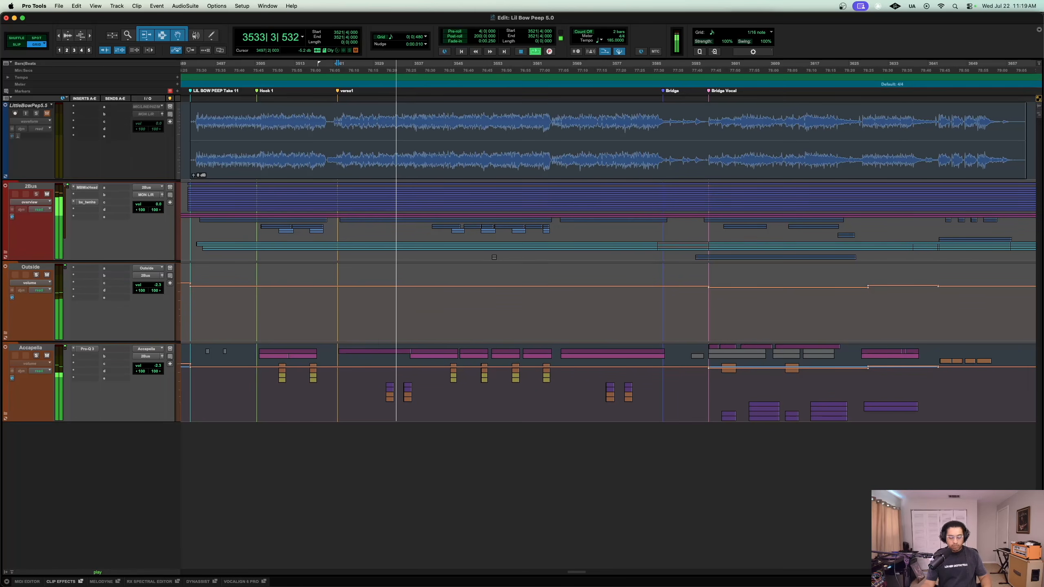
Step: Look over the verse 1 section and the surrounding song timeline during playback, and stop playback
{"action": "key", "text": "t"}
{"action": "key", "text": "t"}
{"action": "scroll", "coordinate": [609, 263], "scroll_direction": "right", "scroll_amount": 1}
{"action": "scroll", "coordinate": [608, 263], "scroll_direction": "right", "scroll_amount": 5}
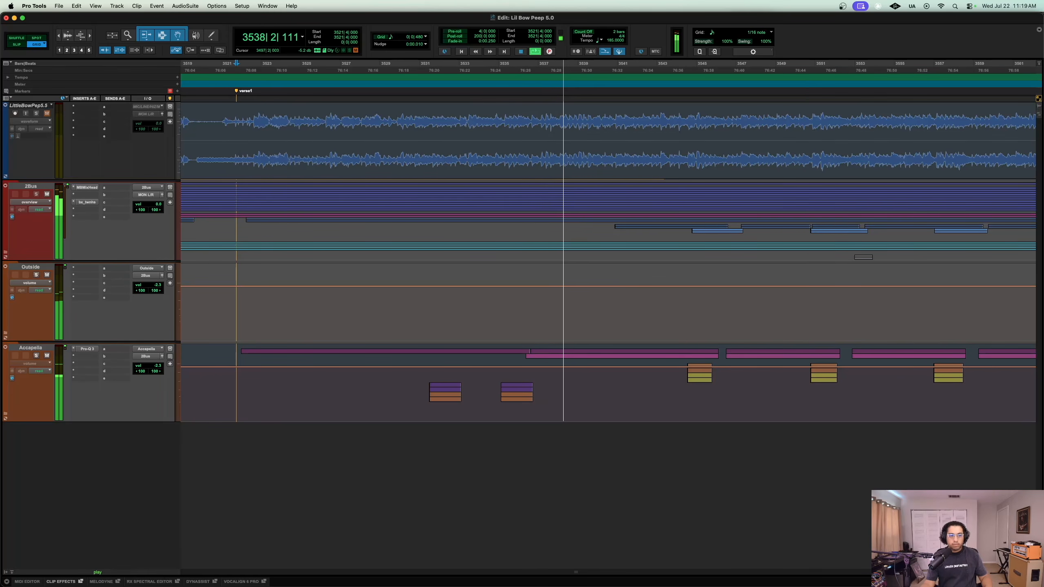
{"action": "key", "text": "super+bracketleft"}
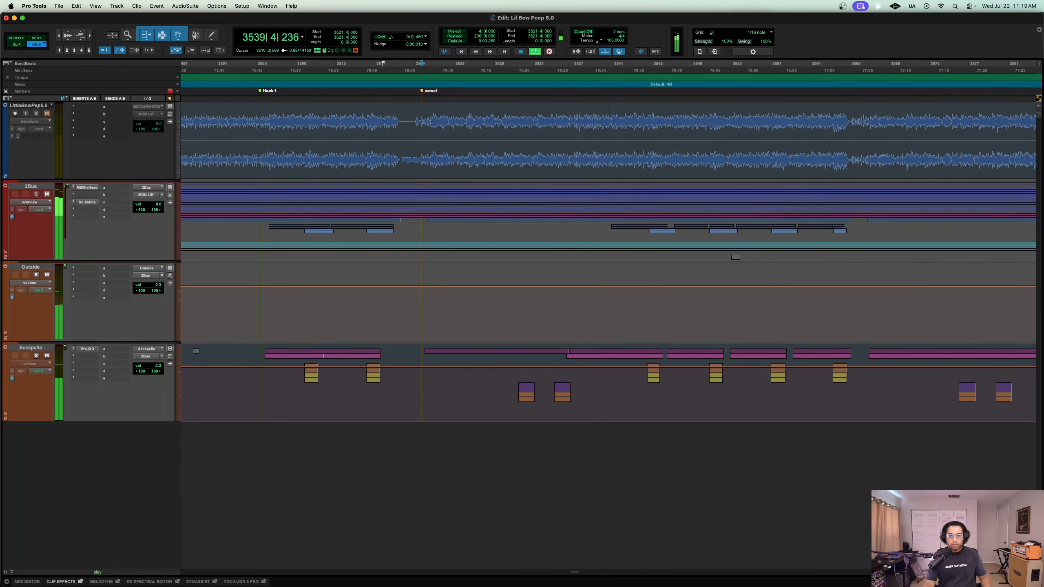
{"action": "key", "text": "super+bracketleft"}
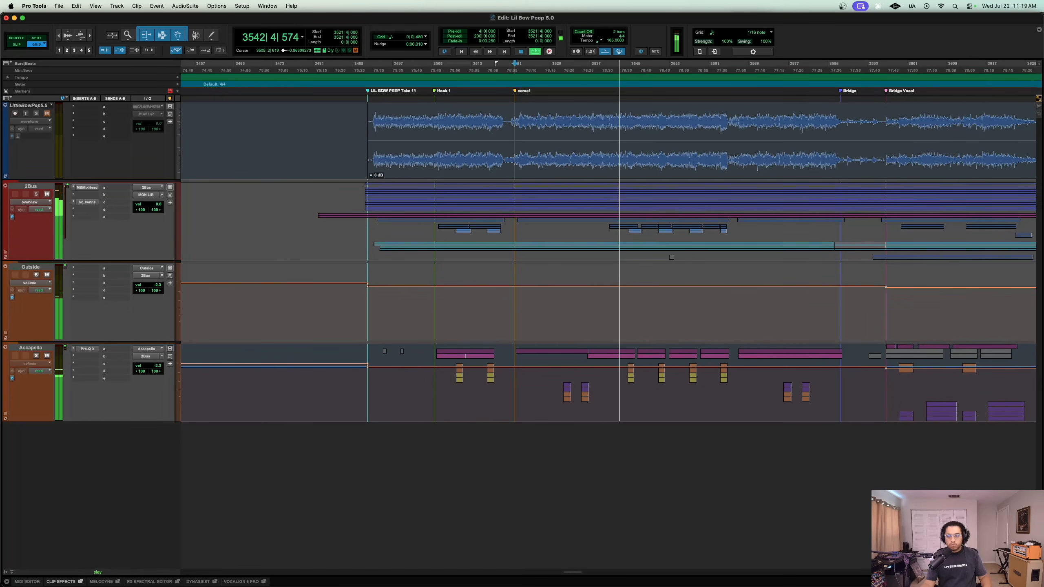
{"action": "key", "text": "space"}
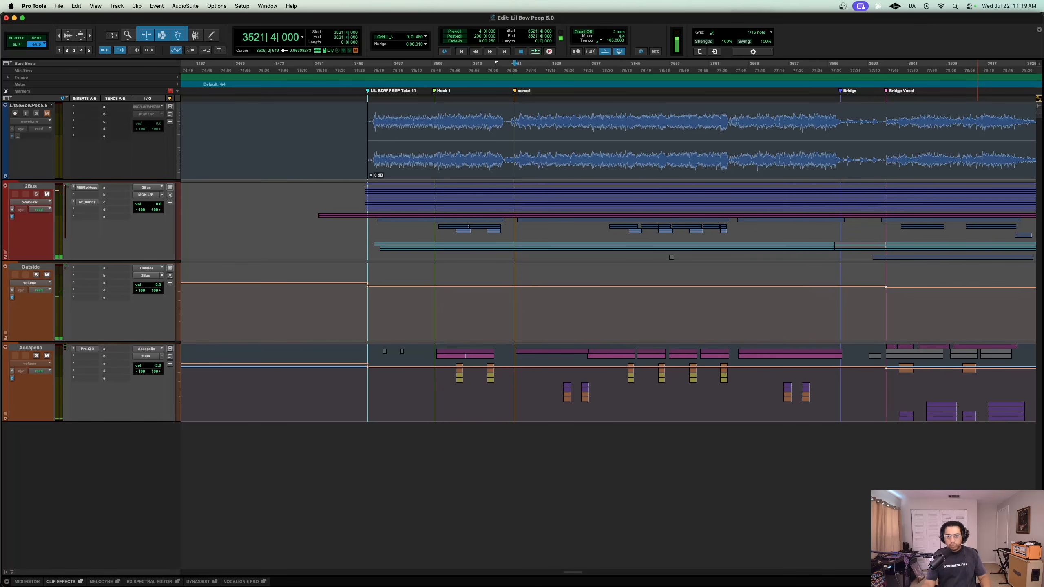
Step: Fit the whole LittleBowPep mix clip in view and expand the 2Bus and Band folders, keeping the Acoustic Guitar folder collapsed
{"action": "left_click", "coordinate": [483, 169]}
{"action": "key", "text": "alt+f"}
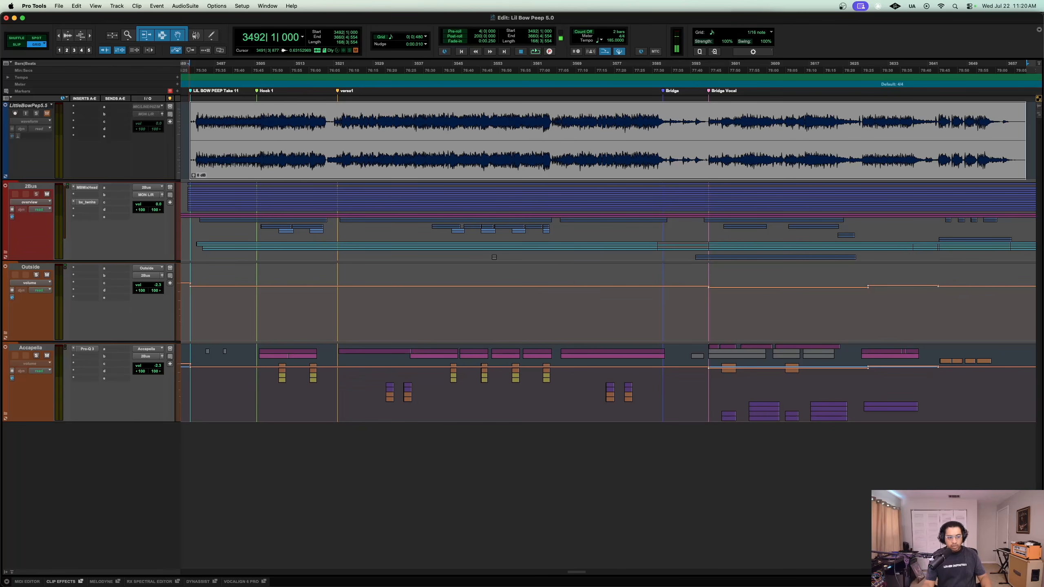
{"action": "key", "text": "shift+f"}
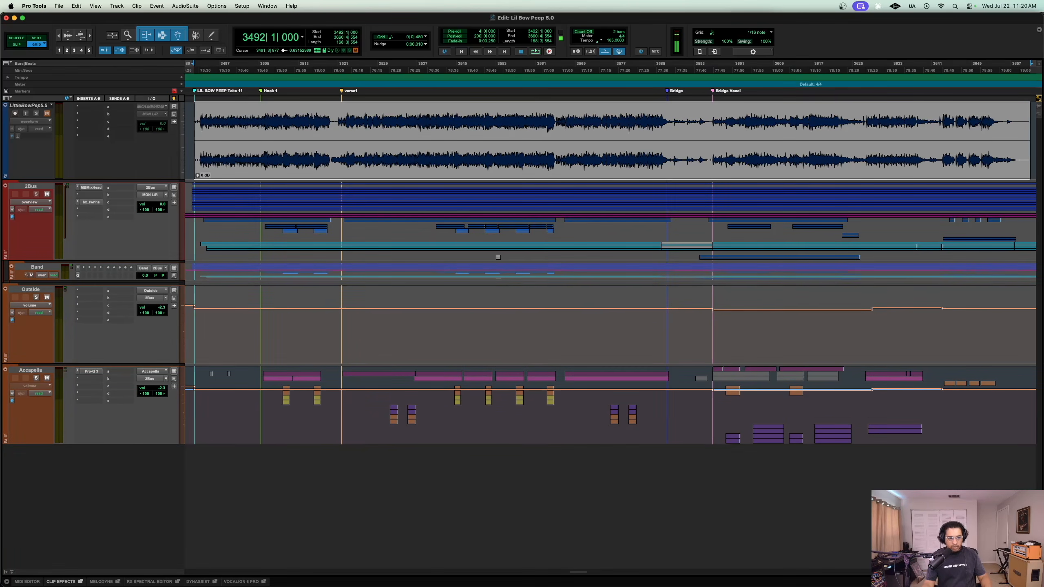
{"action": "key", "text": "shift+f"}
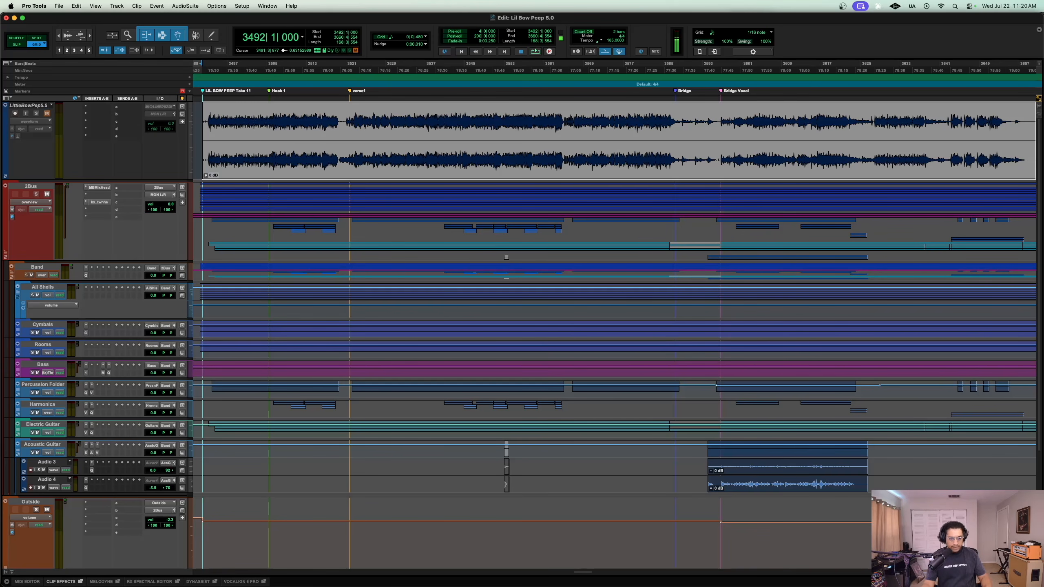
{"action": "left_click", "coordinate": [18, 450]}
Step: Expand the Outside folder to review the reverb and delay tracks under All FX Sends, and collapse it again
{"action": "scroll", "coordinate": [18, 450], "scroll_direction": "down", "scroll_amount": 5}
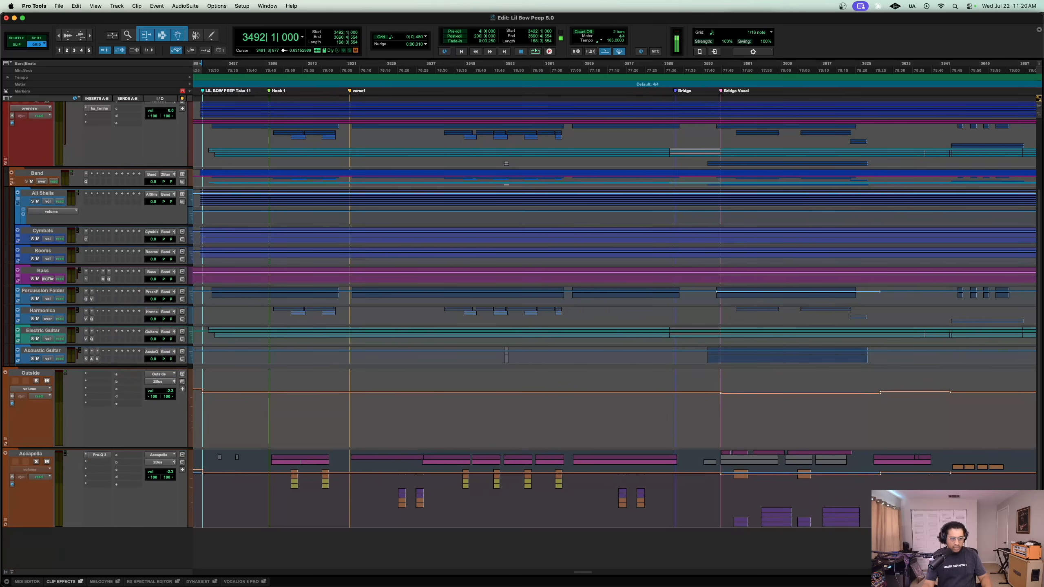
{"action": "left_click", "coordinate": [5, 438]}
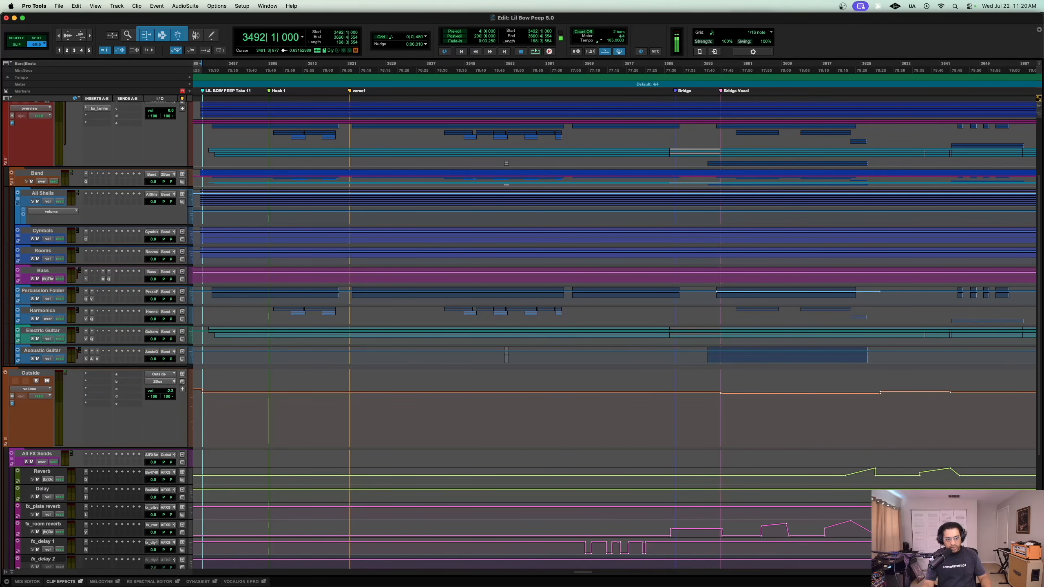
{"action": "scroll", "coordinate": [521, 329], "scroll_direction": "down", "scroll_amount": 5}
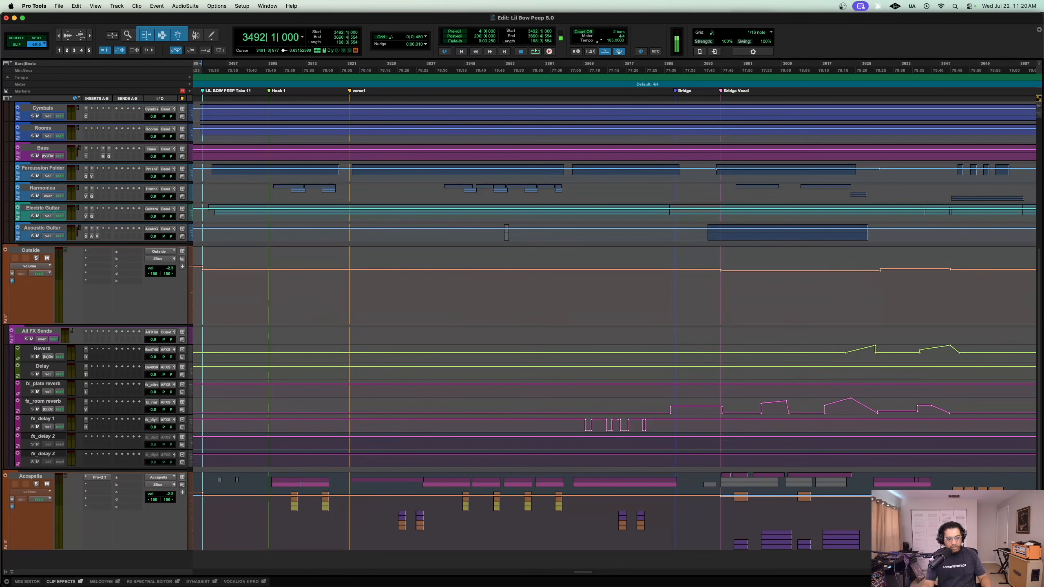
{"action": "scroll", "coordinate": [522, 288], "scroll_direction": "up", "scroll_amount": 5}
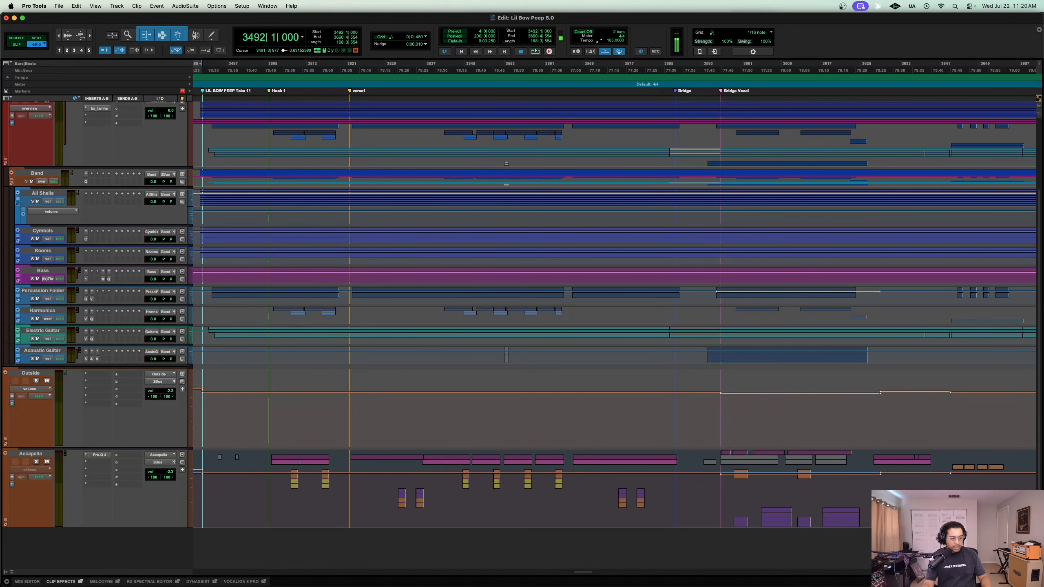
Step: Review the main and backing vocal tracks inside the Acapella folder, and collapse the Acapella, Band and 2Bus folders
{"action": "key", "text": "shift+f"}
{"action": "scroll", "coordinate": [519, 336], "scroll_direction": "down", "scroll_amount": 13}
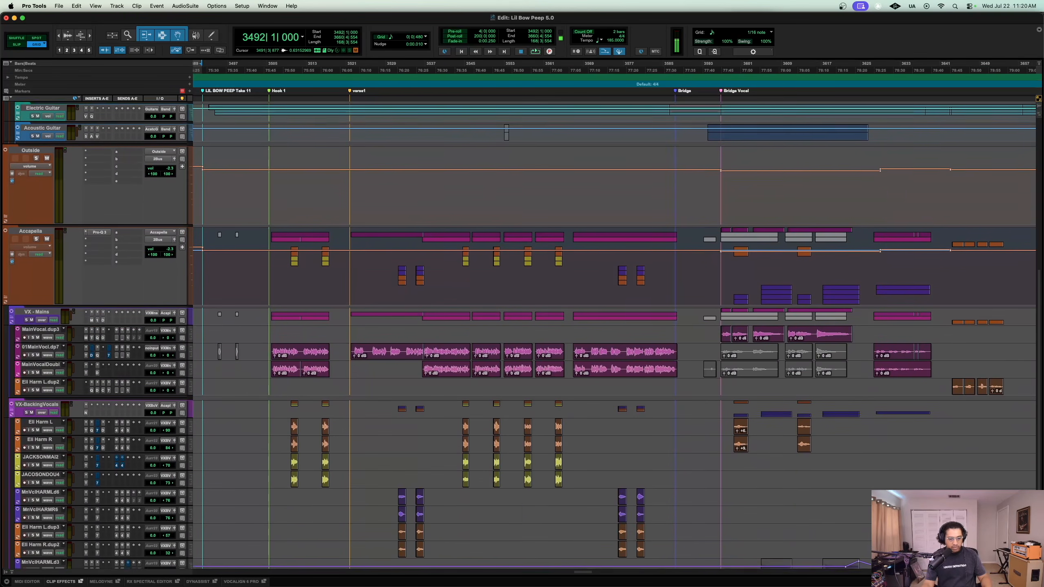
{"action": "scroll", "coordinate": [522, 335], "scroll_direction": "up", "scroll_amount": 8}
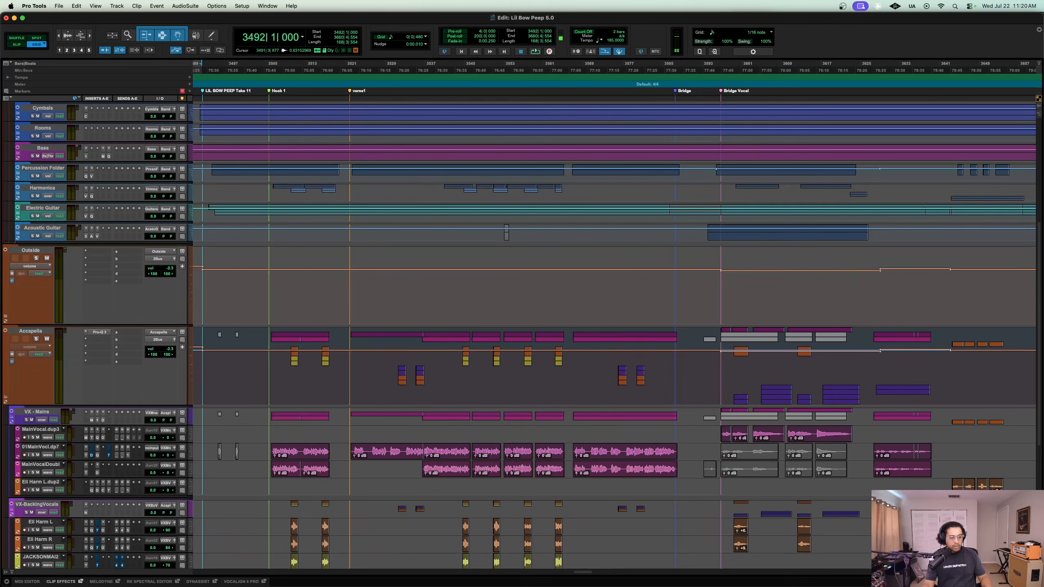
{"action": "left_click", "coordinate": [5, 398]}
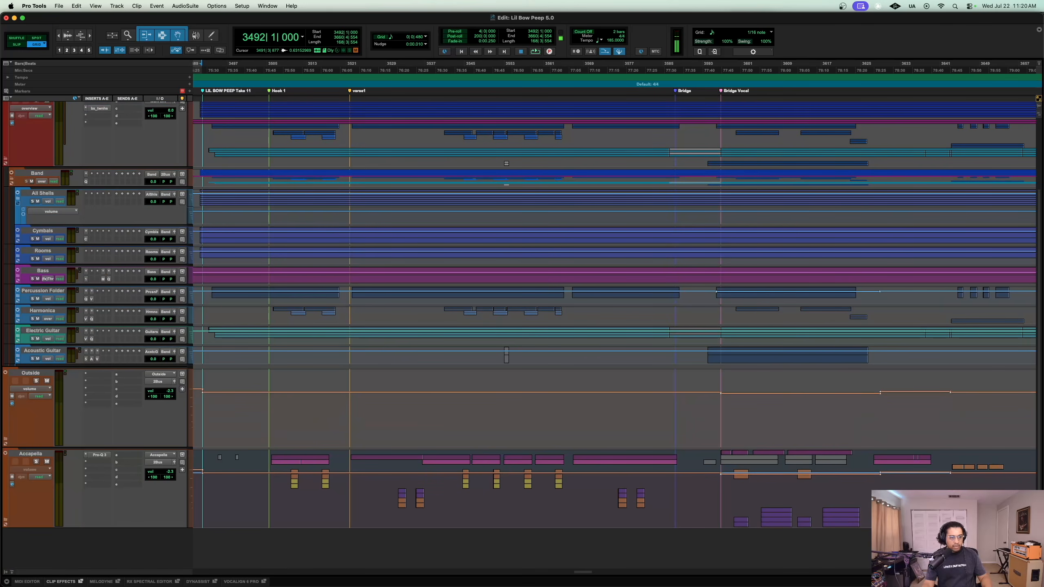
{"action": "left_click", "coordinate": [11, 173]}
{"action": "left_click", "coordinate": [5, 252]}
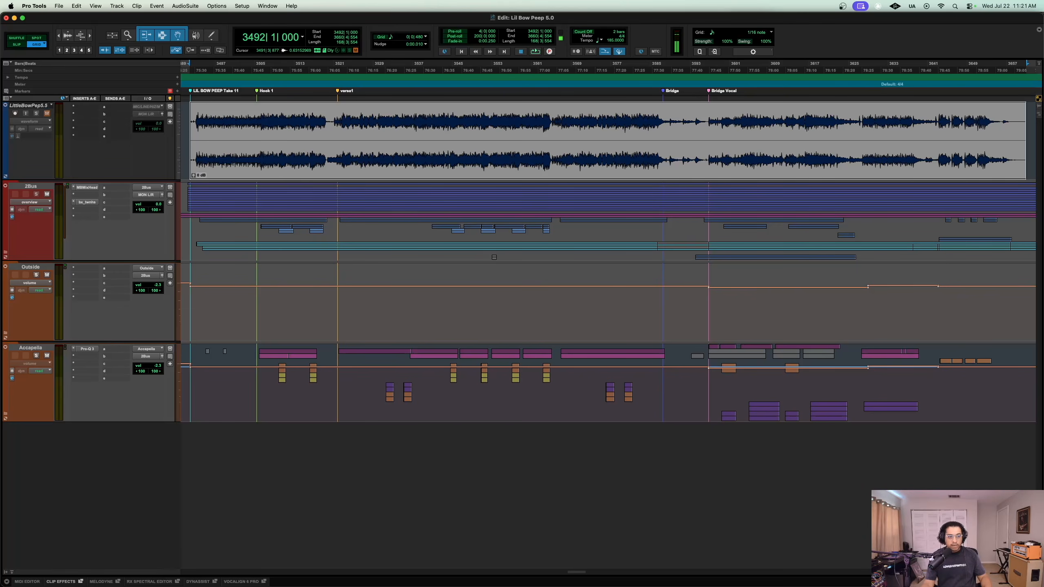
Step: Open the MixHead and bx_townhouse compressor inserts of the 2Bus track side by side
{"action": "left_click", "coordinate": [86, 187]}
{"action": "left_click", "coordinate": [87, 202]}
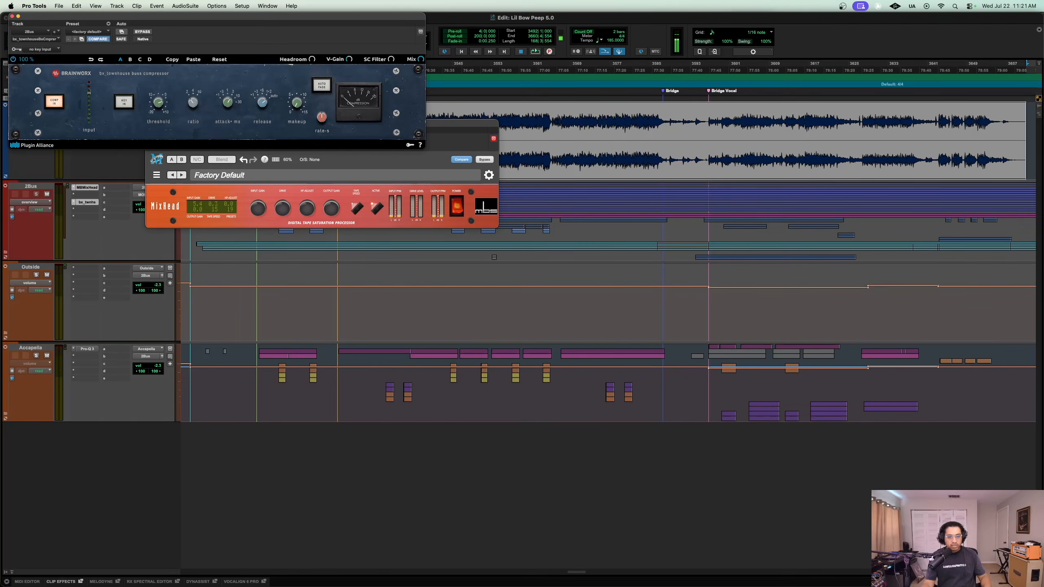
{"action": "left_click_drag", "start_coordinate": [213, 16], "coordinate": [755, 117]}
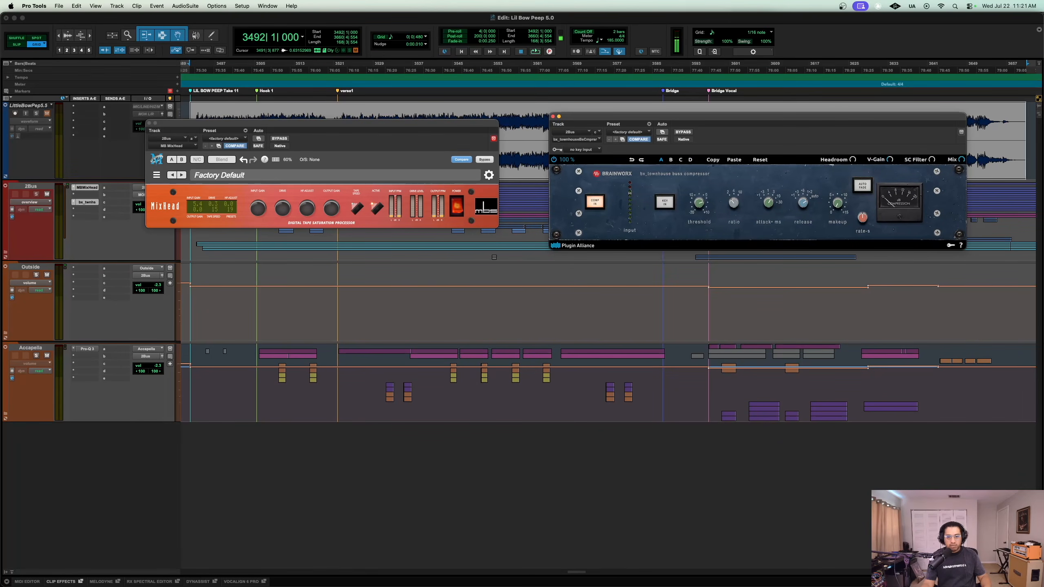
Step: Play the mix from bar 3547 with the Townhouse compressor bypassed, and compare MixHead bypassed and active
{"action": "left_click", "coordinate": [466, 106]}
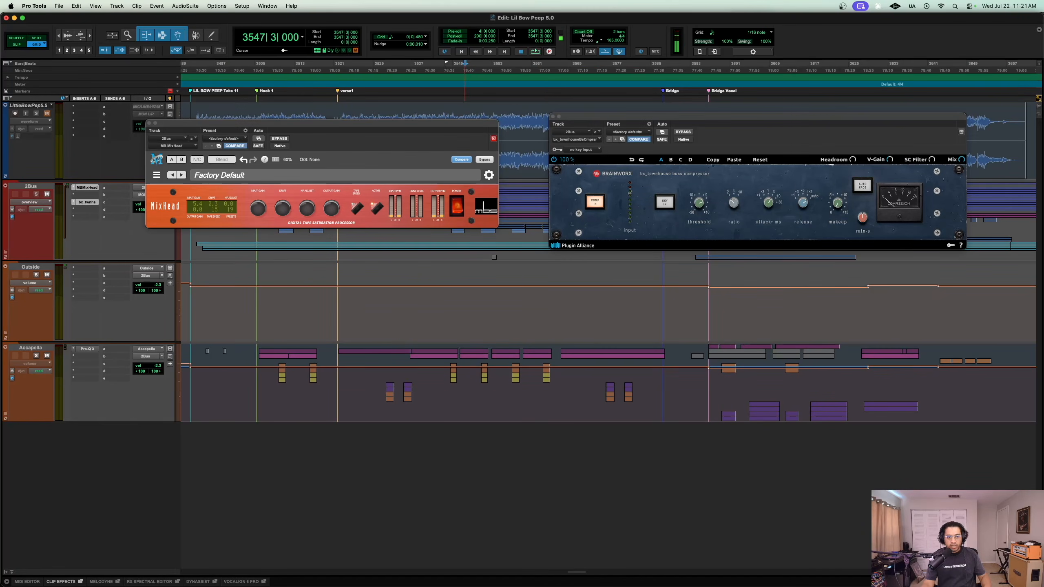
{"action": "key", "text": "space"}
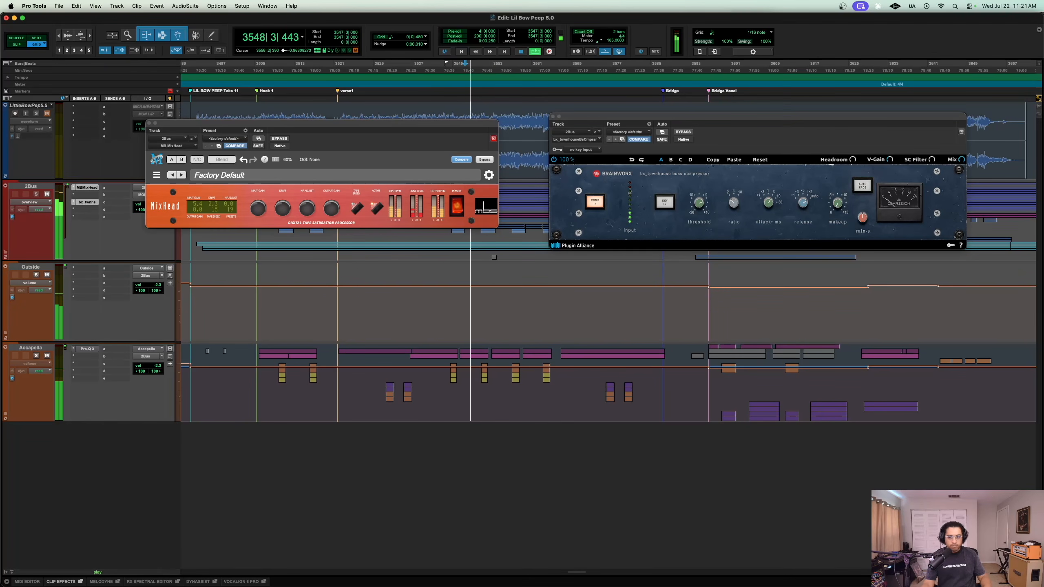
{"action": "left_click", "coordinate": [683, 132]}
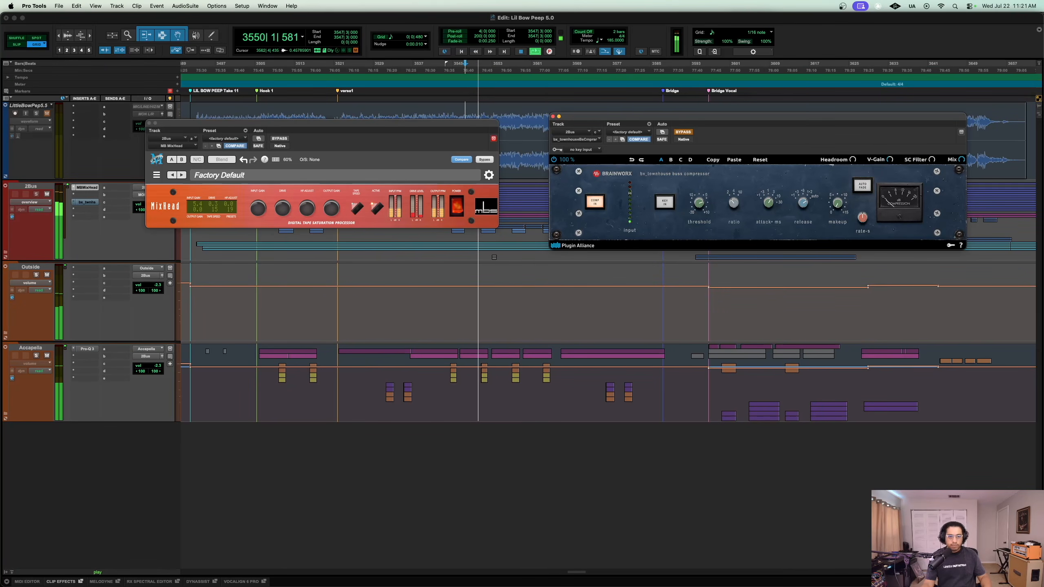
{"action": "left_click", "coordinate": [484, 159]}
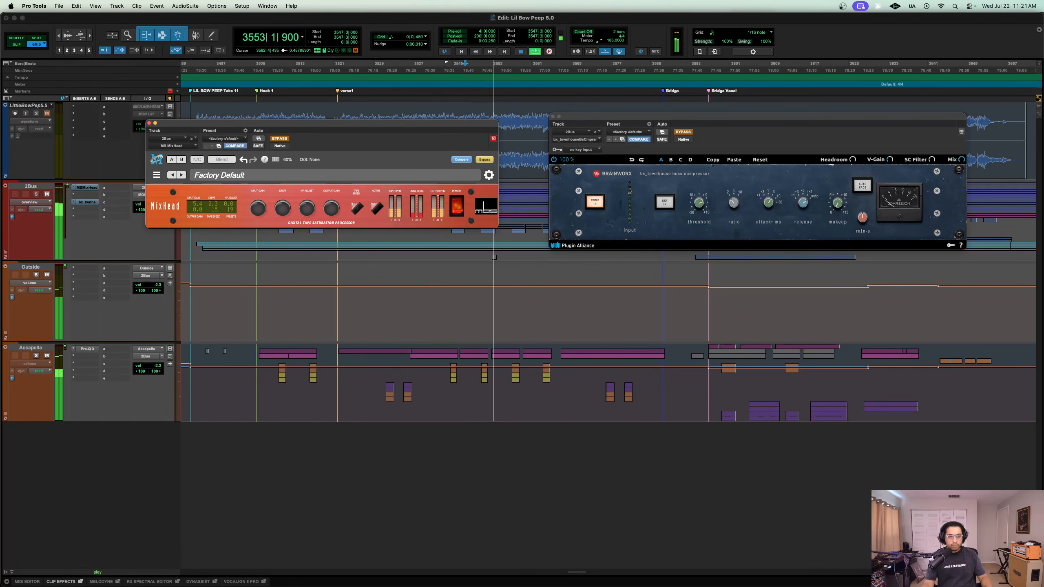
{"action": "left_click", "coordinate": [484, 159]}
{"action": "key", "text": "space"}
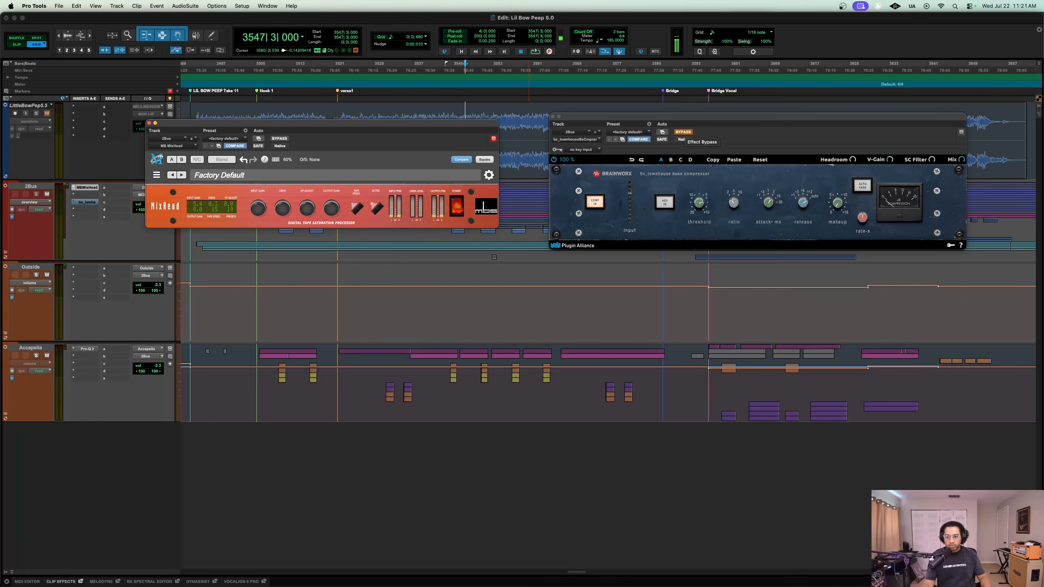
Step: Compare the Townhouse compressor active and bypassed during playback, leave it active, and close both plug-in windows
{"action": "key", "text": "space"}
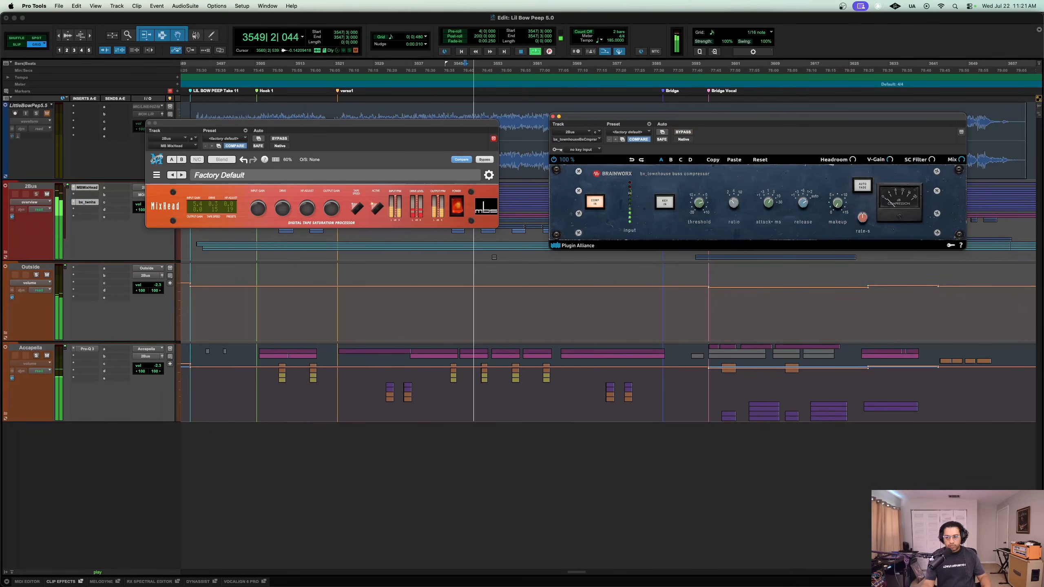
{"action": "key", "text": "space"}
{"action": "key", "text": "space"}
{"action": "left_click", "coordinate": [683, 132]}
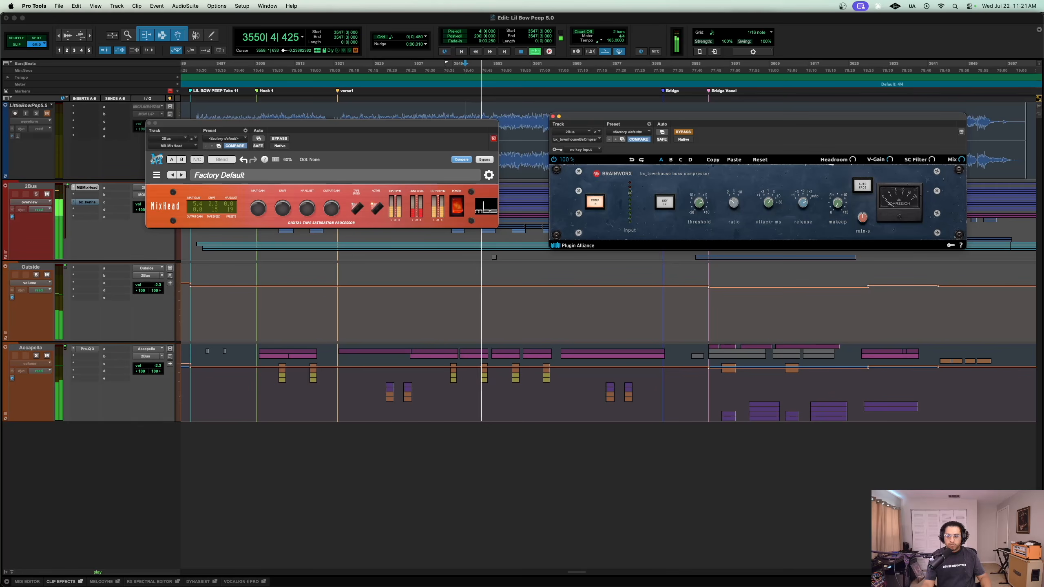
{"action": "left_click", "coordinate": [683, 132]}
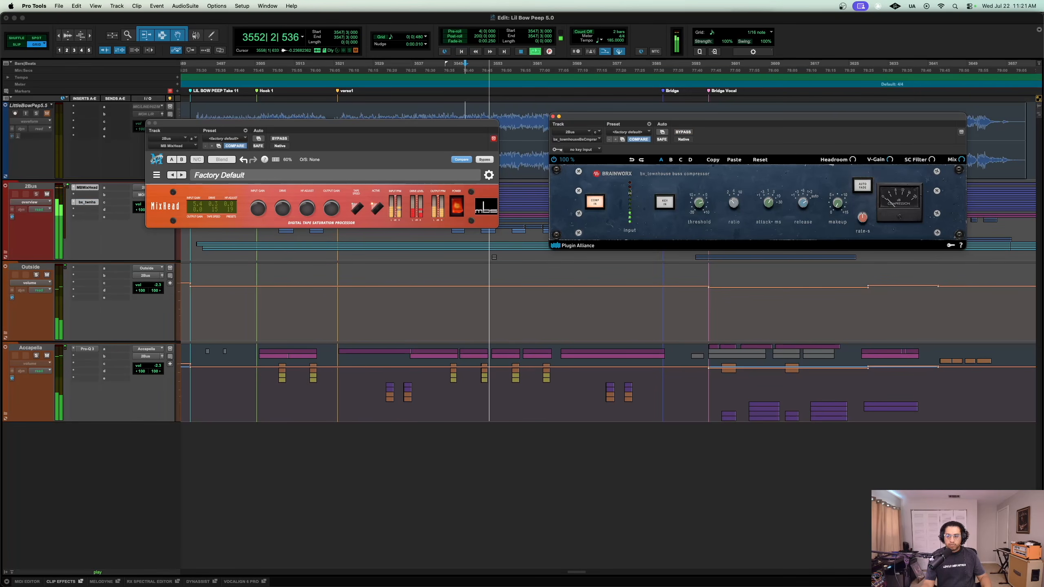
{"action": "key", "text": "space"}
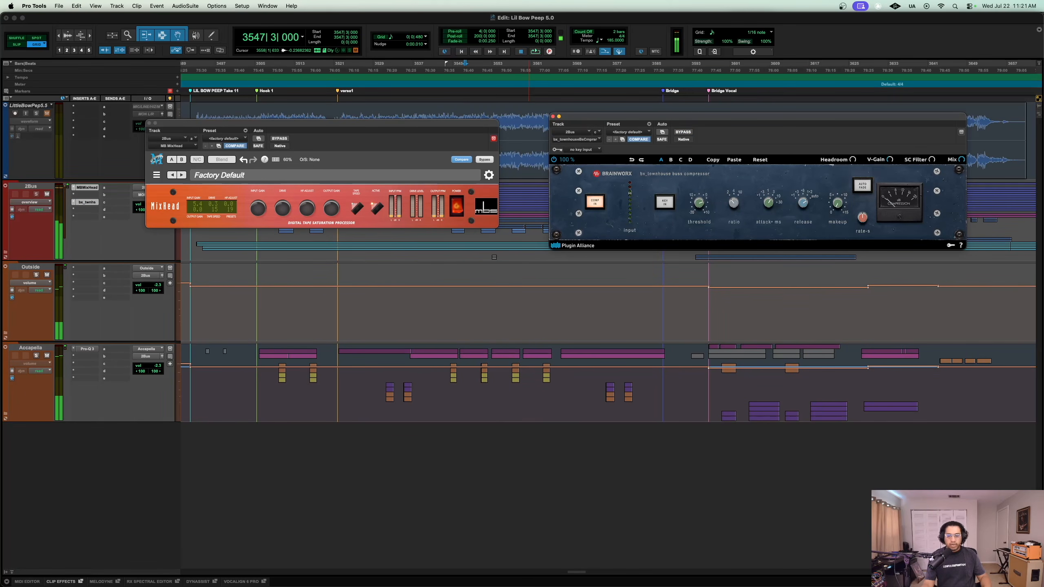
{"action": "left_click", "coordinate": [553, 116]}
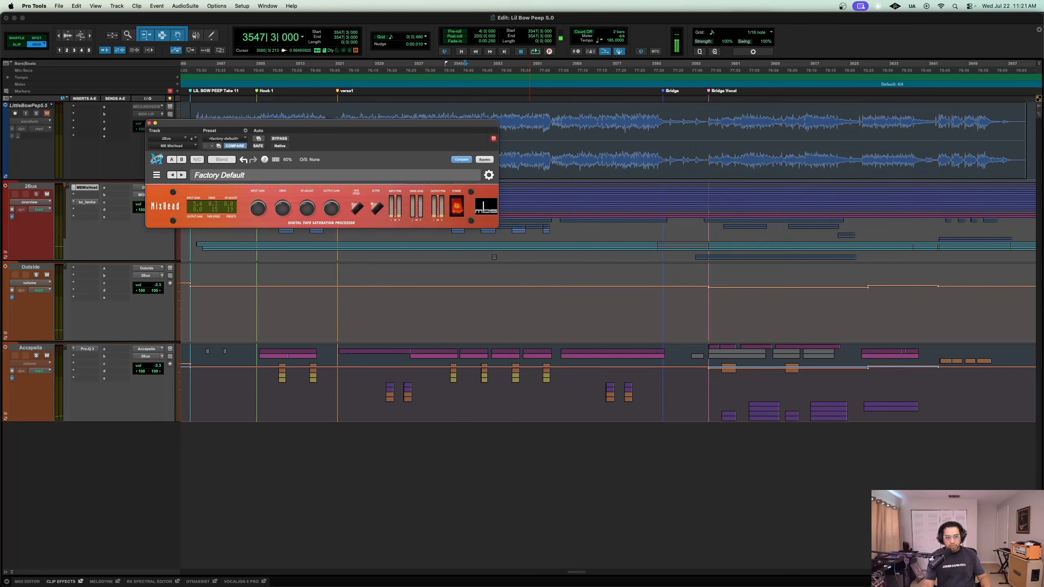
{"action": "left_click", "coordinate": [149, 123]}
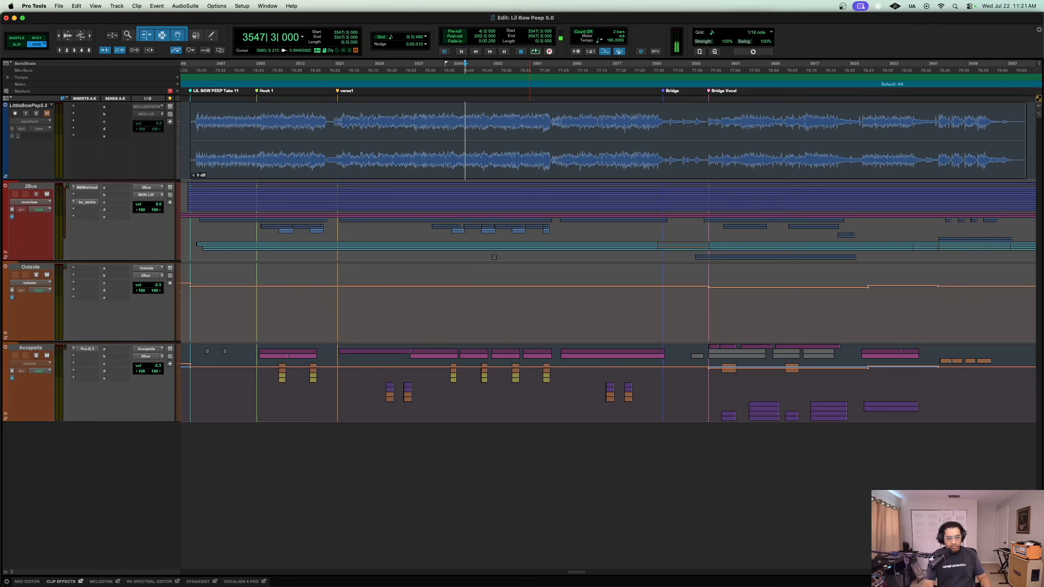
Step: Expand the 2Bus and Band folders and increase the height of the Band track
{"action": "left_click", "coordinate": [6, 252]}
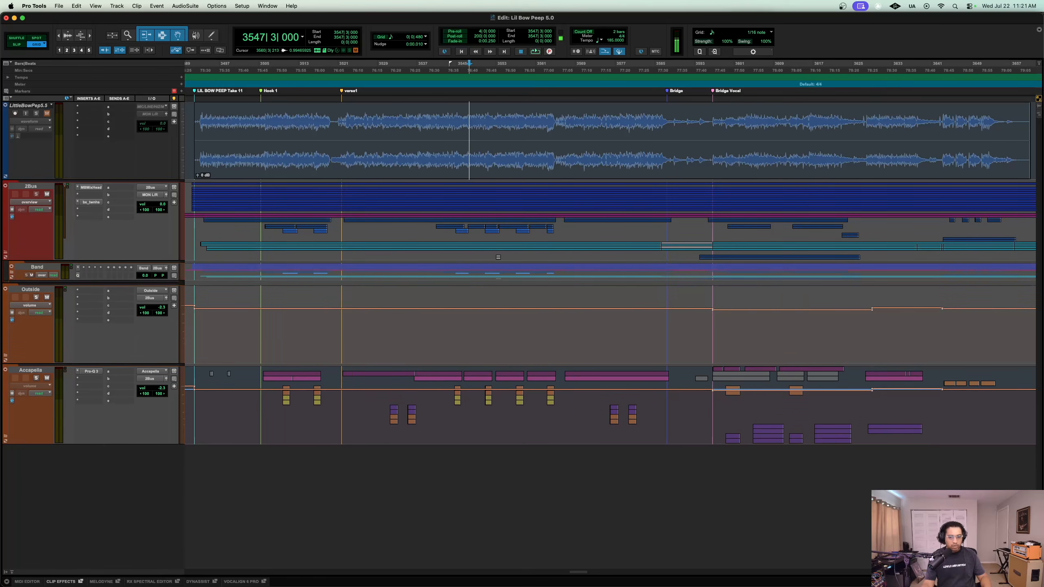
{"action": "left_click", "coordinate": [12, 272]}
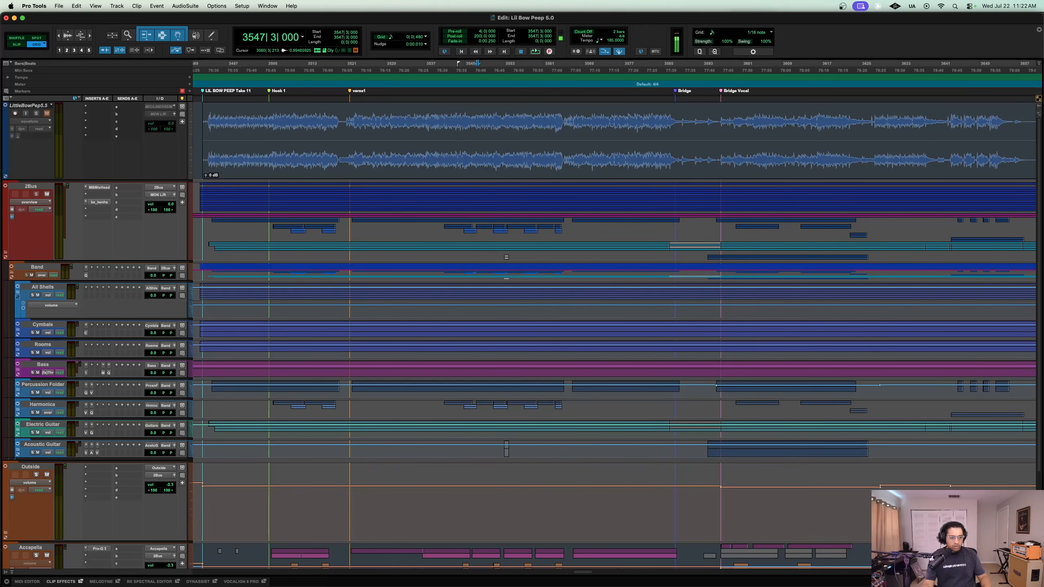
{"action": "left_click_drag", "start_coordinate": [33, 282], "coordinate": [33, 319]}
Step: Open the Pro-Q 3 insert on the Band track, examine its EQ bands' frequency and gain settings, and close it
{"action": "left_click", "coordinate": [99, 267]}
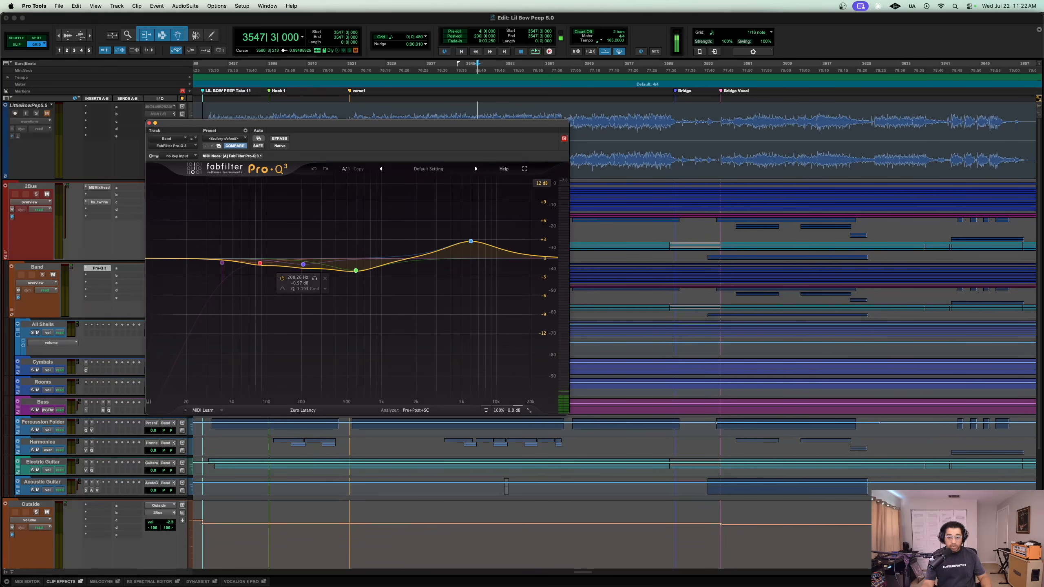
{"action": "mouse_move", "coordinate": [467, 242]}
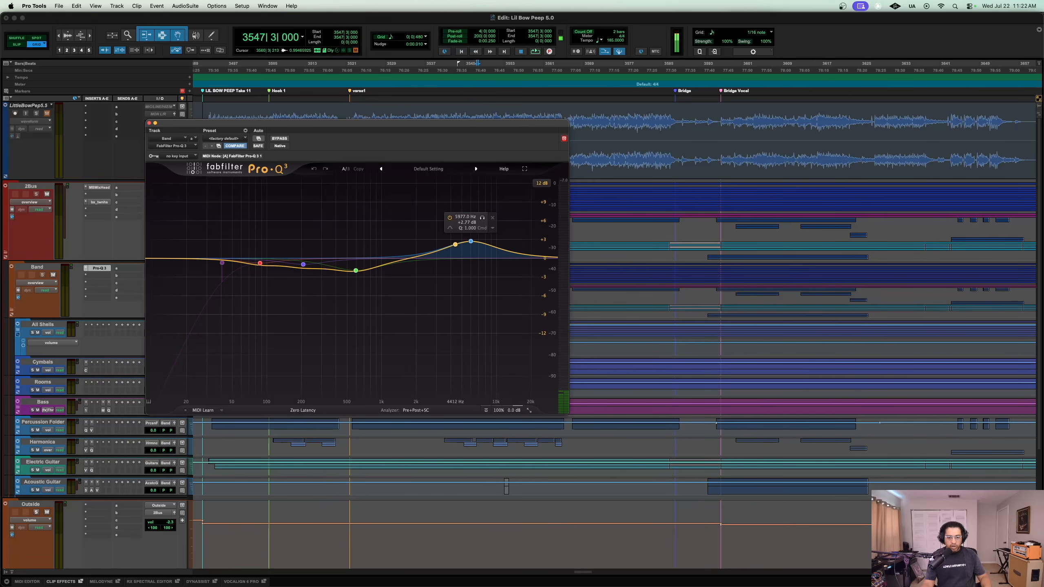
{"action": "mouse_move", "coordinate": [357, 270]}
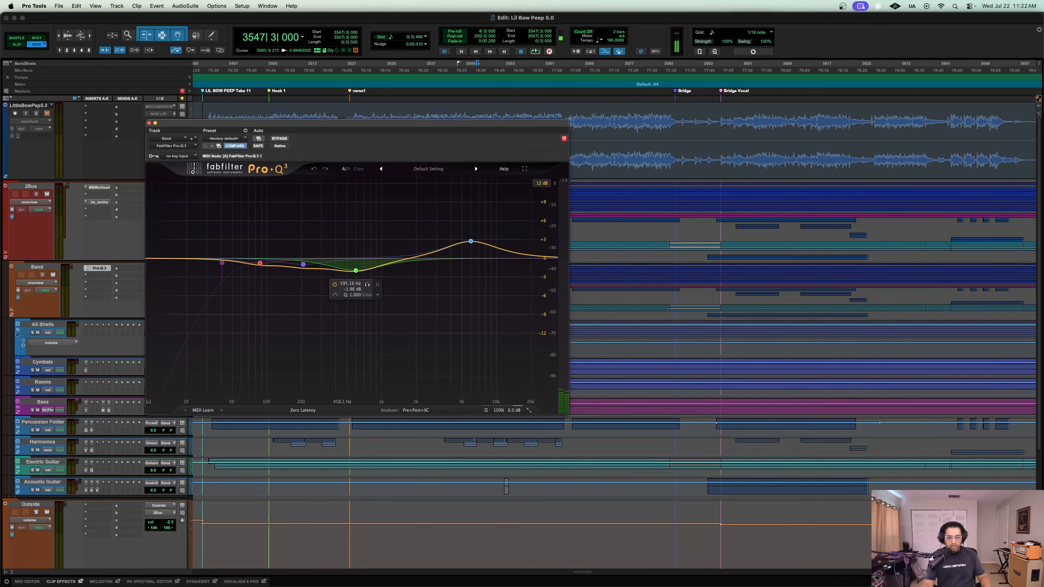
{"action": "mouse_move", "coordinate": [303, 265]}
{"action": "mouse_move", "coordinate": [259, 263]}
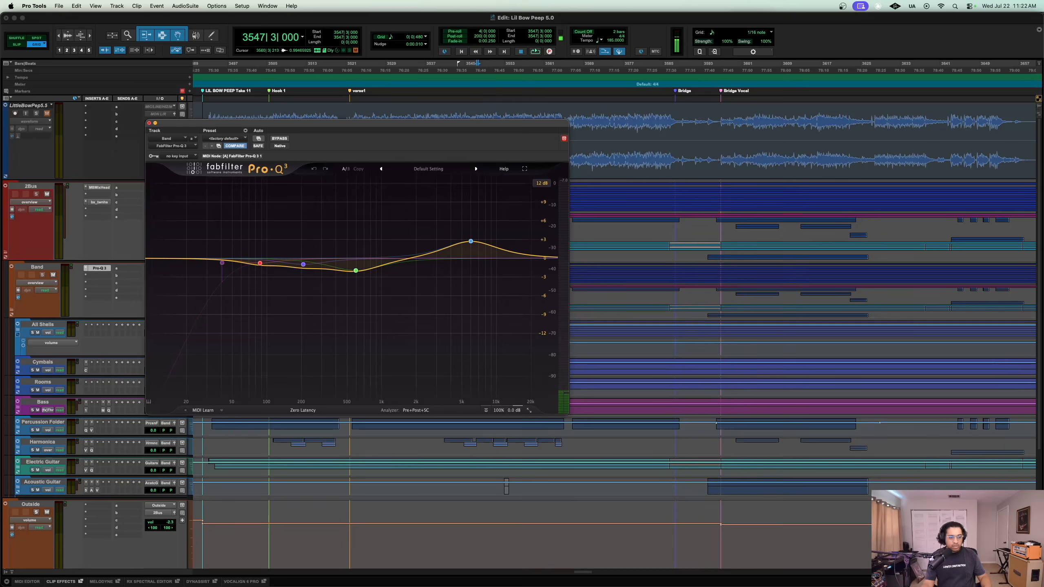
{"action": "left_click", "coordinate": [149, 123]}
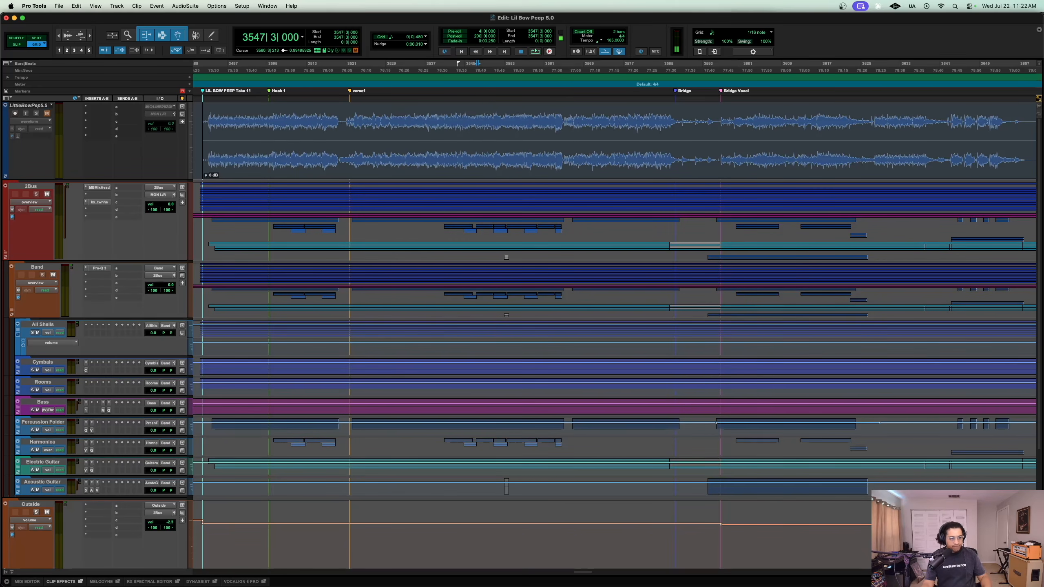
Step: Solo the All Shells folder, start playback, increase its track height, and expand it to show the Kick, Snare.1 and Toms subfolders
{"action": "left_click", "coordinate": [43, 325]}
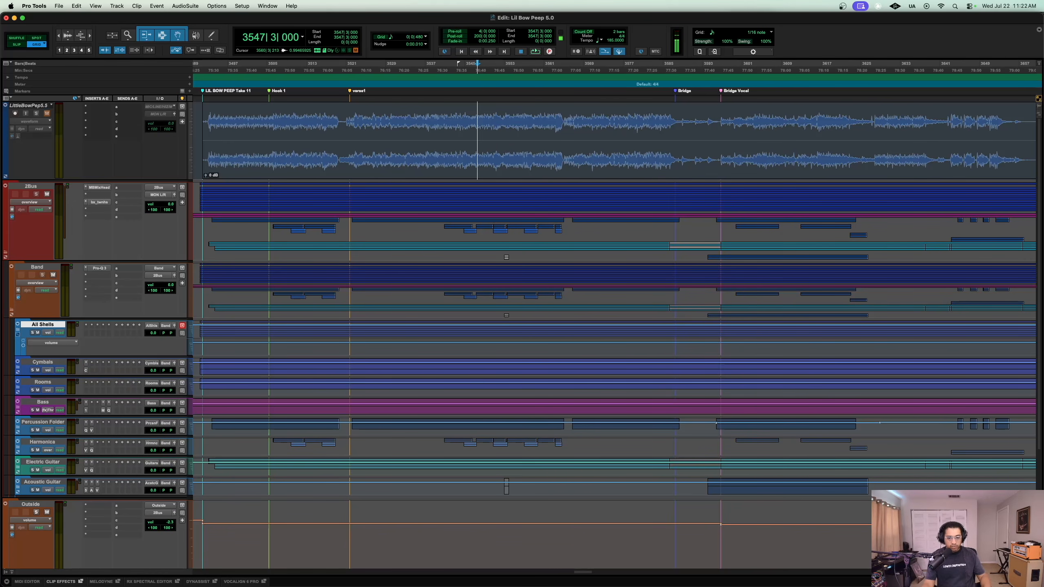
{"action": "key", "text": "shift+s"}
{"action": "key", "text": "space"}
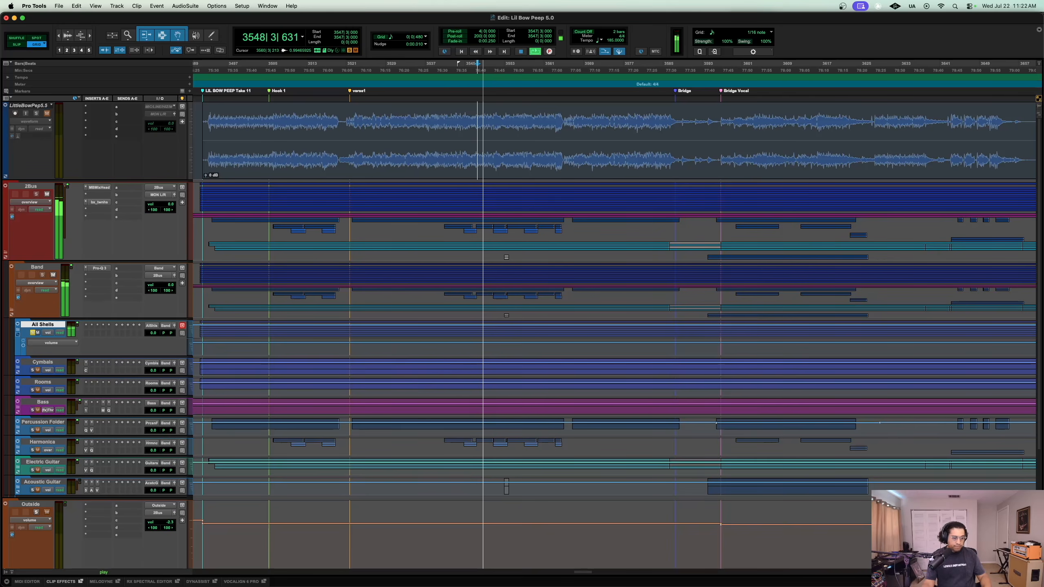
{"action": "key", "text": "ctrl+Up"}
{"action": "key", "text": "shift+f"}
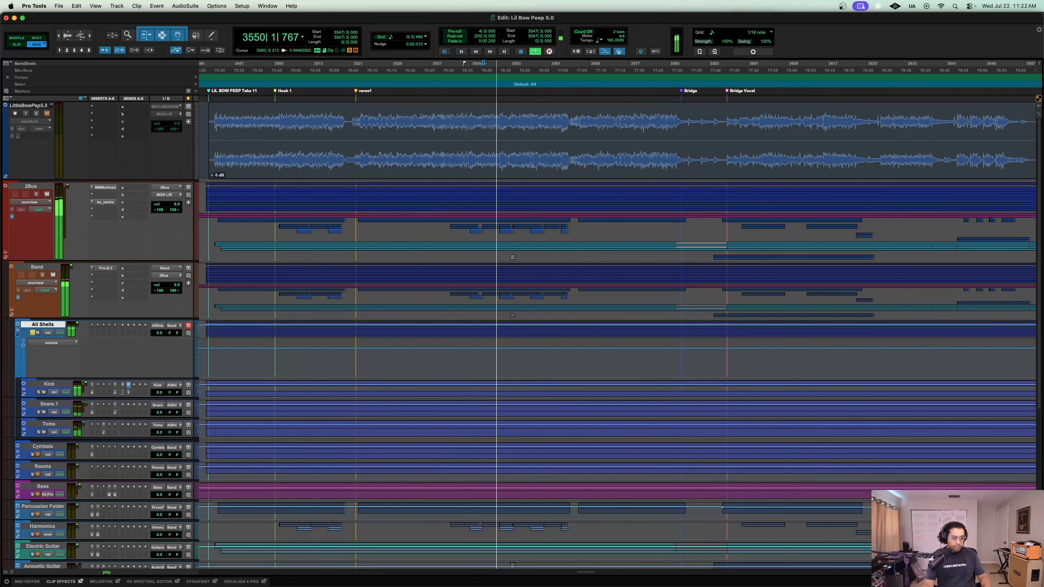
Step: Select the Kick through Toms folders, expand each one to show its individual drum tracks, and stop playback
{"action": "left_click", "coordinate": [49, 384]}
{"action": "left_click", "coordinate": [49, 424], "text": "shift"}
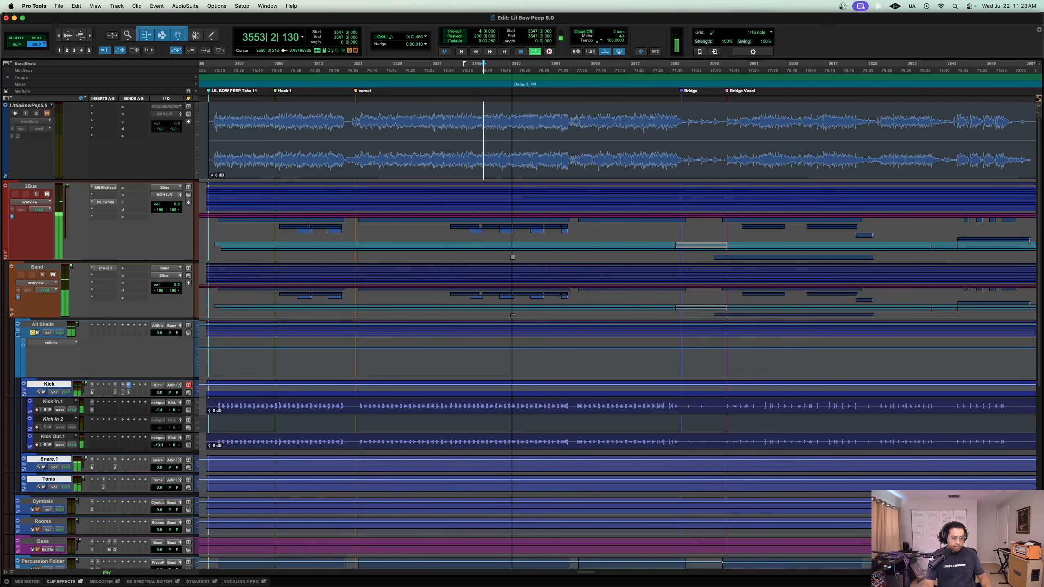
{"action": "left_click", "coordinate": [23, 464]}
{"action": "scroll", "coordinate": [522, 335], "scroll_direction": "down", "scroll_amount": 5}
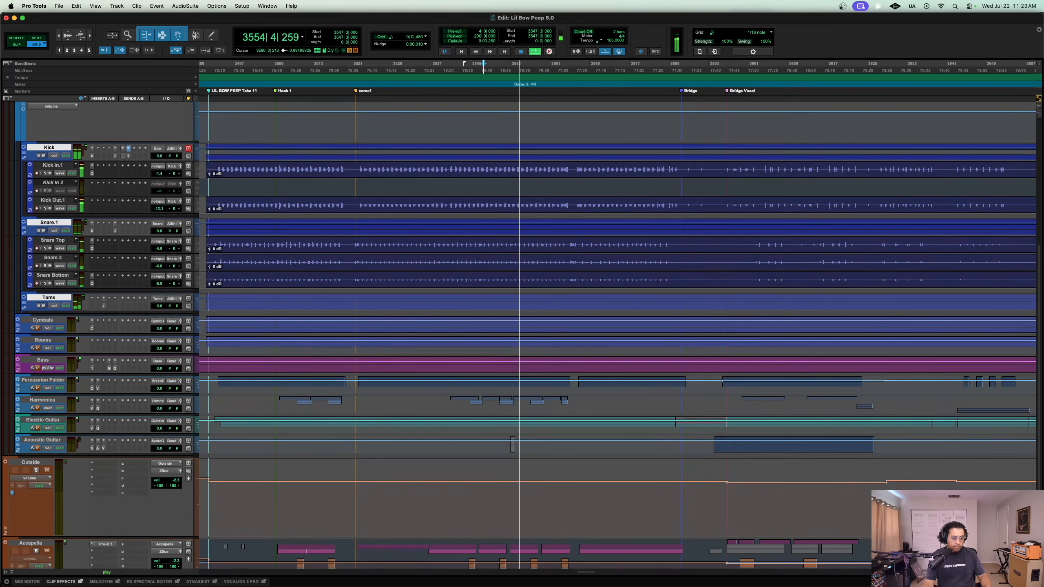
{"action": "left_click", "coordinate": [24, 302]}
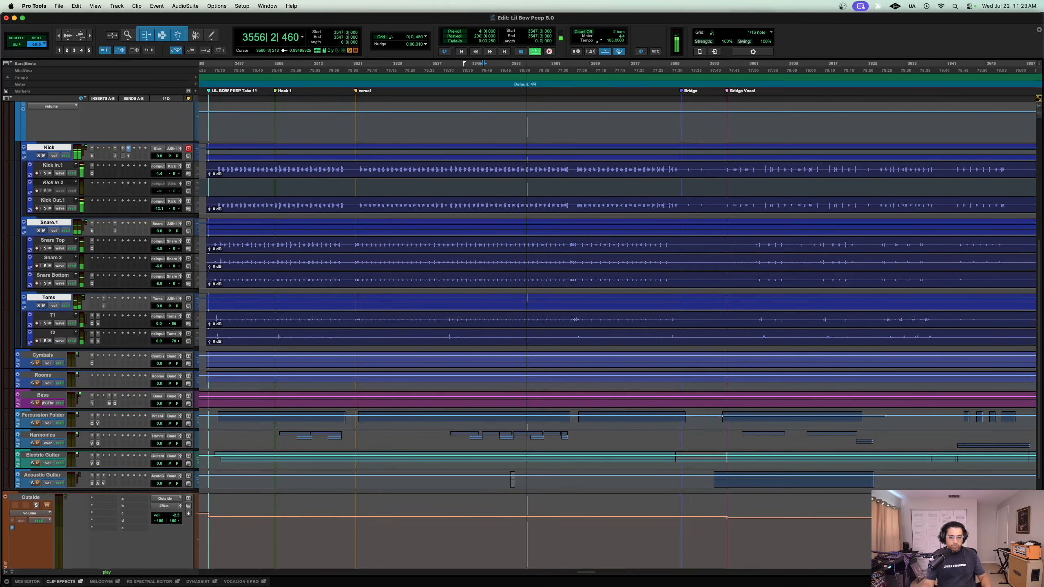
{"action": "key", "text": "space"}
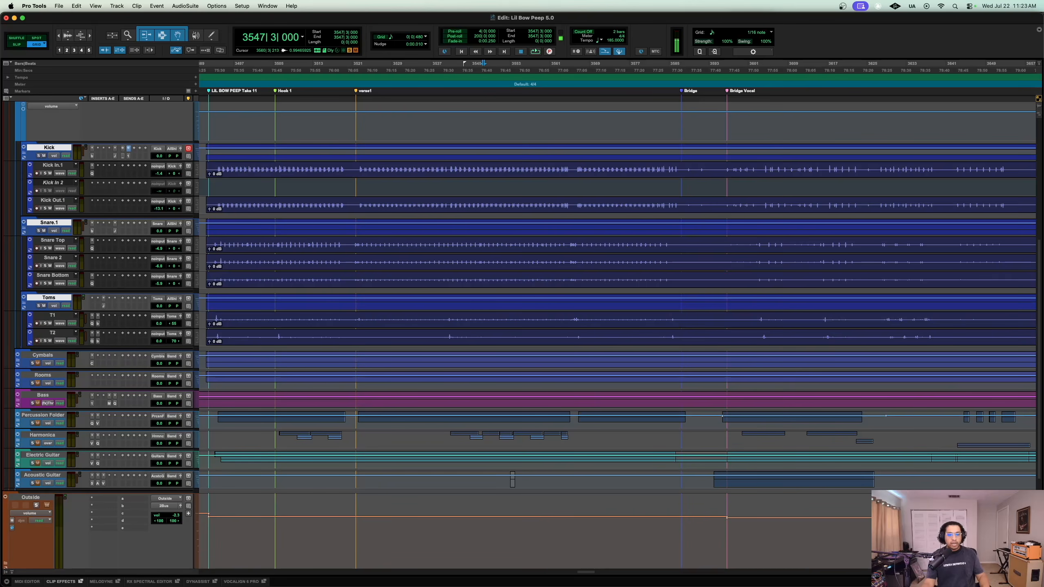
Step: Place the edit cursor at 3521|2|480 just before the verse1 marker and play the soloed shells from there
{"action": "left_click", "coordinate": [354, 245]}
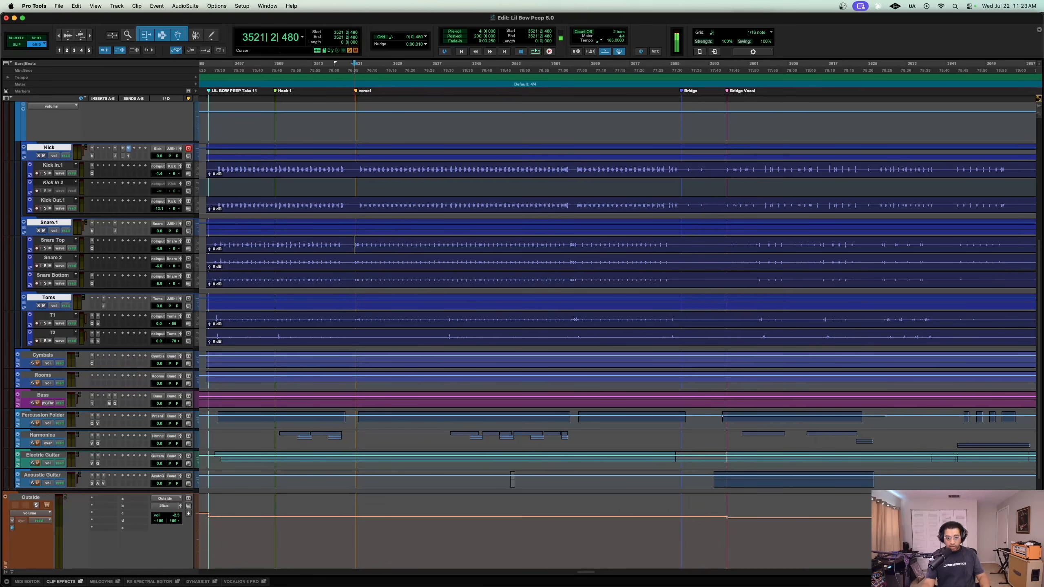
{"action": "key", "text": "t"}
{"action": "key", "text": "t"}
{"action": "scroll", "coordinate": [355, 245], "scroll_direction": "right", "scroll_amount": 6}
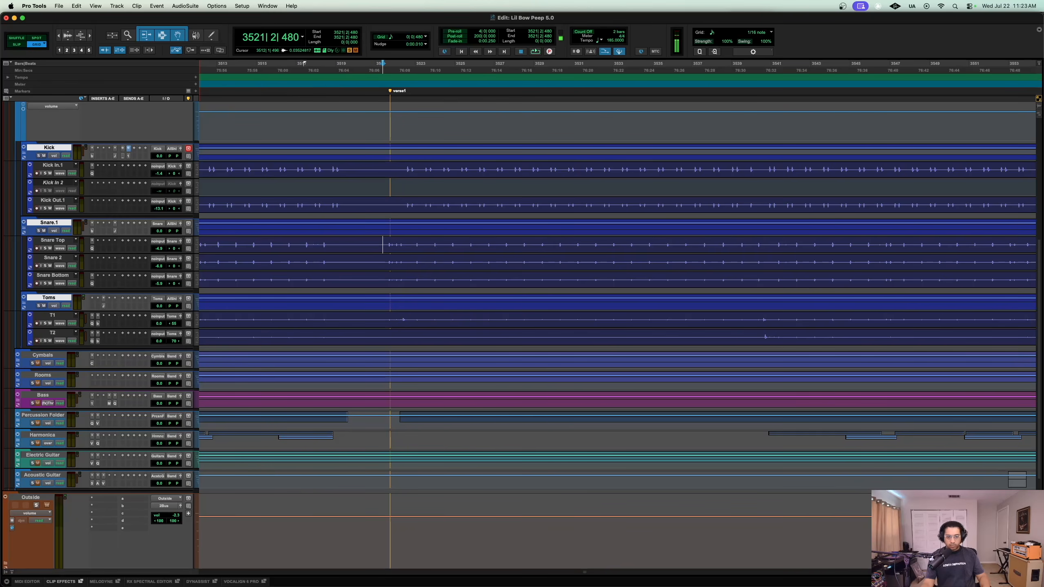
{"action": "key", "text": "space"}
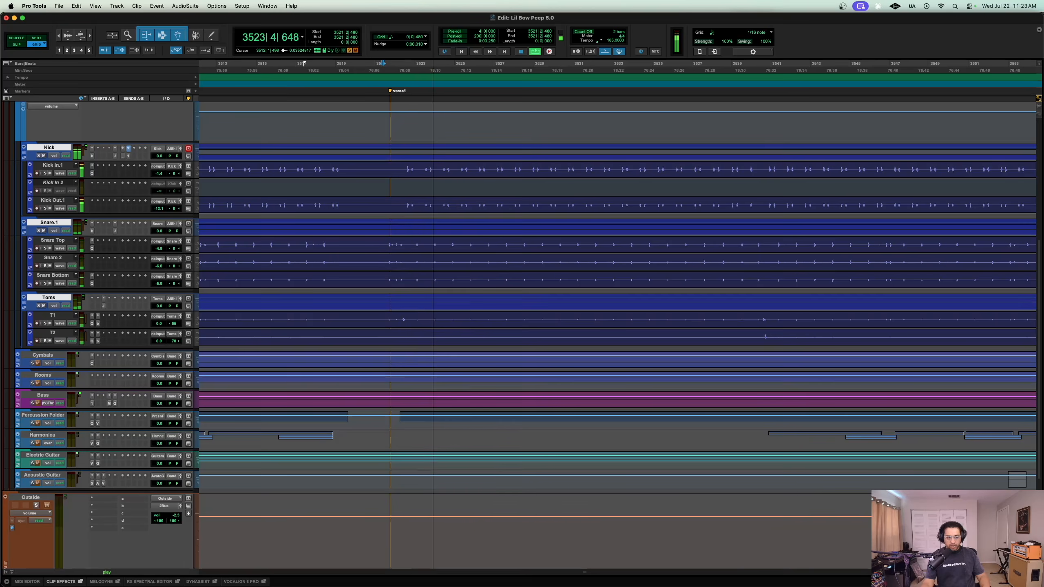
Step: Increase the height of the Cymbals folder, solo it alongside All Shells, and expand it to show its tracks
{"action": "left_click_drag", "start_coordinate": [49, 368], "coordinate": [50, 398]}
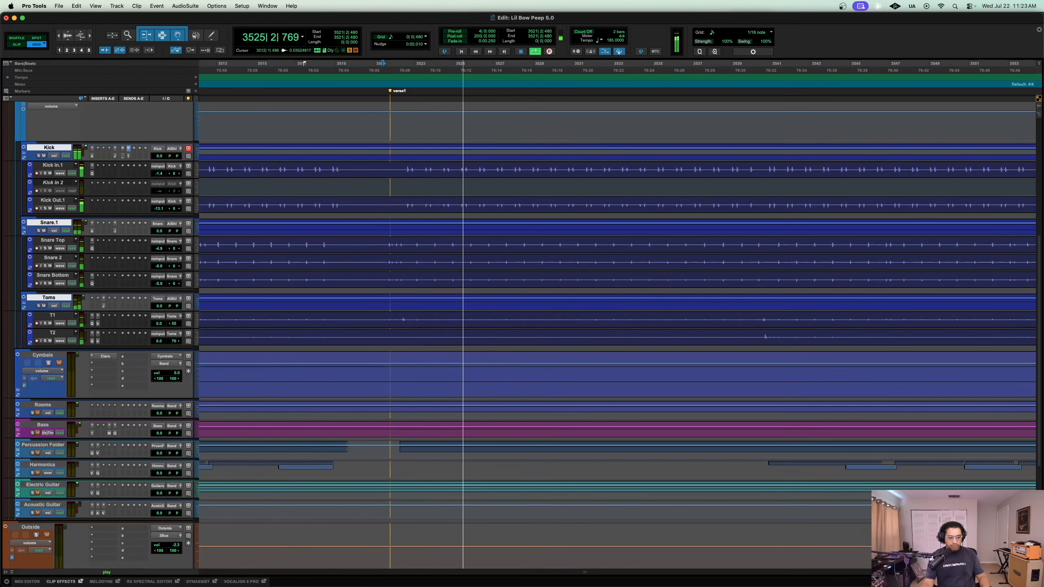
{"action": "left_click", "coordinate": [49, 363]}
{"action": "left_click", "coordinate": [18, 389]}
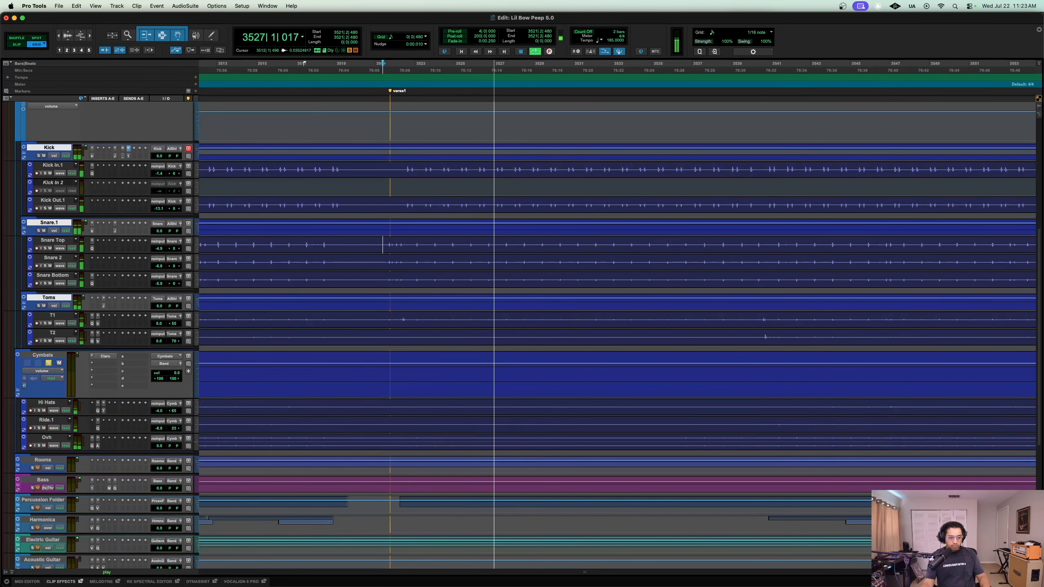
Step: Compare the soloed Cymbals with and without All Shells during playback, leaving only Cymbals soloed
{"action": "scroll", "coordinate": [522, 313], "scroll_direction": "up", "scroll_amount": 3}
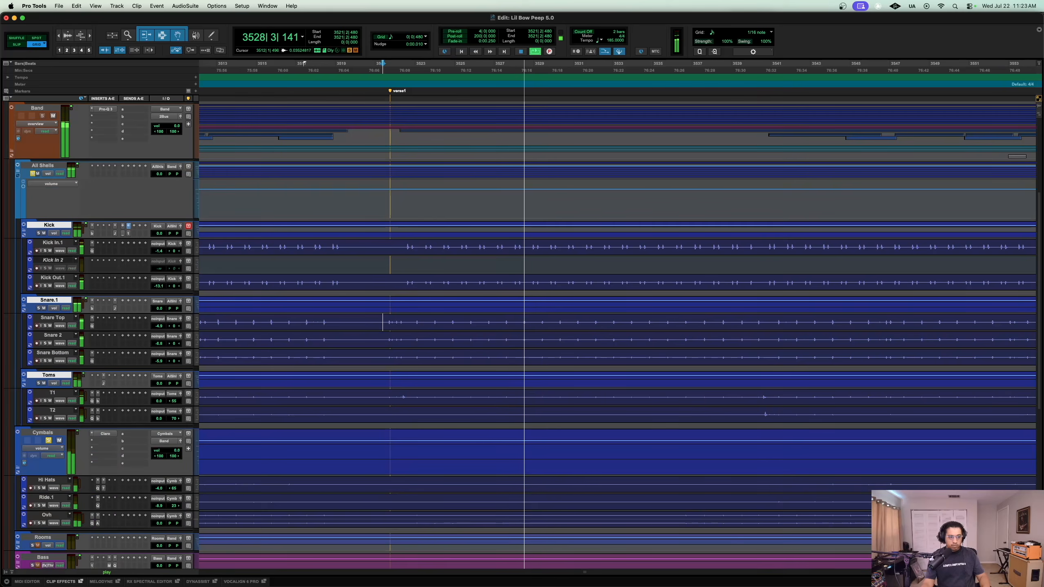
{"action": "scroll", "coordinate": [522, 312], "scroll_direction": "down", "scroll_amount": 2}
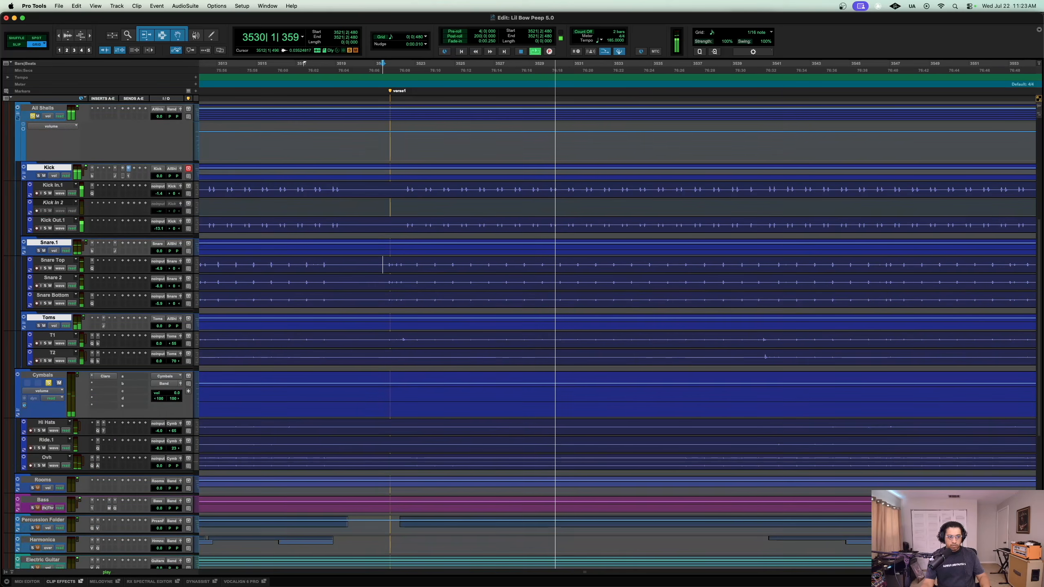
{"action": "scroll", "coordinate": [522, 313], "scroll_direction": "up", "scroll_amount": 2}
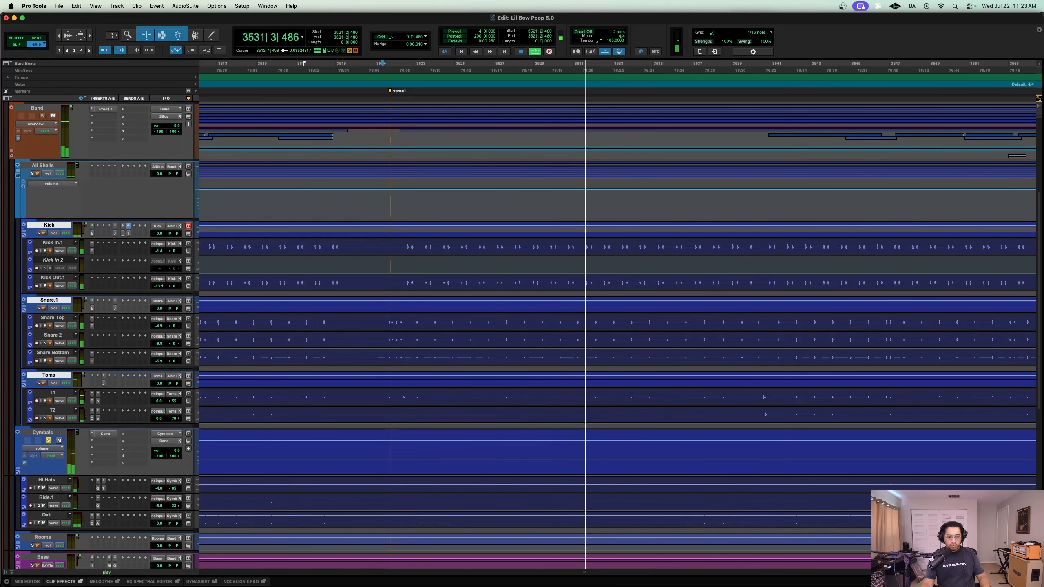
{"action": "scroll", "coordinate": [522, 313], "scroll_direction": "down", "scroll_amount": 5}
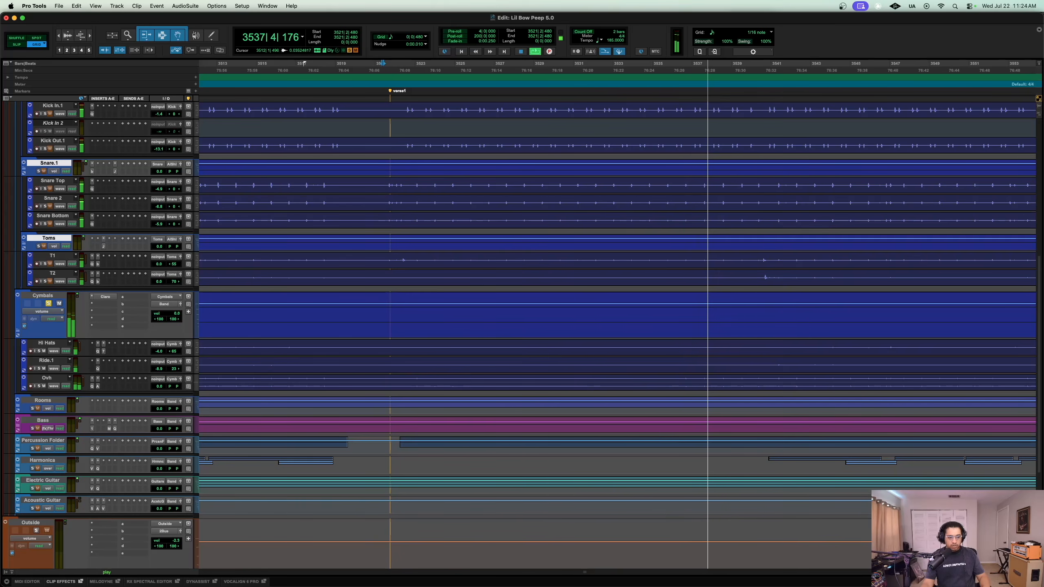
Step: Increase the height of the Rooms folder, listen to it soloed in place of Cymbals, and stop playback
{"action": "left_click_drag", "start_coordinate": [43, 414], "coordinate": [43, 459]}
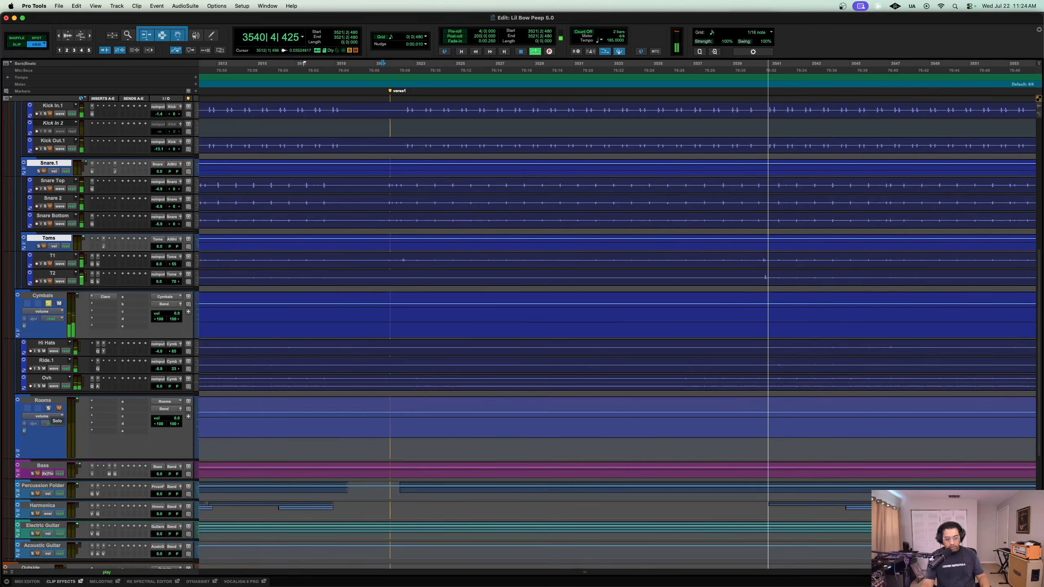
{"action": "left_click", "coordinate": [48, 409]}
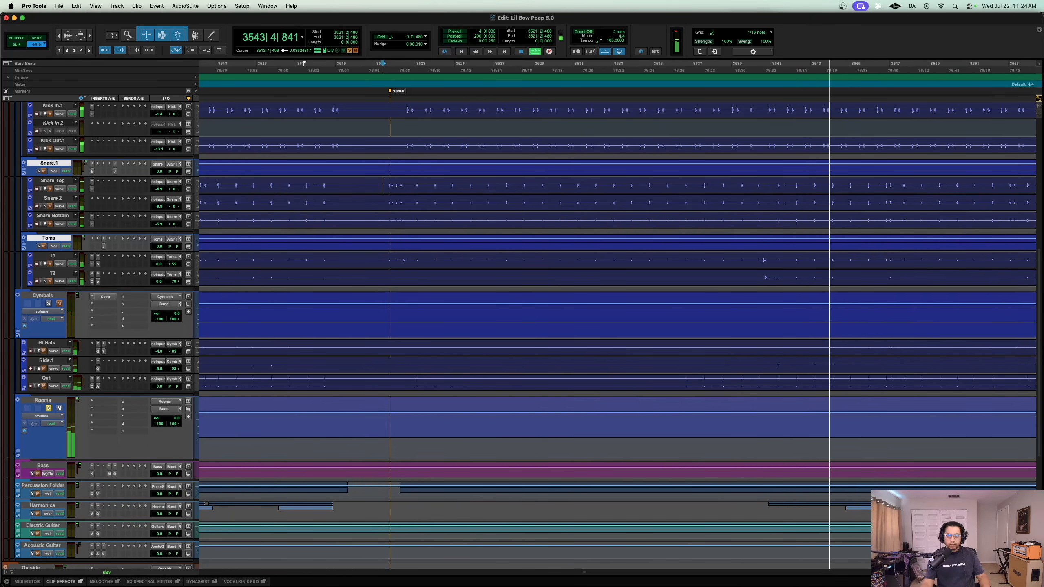
{"action": "key", "text": "super+bracketleft"}
{"action": "key", "text": "super+bracketleft"}
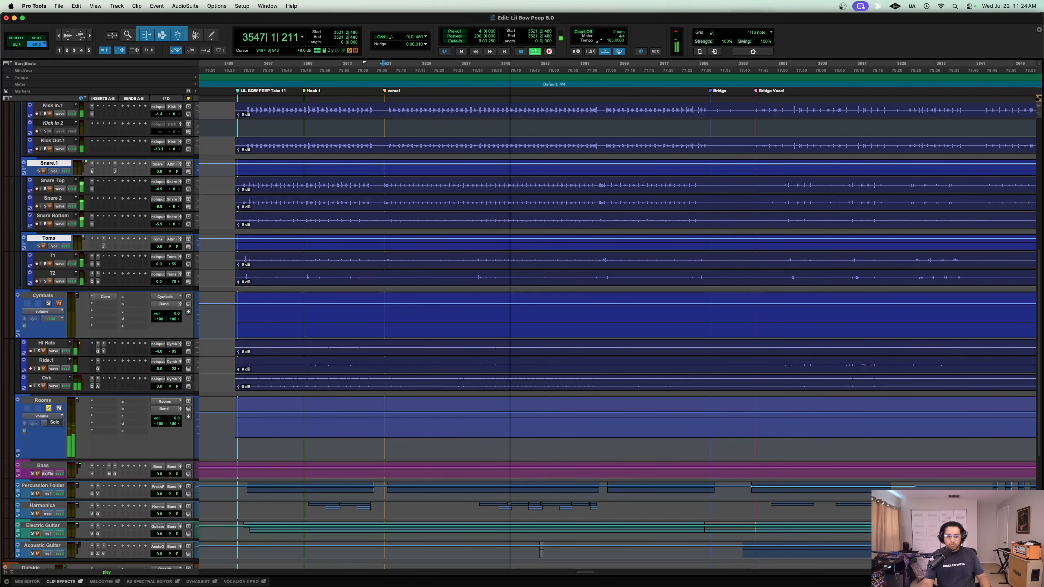
{"action": "scroll", "coordinate": [49, 415], "scroll_direction": "down", "scroll_amount": 1}
{"action": "key", "text": "space"}
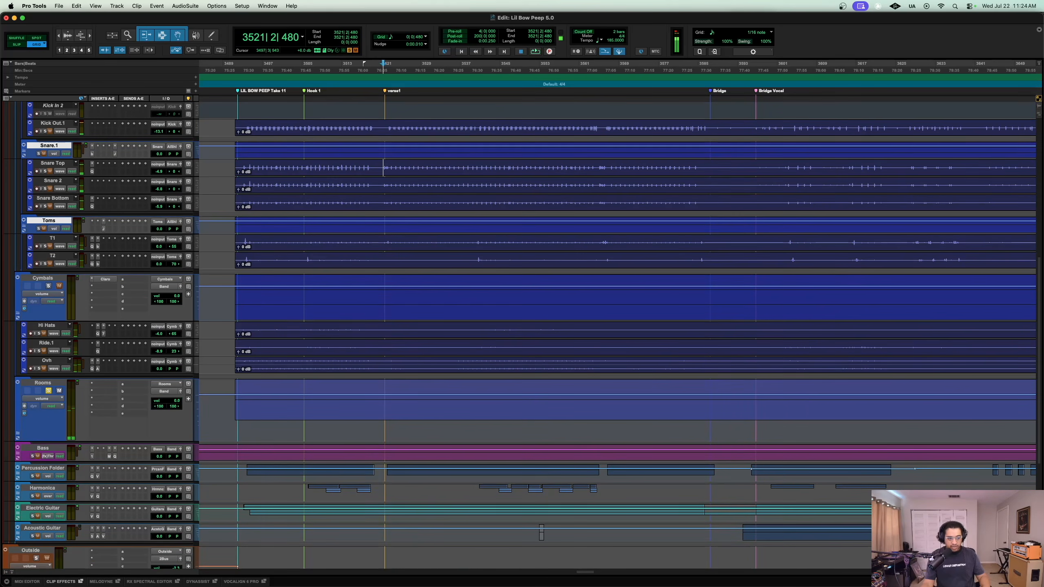
Step: Solo the All Shells, Cymbals and Rooms folders together and play the combined drums from bar 3521
{"action": "scroll", "coordinate": [525, 335], "scroll_direction": "up", "scroll_amount": 5}
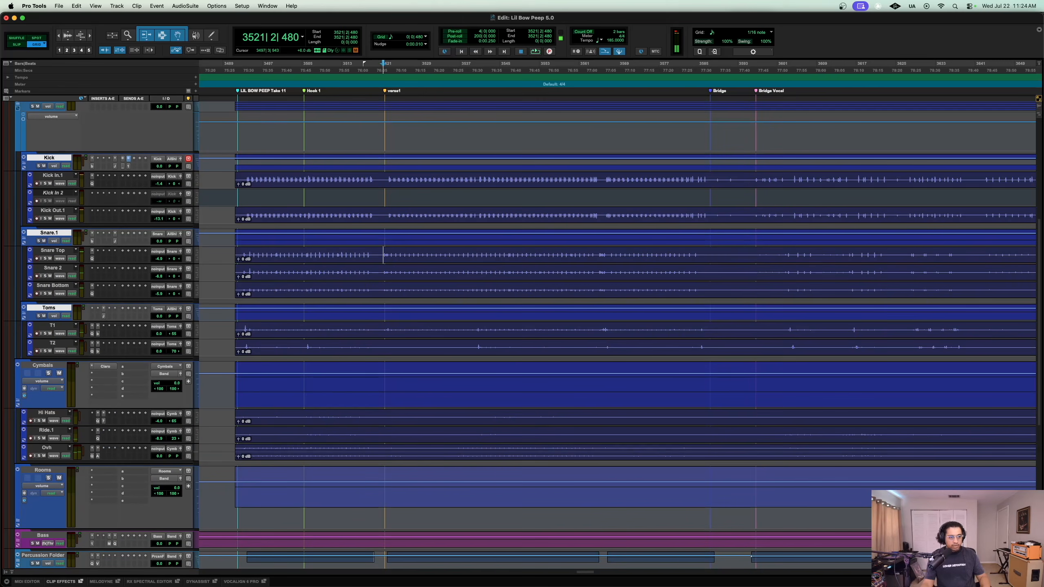
{"action": "scroll", "coordinate": [525, 335], "scroll_direction": "up", "scroll_amount": 3}
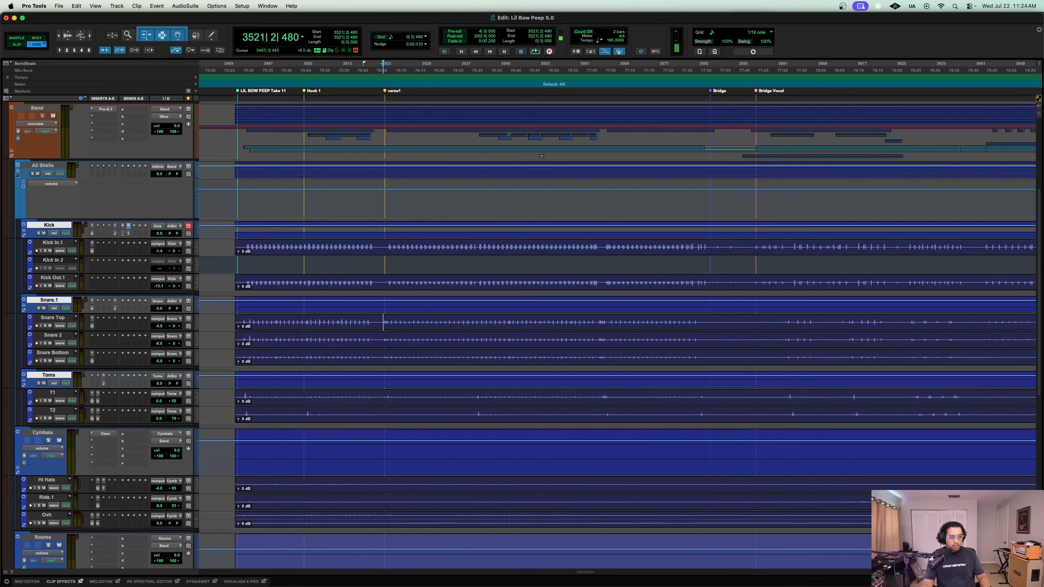
{"action": "scroll", "coordinate": [525, 335], "scroll_direction": "down", "scroll_amount": 6}
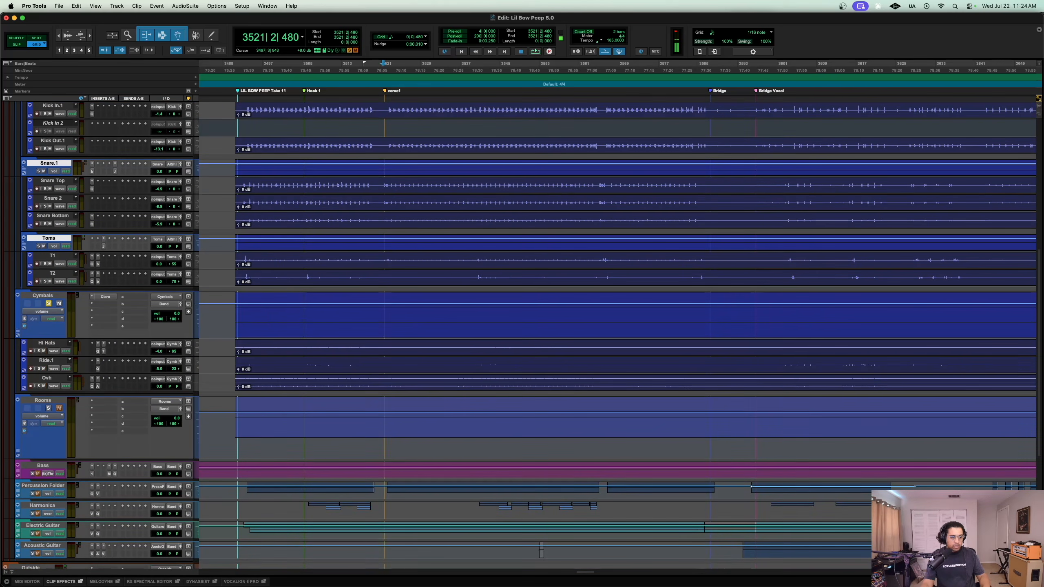
{"action": "scroll", "coordinate": [525, 335], "scroll_direction": "up", "scroll_amount": 1}
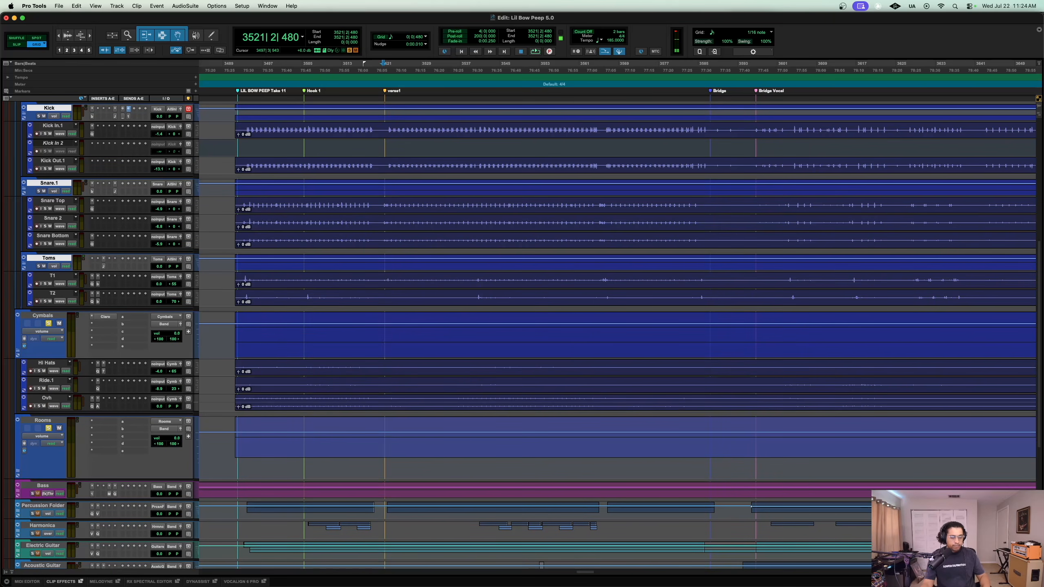
{"action": "key", "text": "space"}
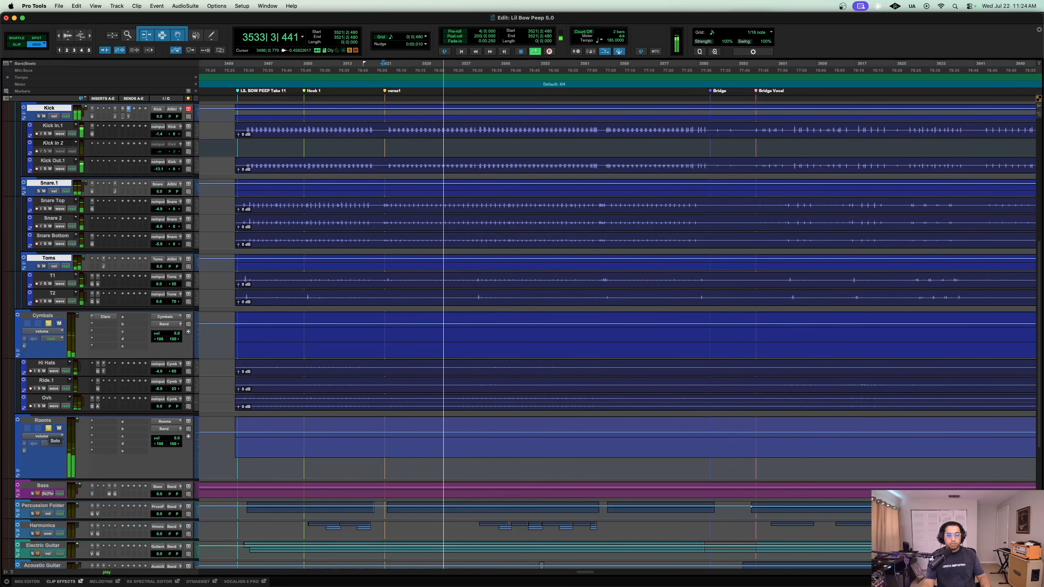
{"action": "key", "text": "space"}
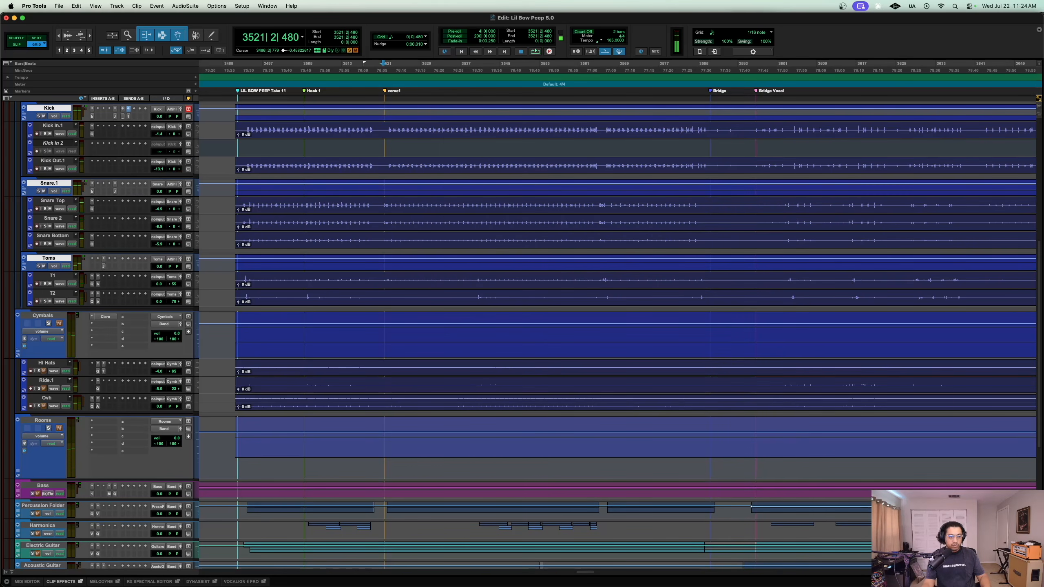
Step: Clear the drum solos and collapse the All Shells and Cymbals folders
{"action": "scroll", "coordinate": [383, 321], "scroll_direction": "up", "scroll_amount": 3}
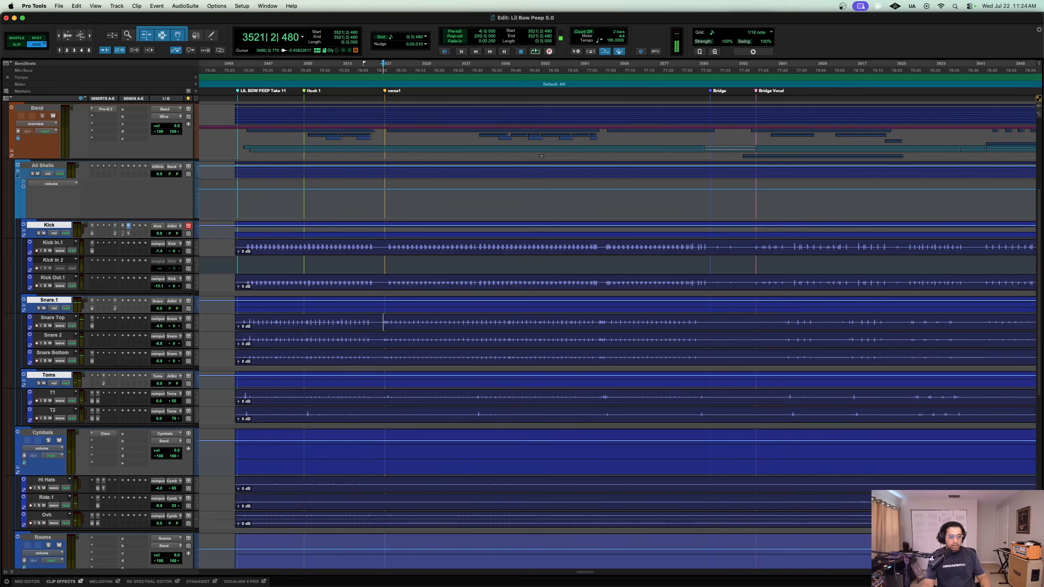
{"action": "left_click", "coordinate": [17, 171]}
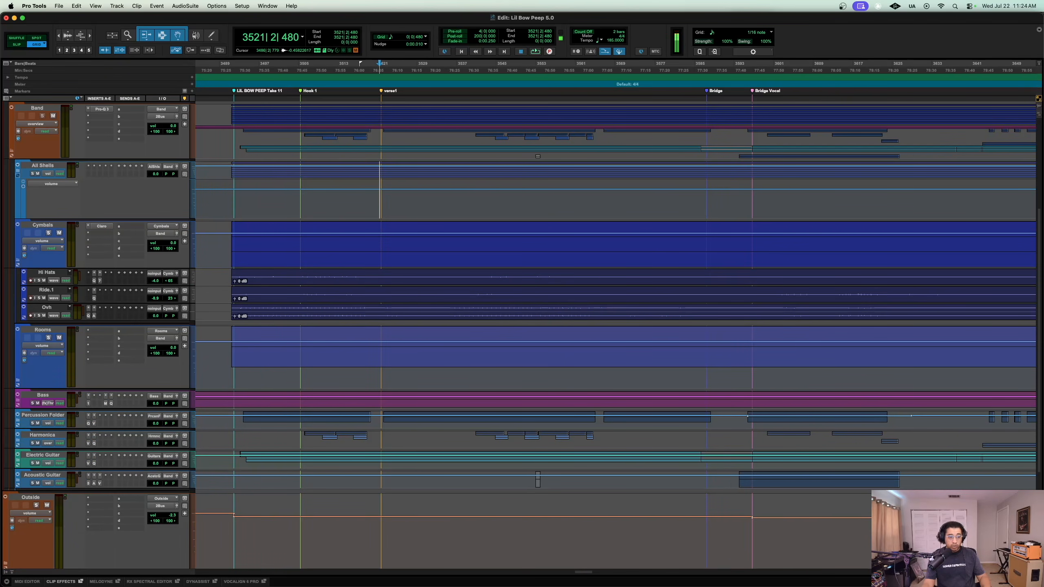
{"action": "left_click", "coordinate": [17, 224]}
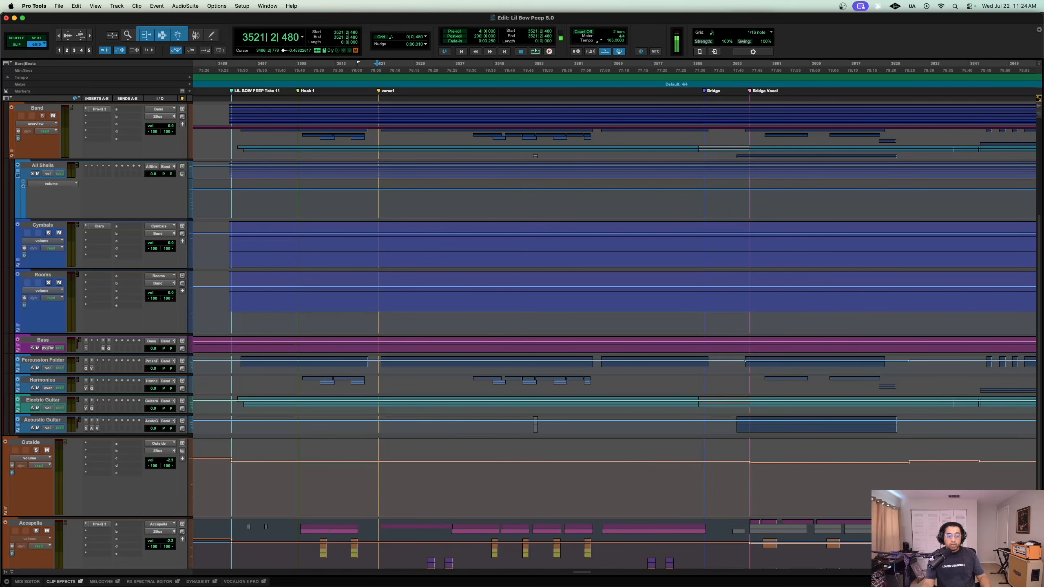
Step: Increase the height of the Bass folder to show its inserts, solo it, and play it from bar 3521
{"action": "left_click", "coordinate": [43, 340]}
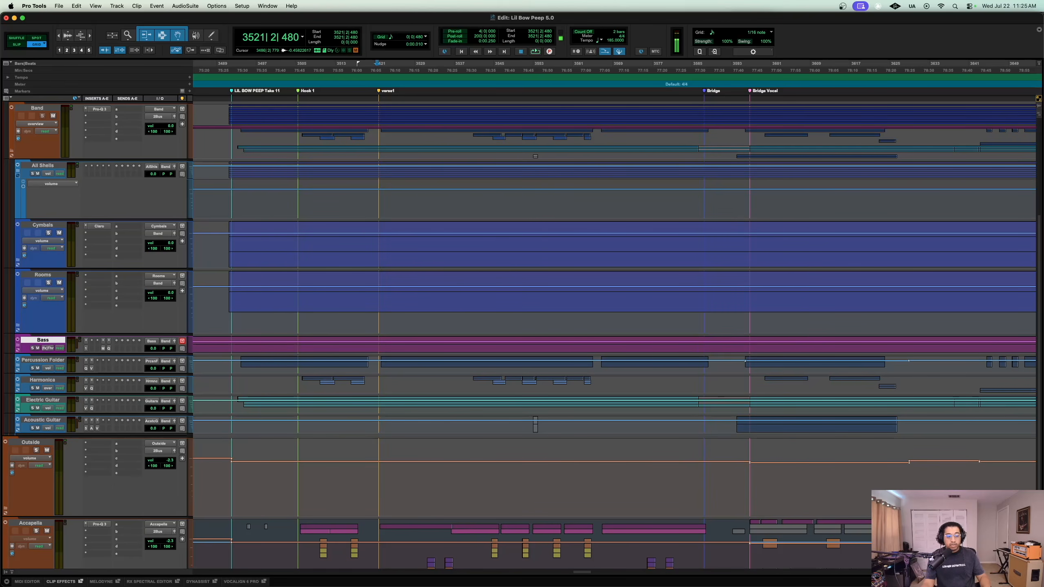
{"action": "key", "text": "ctrl+Up"}
{"action": "key", "text": "ctrl+Up"}
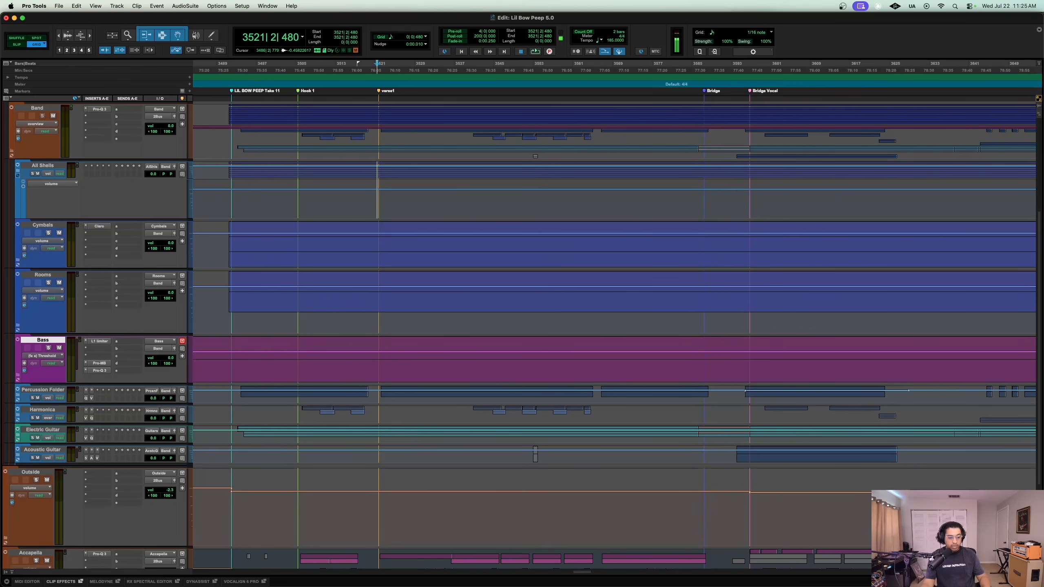
{"action": "key", "text": "shift+s"}
{"action": "key", "text": "space"}
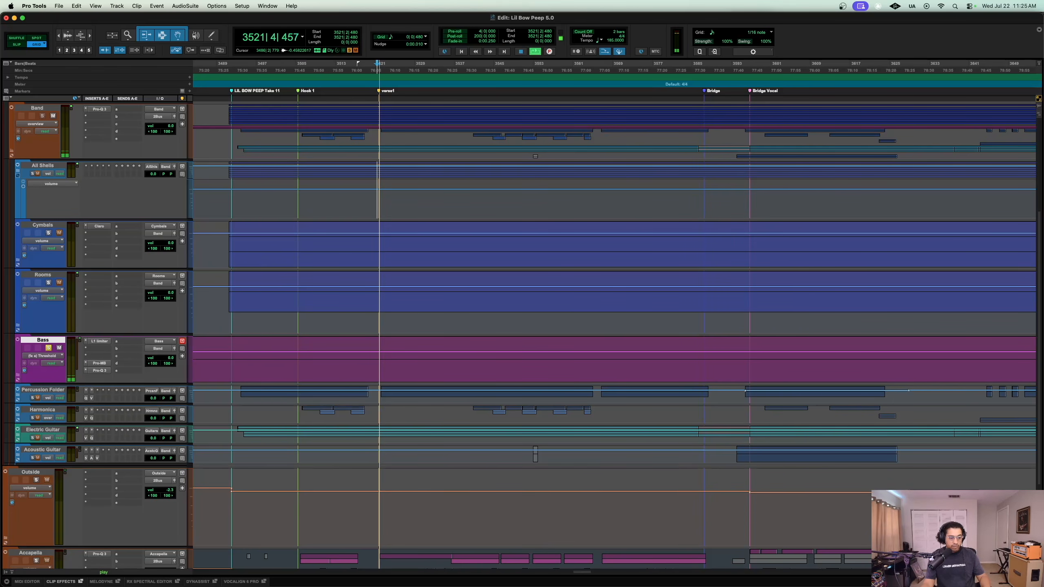
Step: Expand the Bass folder, stop playback, and solo the Bass DI.1 track in place of the folder
{"action": "key", "text": "shift+f"}
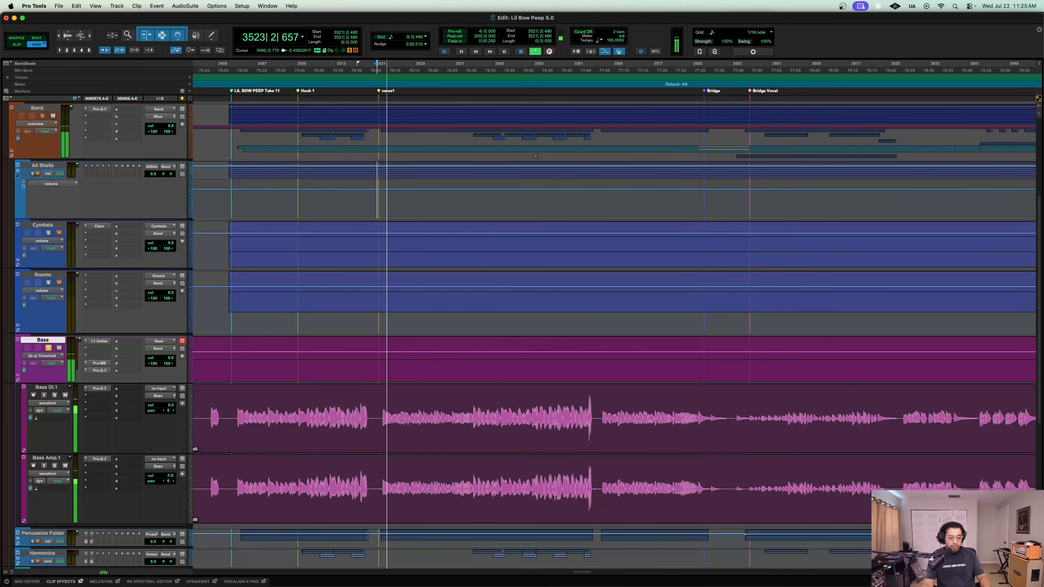
{"action": "scroll", "coordinate": [522, 335], "scroll_direction": "down", "scroll_amount": 5}
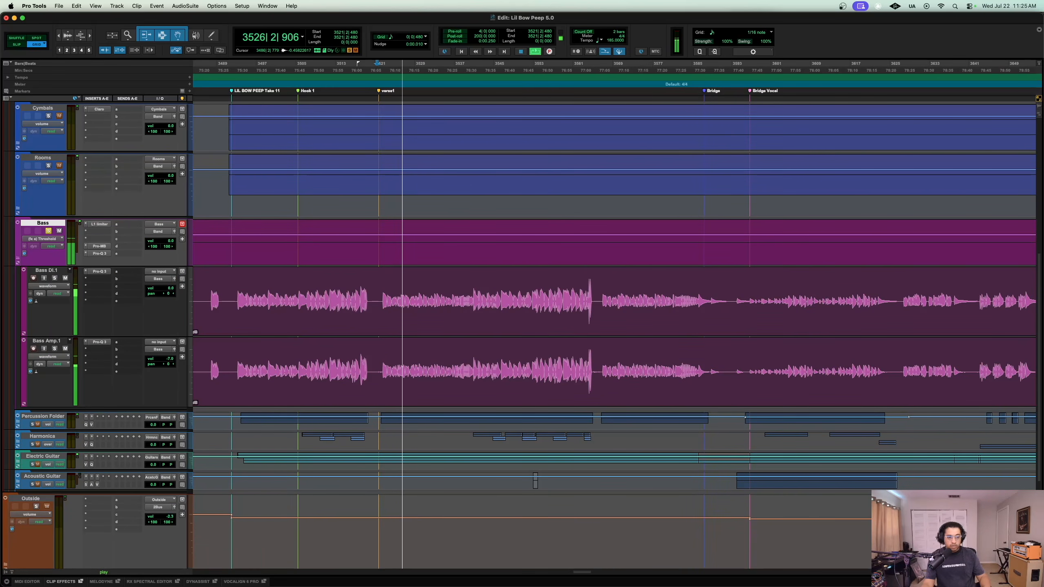
{"action": "key", "text": "space"}
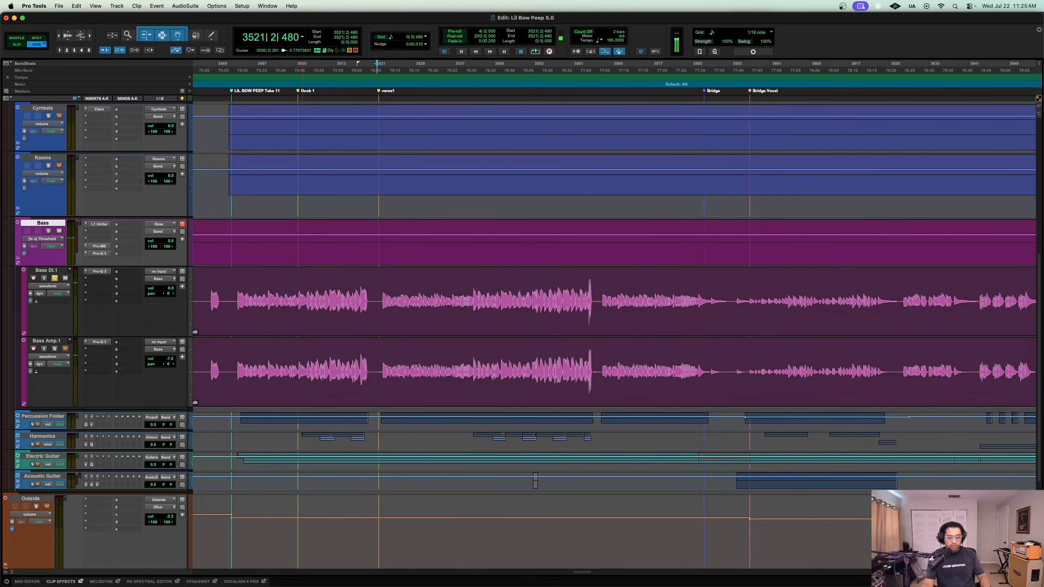
Step: Play the soloed Bass DI.1 track from bar 3522, just after the verse1 marker, and examine the curve of its Pro-Q 3 equalizer
{"action": "left_click", "coordinate": [304, 302]}
{"action": "key", "text": "super+bracketright"}
{"action": "key", "text": "super+bracketright"}
{"action": "key", "text": "super+bracketright"}
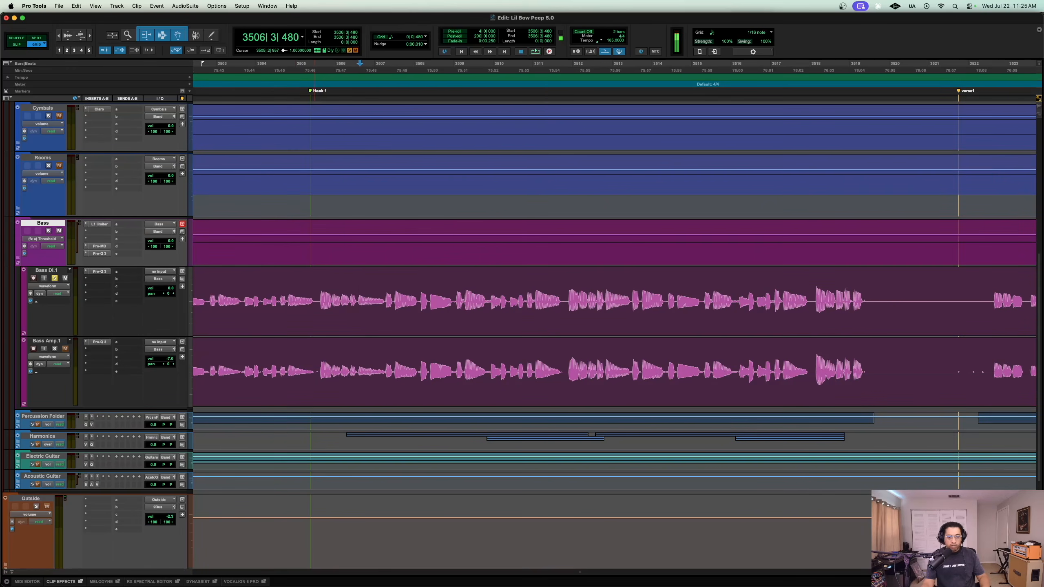
{"action": "left_click", "coordinate": [311, 91]}
{"action": "key", "text": "r"}
{"action": "scroll", "coordinate": [462, 330], "scroll_direction": "right", "scroll_amount": 6}
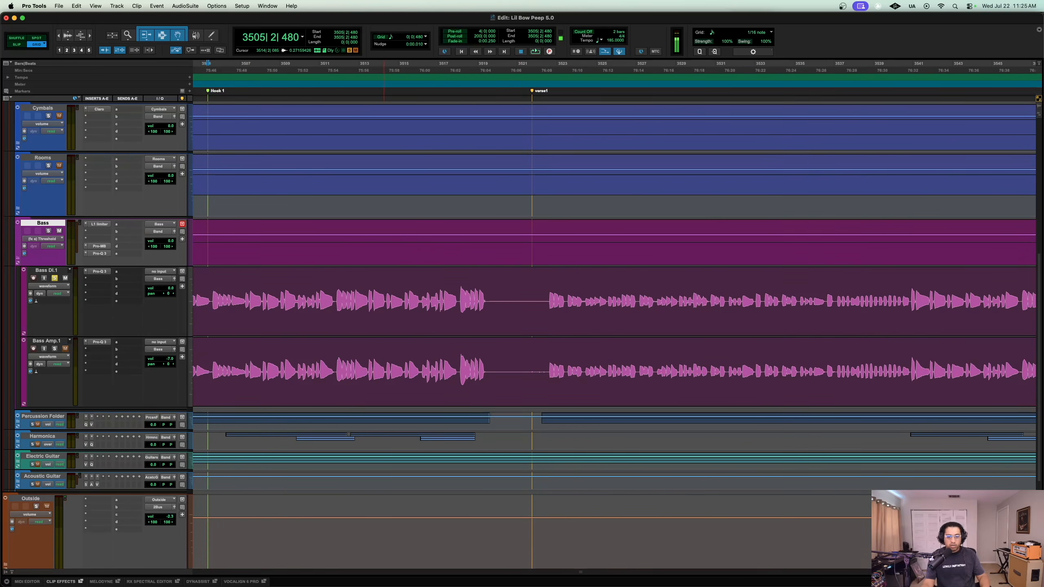
{"action": "left_click", "coordinate": [549, 66]}
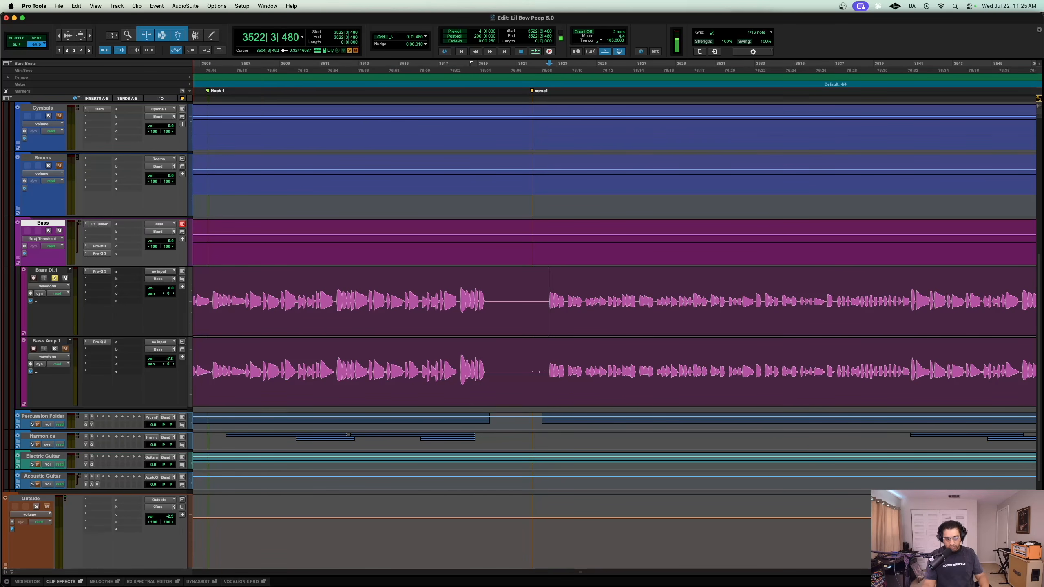
{"action": "key", "text": "space"}
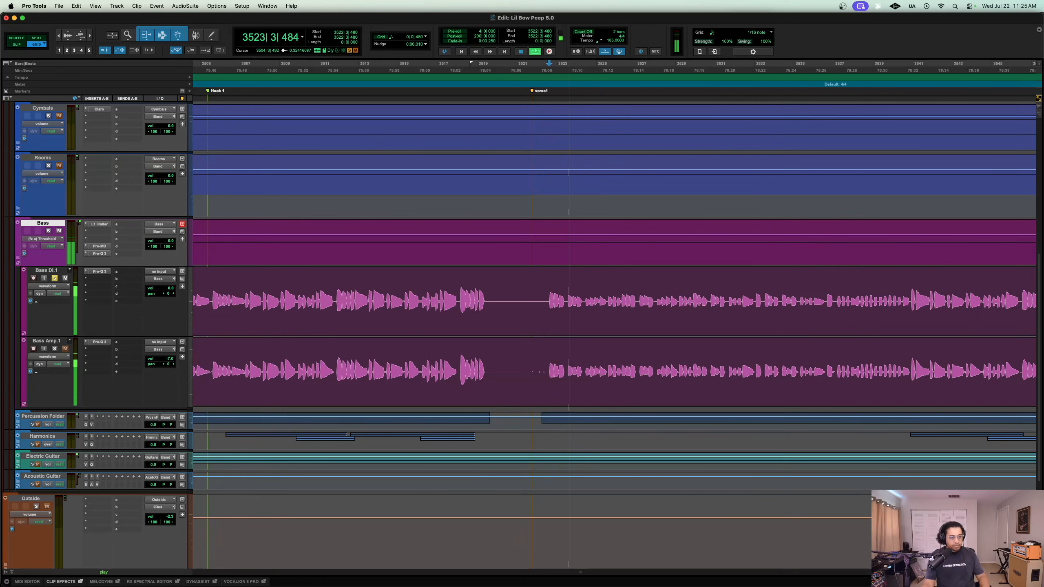
{"action": "left_click", "coordinate": [99, 272]}
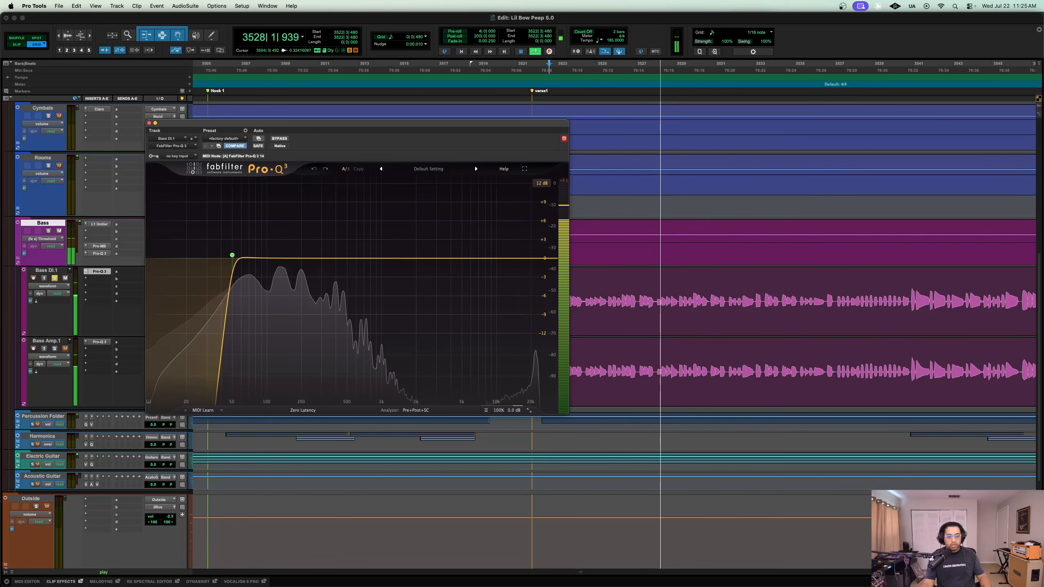
{"action": "mouse_move", "coordinate": [232, 255]}
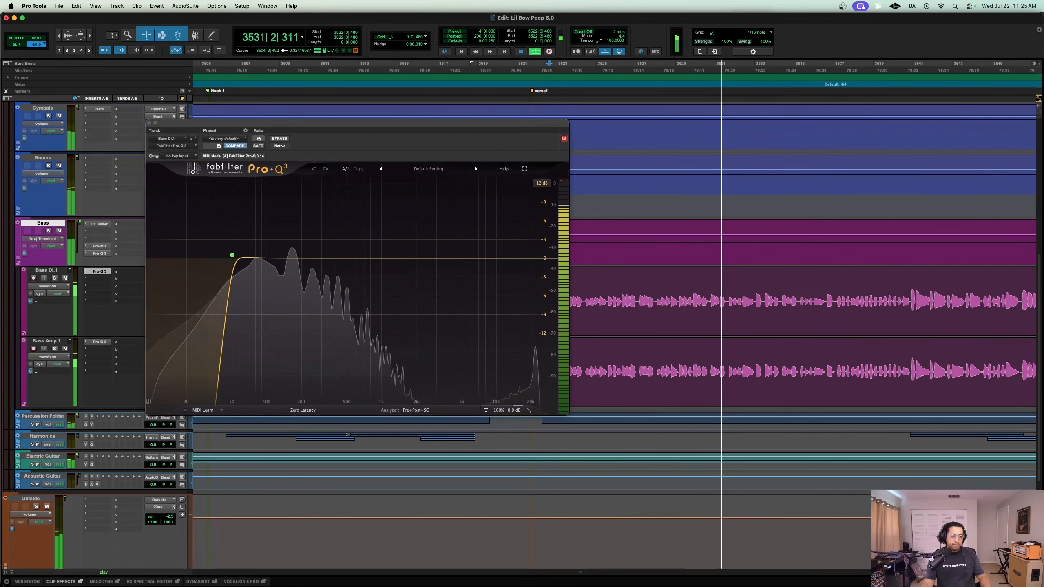
Step: Solo Bass Amp.1 in place of Bass DI.1 and restart playback from bar 3522
{"action": "left_click", "coordinate": [54, 348]}
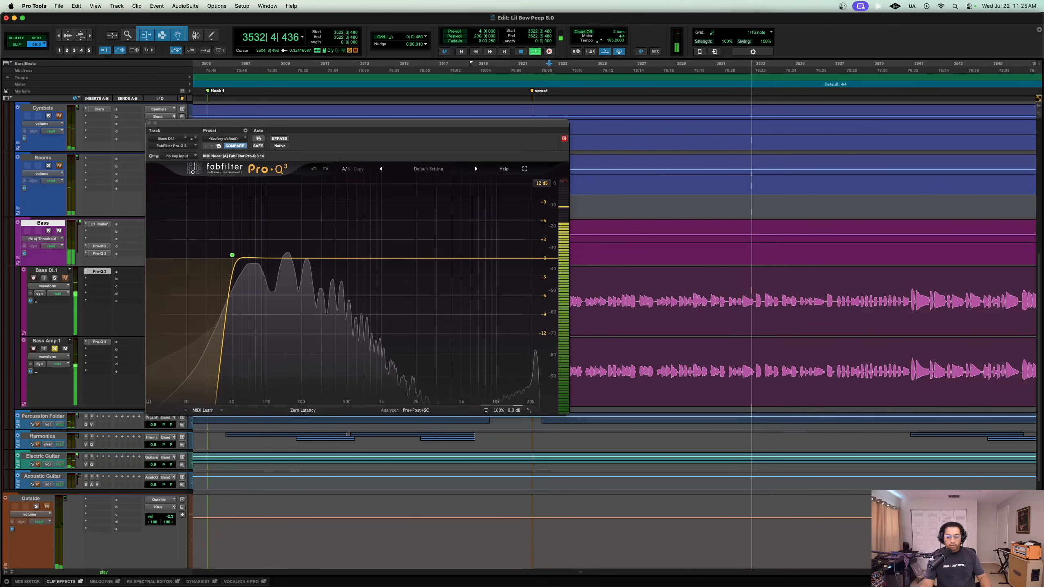
{"action": "key", "text": "space"}
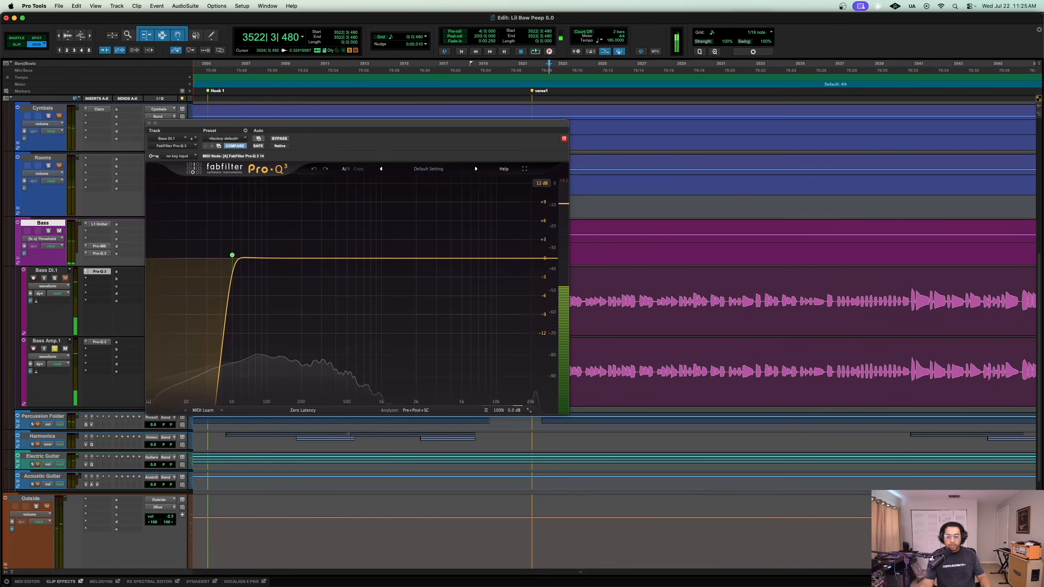
{"action": "key", "text": "space"}
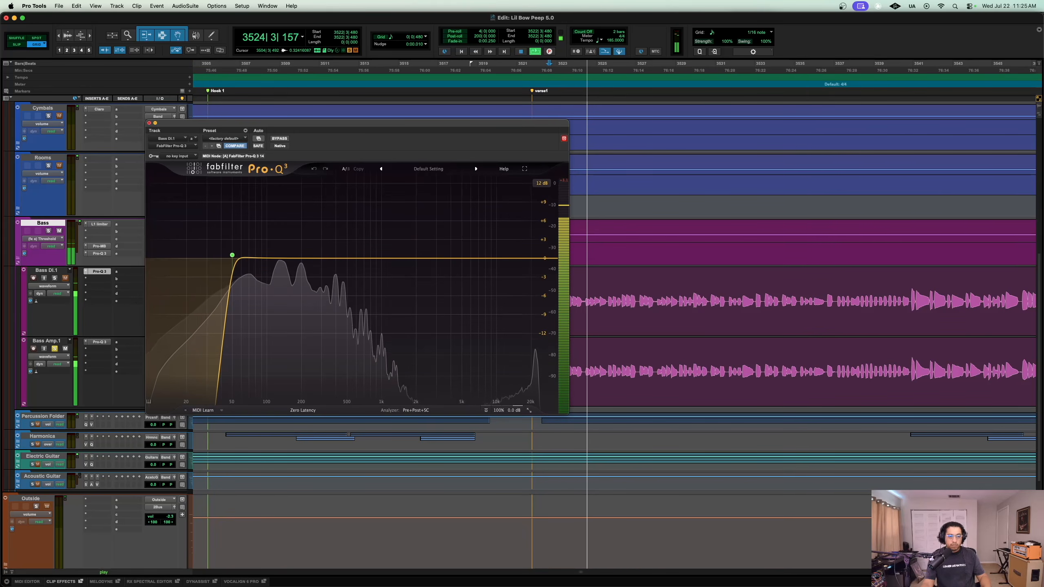
Step: Examine the Pro-Q 3 equalizer on Bass Amp.1 during playback, closing the Bass DI.1 equalizer first, and finish with playback stopped
{"action": "key", "text": "super+w"}
{"action": "left_click", "coordinate": [100, 342]}
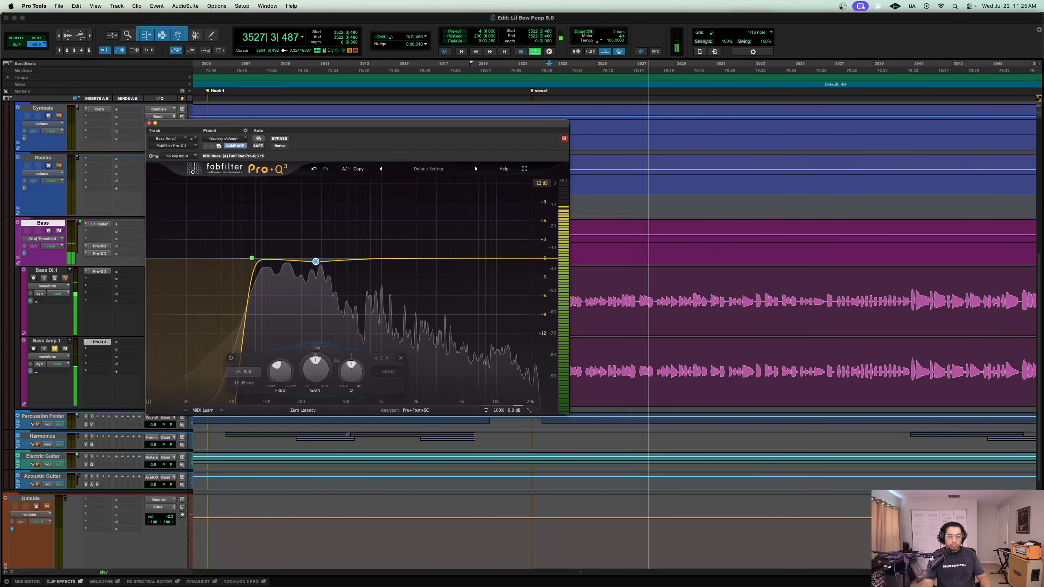
{"action": "mouse_move", "coordinate": [239, 338]}
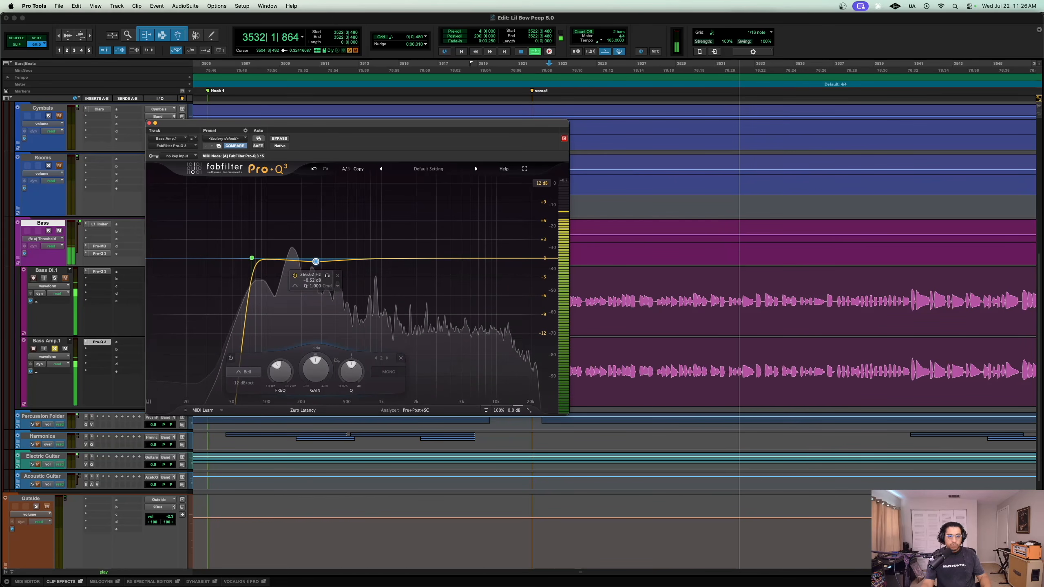
{"action": "key", "text": "space"}
{"action": "key", "text": "super+w"}
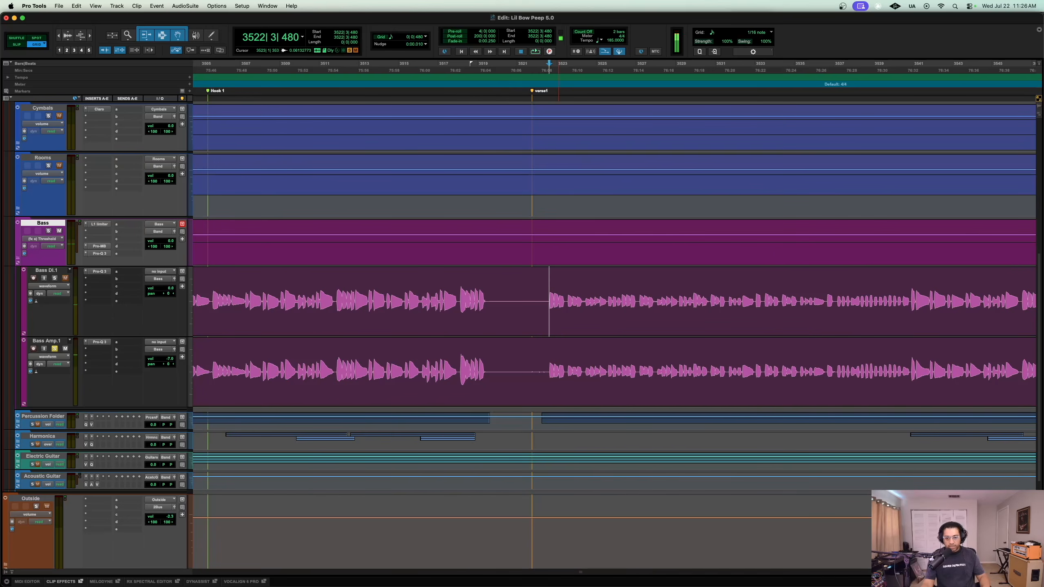
Step: Clear the Bass Amp.1 solo, play the full mix from bar 3508, and solo the Bass folder during playback
{"action": "key", "text": "r"}
{"action": "scroll", "coordinate": [558, 320], "scroll_direction": "right", "scroll_amount": 3}
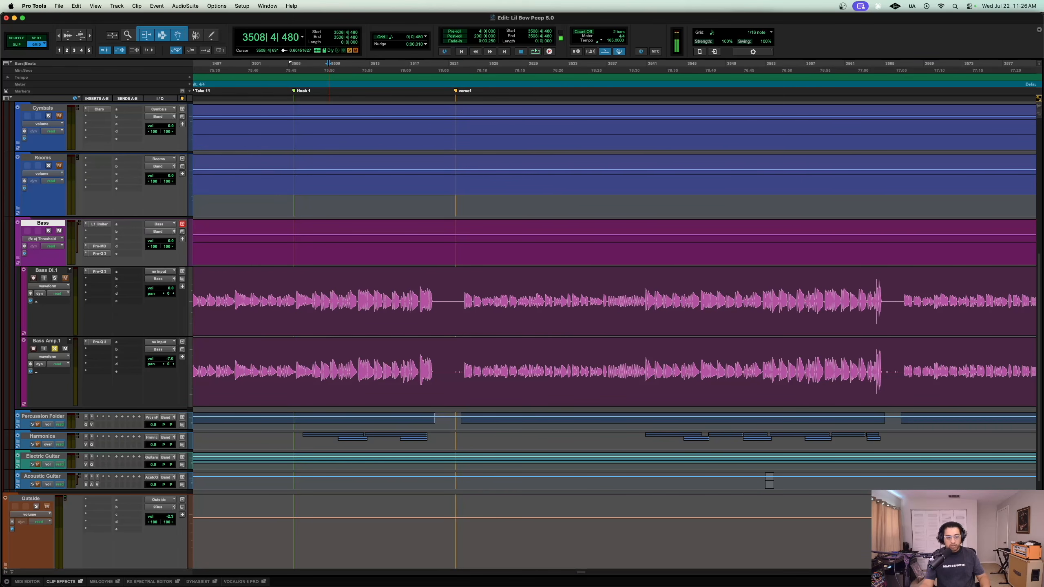
{"action": "key", "text": "space"}
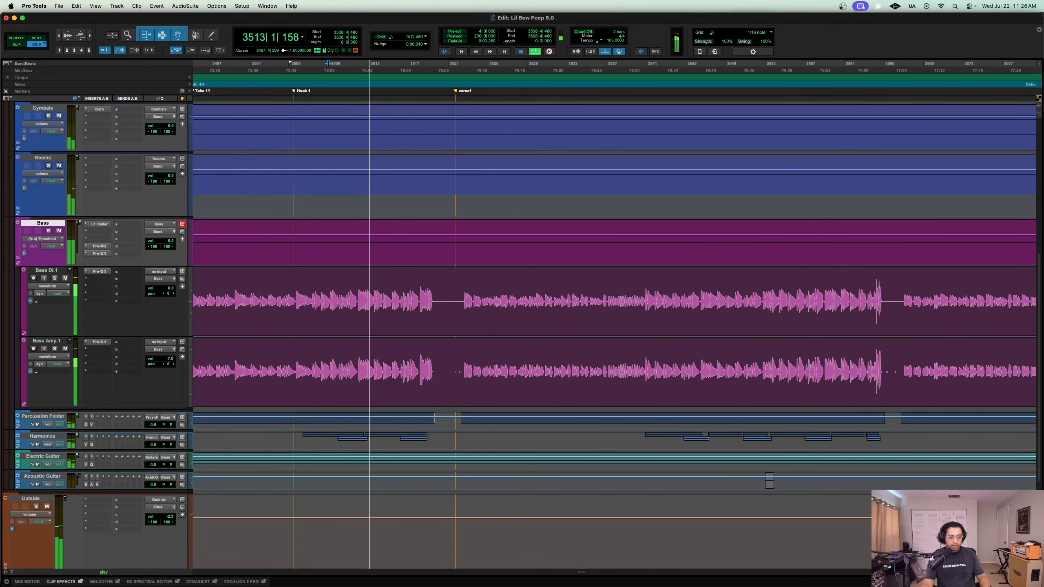
{"action": "left_click", "coordinate": [48, 231]}
{"action": "scroll", "coordinate": [534, 288], "scroll_direction": "up", "scroll_amount": 3}
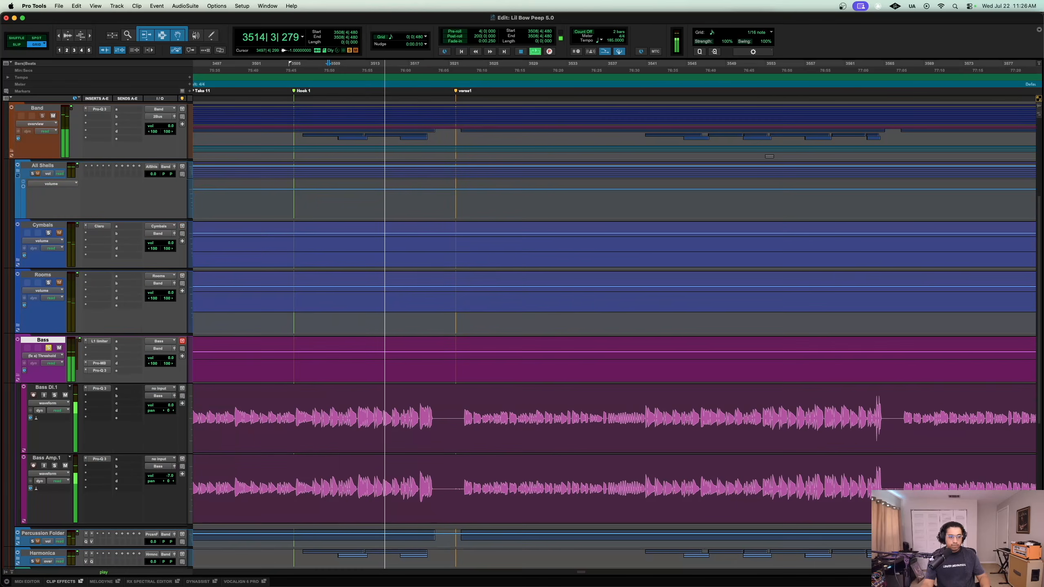
Step: Open the L1 limiter on the Bass folder and examine its limiting while playing the soloed bass from bar 3508
{"action": "key", "text": "space"}
{"action": "left_click", "coordinate": [99, 341]}
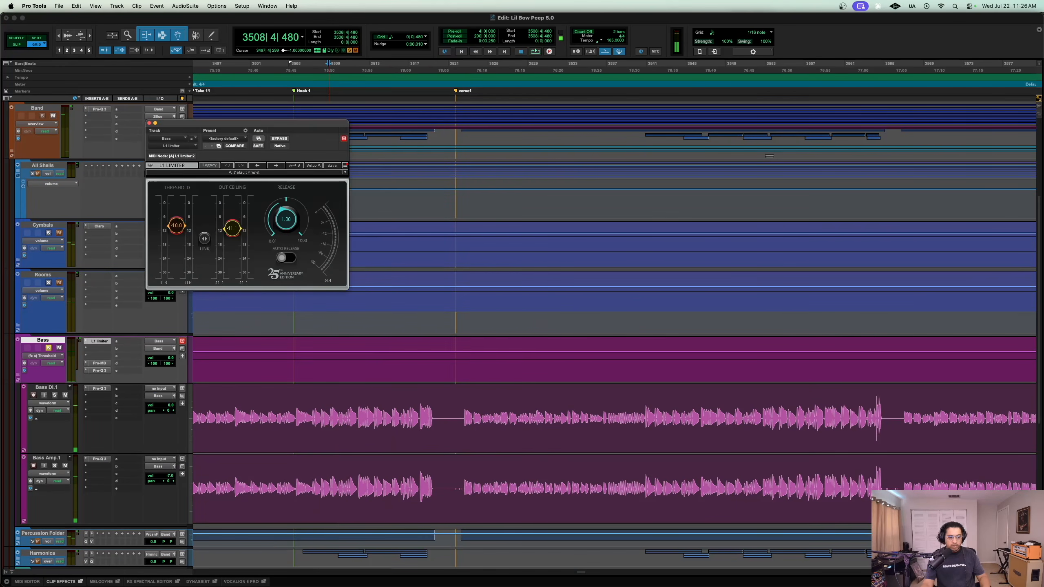
{"action": "key", "text": "space"}
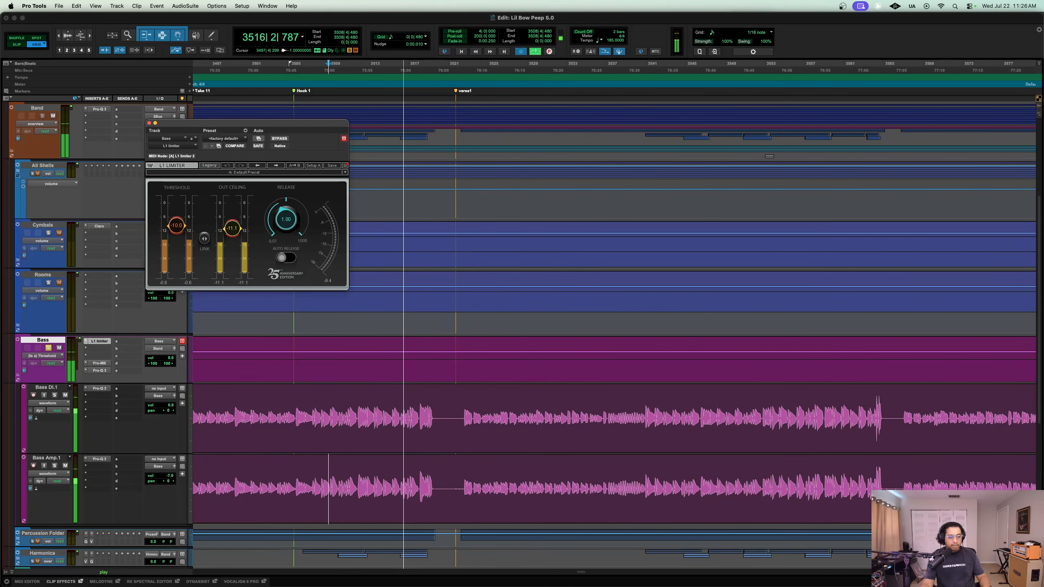
{"action": "key", "text": "space"}
Step: Open the Pro-MB on the Bass folder and briefly play the soloed bass through it from bar 3508
{"action": "left_click", "coordinate": [99, 363]}
{"action": "key", "text": "space"}
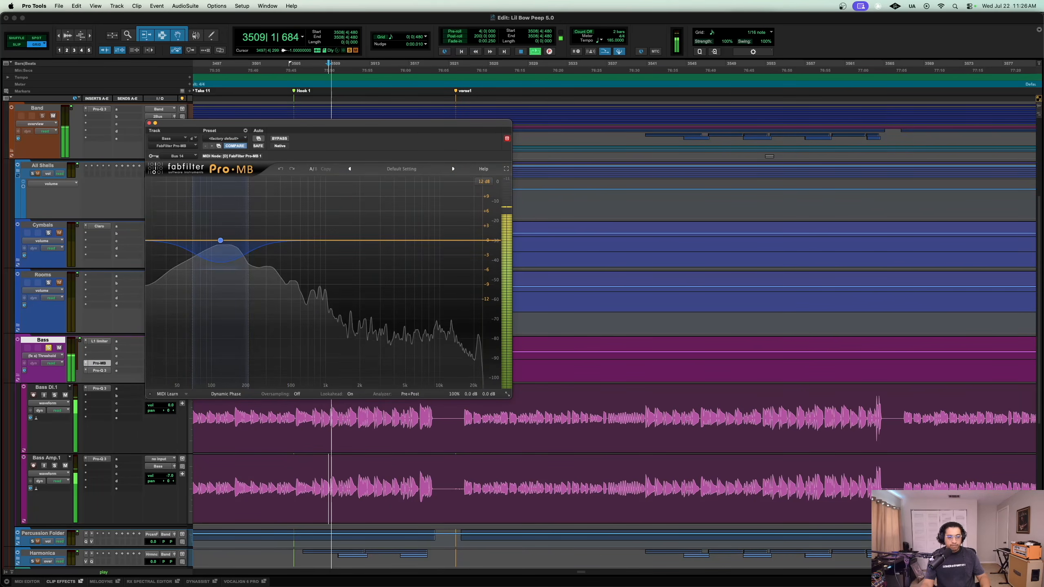
{"action": "key", "text": "space"}
Step: Expand the All Shells folder, add the Kick folder to the bass solo, and play both while watching the Bass folder's Pro-MB
{"action": "scroll", "coordinate": [575, 329], "scroll_direction": "up", "scroll_amount": 5}
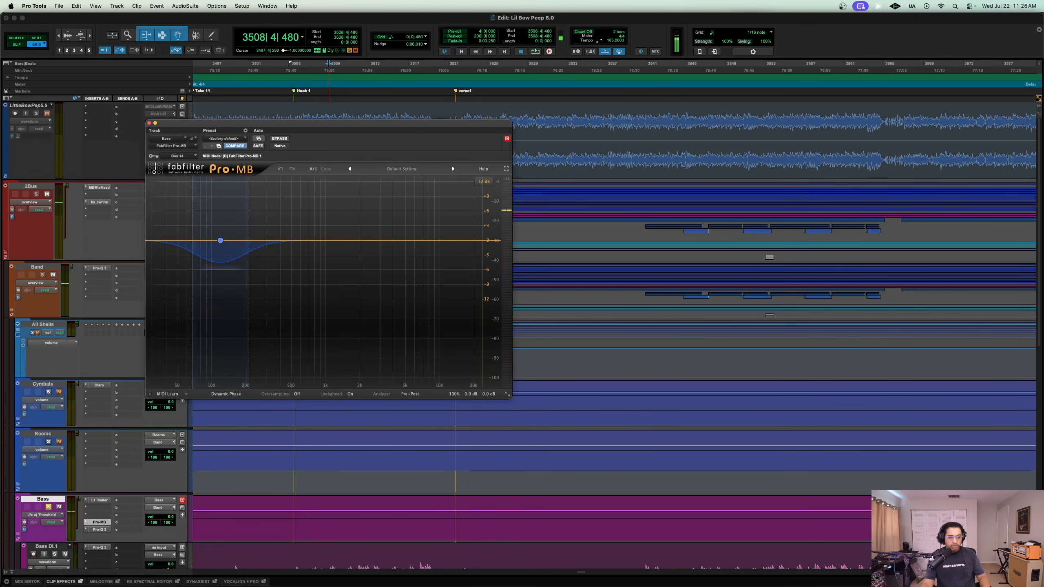
{"action": "left_click", "coordinate": [18, 329]}
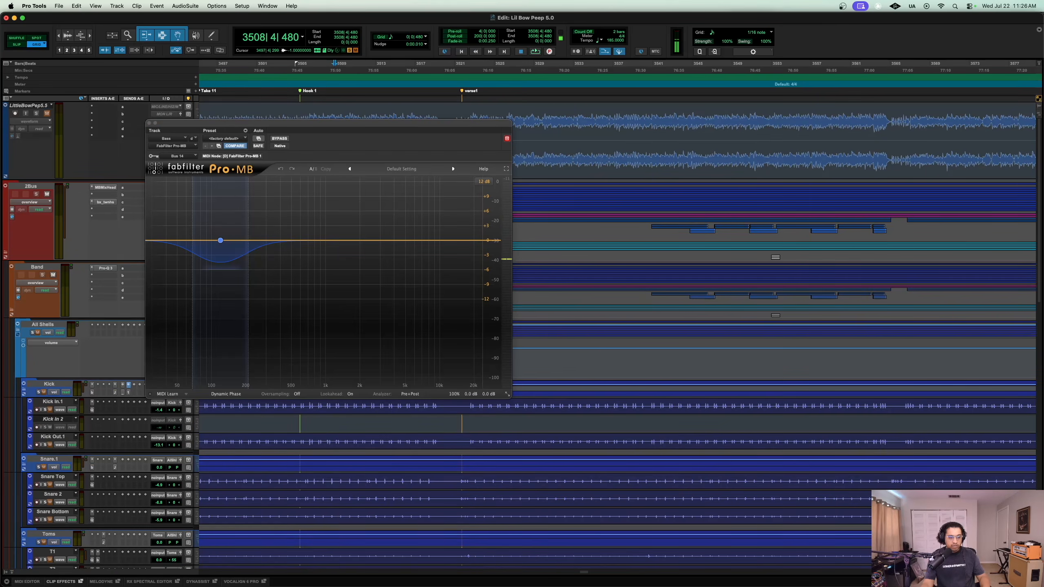
{"action": "left_click", "coordinate": [39, 392]}
{"action": "key", "text": "space"}
{"action": "scroll", "coordinate": [64, 427], "scroll_direction": "down", "scroll_amount": 6}
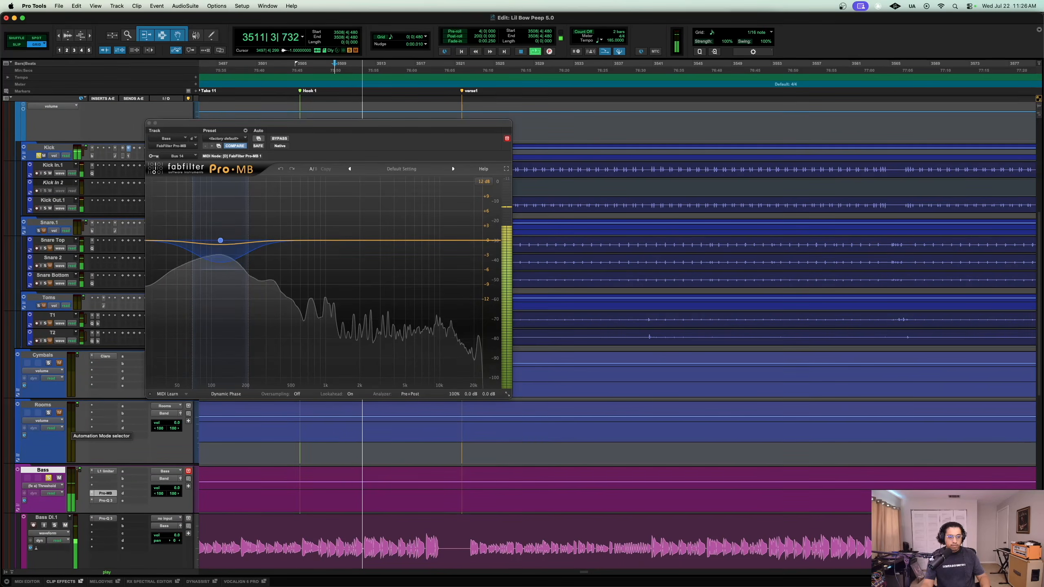
{"action": "key", "text": "space"}
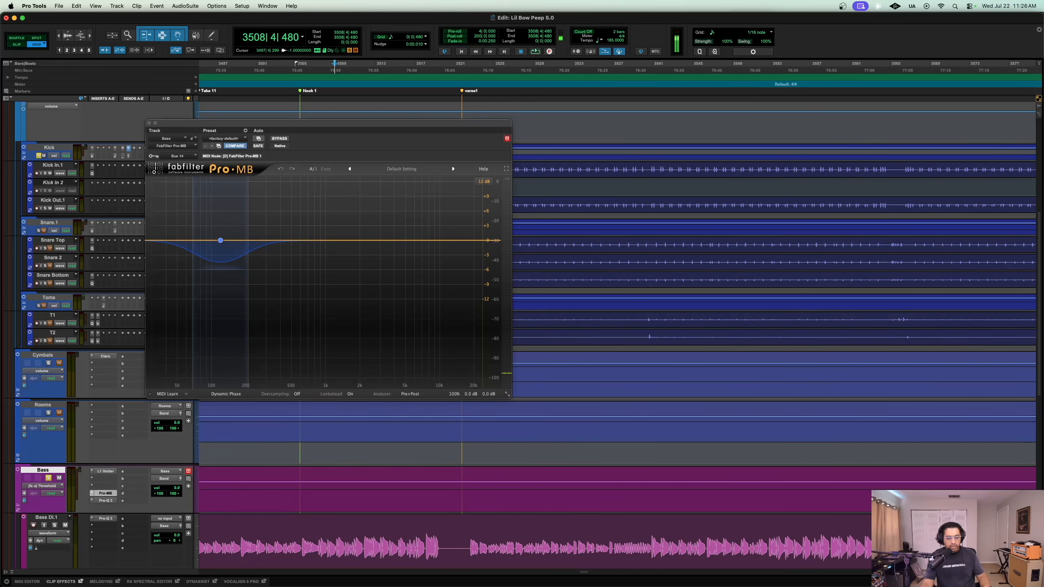
Step: Clear the Kick and Bass solos and play the full mix from bar 3508 with the Bass folder's Pro-MB in view
{"action": "scroll", "coordinate": [518, 335], "scroll_direction": "up", "scroll_amount": 5}
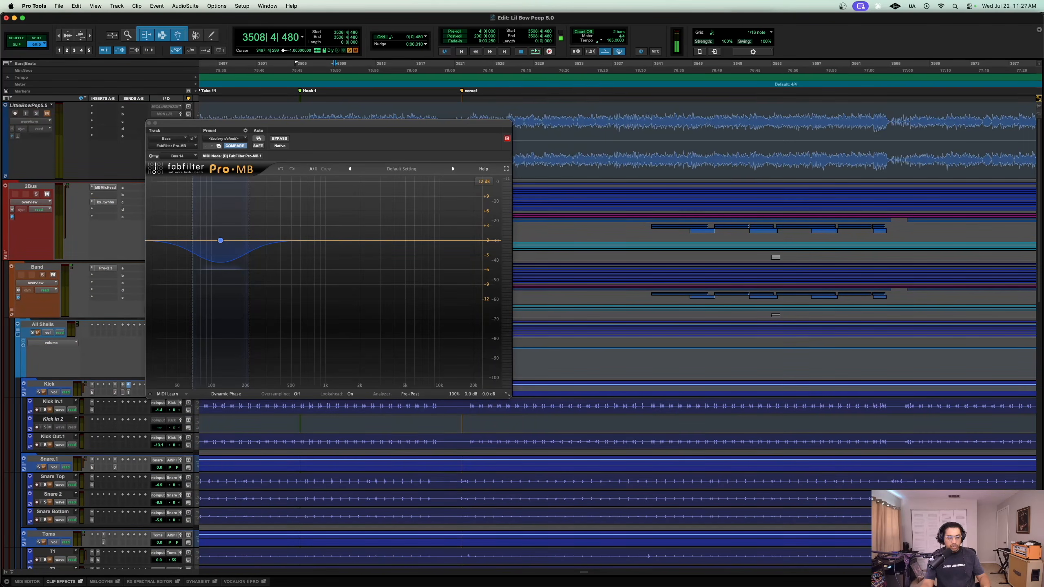
{"action": "scroll", "coordinate": [518, 335], "scroll_direction": "down", "scroll_amount": 6}
{"action": "key", "text": "shift+s"}
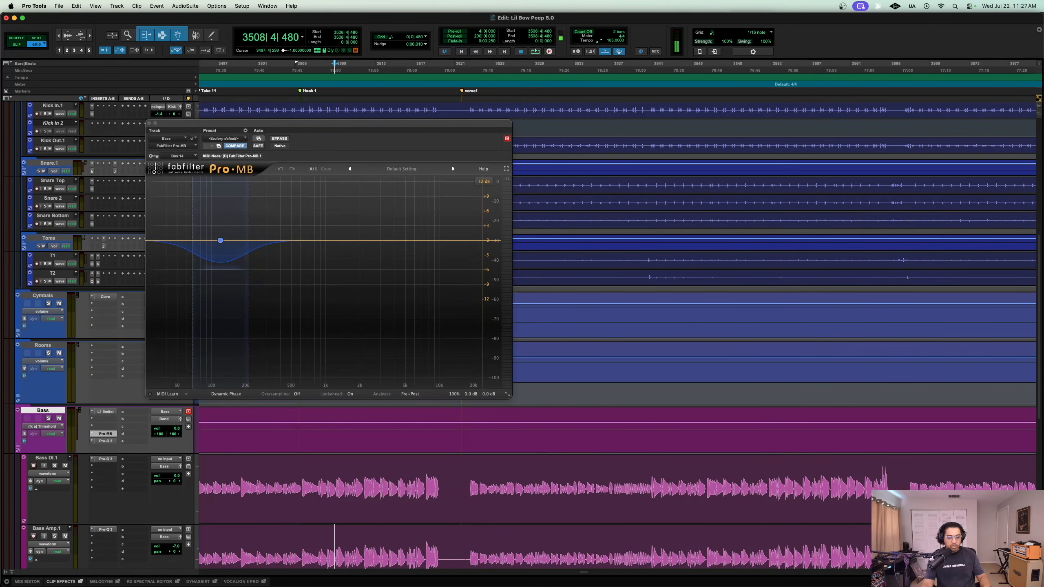
{"action": "scroll", "coordinate": [518, 335], "scroll_direction": "down", "scroll_amount": 1}
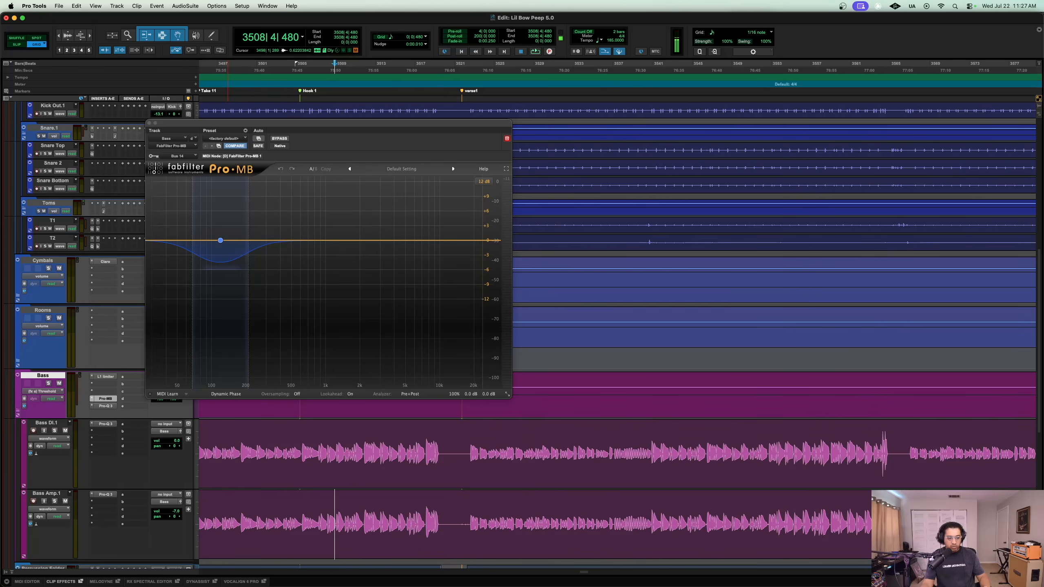
{"action": "key", "text": "space"}
{"action": "scroll", "coordinate": [518, 335], "scroll_direction": "down", "scroll_amount": 4}
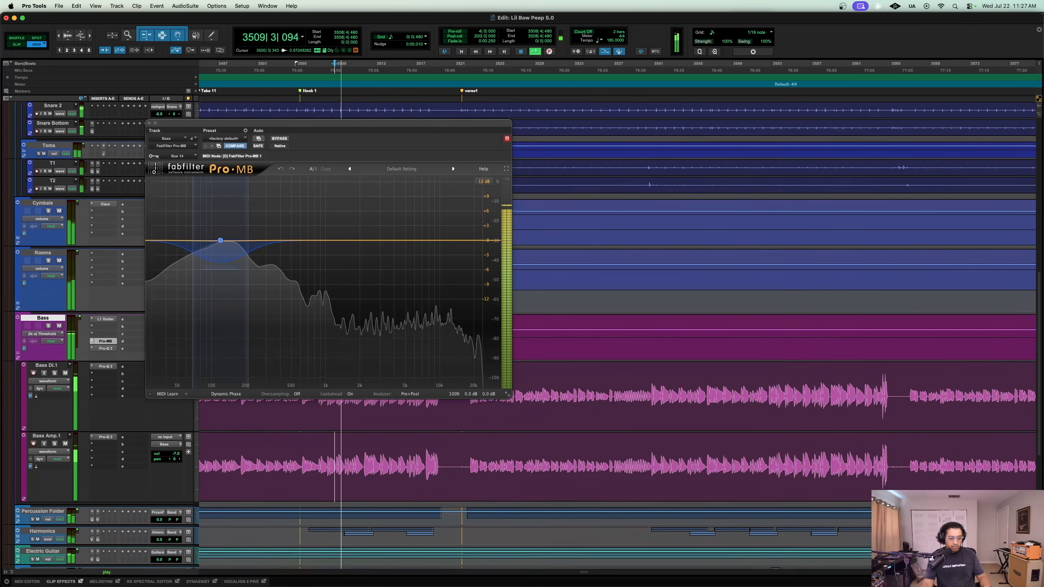
{"action": "scroll", "coordinate": [617, 335], "scroll_direction": "down", "scroll_amount": 1}
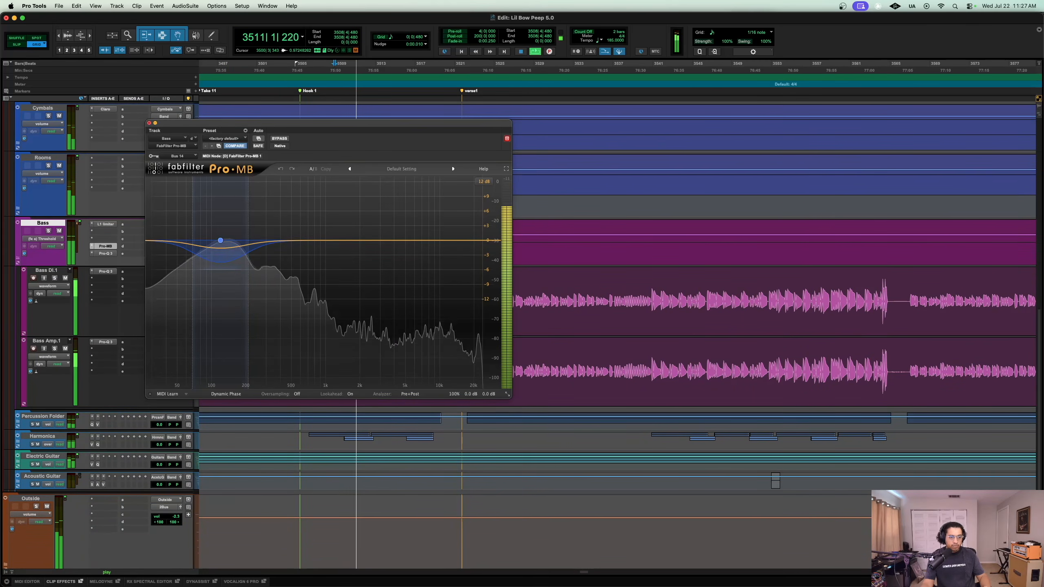
Step: Close the Pro-MB, solo the Bass folder, and examine its Pro-Q 3 equalizer during playback before stopping and closing it
{"action": "key", "text": "super+w"}
{"action": "left_click", "coordinate": [48, 231]}
{"action": "left_click", "coordinate": [106, 254]}
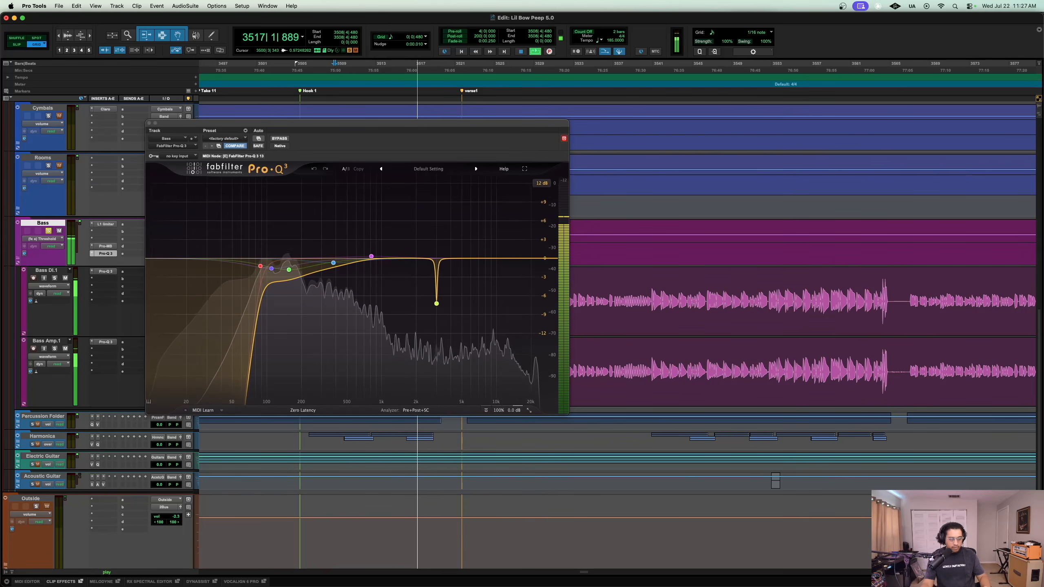
{"action": "key", "text": "space"}
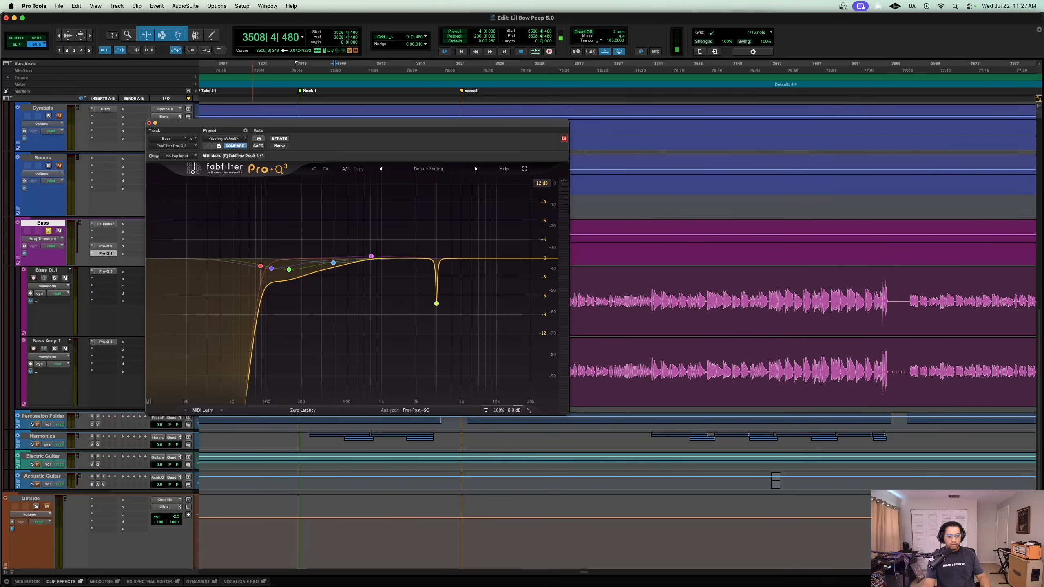
{"action": "left_click", "coordinate": [149, 123]}
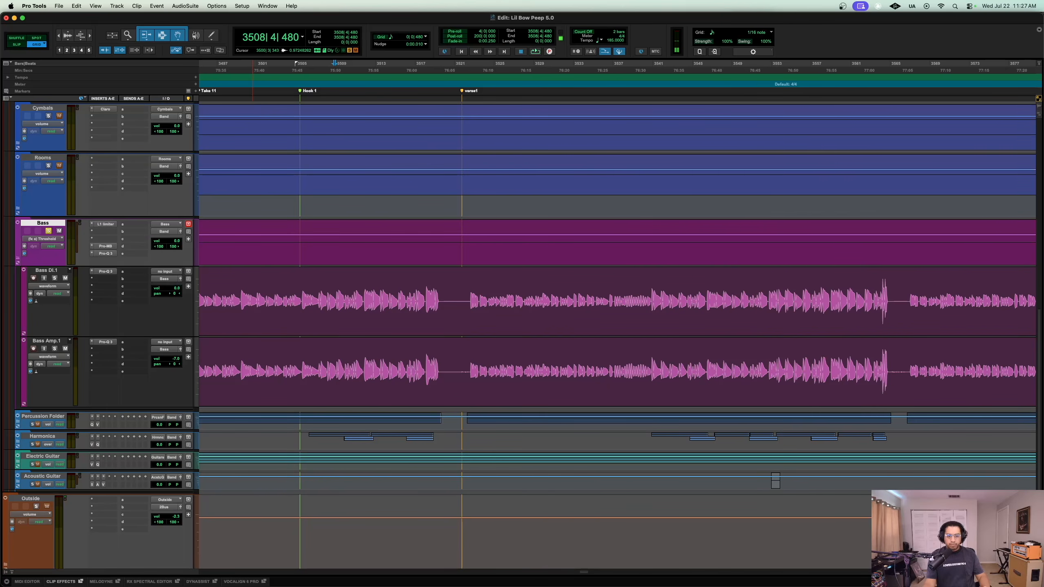
Step: Clear the Bass folder's solo and place the edit cursor at bar 3505, beat 4, by the Hook 1 marker
{"action": "key", "text": "r"}
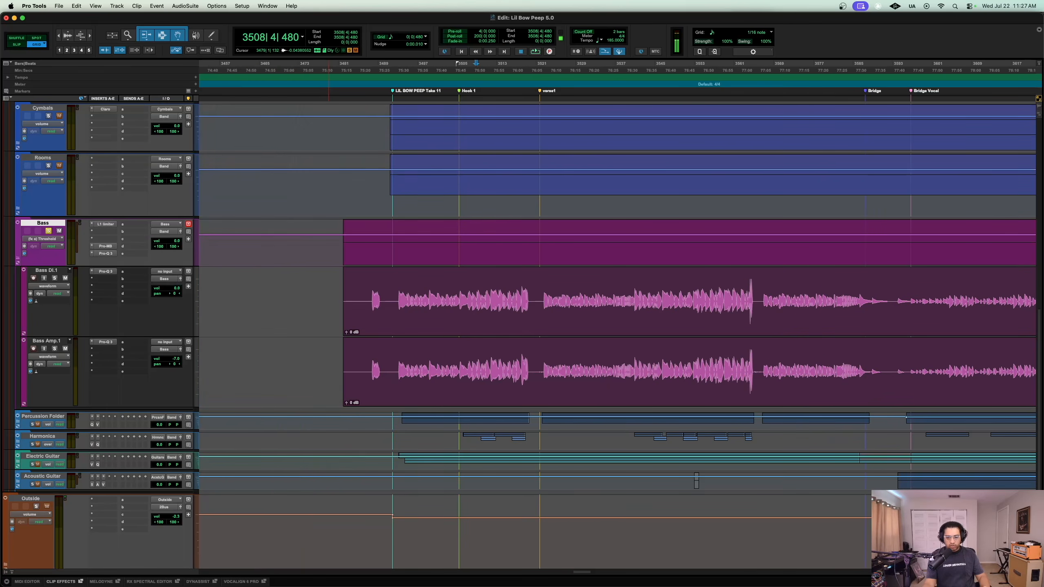
{"action": "scroll", "coordinate": [616, 288], "scroll_direction": "right", "scroll_amount": 3}
{"action": "scroll", "coordinate": [616, 288], "scroll_direction": "up", "scroll_amount": 1}
{"action": "left_click", "coordinate": [382, 310]}
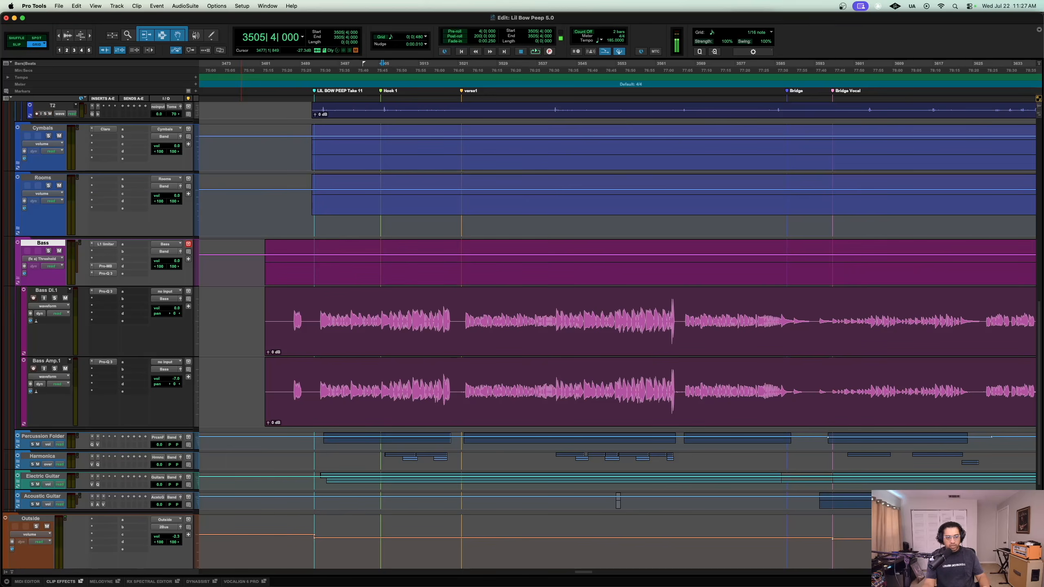
{"action": "scroll", "coordinate": [48, 252], "scroll_direction": "down", "scroll_amount": 5}
{"action": "scroll", "coordinate": [518, 335], "scroll_direction": "up", "scroll_amount": 4}
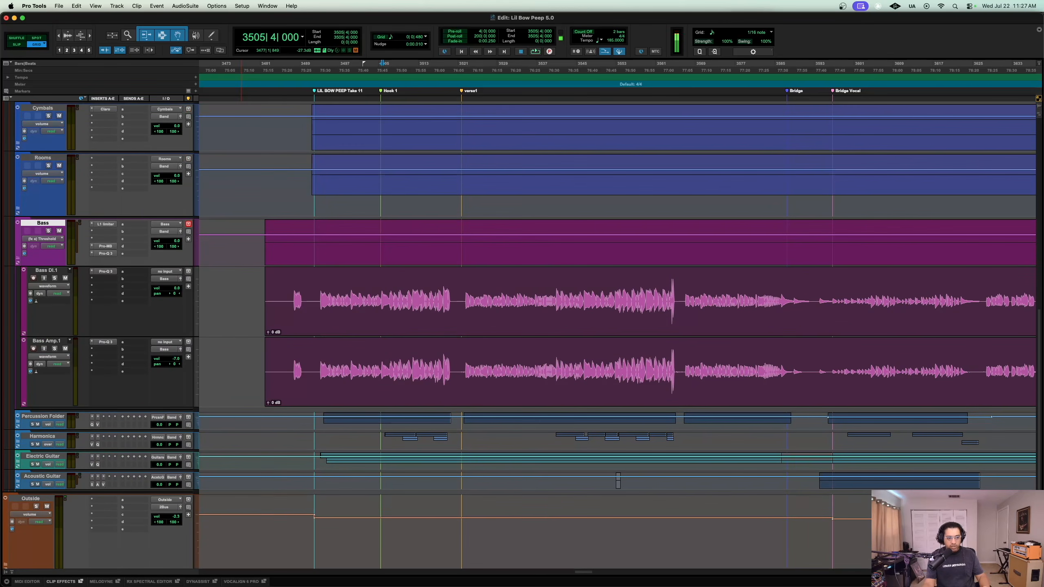
Step: Collapse the Bass folder, then increase the Percussion Folder's height and expand it to show its tracks
{"action": "left_click", "coordinate": [18, 257]}
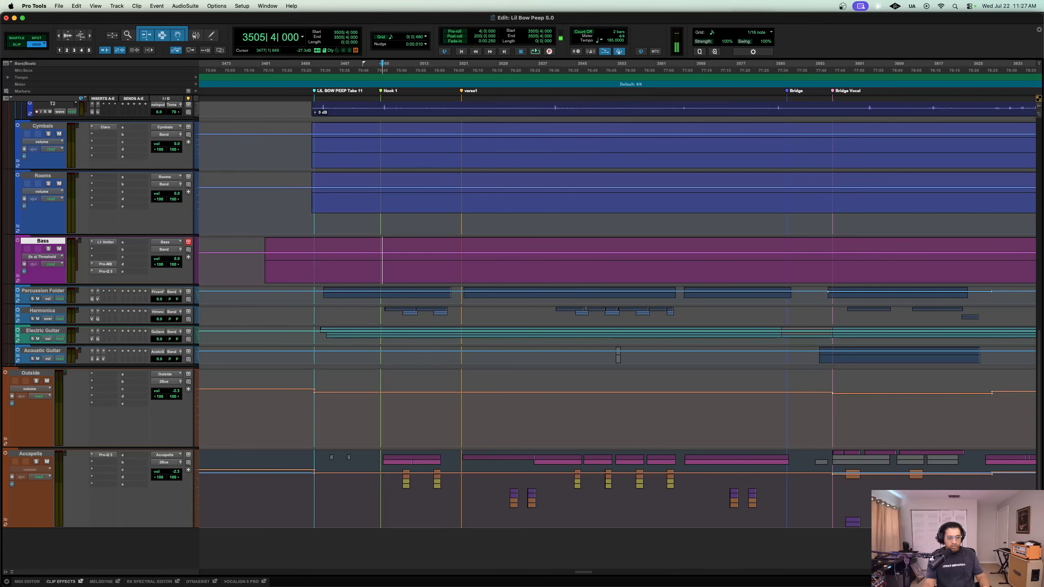
{"action": "left_click_drag", "start_coordinate": [43, 305], "coordinate": [43, 335]}
{"action": "left_click", "coordinate": [18, 326]}
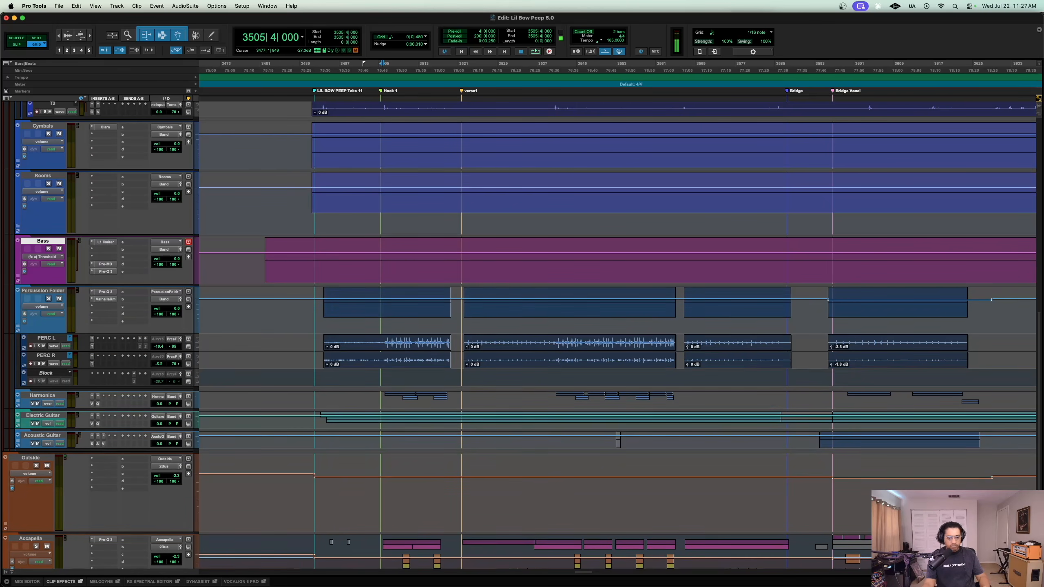
Step: Select the PERC L, PERC R and Block tracks in the Percussion Folder and increase their track height
{"action": "left_click", "coordinate": [46, 338]}
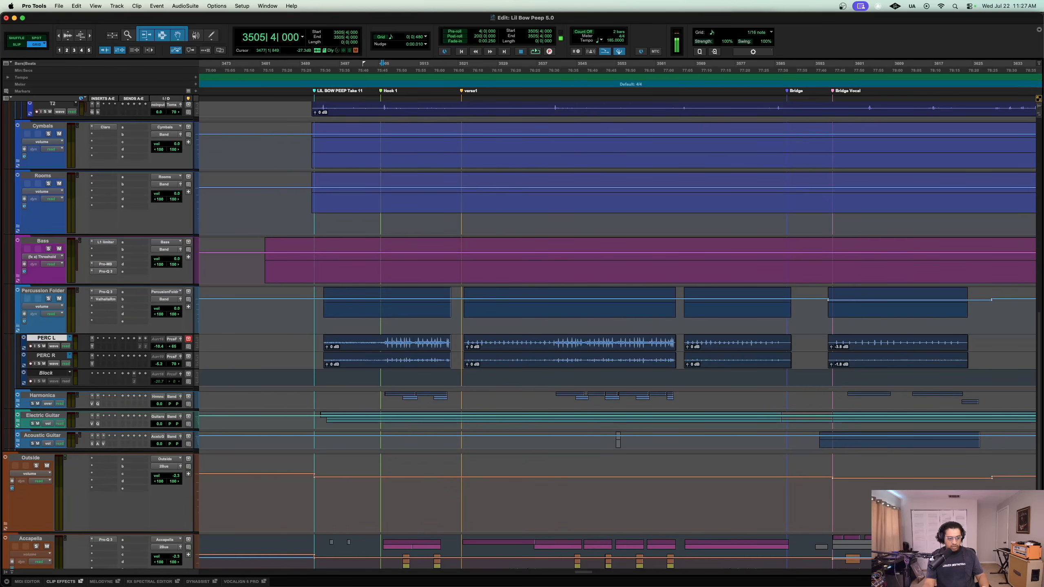
{"action": "left_click", "coordinate": [46, 373], "text": "shift"}
{"action": "key", "text": "ctrl+Up"}
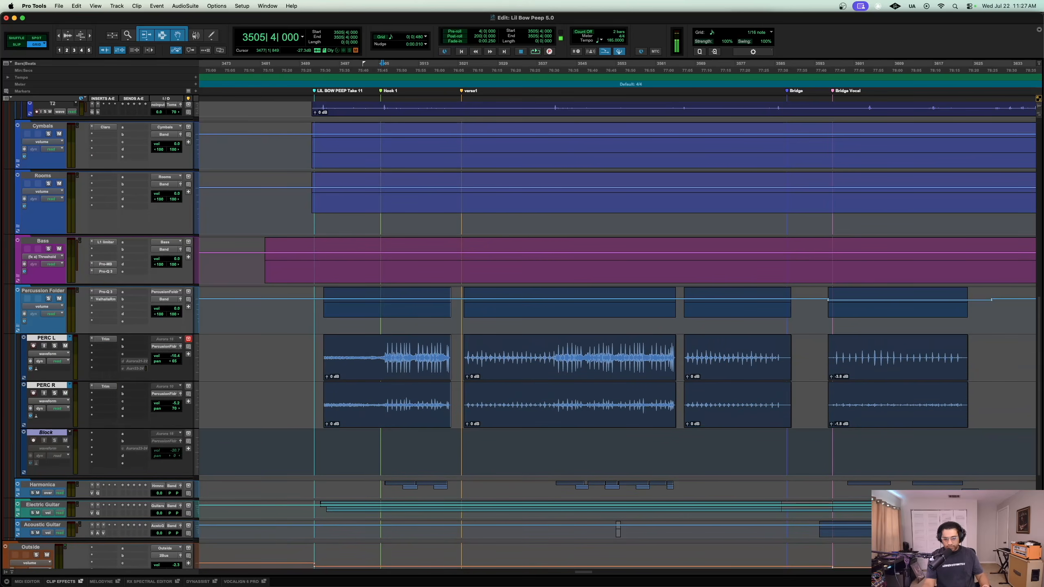
Step: Play the mix from bar 3495, beat 3, in the percussion intro and solo the Percussion Folder during playback
{"action": "left_click", "coordinate": [384, 348]}
{"action": "key", "text": "t"}
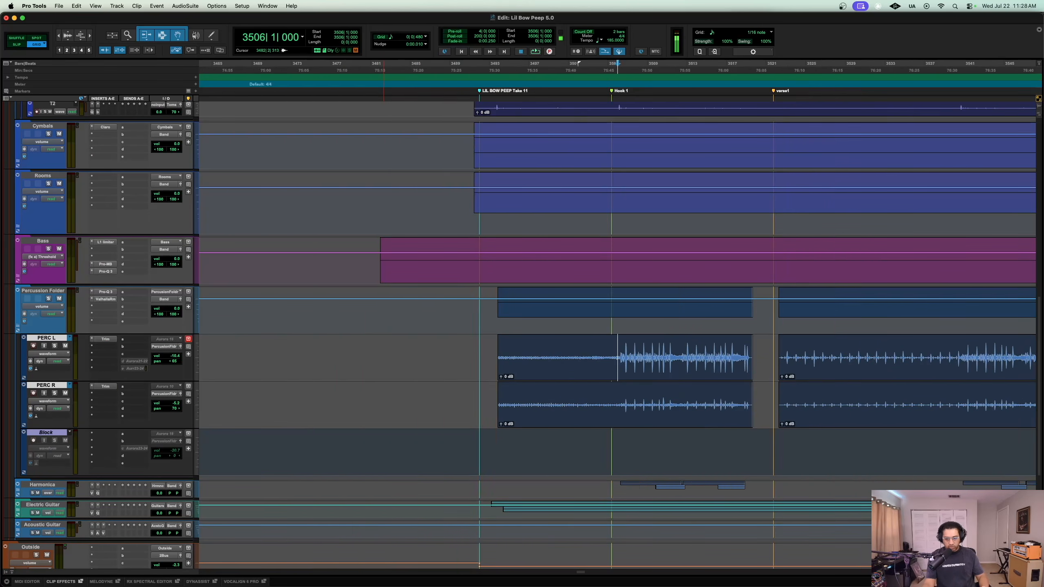
{"action": "scroll", "coordinate": [384, 348], "scroll_direction": "right", "scroll_amount": 4}
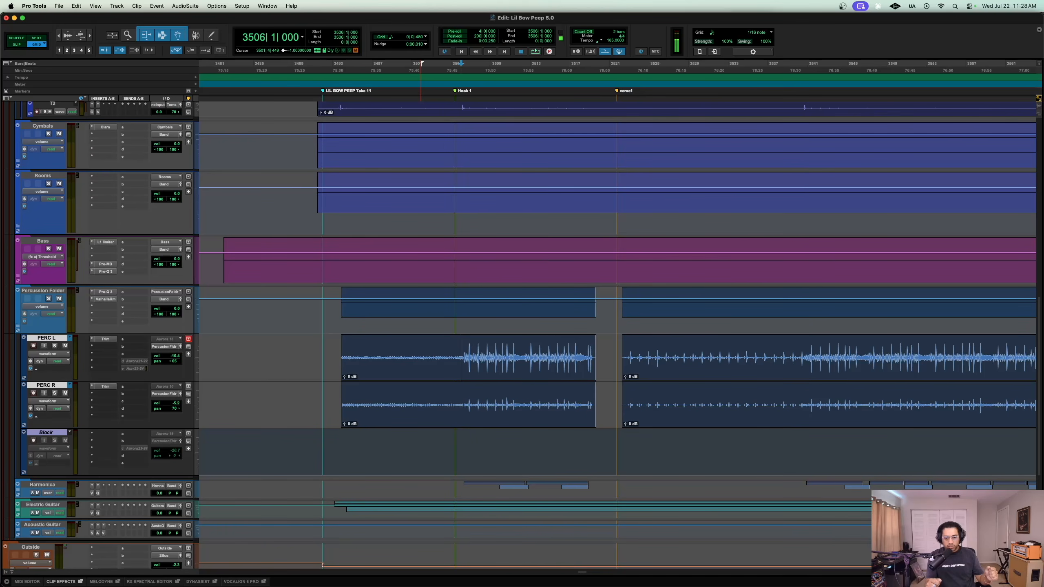
{"action": "left_click", "coordinate": [358, 349]}
{"action": "key", "text": "space"}
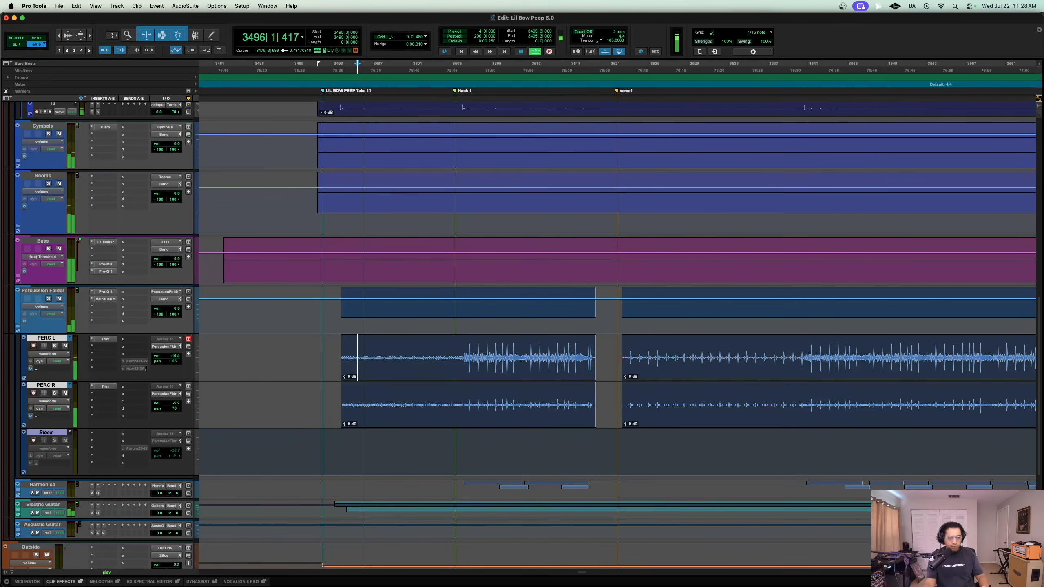
{"action": "left_click", "coordinate": [49, 298]}
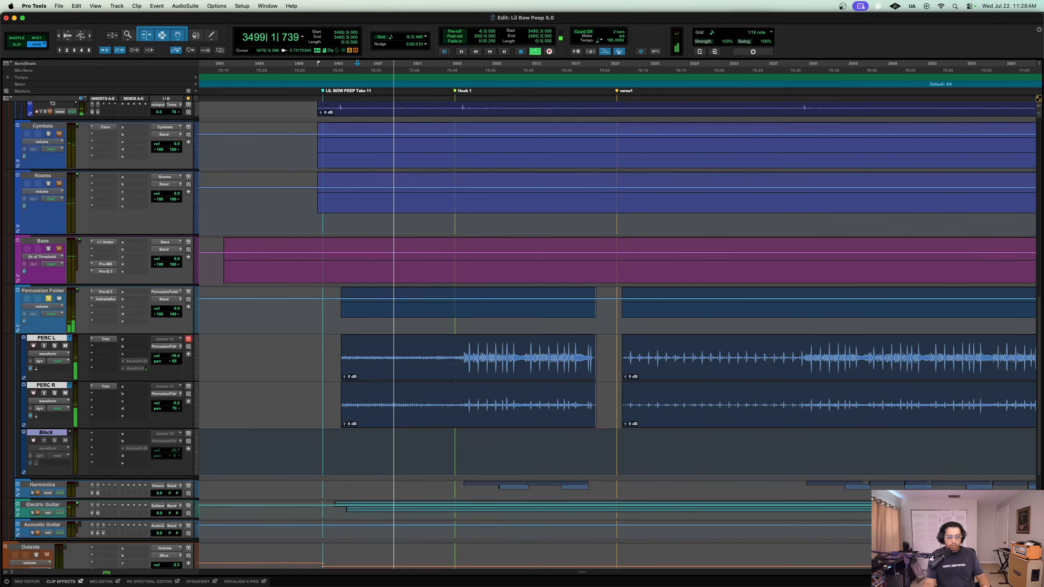
Step: Examine the Trim plug-ins on PERC L and PERC R during playback, stop the transport and close the plug-in window
{"action": "left_click", "coordinate": [105, 339]}
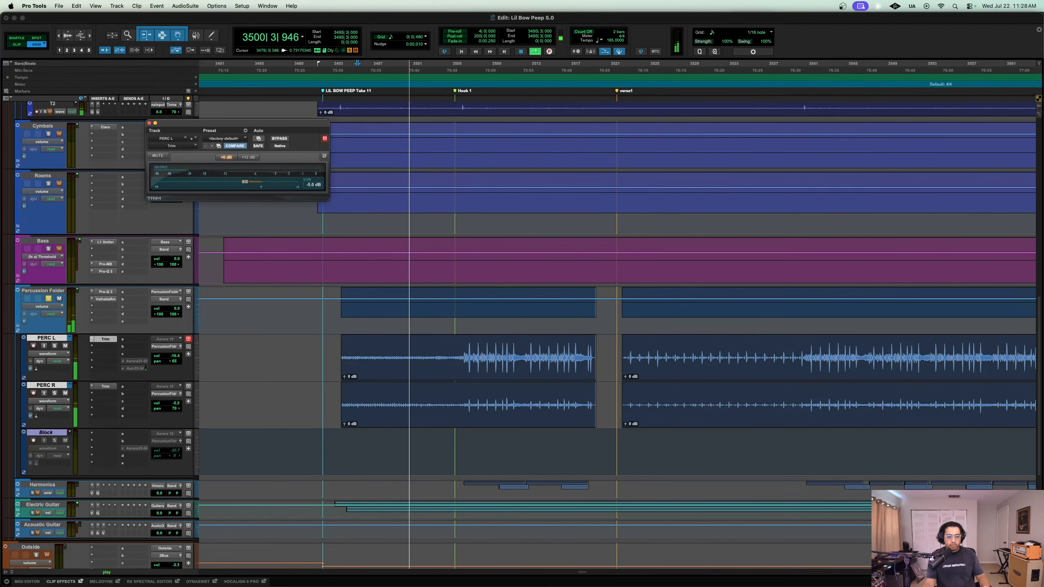
{"action": "left_click", "coordinate": [105, 386]}
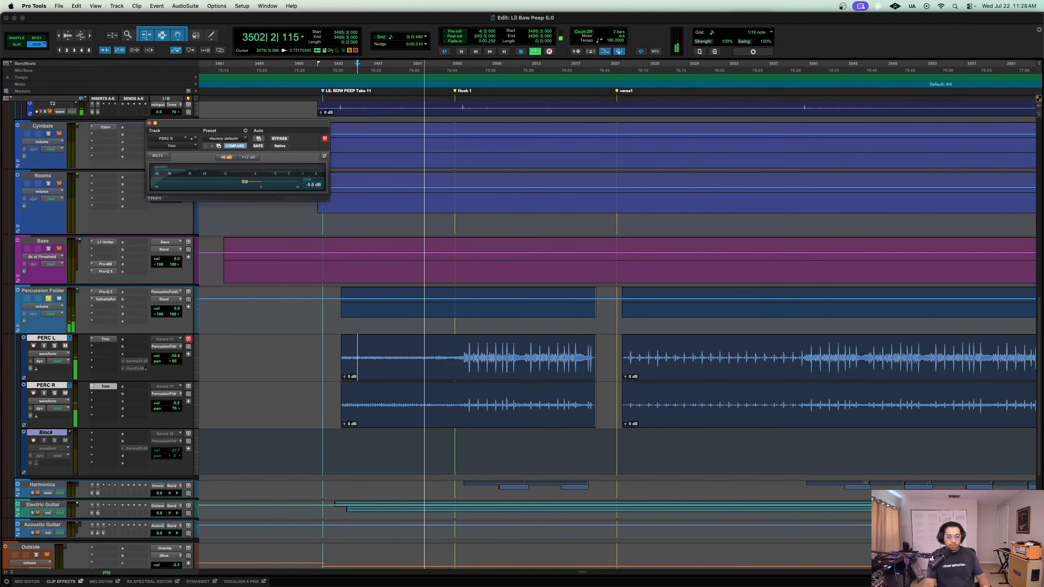
{"action": "key", "text": "space"}
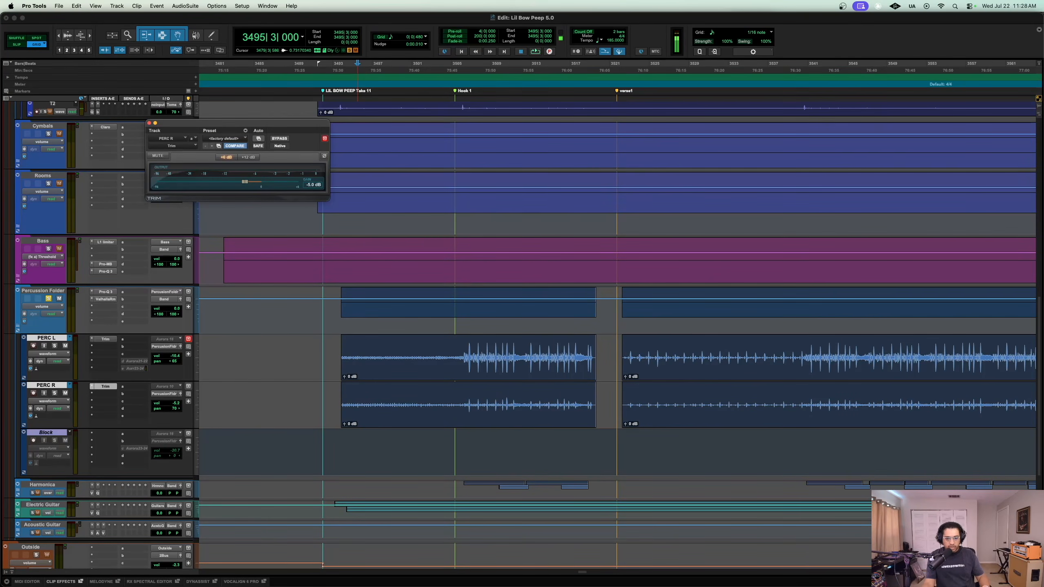
{"action": "key", "text": "super+w"}
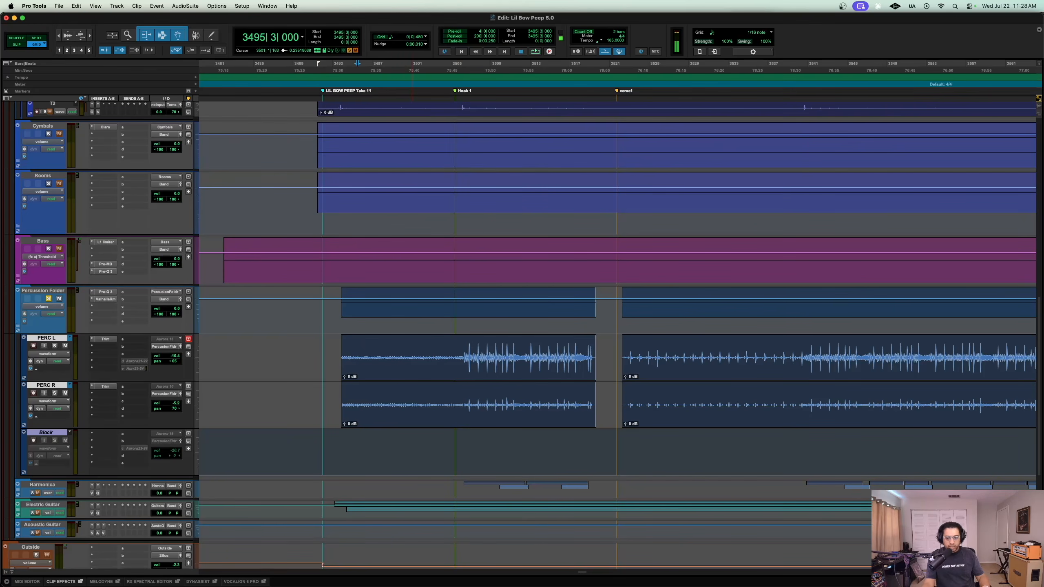
Step: Play the soloed percussion from bar 3506, beat 2, stop, and examine the Percussion Folder's Pro-Q 3 and ValhallaRoom
{"action": "key", "text": "space"}
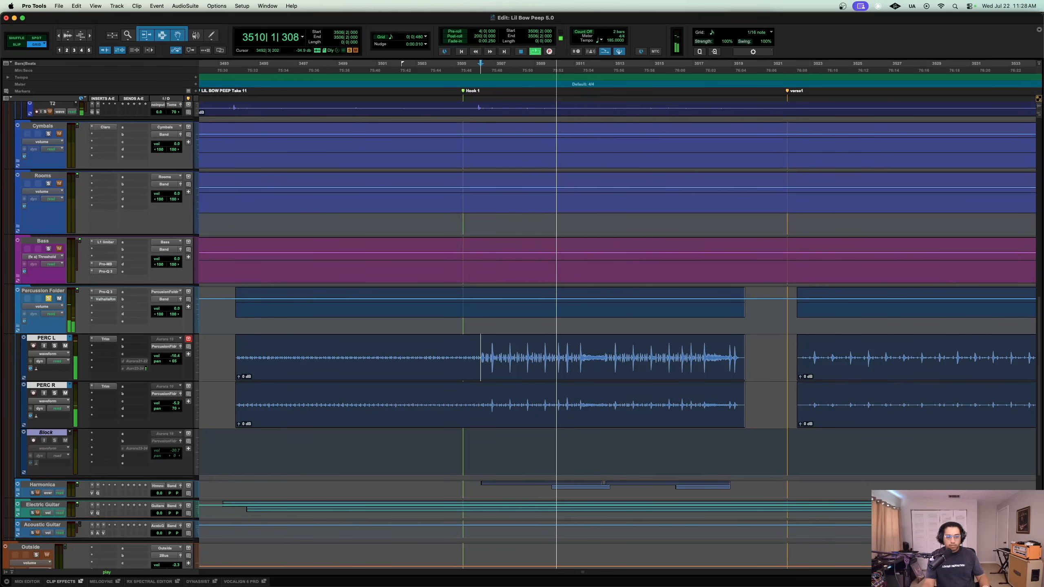
{"action": "key", "text": "space"}
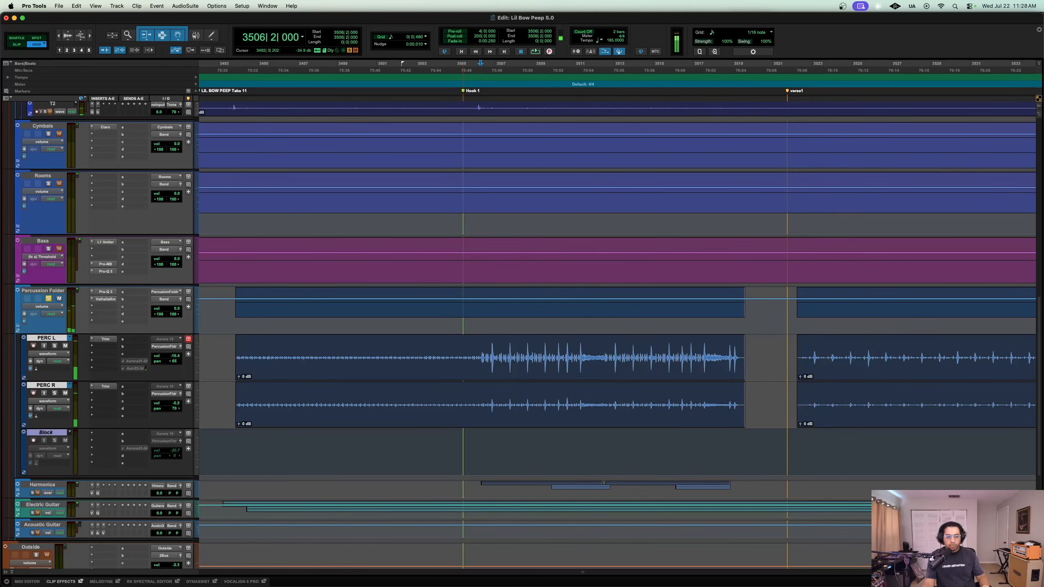
{"action": "left_click", "coordinate": [106, 292]}
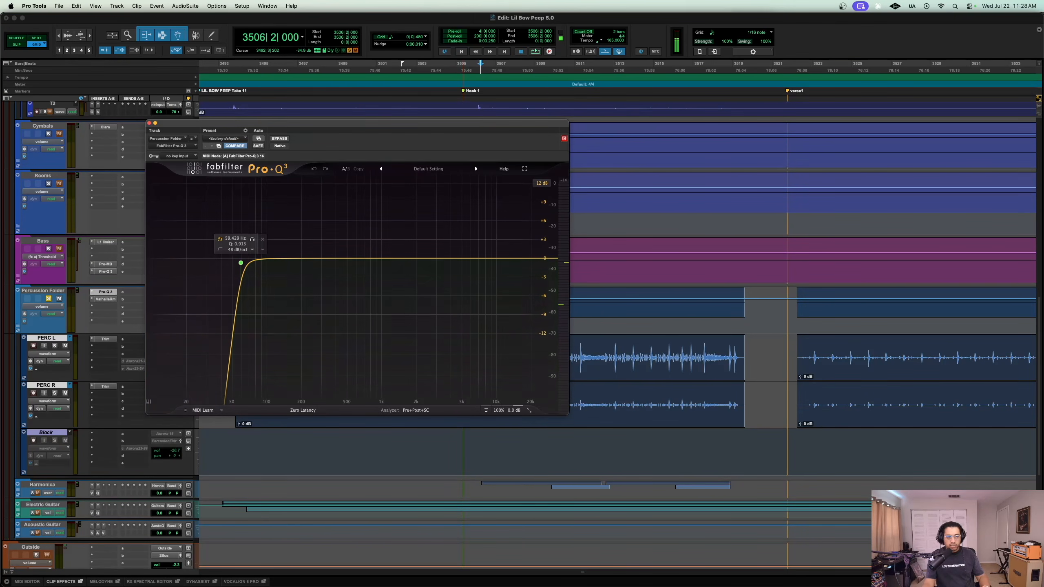
{"action": "left_click", "coordinate": [149, 123]}
{"action": "left_click", "coordinate": [105, 298]}
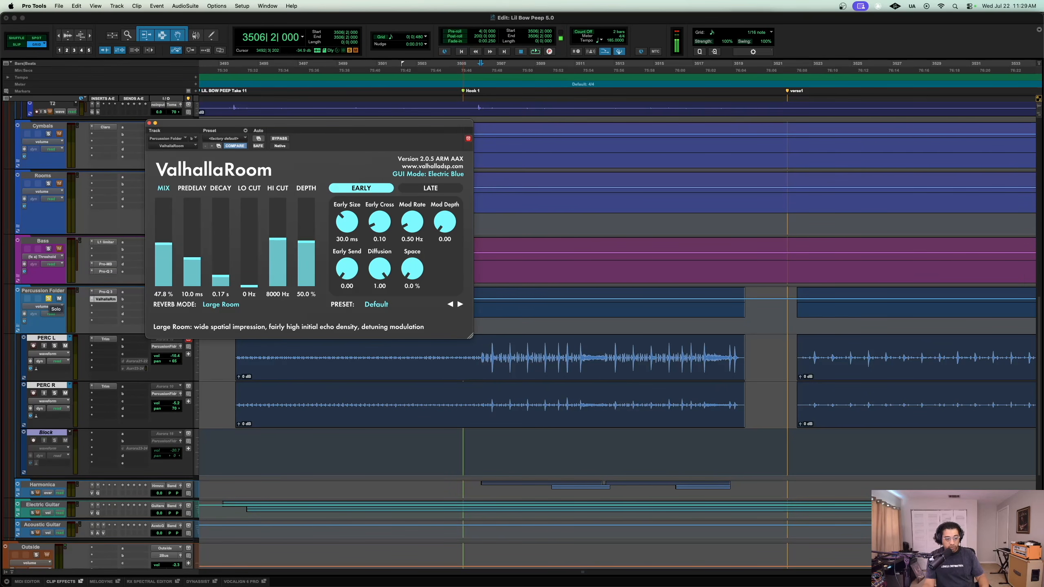
Step: Clear the Percussion Folder's solo and collapse it, then enlarge and expand the Harmonica folder
{"action": "left_click", "coordinate": [49, 298]}
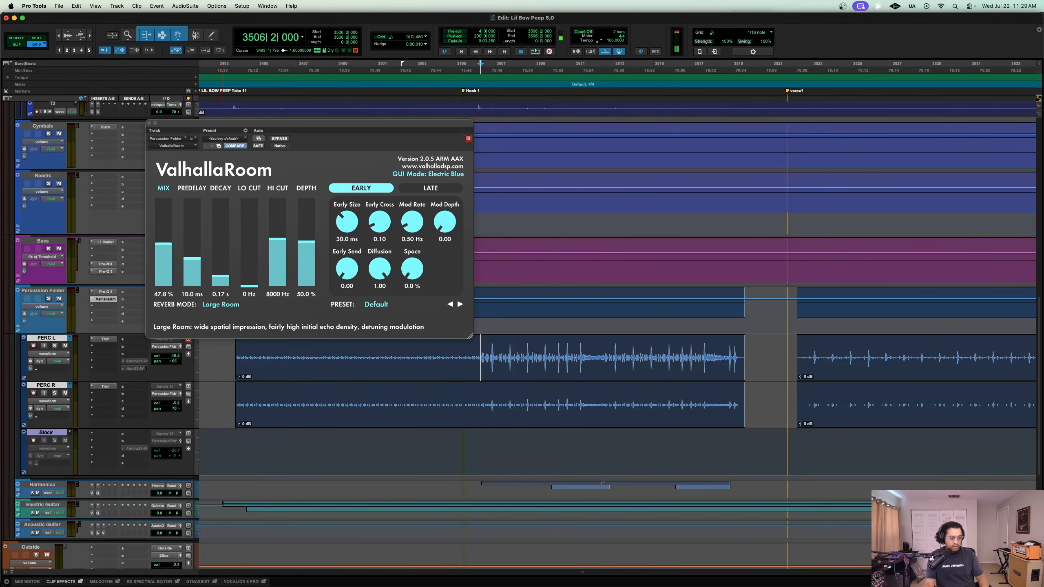
{"action": "key", "text": "shift+f"}
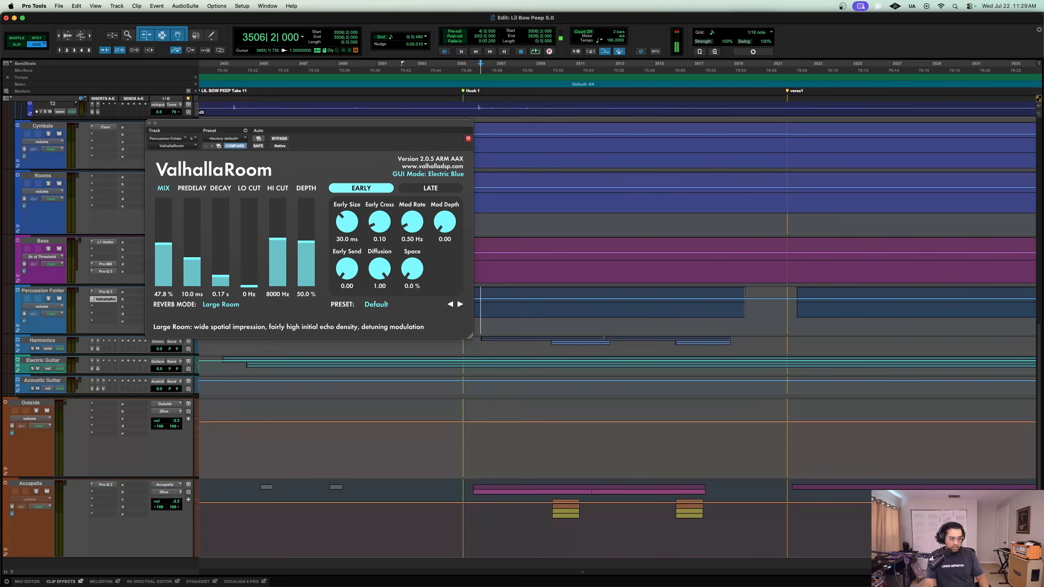
{"action": "key", "text": "ctrl+Up"}
{"action": "left_click", "coordinate": [42, 341]}
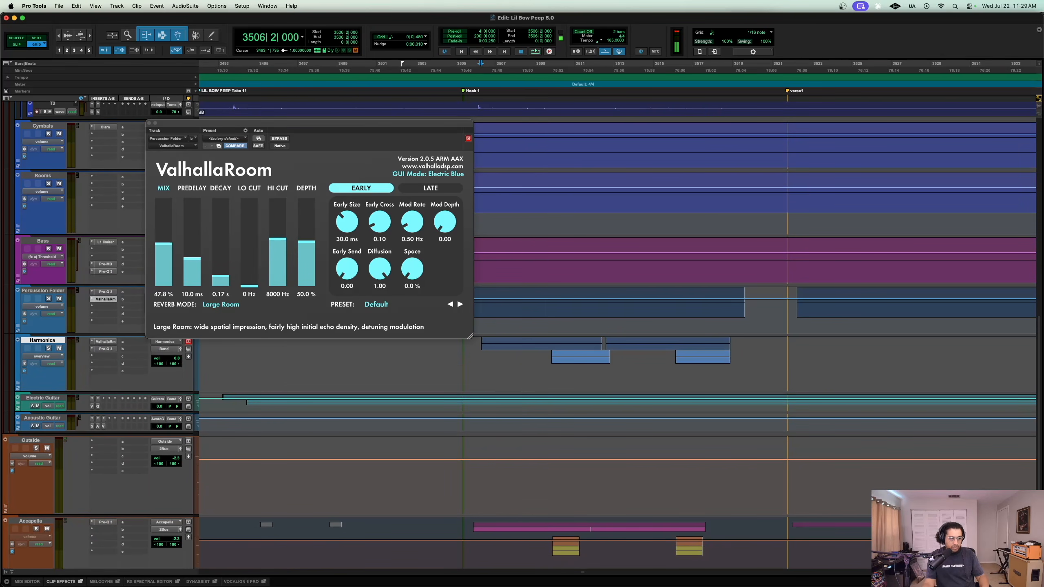
{"action": "key", "text": "shift+f"}
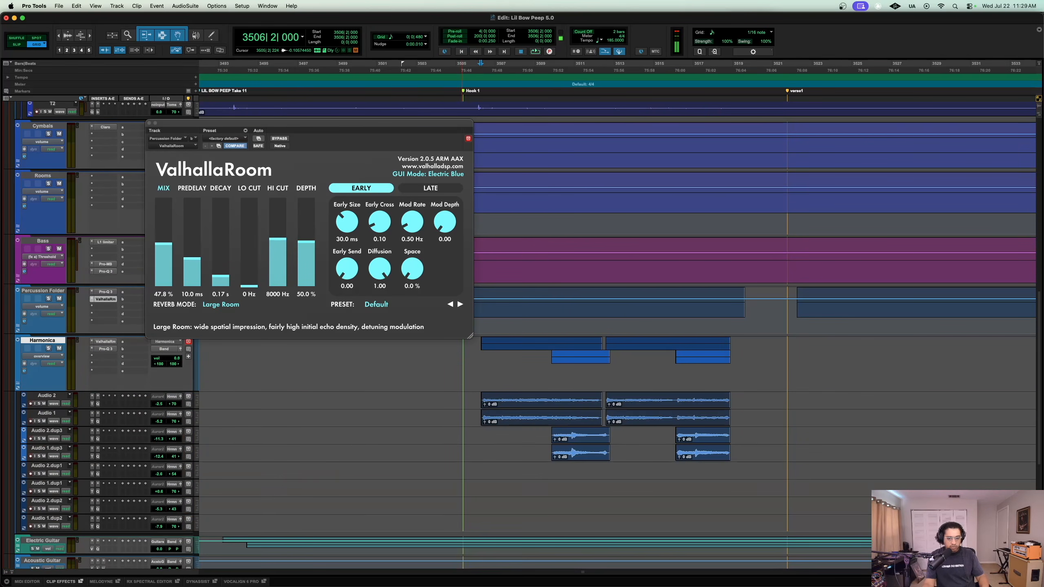
Step: Play from bar 3506, beat 1, and solo the Harmonica folder during playback
{"action": "left_click", "coordinate": [475, 362]}
{"action": "key", "text": "space"}
{"action": "key", "text": "t"}
{"action": "key", "text": "r"}
{"action": "key", "text": "r"}
{"action": "key", "text": "r"}
{"action": "key", "text": "r"}
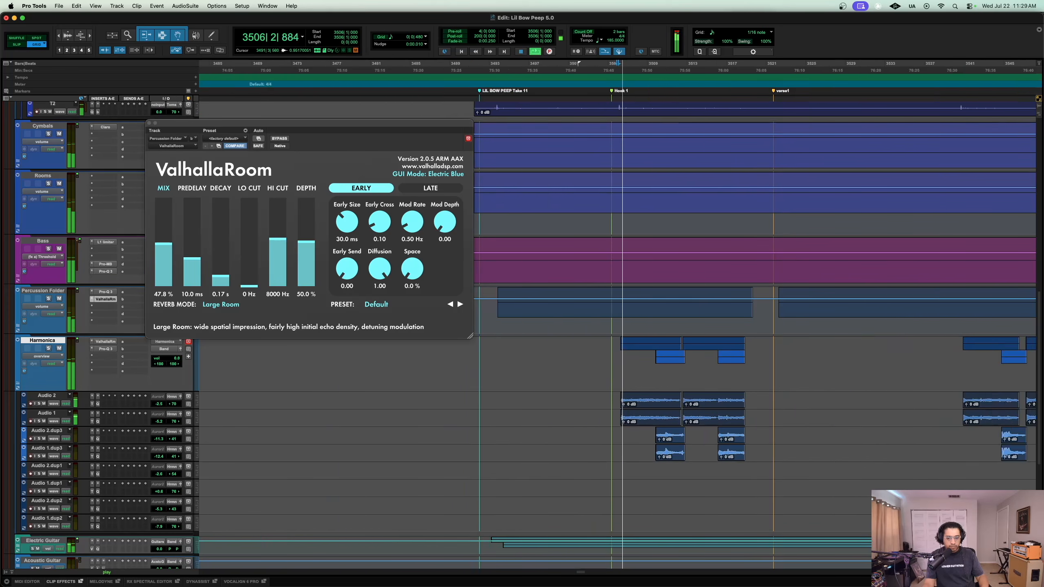
{"action": "scroll", "coordinate": [456, 362], "scroll_direction": "right", "scroll_amount": 3}
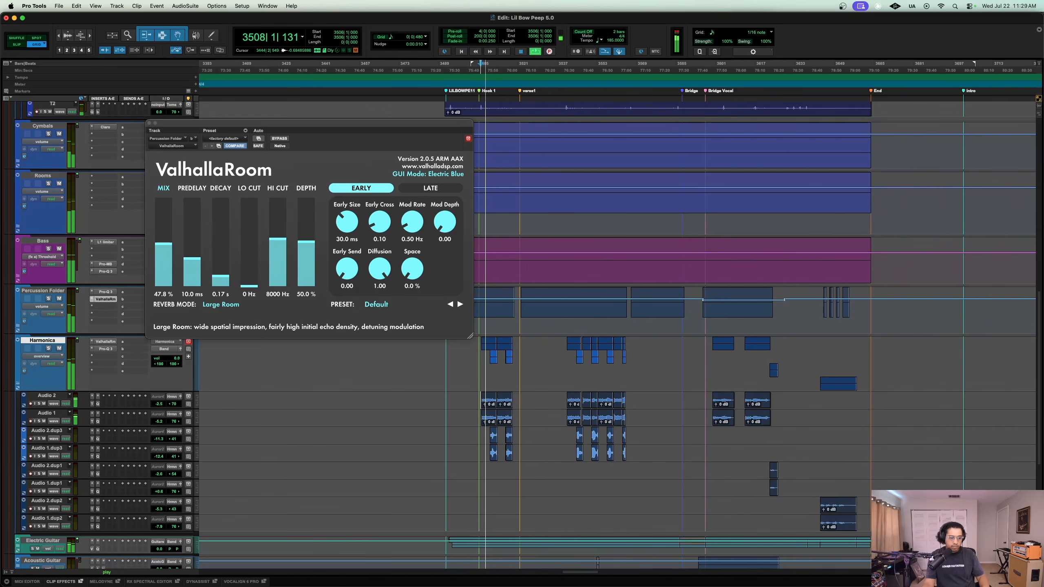
{"action": "key", "text": "shift+s"}
Step: Select all the tracks inside the Harmonica folder, from Audio 2 to Audio 1.dup2, increase their height and stop playback
{"action": "key", "text": "semicolon"}
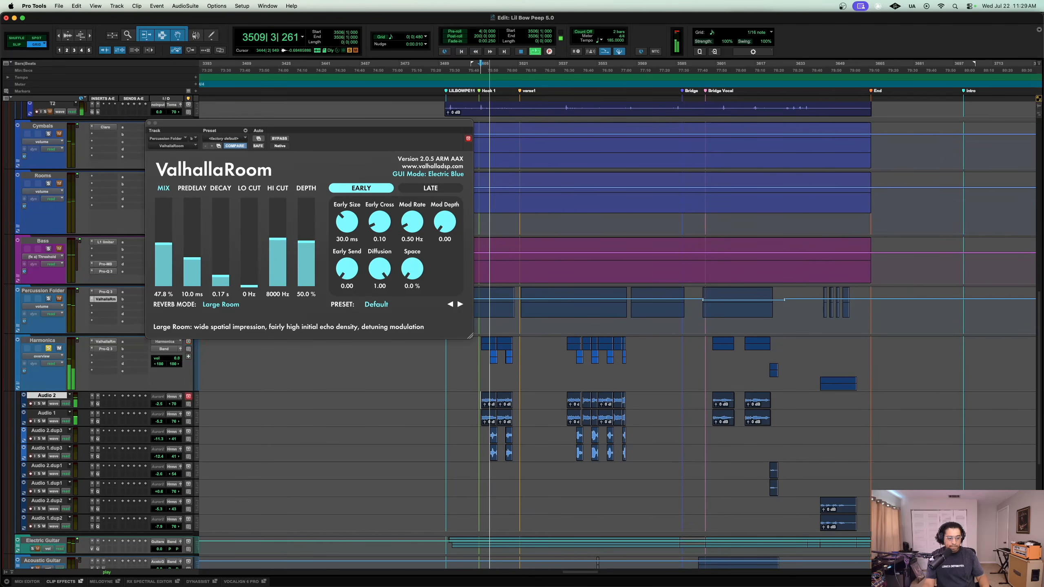
{"action": "key", "text": "shift+semicolon"}
{"action": "key", "text": "shift+semicolon"}
{"action": "key", "text": "shift+semicolon"}
{"action": "key", "text": "shift+semicolon"}
{"action": "key", "text": "shift+semicolon"}
{"action": "key", "text": "shift+semicolon"}
{"action": "key", "text": "shift+semicolon"}
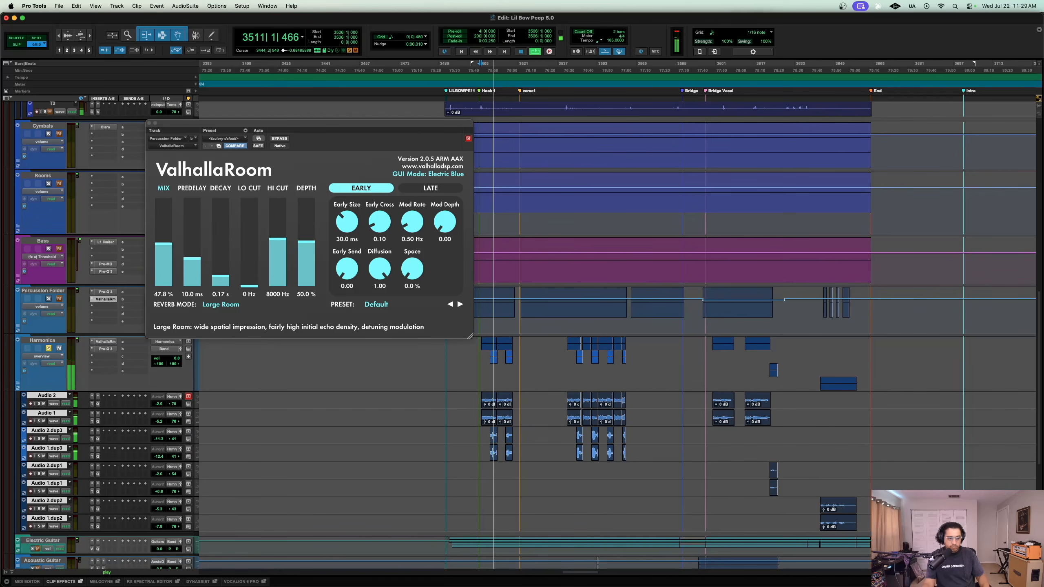
{"action": "key", "text": "ctrl+Up"}
{"action": "key", "text": "space"}
{"action": "scroll", "coordinate": [365, 432], "scroll_direction": "down", "scroll_amount": 5}
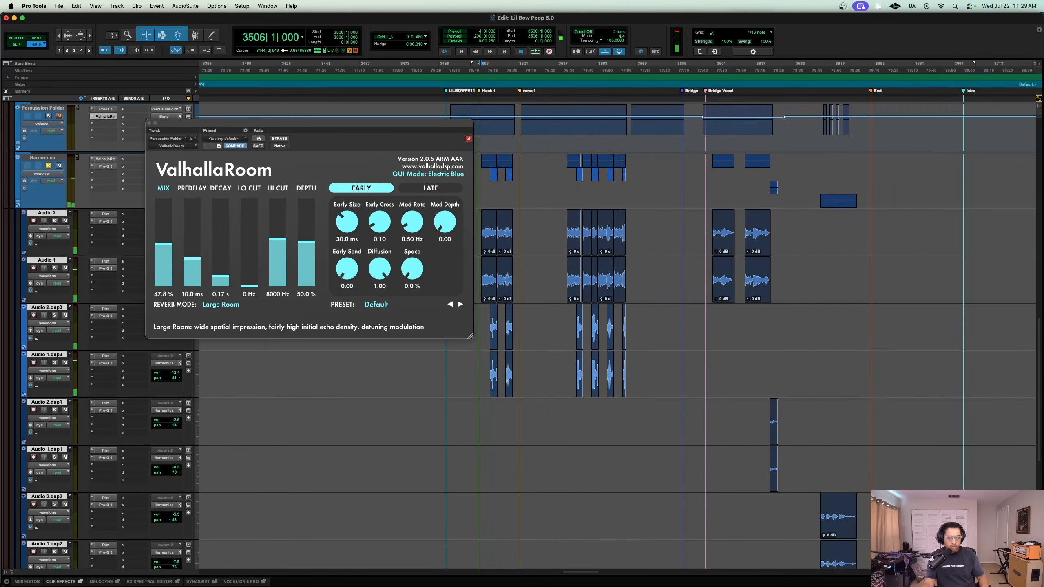
Step: Close the ValhallaRoom and examine the Trim and Pro-Q 3 on Audio 2, plus the Pro-Q 3 on Audio 1 and Audio 2.dup3
{"action": "key", "text": "t"}
{"action": "key", "text": "t"}
{"action": "scroll", "coordinate": [364, 432], "scroll_direction": "right", "scroll_amount": 4}
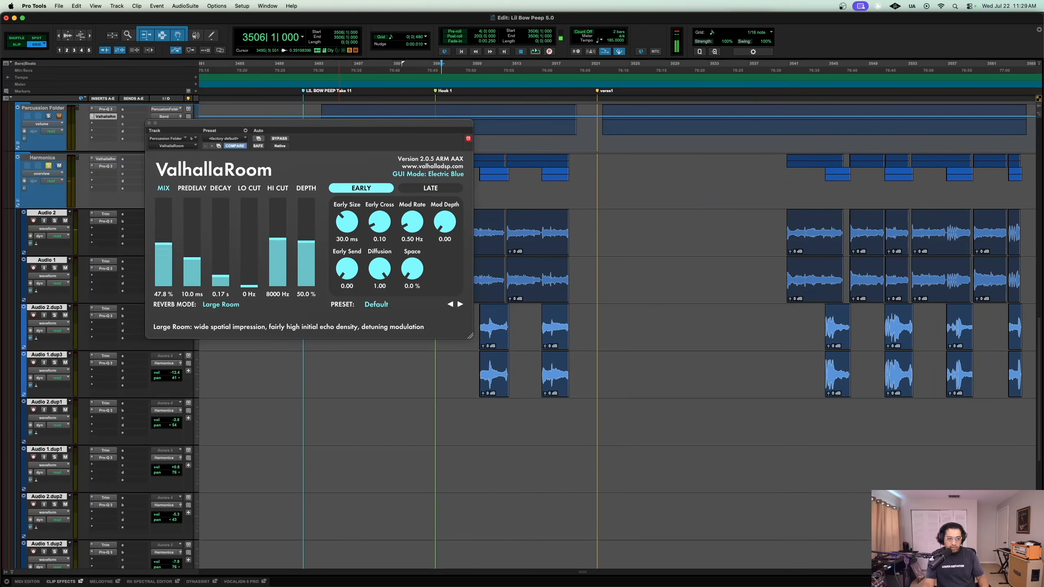
{"action": "key", "text": "super+w"}
{"action": "left_click", "coordinate": [105, 213]}
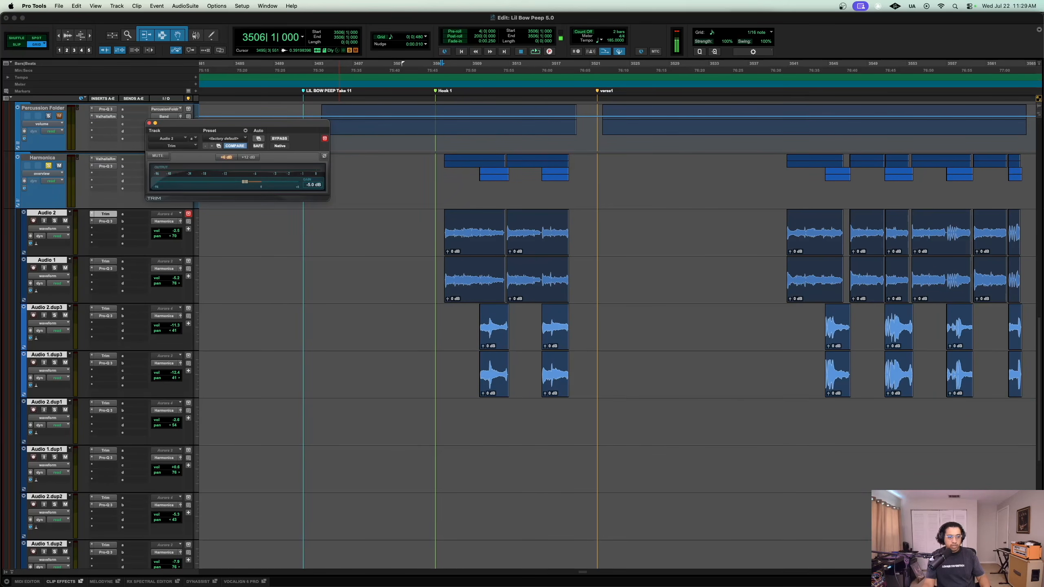
{"action": "left_click", "coordinate": [105, 221]}
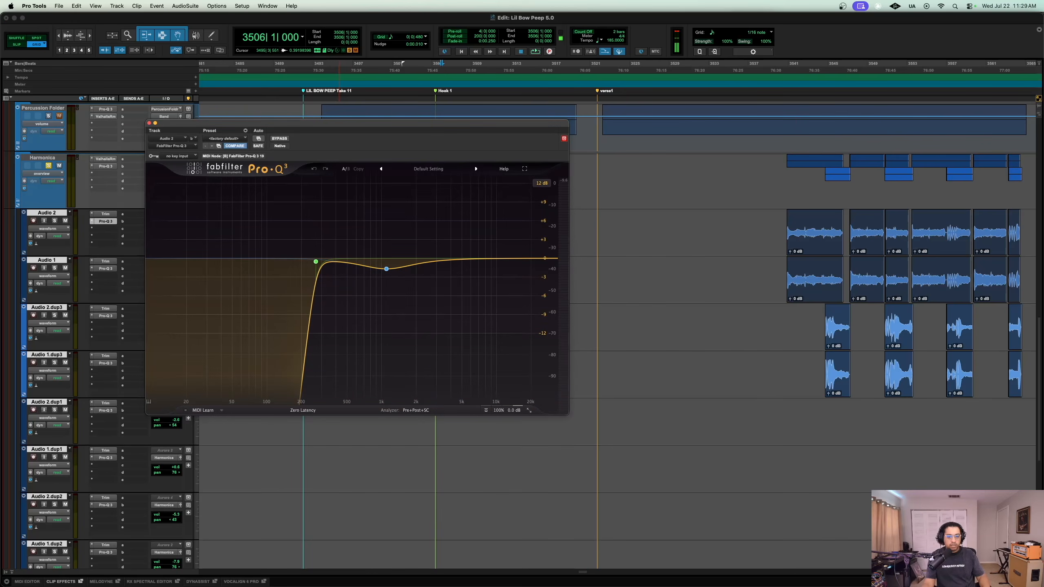
{"action": "key", "text": "super+w"}
{"action": "left_click", "coordinate": [106, 269]}
{"action": "left_click", "coordinate": [105, 268]}
{"action": "left_click", "coordinate": [105, 316]}
{"action": "left_click", "coordinate": [105, 316]}
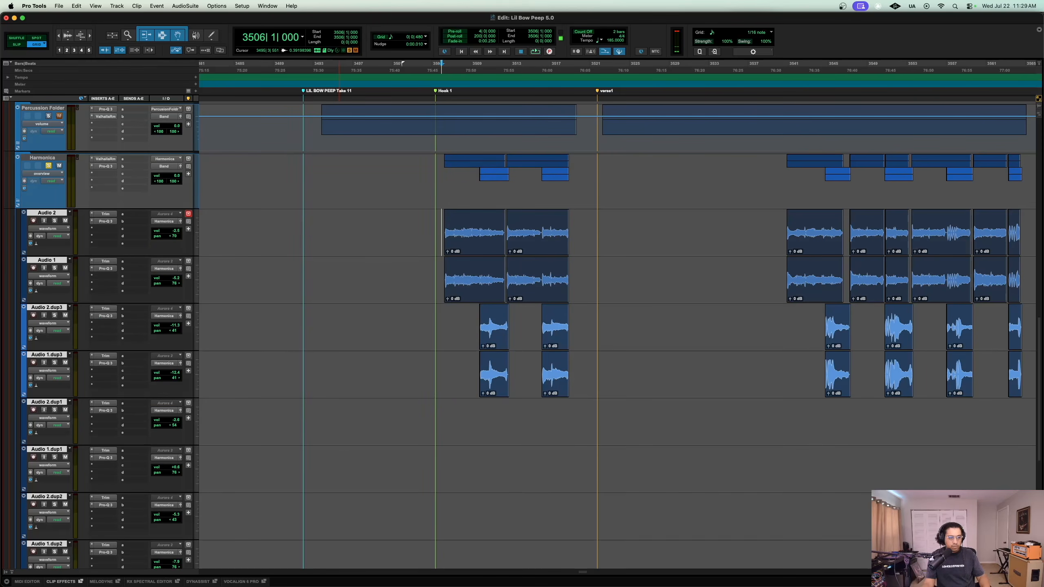
Step: Examine the Harmonica folder's ValhallaRoom reverb and Pro-Q 3 equalizer, then close the plug-in window
{"action": "left_click", "coordinate": [105, 159]}
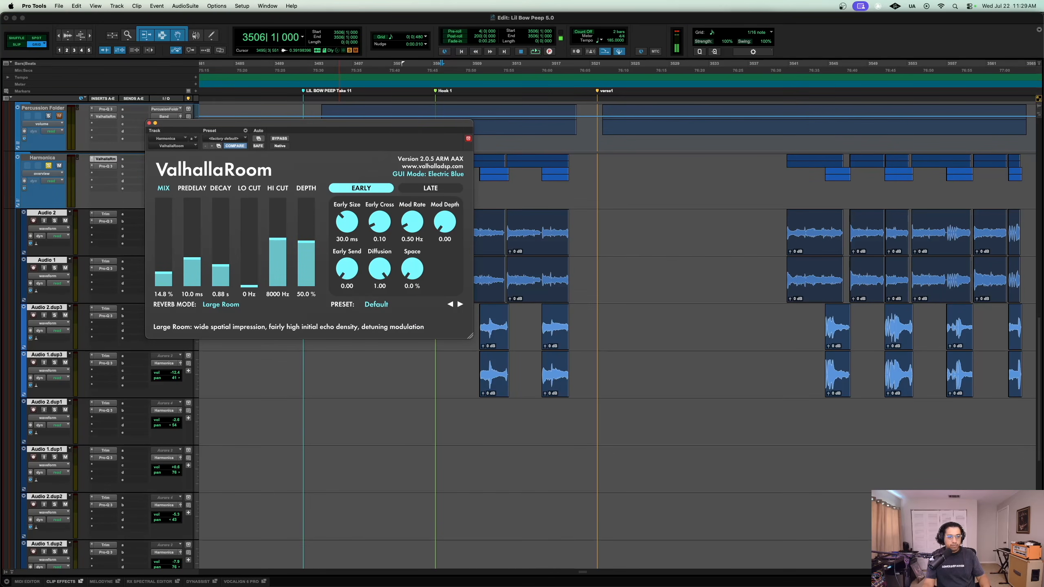
{"action": "left_click", "coordinate": [105, 158]}
{"action": "left_click", "coordinate": [105, 165]}
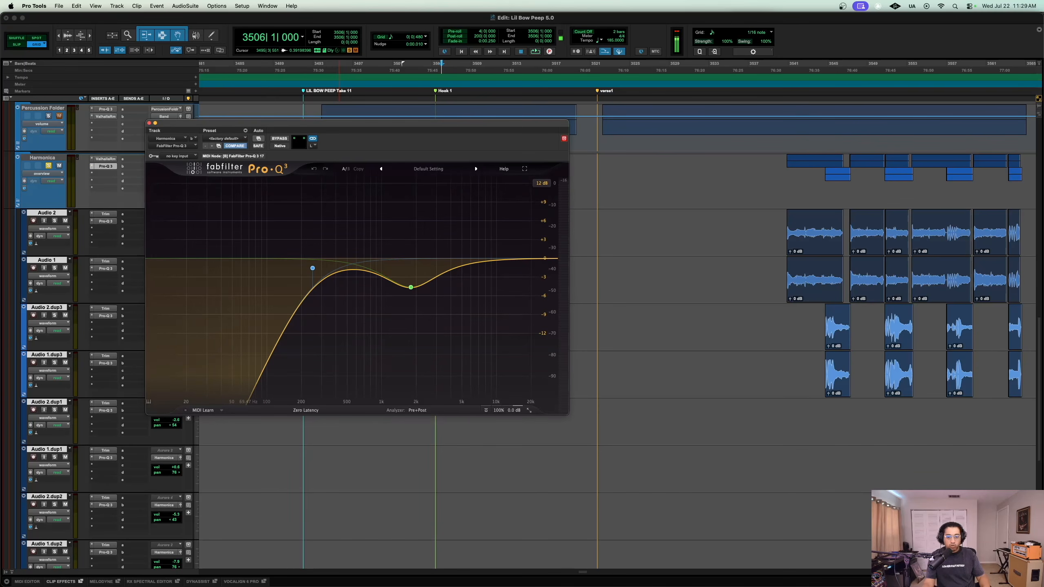
{"action": "key", "text": "super+w"}
Step: Play the harmonicas from bar 3506, clear the Harmonica folder's solo to hear the full mix, then collapse the folder and stop
{"action": "key", "text": "space"}
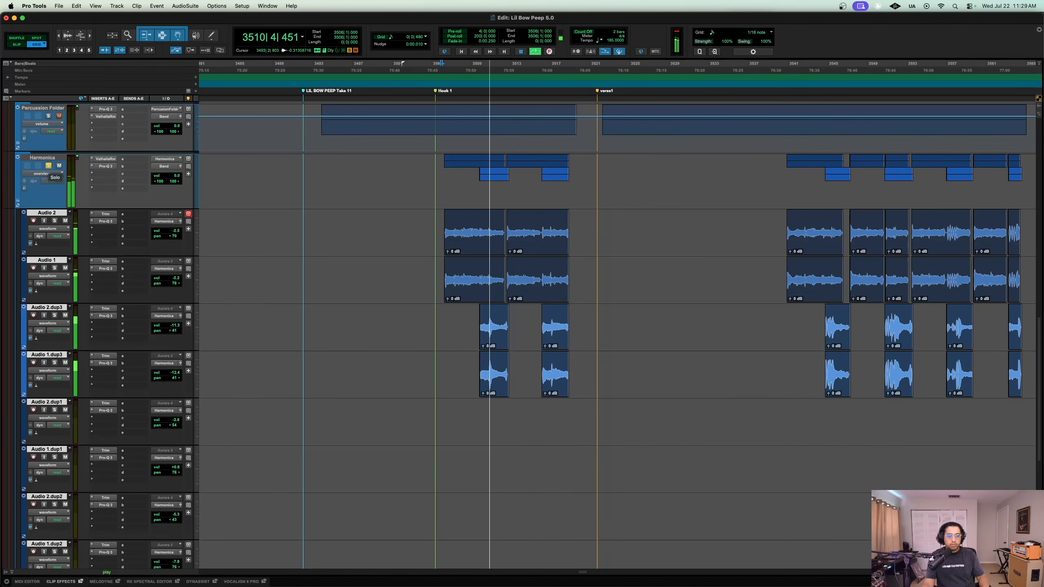
{"action": "left_click", "coordinate": [48, 165]}
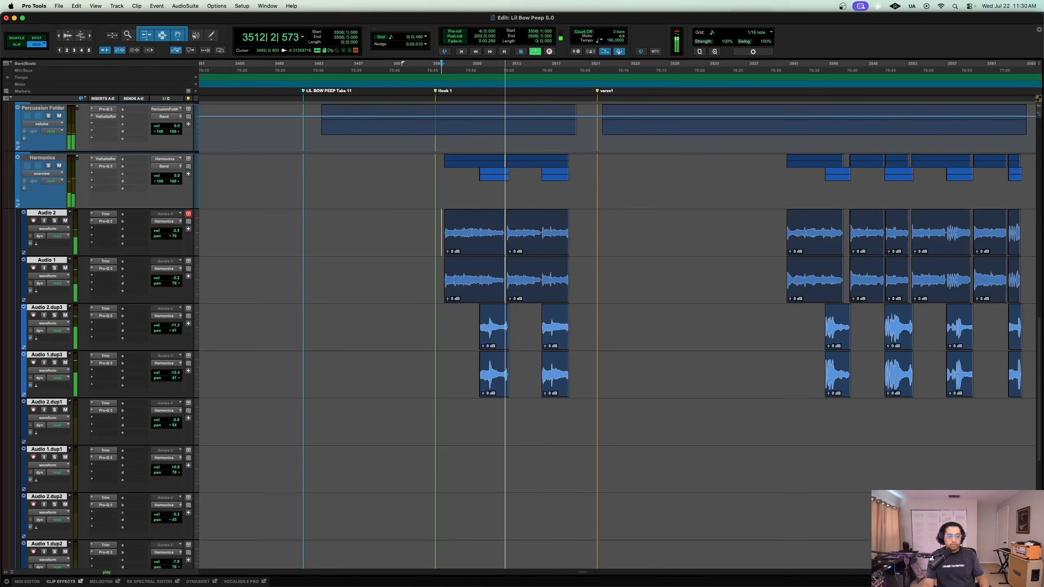
{"action": "key", "text": "shift+f"}
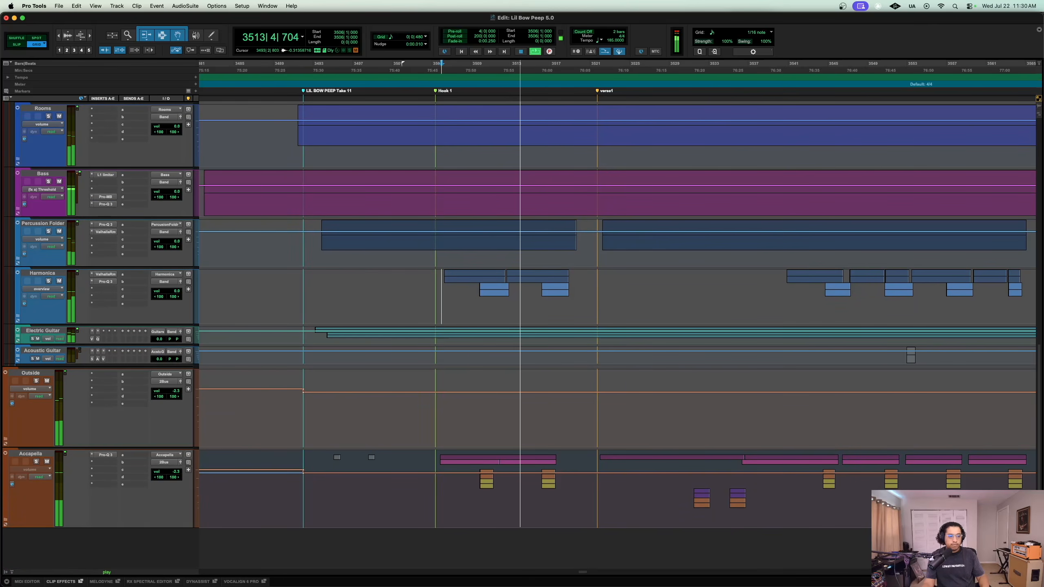
{"action": "key", "text": "space"}
Step: Enlarge and expand the Electric Guitar folder, then select the clip on the Gtr2 DI track
{"action": "left_click_drag", "start_coordinate": [42, 344], "coordinate": [43, 398]}
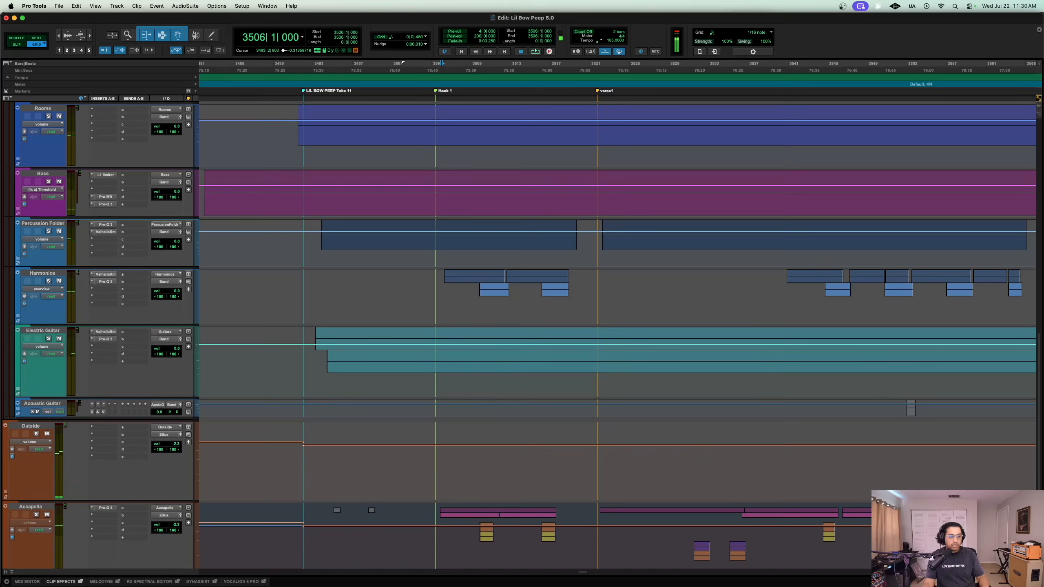
{"action": "left_click", "coordinate": [18, 388]}
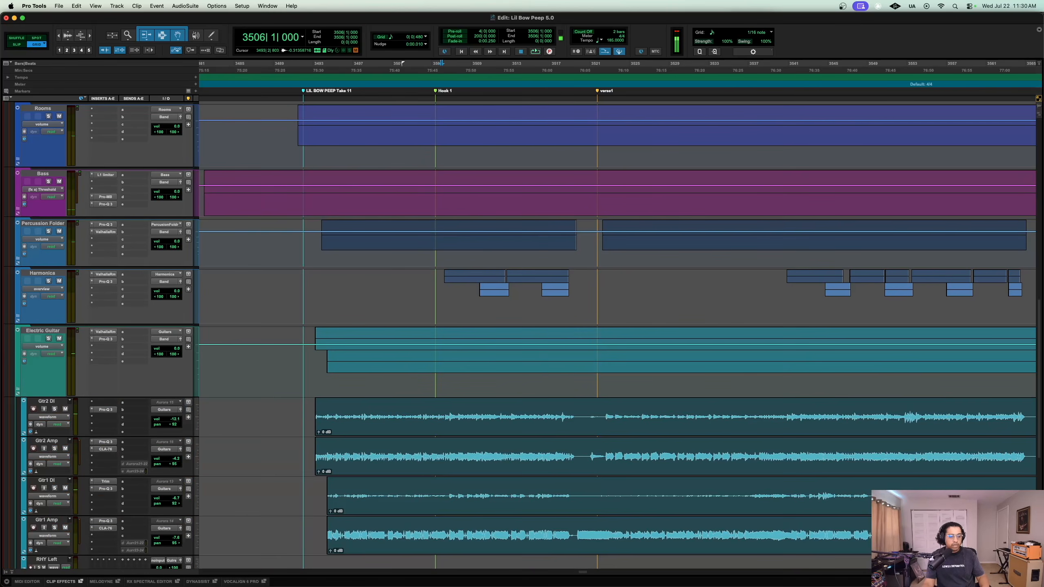
{"action": "scroll", "coordinate": [219, 288], "scroll_direction": "down", "scroll_amount": 5}
{"action": "left_click", "coordinate": [362, 257]}
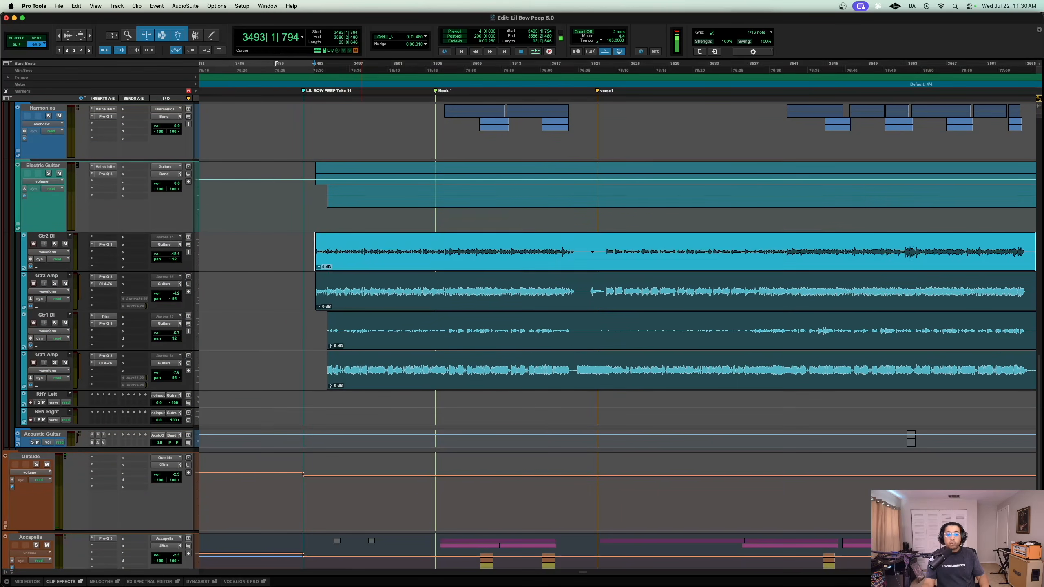
Step: Place the edit cursor at bar 3498 and select the four guitar tracks from Gtr2 DI through Gtr1 Amp
{"action": "left_click", "coordinate": [362, 248]}
{"action": "key", "text": "t"}
{"action": "scroll", "coordinate": [362, 248], "scroll_direction": "down", "scroll_amount": 2}
{"action": "scroll", "coordinate": [363, 249], "scroll_direction": "right", "scroll_amount": 2}
{"action": "scroll", "coordinate": [362, 249], "scroll_direction": "right", "scroll_amount": 2}
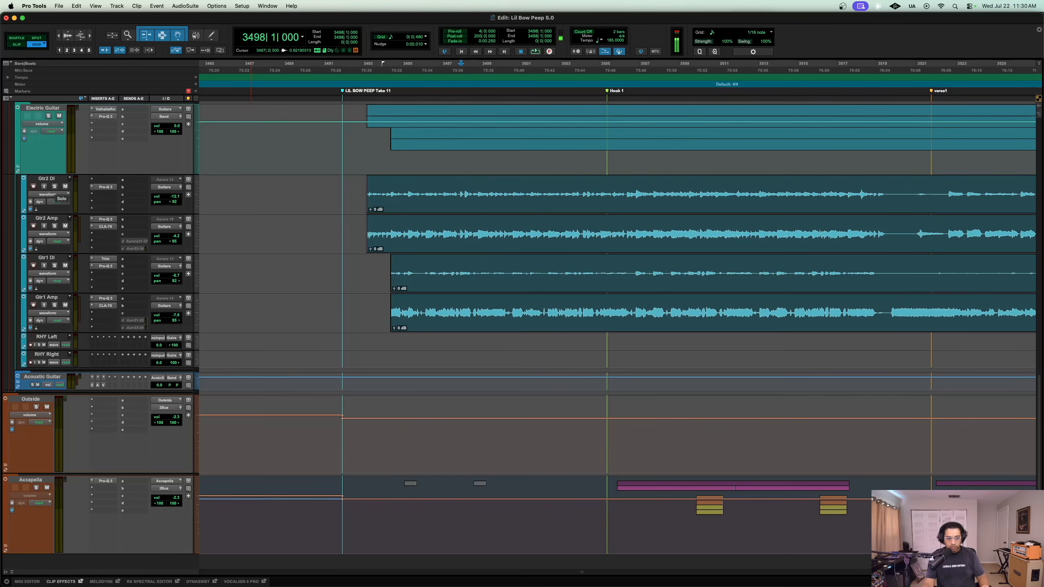
{"action": "left_click", "coordinate": [49, 179]}
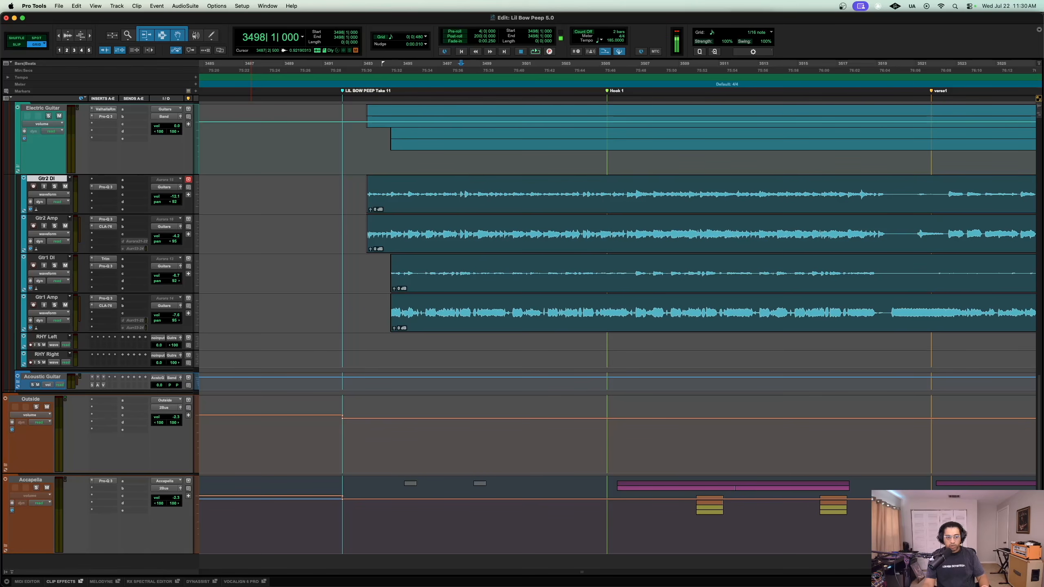
{"action": "left_click", "coordinate": [47, 297], "text": "shift"}
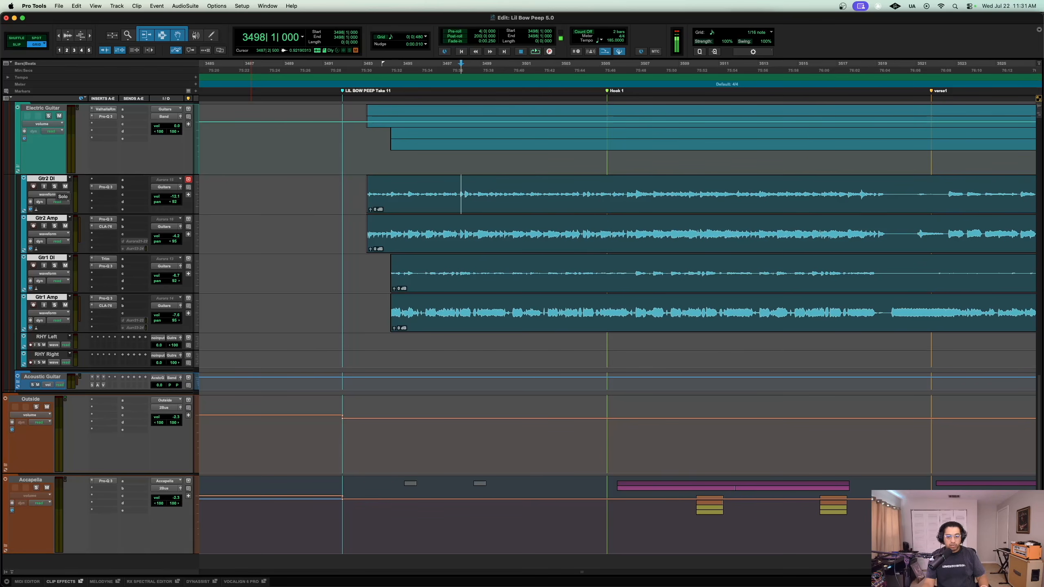
Step: Solo the Gtr2 DI track and listen to it from bar 3498, then stop playback
{"action": "left_click", "coordinate": [54, 186]}
{"action": "key", "text": "space"}
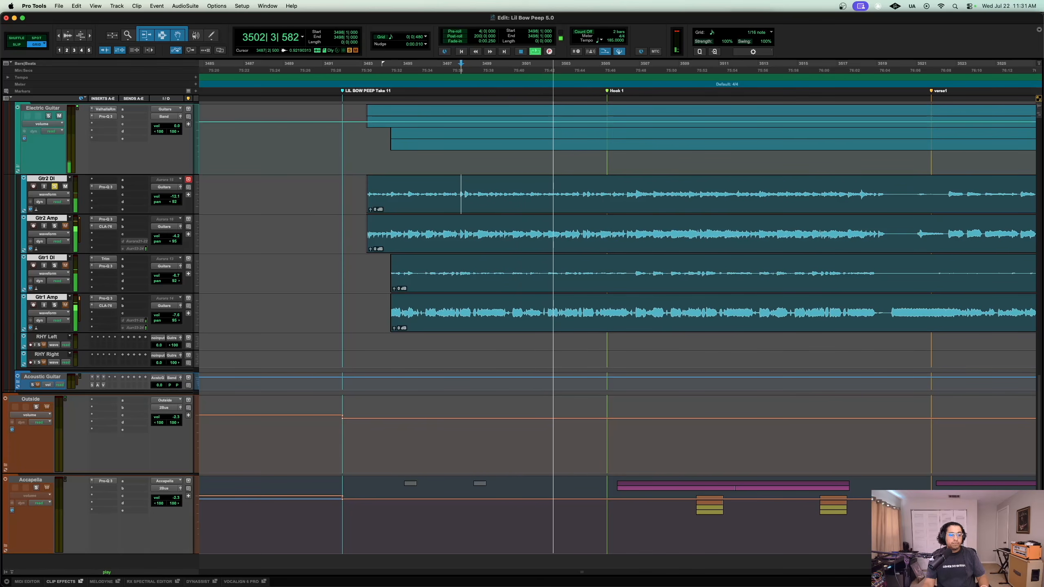
{"action": "key", "text": "space"}
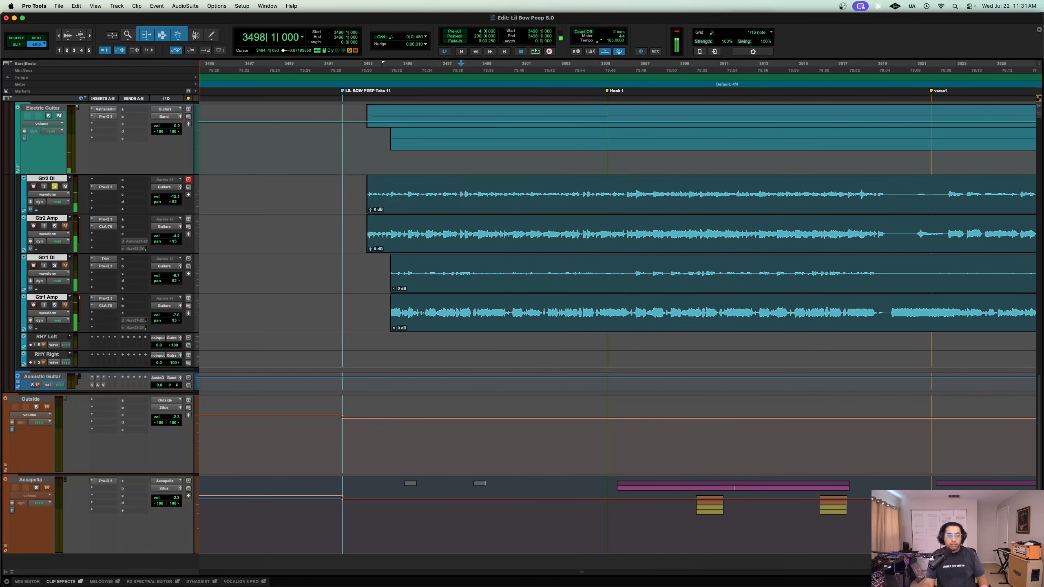
Step: Examine the Pro-Q 3 on Gtr2 DI while playing it with Gtr2 Amp, toggling the DI's solo to compare the blend
{"action": "left_click", "coordinate": [105, 186]}
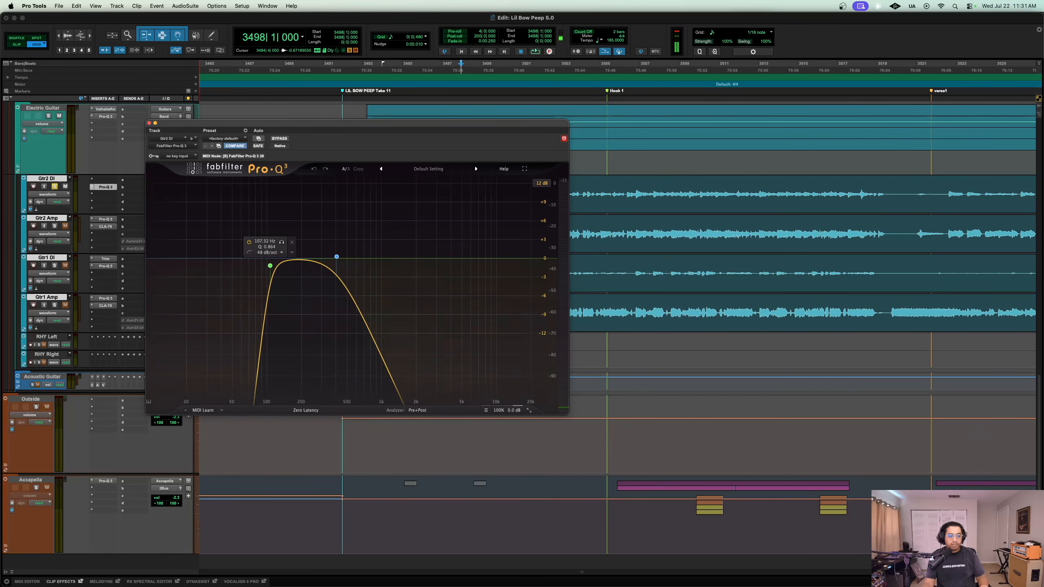
{"action": "left_click", "coordinate": [54, 187]}
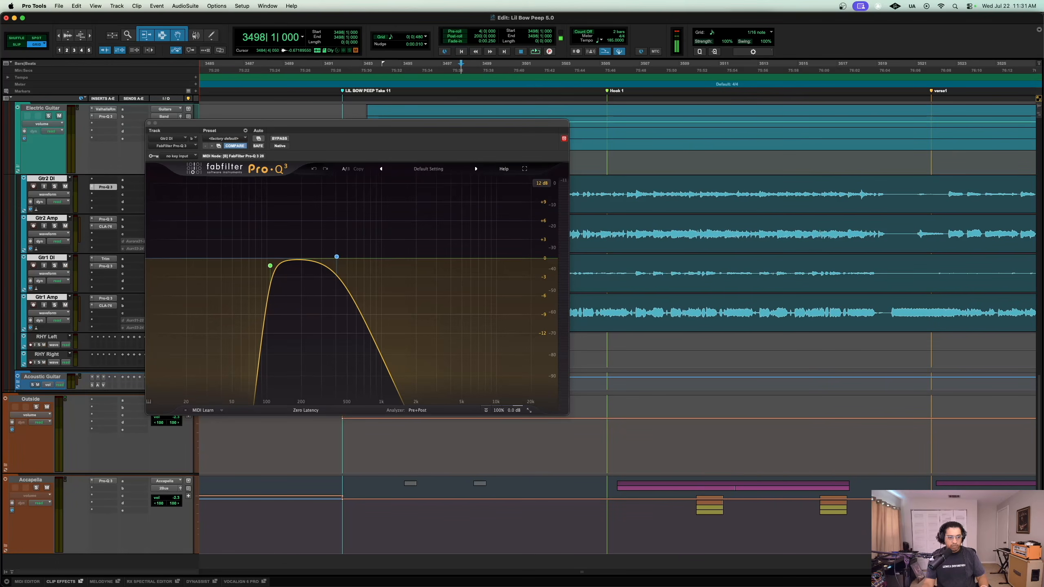
{"action": "key", "text": "space"}
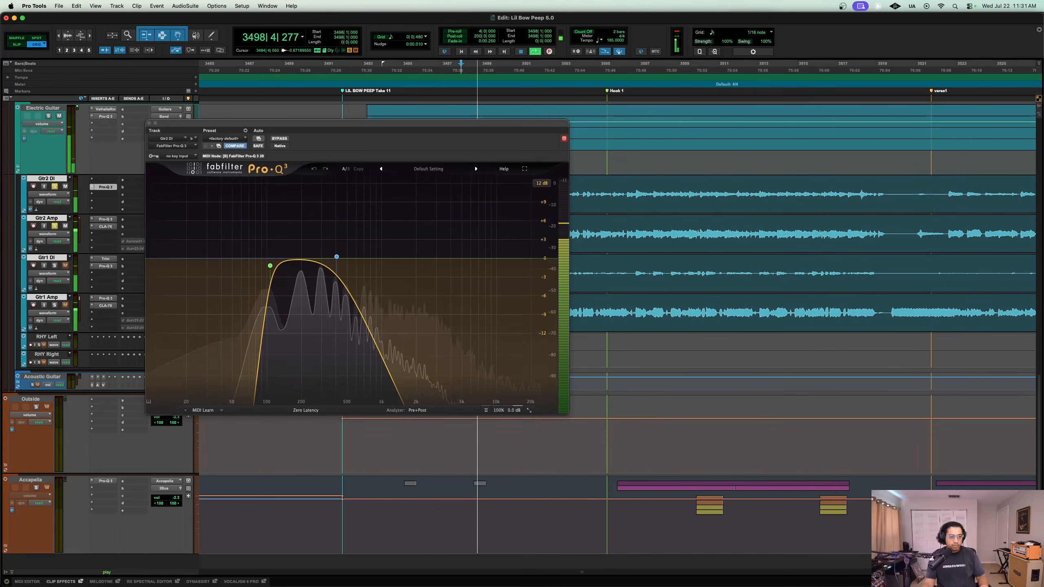
{"action": "left_click_drag", "start_coordinate": [353, 122], "coordinate": [617, 227]}
{"action": "left_click", "coordinate": [54, 187]}
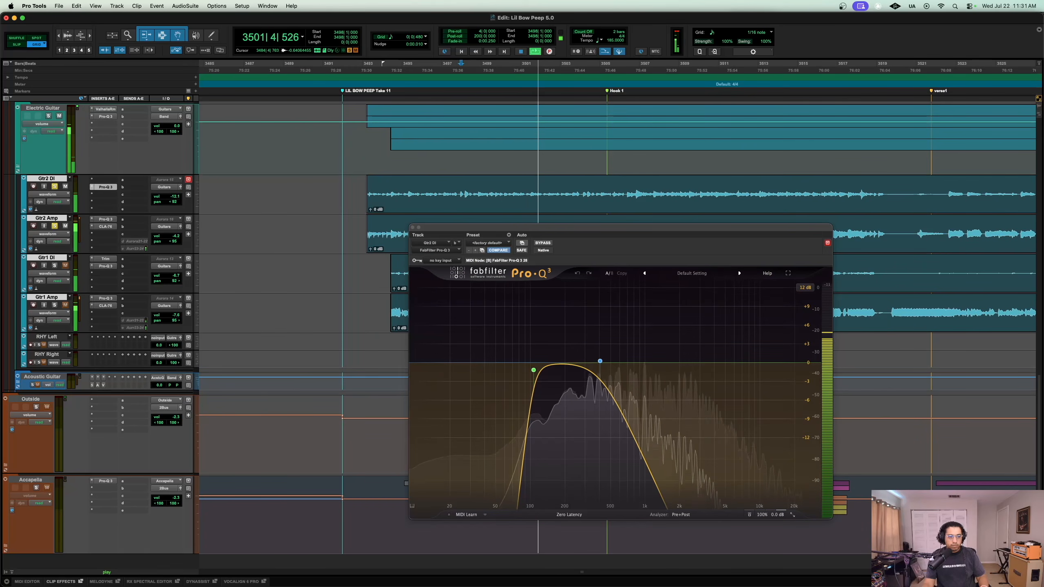
{"action": "left_click", "coordinate": [55, 187]}
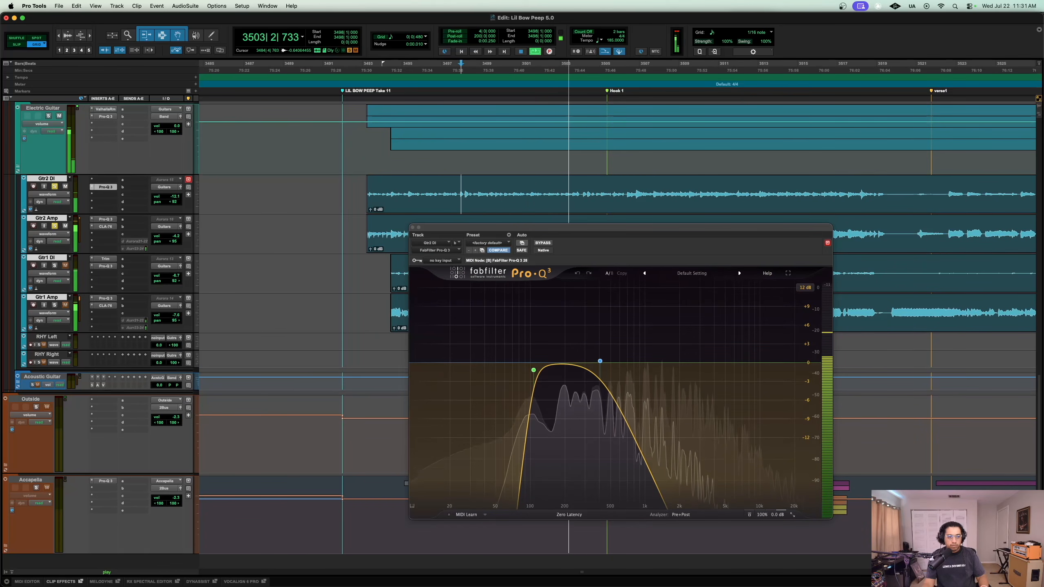
{"action": "left_click", "coordinate": [54, 187]}
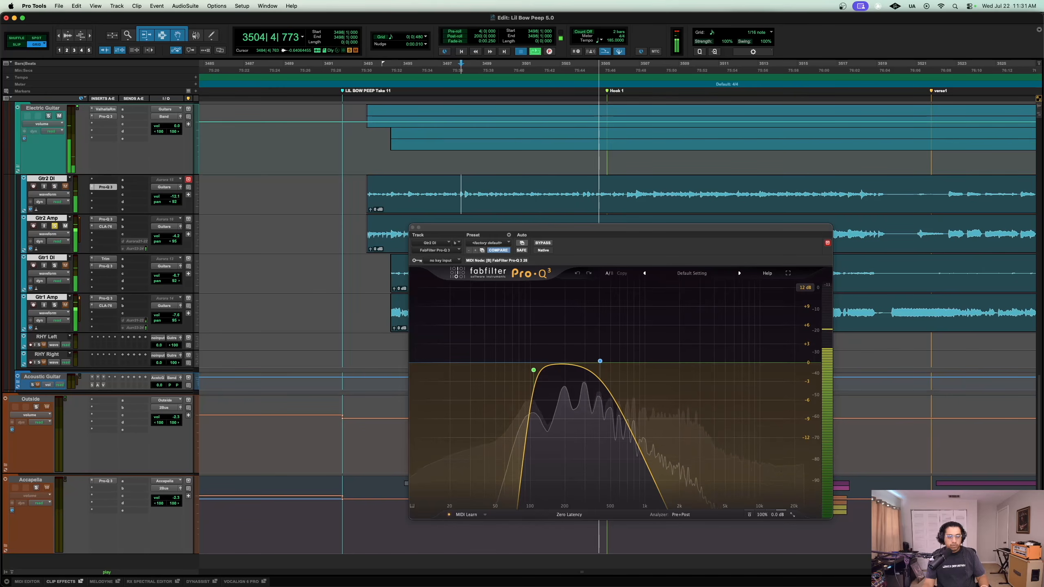
{"action": "key", "text": "space"}
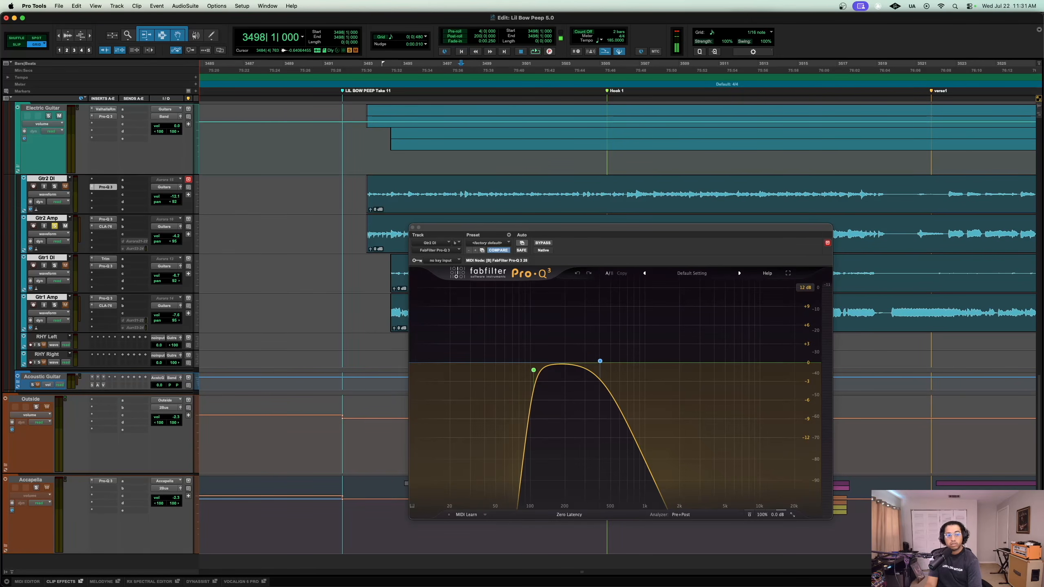
Step: Solo Gtr2 DI again alongside Gtr2 Amp and examine the Gtr2 Amp's Pro-Q 3 during playback from bar 3498
{"action": "left_click", "coordinate": [54, 186]}
{"action": "key", "text": "space"}
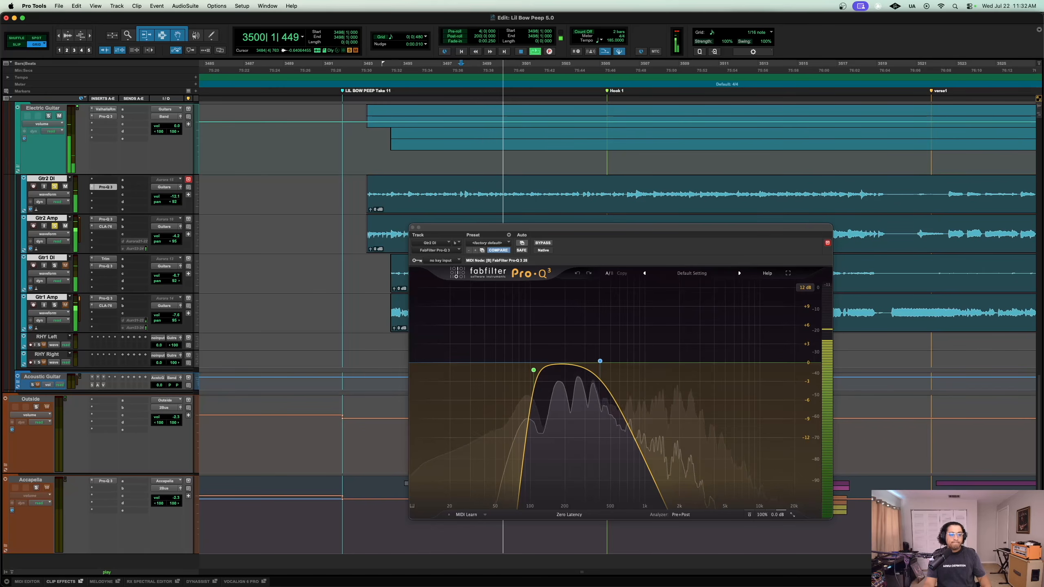
{"action": "left_click", "coordinate": [105, 219]}
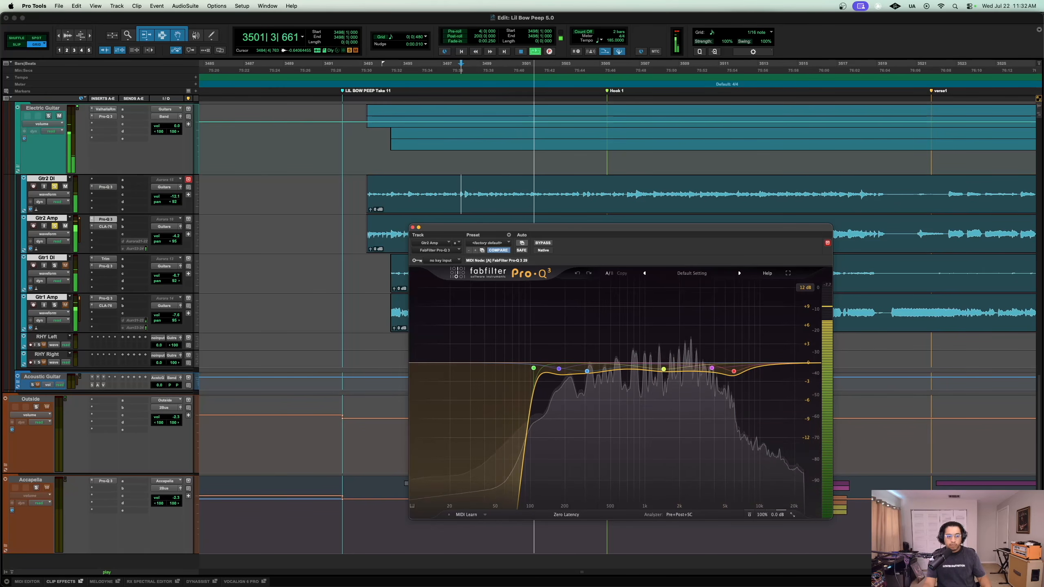
{"action": "key", "text": "space"}
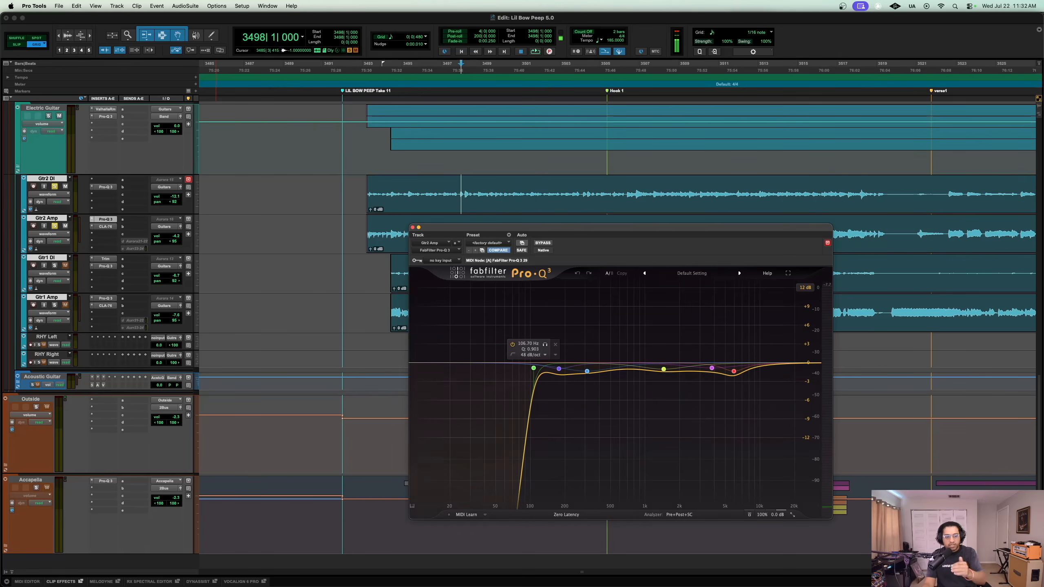
Step: Examine the CLA-76 compressor on Gtr2 Amp while playing the guitars from bar 3498, then stop
{"action": "left_click", "coordinate": [106, 226]}
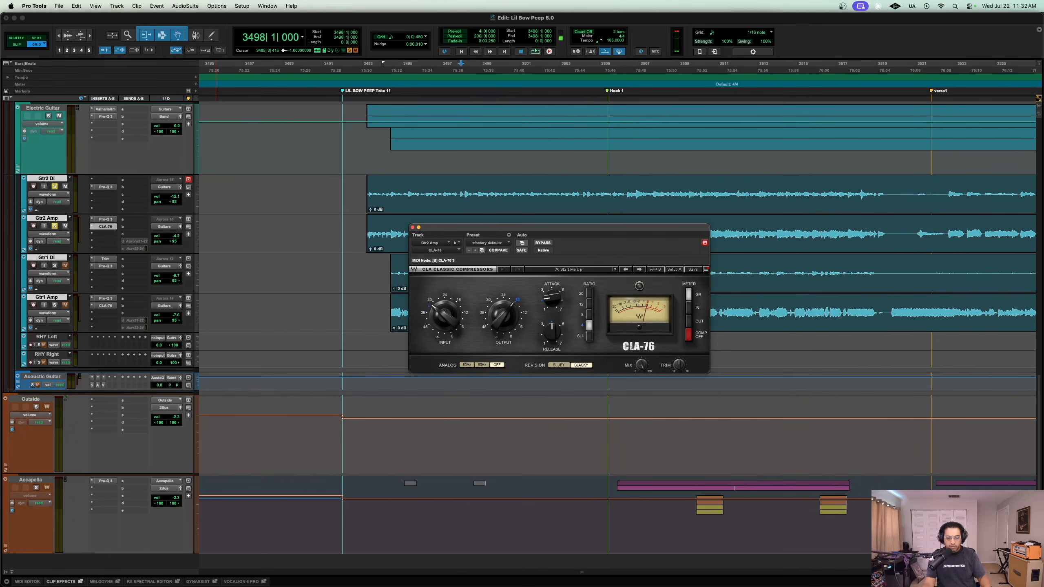
{"action": "key", "text": "space"}
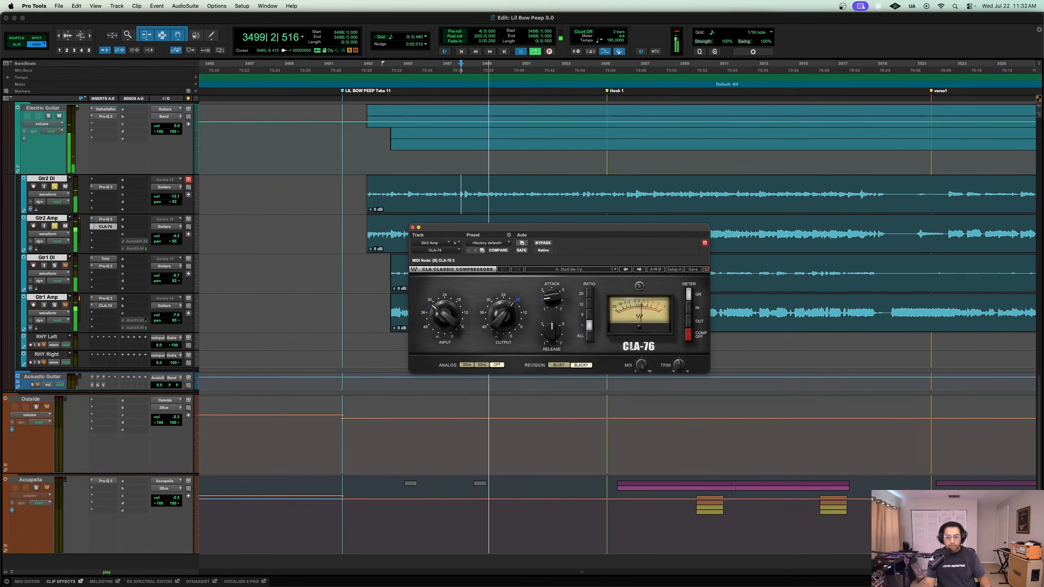
{"action": "key", "text": "space"}
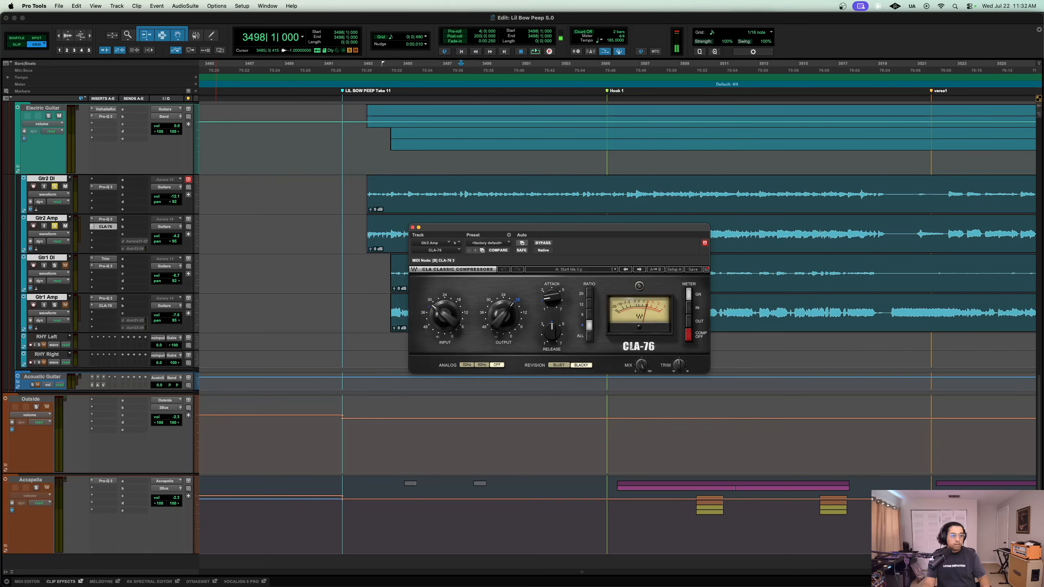
Step: Play the guitars from bar 3498, solo Gtr1 DI and Gtr1 Amp to hear that pair, then stop and close the CLA-76
{"action": "key", "text": "space"}
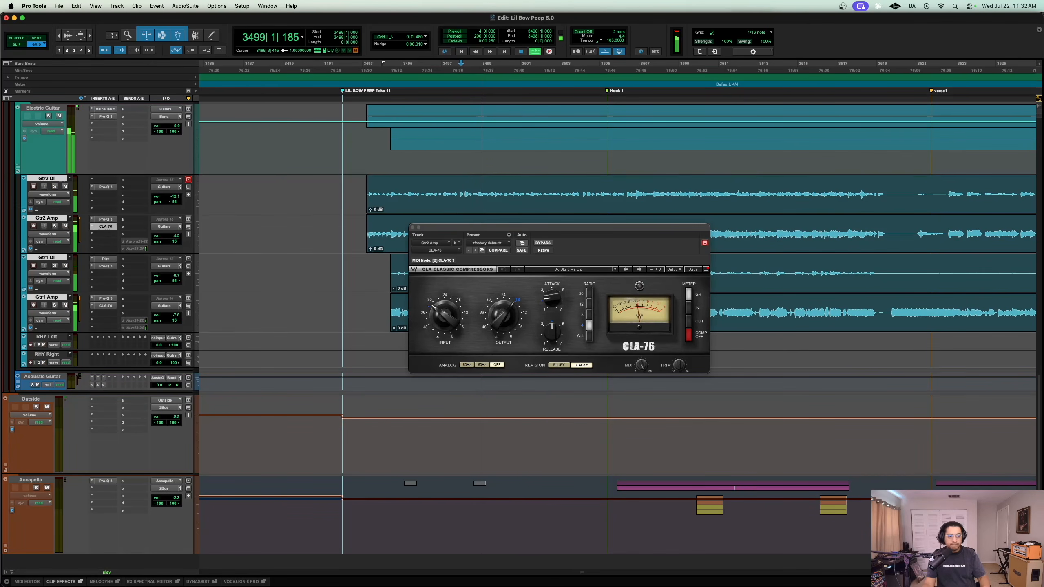
{"action": "left_click", "coordinate": [46, 258]}
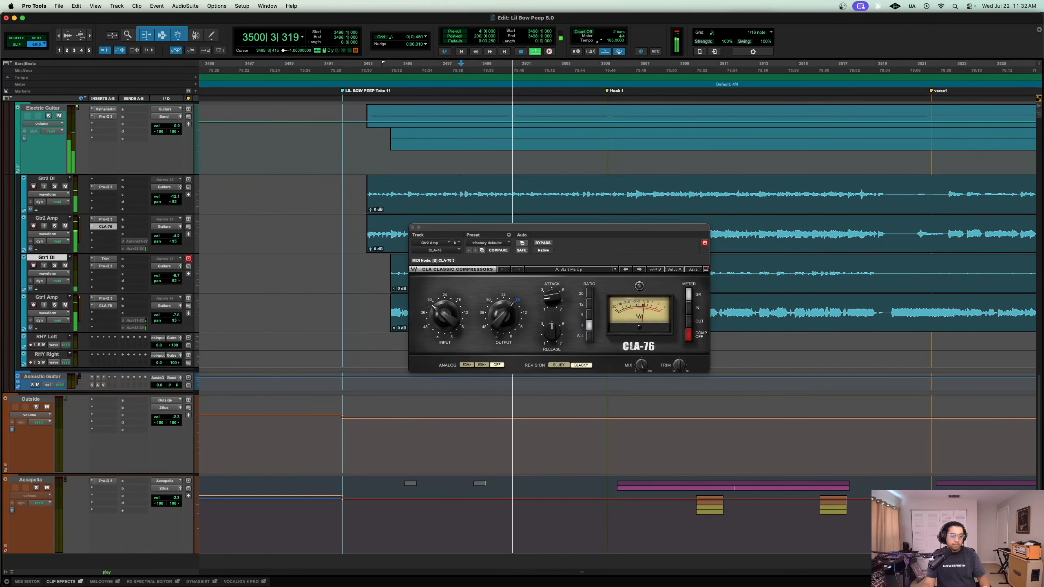
{"action": "key", "text": "shift+s"}
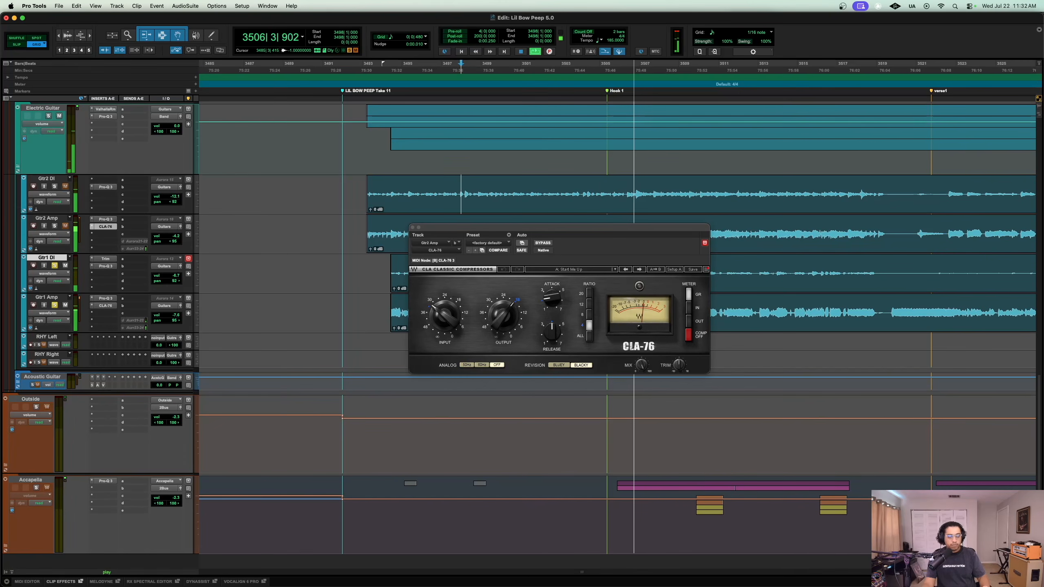
{"action": "key", "text": "space"}
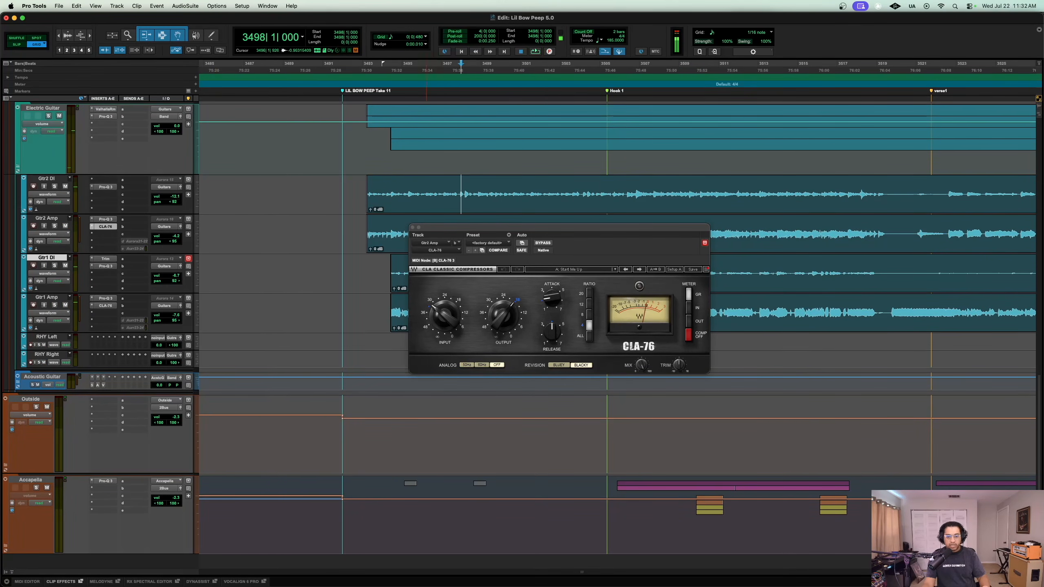
{"action": "left_click", "coordinate": [412, 227]}
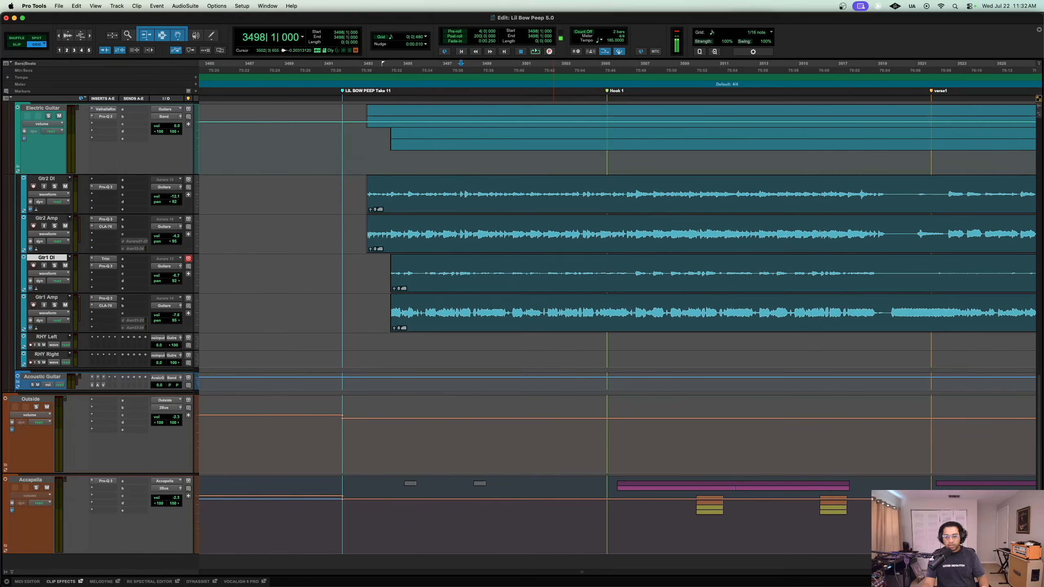
Step: Solo the Electric Guitar folder and play it from bar 3522, just after the verse1 marker
{"action": "left_click", "coordinate": [556, 224]}
{"action": "key", "text": "r"}
{"action": "key", "text": "r"}
{"action": "scroll", "coordinate": [557, 225], "scroll_direction": "right", "scroll_amount": 5}
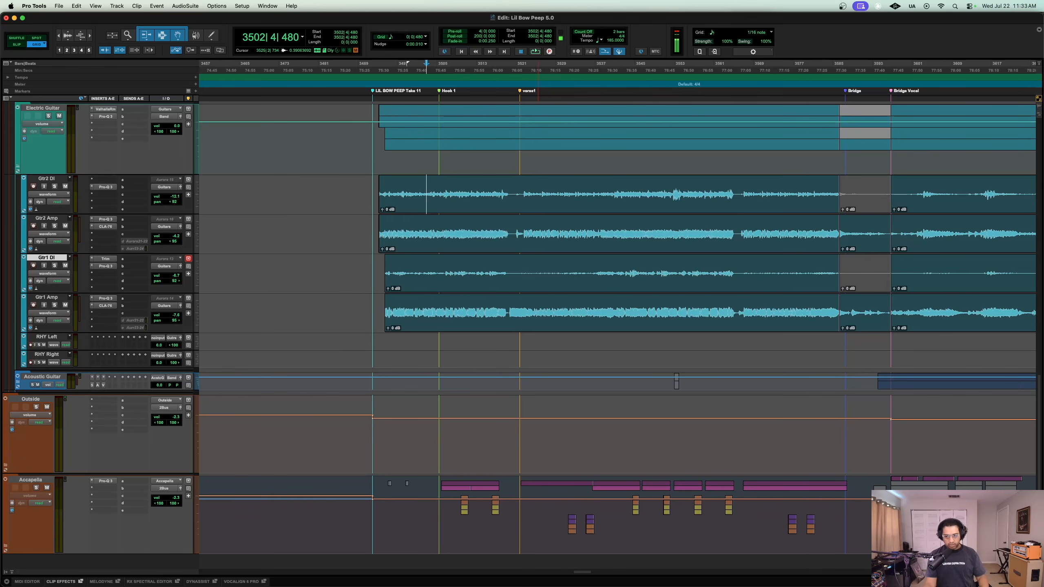
{"action": "key", "text": "t"}
{"action": "key", "text": "t"}
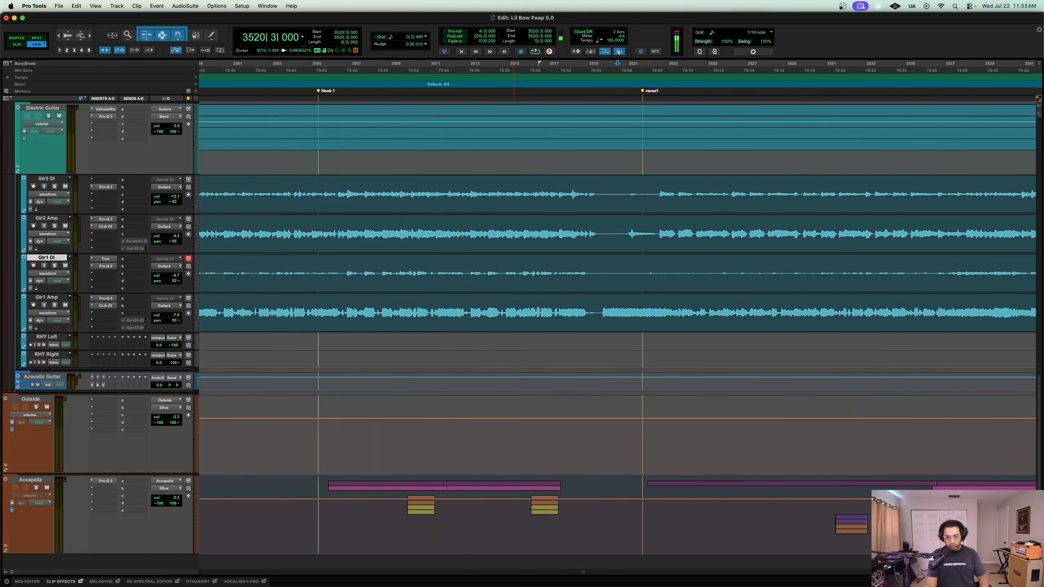
{"action": "scroll", "coordinate": [513, 256], "scroll_direction": "right", "scroll_amount": 4}
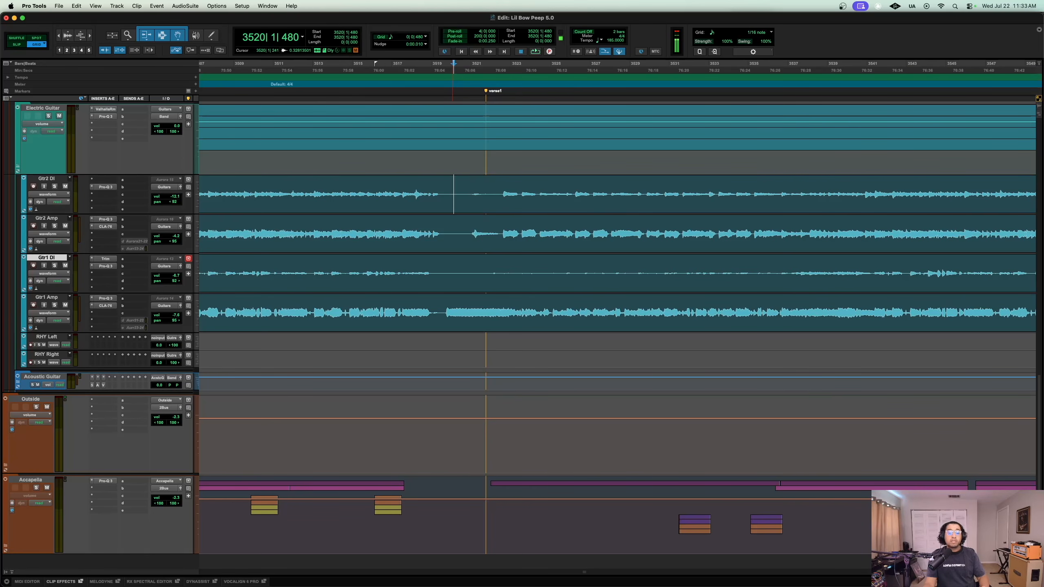
{"action": "scroll", "coordinate": [617, 329], "scroll_direction": "up", "scroll_amount": 5}
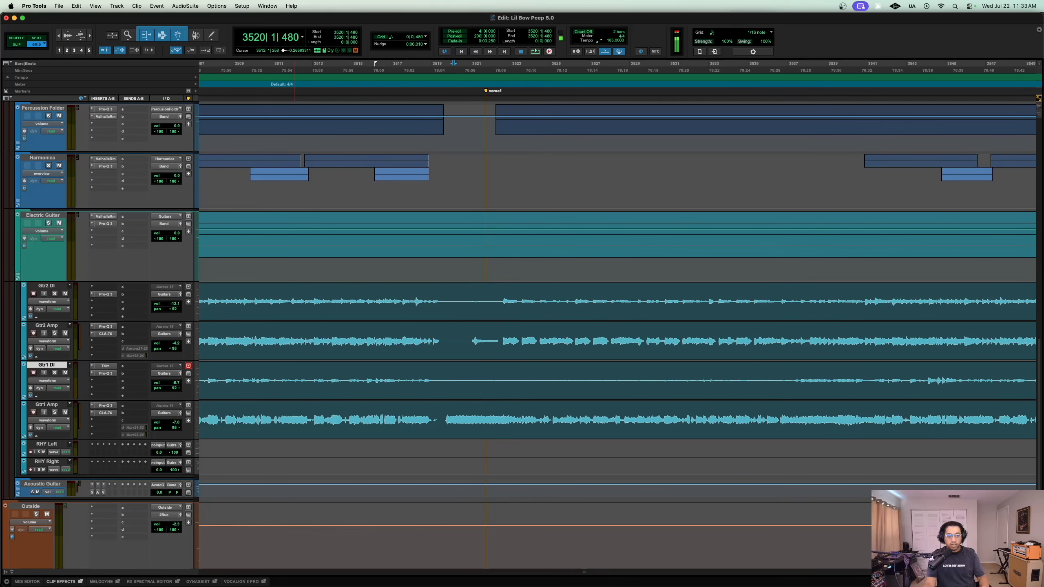
{"action": "left_click", "coordinate": [503, 302]}
{"action": "key", "text": "space"}
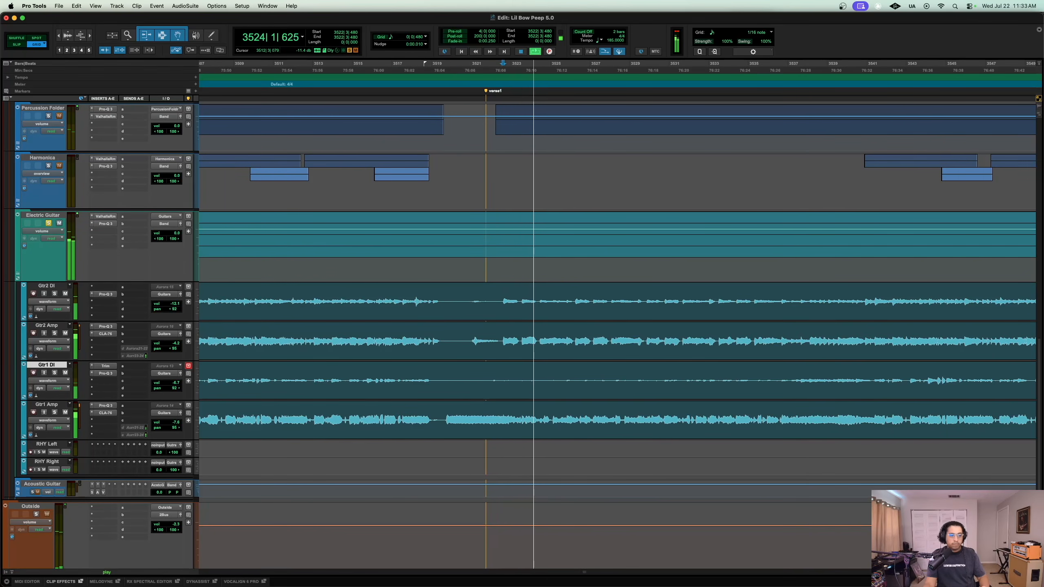
Step: Examine the Electric Guitar folder's ValhallaRoom reverb while auditioning from bar 3522, then close it
{"action": "left_click", "coordinate": [105, 216]}
{"action": "key", "text": "space"}
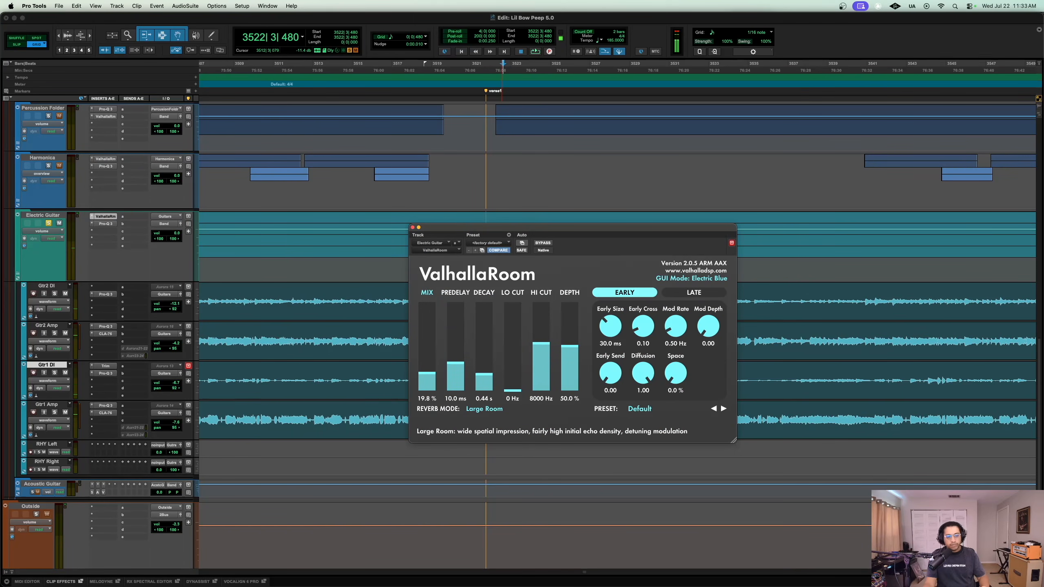
{"action": "key", "text": "space"}
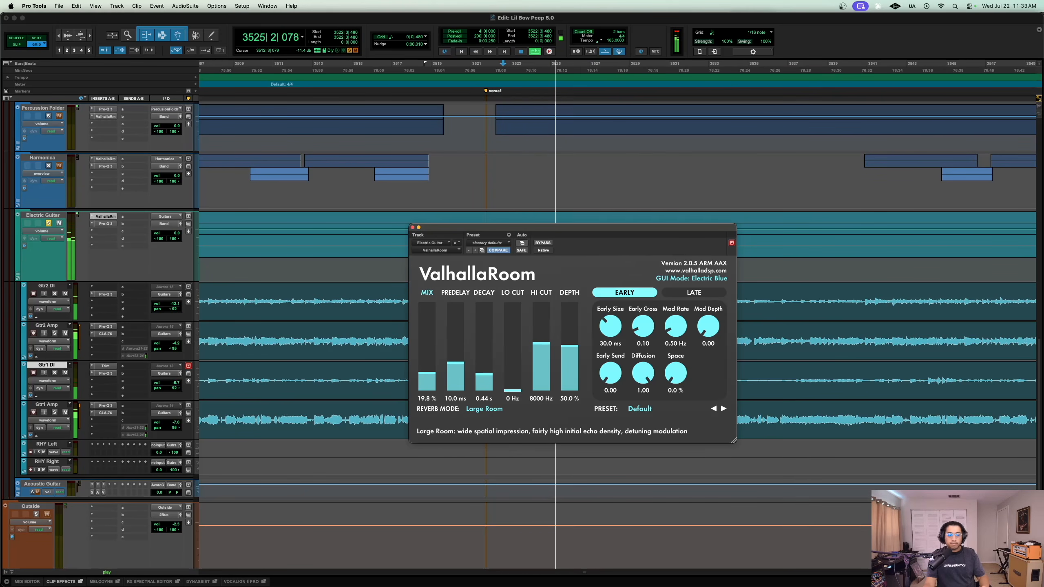
{"action": "key", "text": "space"}
{"action": "left_click", "coordinate": [106, 216]}
Step: Examine the Electric Guitar folder's Pro-Q 3 equalizer during playback from bar 3522, then stop
{"action": "left_click", "coordinate": [106, 224]}
{"action": "key", "text": "space"}
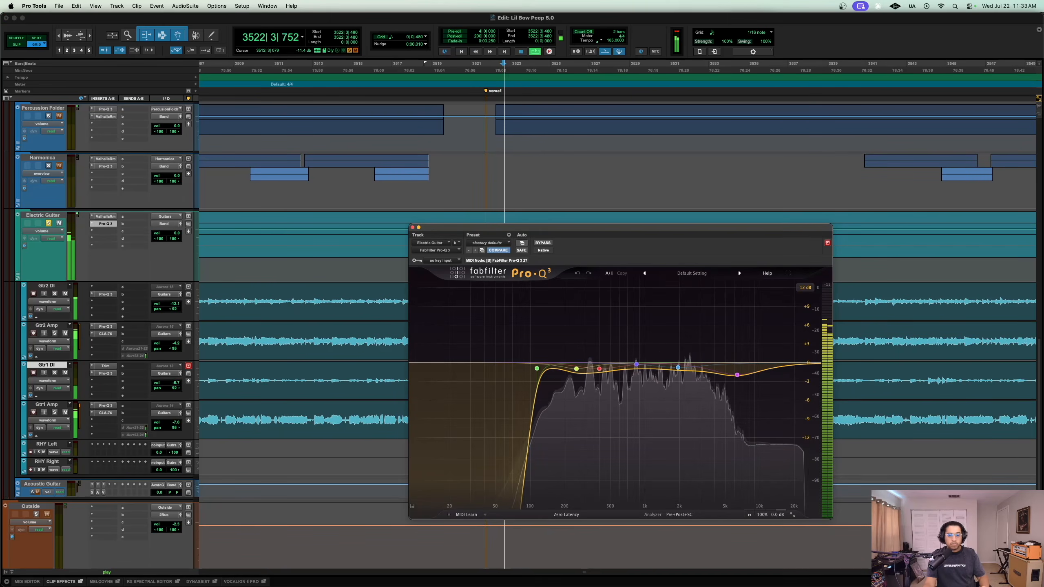
{"action": "key", "text": "space"}
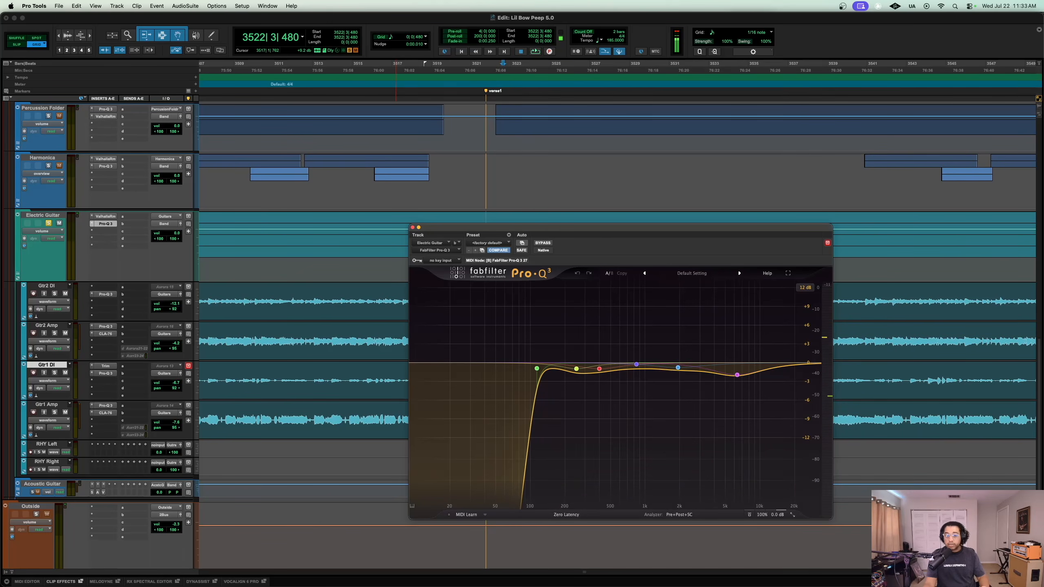
Step: With the Pro-Q 3 window moved aside, play the unsoloed guitars in the full mix and collapse the Electric Guitar folder
{"action": "left_click_drag", "start_coordinate": [621, 227], "coordinate": [762, 61]}
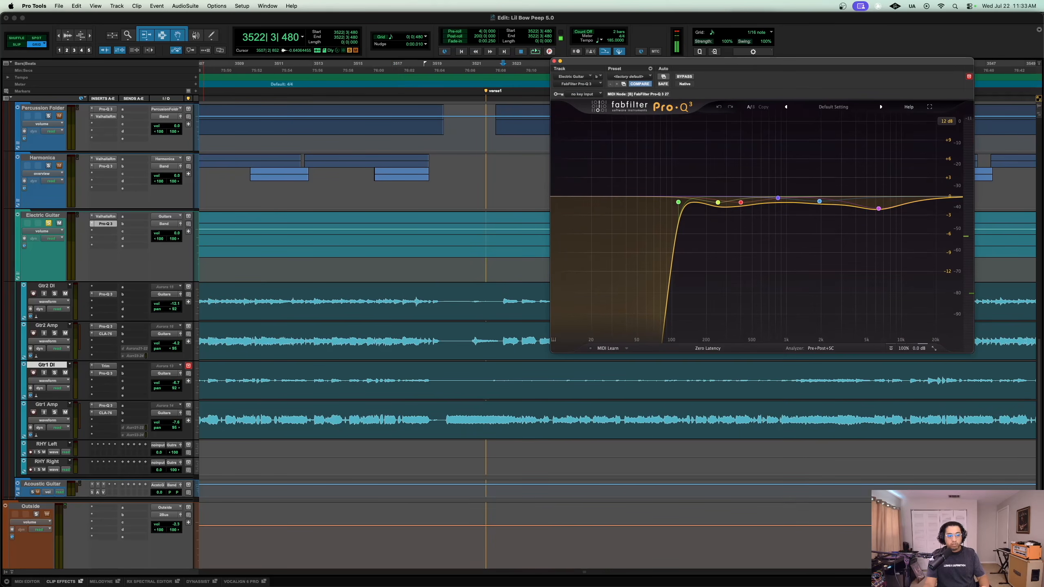
{"action": "key", "text": "space"}
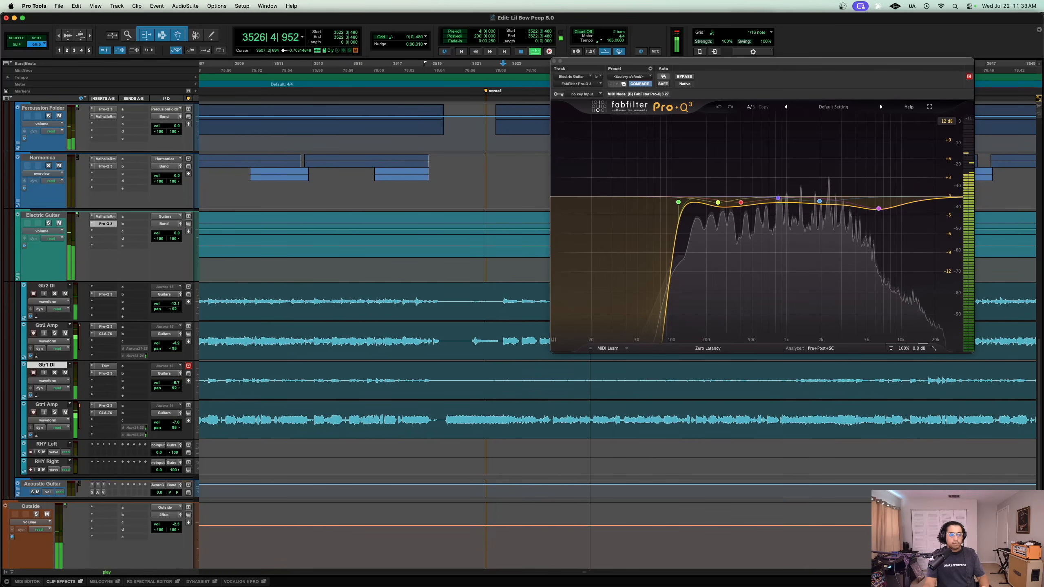
{"action": "key", "text": "shift+f"}
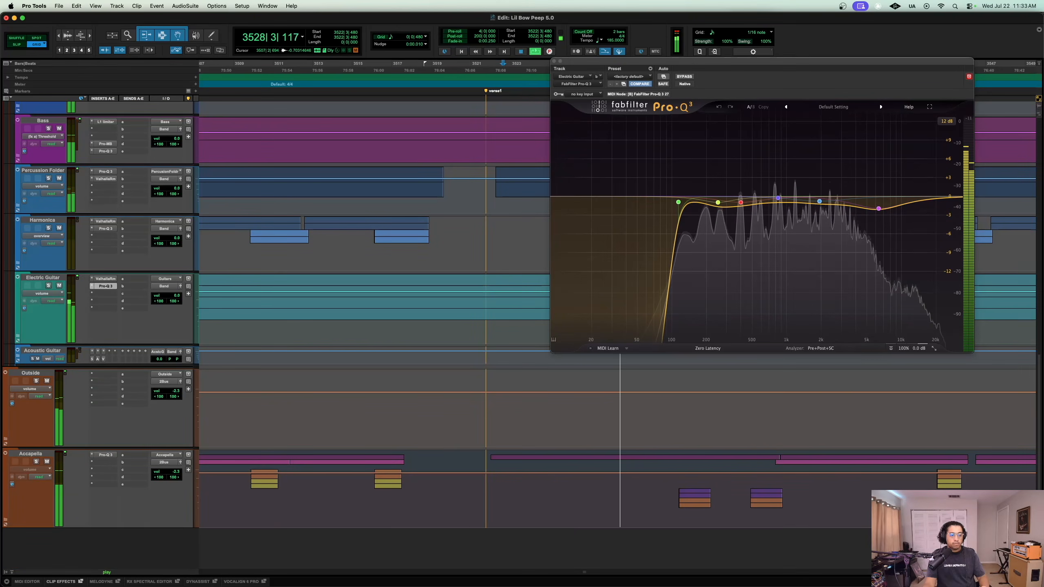
Step: Enlarge the Acoustic Guitar folder track, stop playback and open the folder
{"action": "left_click_drag", "start_coordinate": [42, 365], "coordinate": [42, 411]}
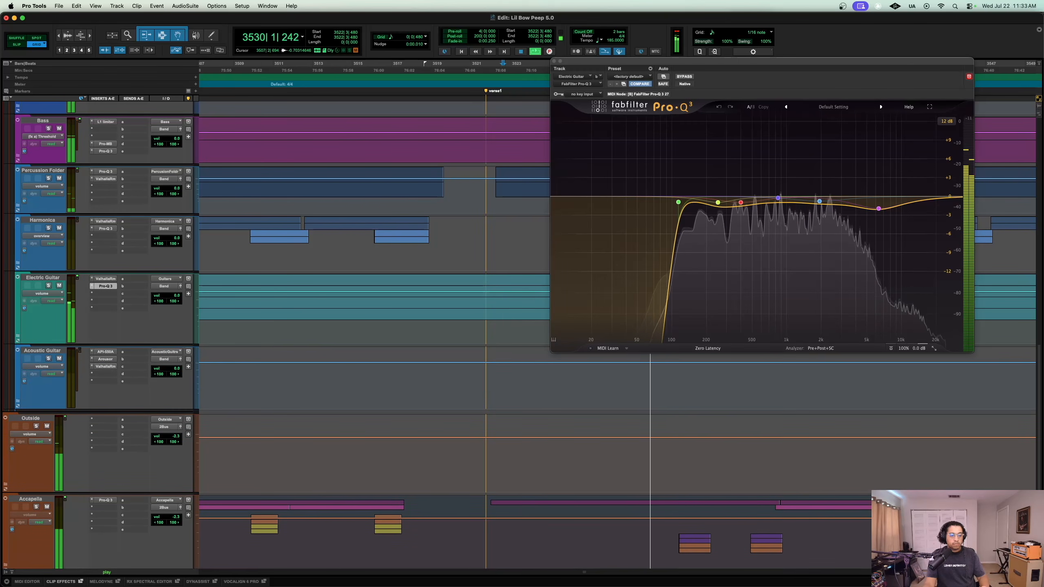
{"action": "key", "text": "space"}
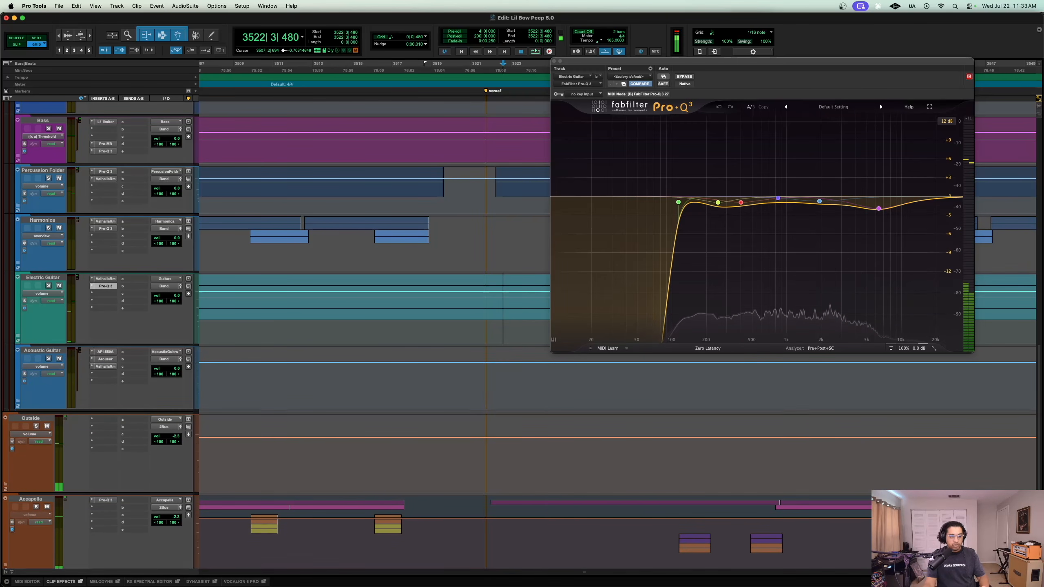
{"action": "left_click", "coordinate": [18, 400]}
Step: Zoom to the Audio 3 clip around the Bridge Vocal marker and play the soloed Acoustic Guitar folder with the Pro-Q 3 window closed
{"action": "key", "text": "r"}
{"action": "key", "text": "r"}
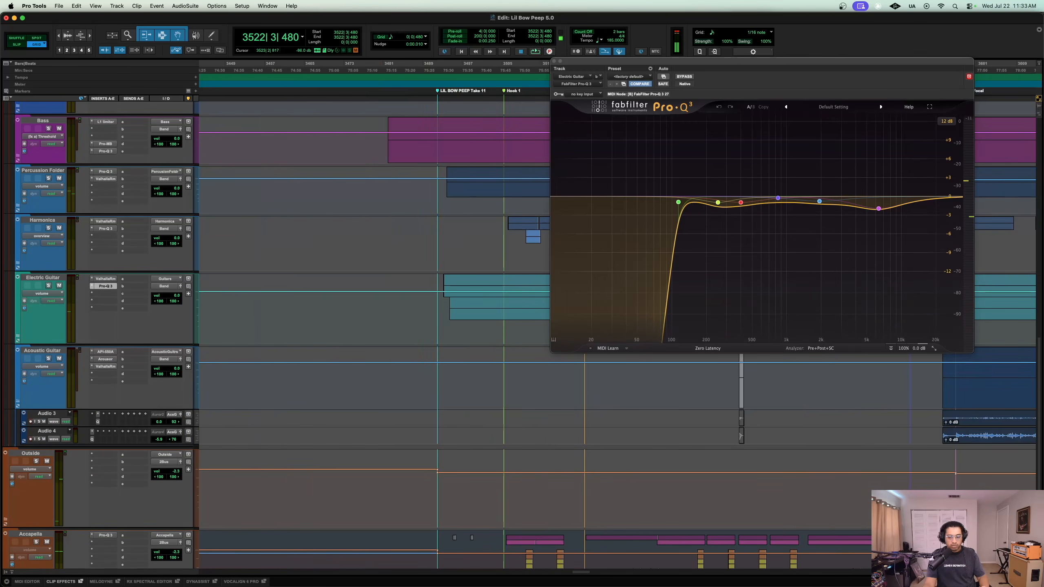
{"action": "key", "text": "r"}
{"action": "left_click", "coordinate": [792, 422]}
{"action": "key", "text": "alt+f"}
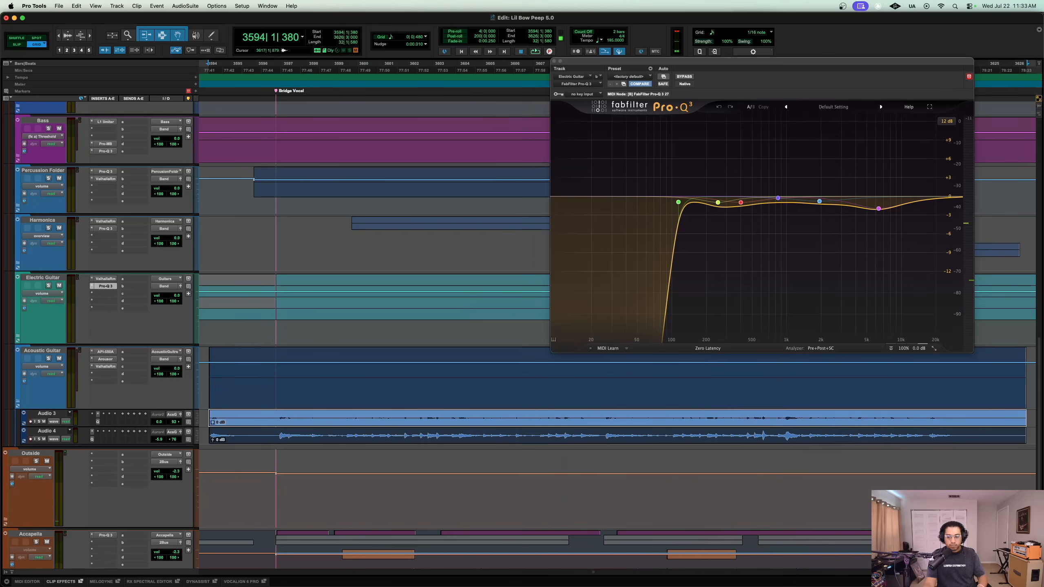
{"action": "key", "text": "space"}
{"action": "left_click", "coordinate": [48, 358]}
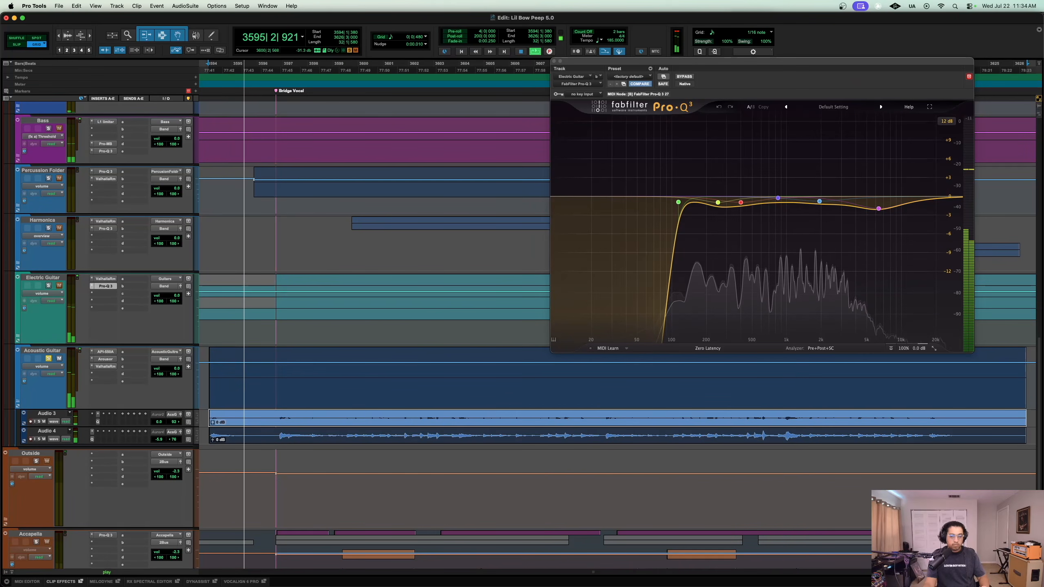
{"action": "left_click", "coordinate": [554, 61]}
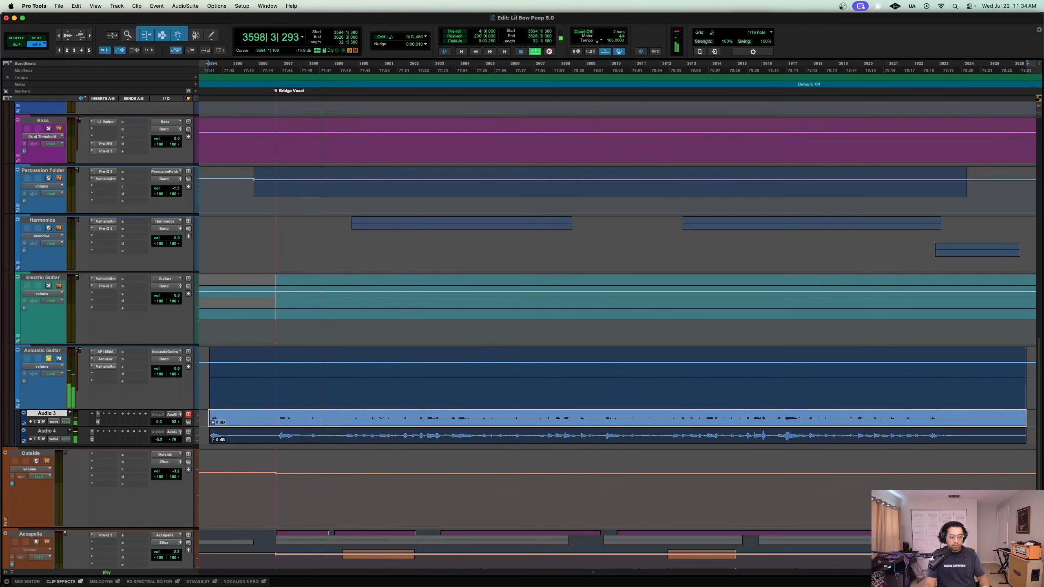
Step: Increase the track height of Audio 3 and Audio 4 together
{"action": "left_click", "coordinate": [46, 431], "text": "shift"}
{"action": "key", "text": "ctrl+Up"}
{"action": "key", "text": "ctrl+Up"}
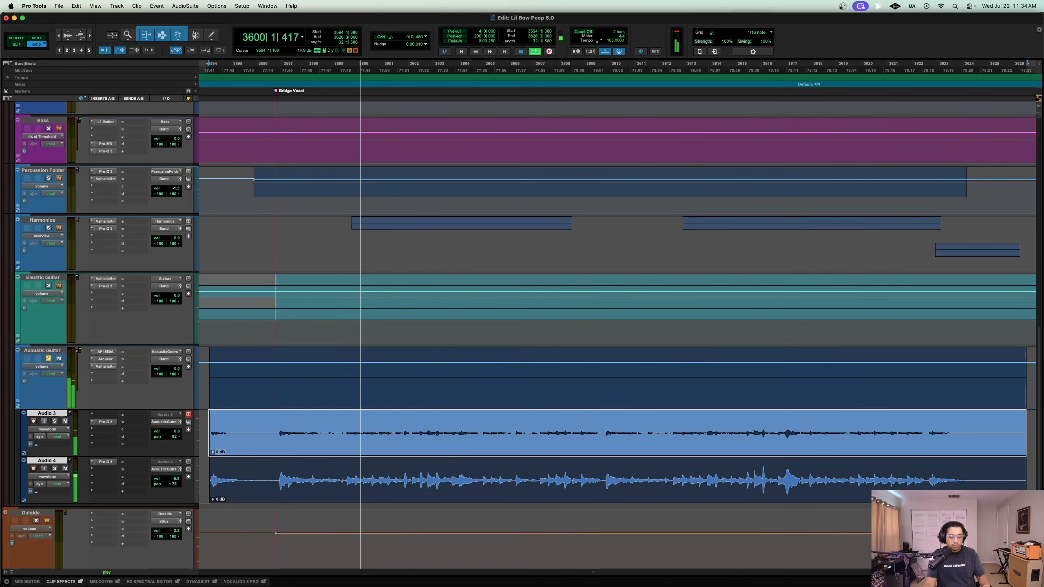
Step: Examine the Pro-Q 3 equalizers on Audio 3 and Audio 4 during playback, closing the window and stopping at the end
{"action": "scroll", "coordinate": [519, 313], "scroll_direction": "down", "scroll_amount": 1}
{"action": "left_click", "coordinate": [106, 409]}
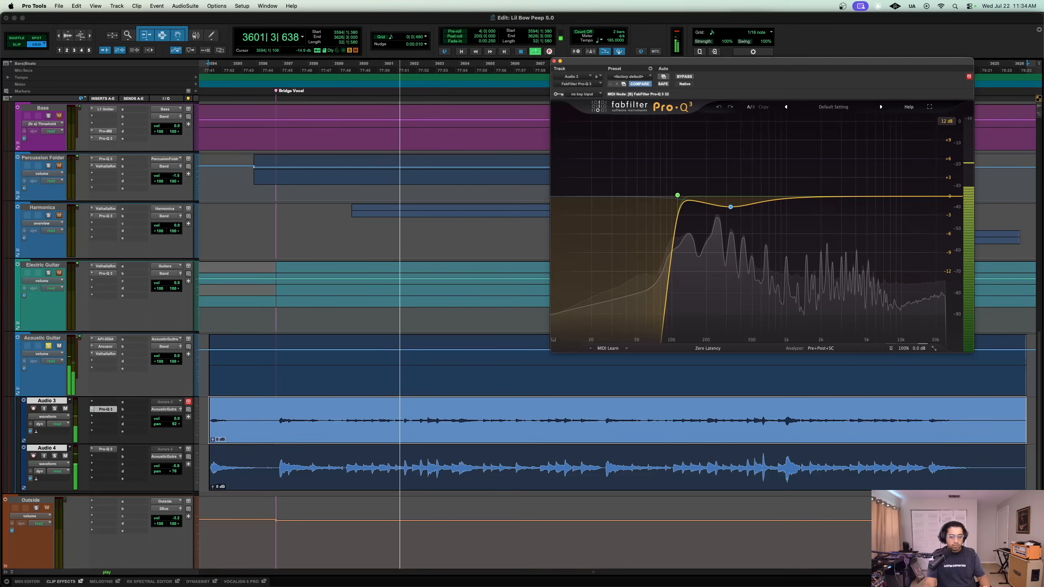
{"action": "scroll", "coordinate": [106, 409], "scroll_direction": "up", "scroll_amount": 1}
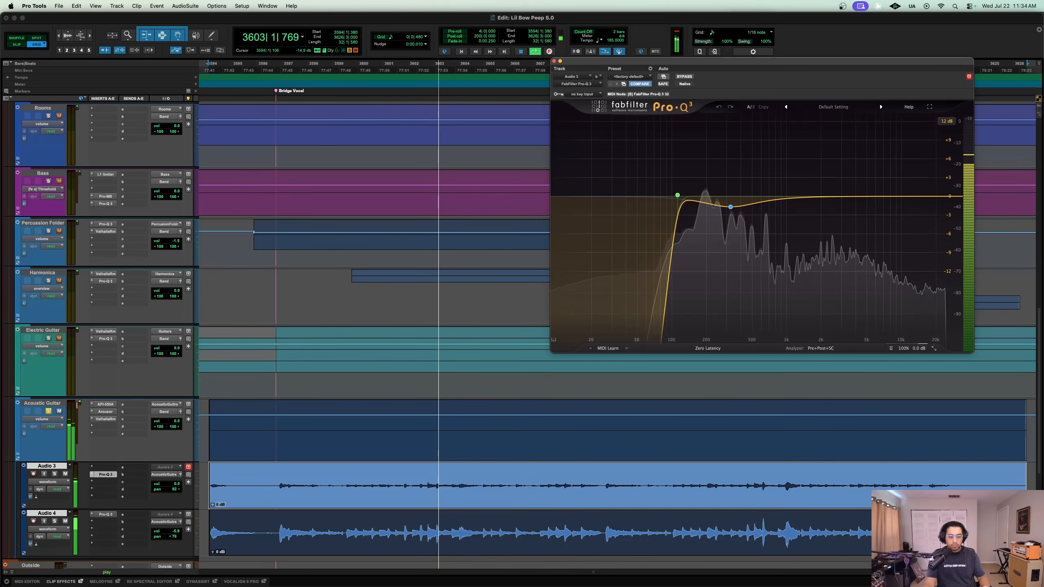
{"action": "left_click", "coordinate": [106, 515]}
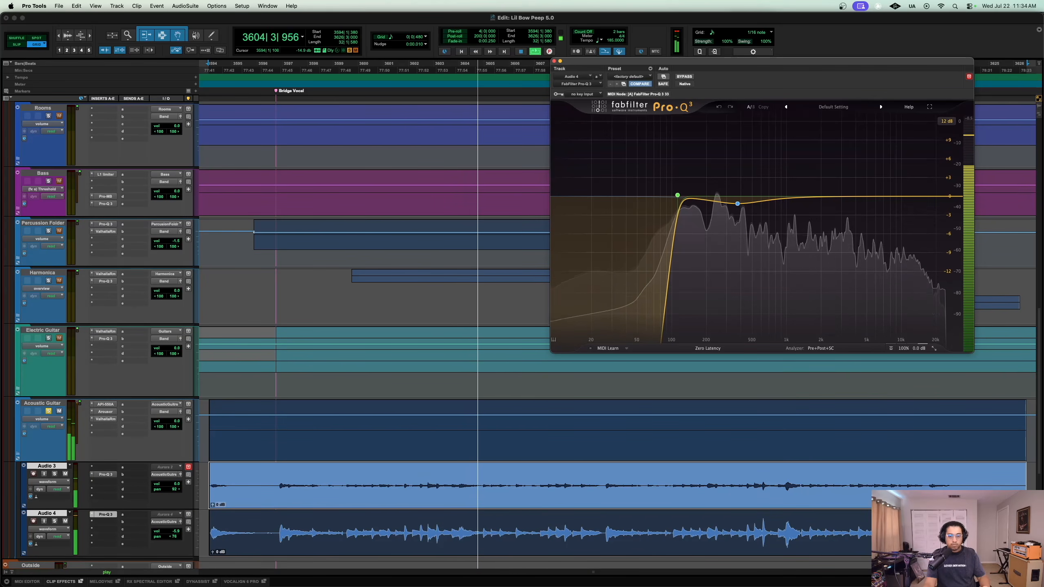
{"action": "left_click", "coordinate": [106, 514]}
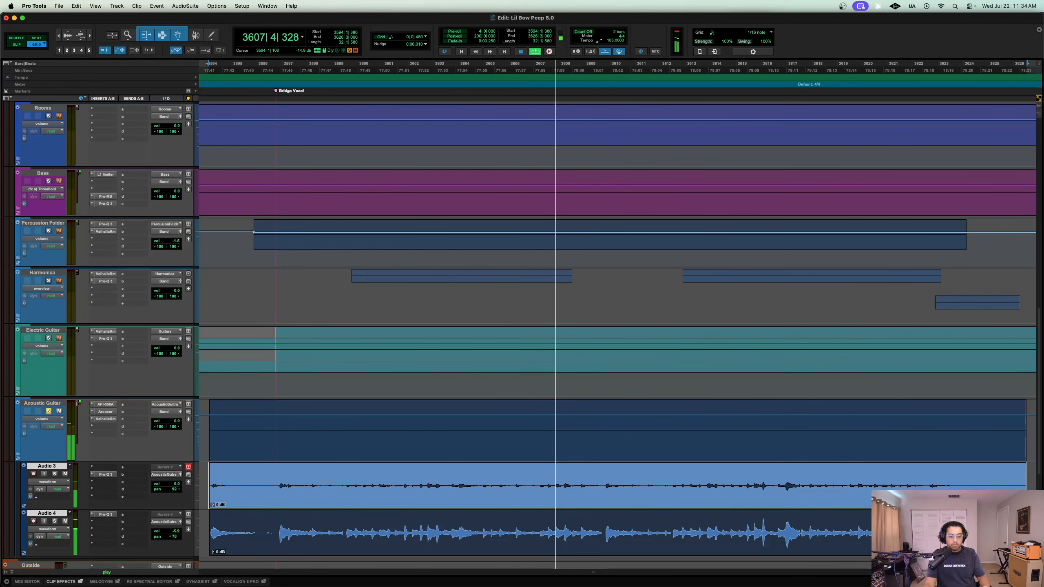
{"action": "key", "text": "space"}
Step: Audition the Acoustic Guitar folder's API-550A equalizer with bypass on and off from bar 3594
{"action": "left_click", "coordinate": [106, 404]}
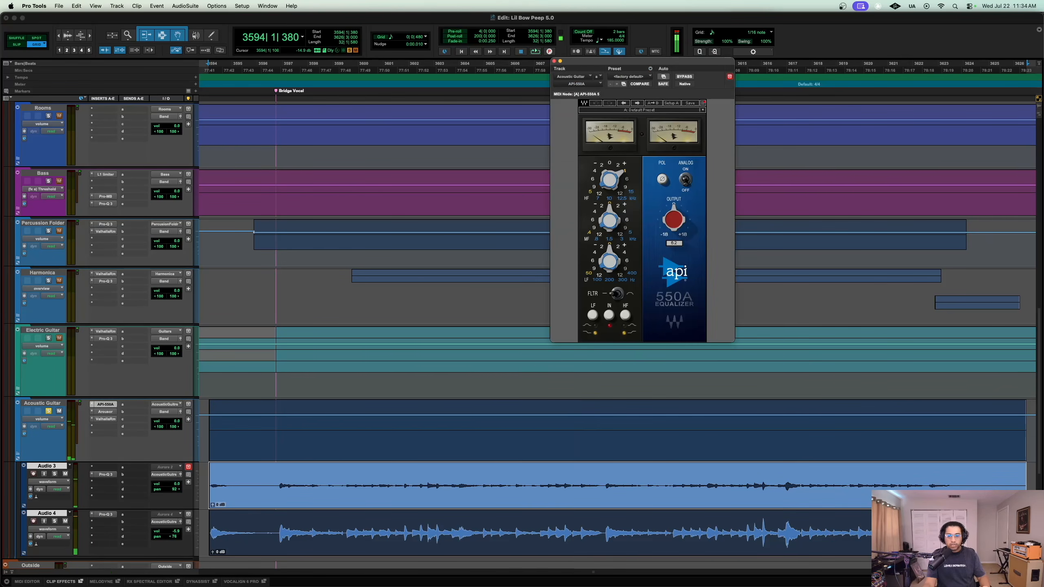
{"action": "key", "text": "space"}
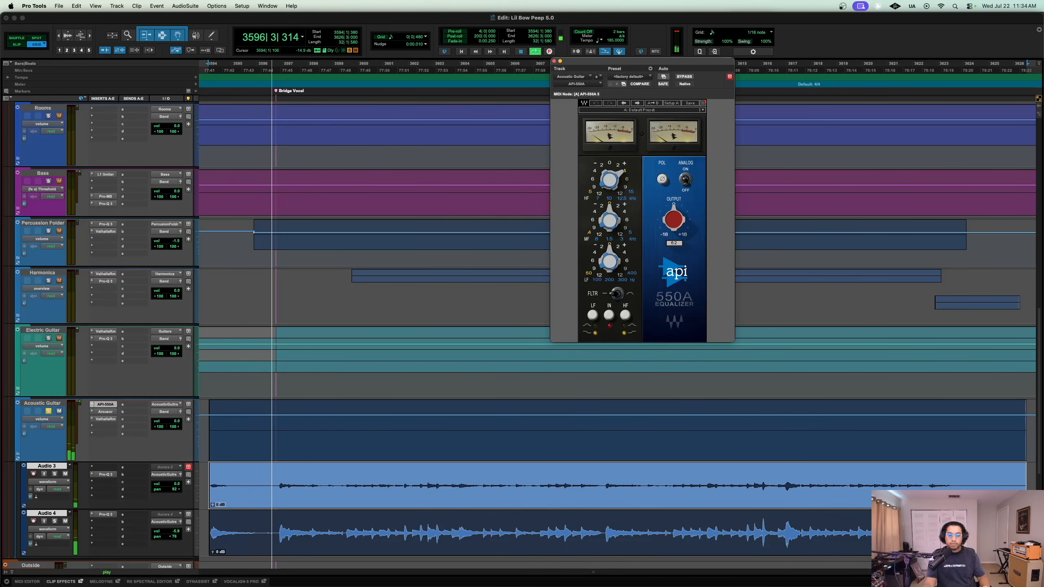
{"action": "left_click", "coordinate": [684, 77]}
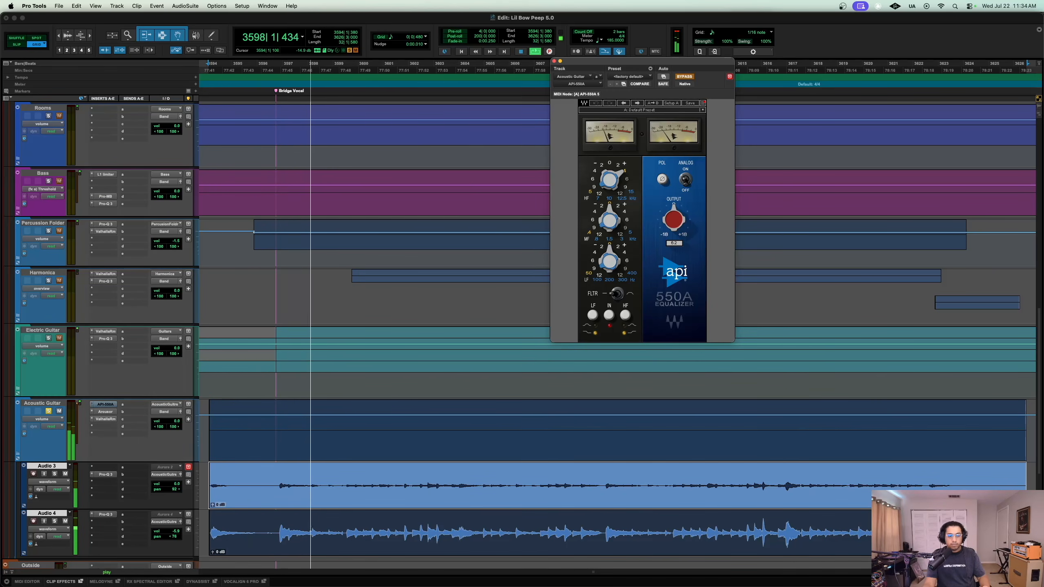
{"action": "left_click", "coordinate": [685, 77]}
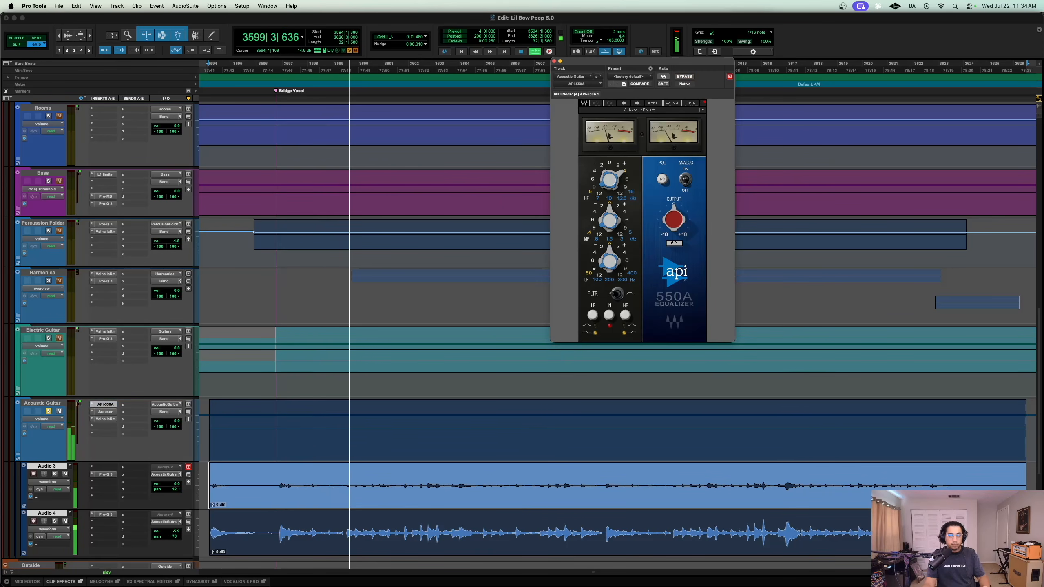
{"action": "key", "text": "space"}
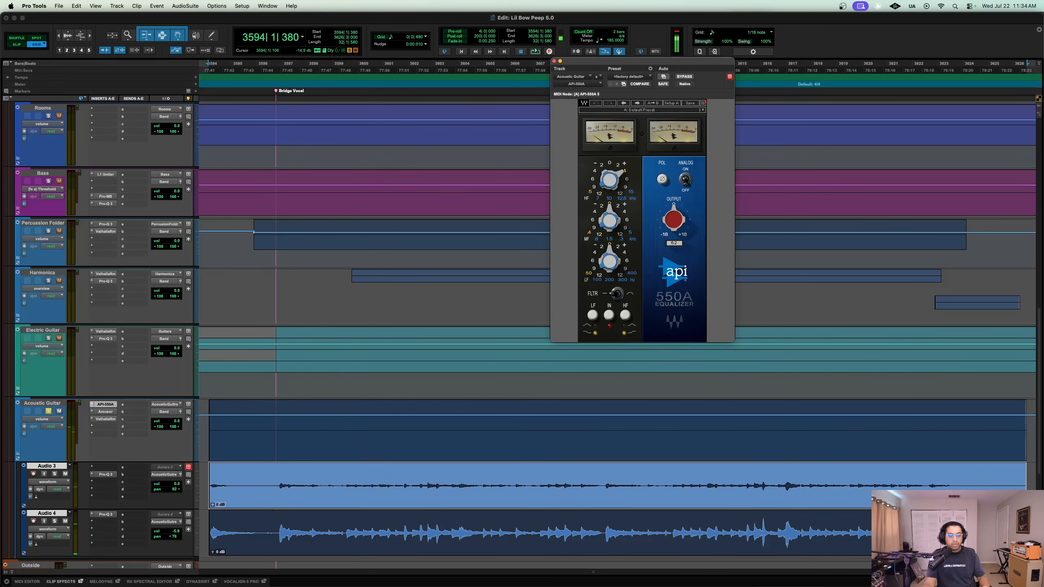
Step: Examine the Acoustic Guitar folder's Arousor compressor during playback and set the play start to bar 3599
{"action": "left_click", "coordinate": [106, 411]}
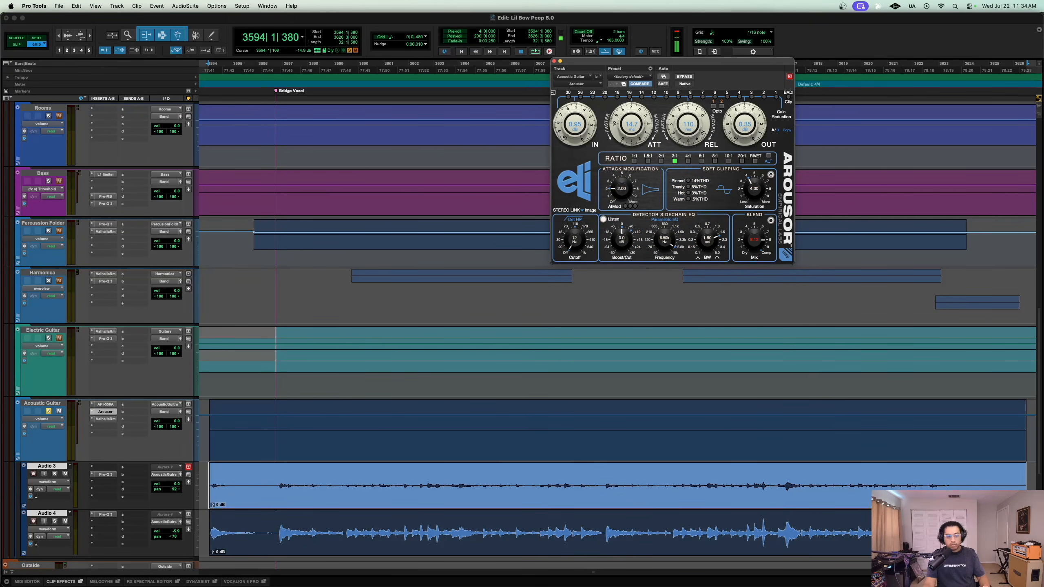
{"action": "key", "text": "space"}
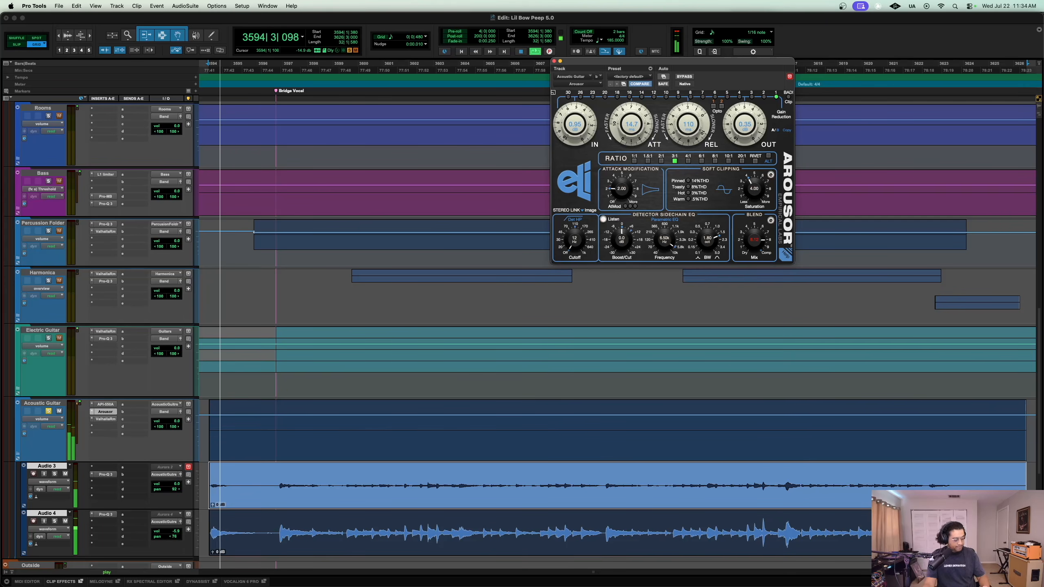
{"action": "left_click", "coordinate": [349, 486]}
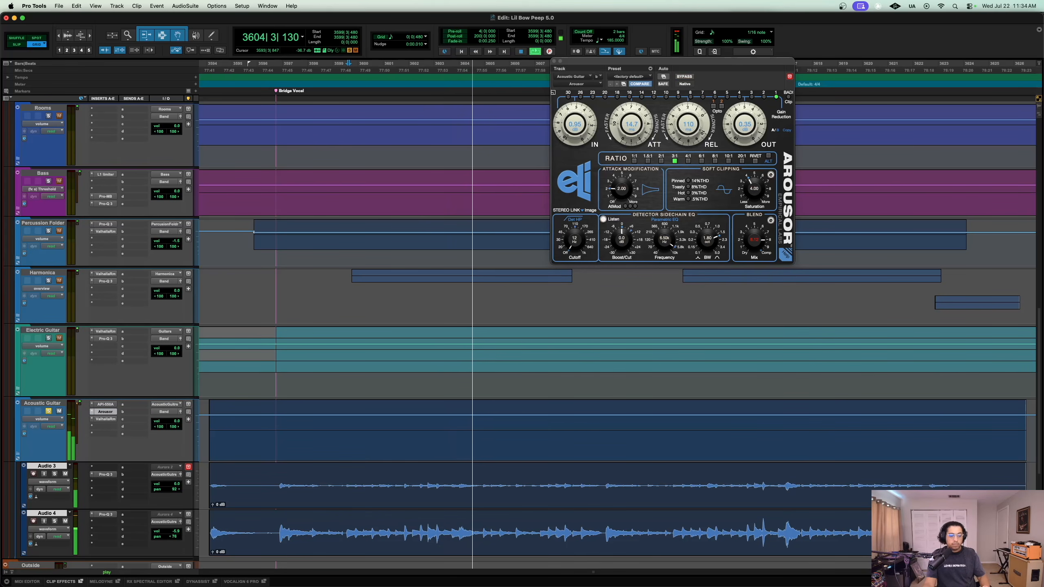
Step: Audition the Acoustic Guitar folder's ValhallaRoom reverb, toggling its bypass on and off
{"action": "left_click", "coordinate": [105, 419]}
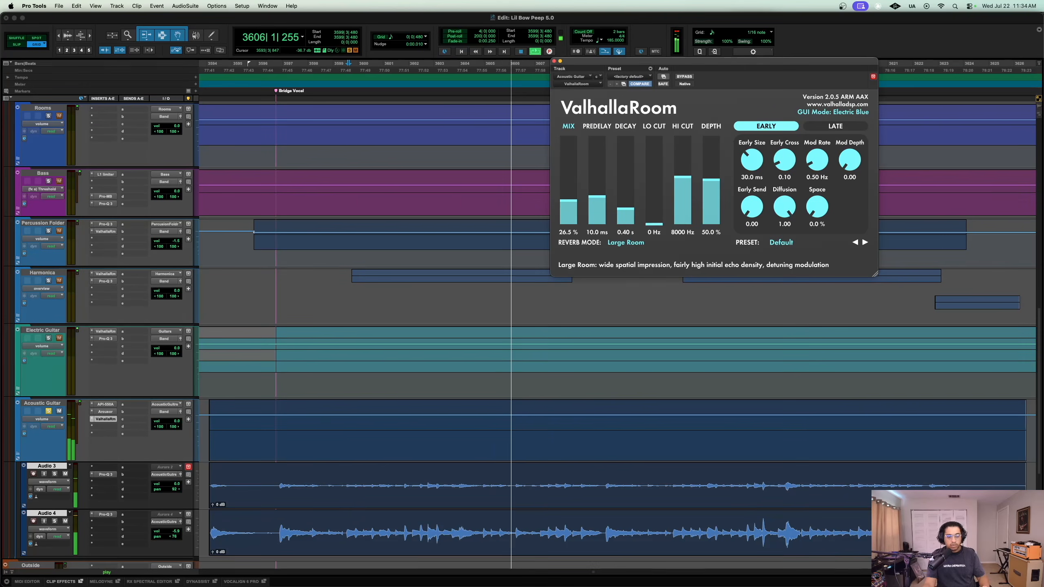
{"action": "left_click", "coordinate": [105, 420], "text": "super"}
{"action": "left_click", "coordinate": [106, 419], "text": "super"}
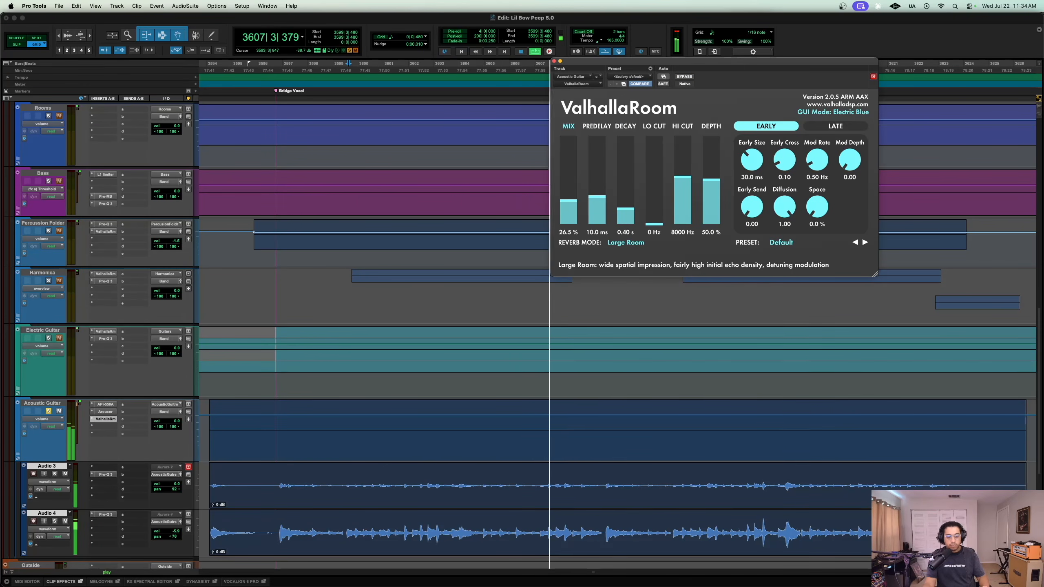
Step: Play the unsoloed acoustic guitars in the full mix, close ValhallaRoom and collapse the Acoustic Guitar folder
{"action": "scroll", "coordinate": [514, 329], "scroll_direction": "down", "scroll_amount": 5}
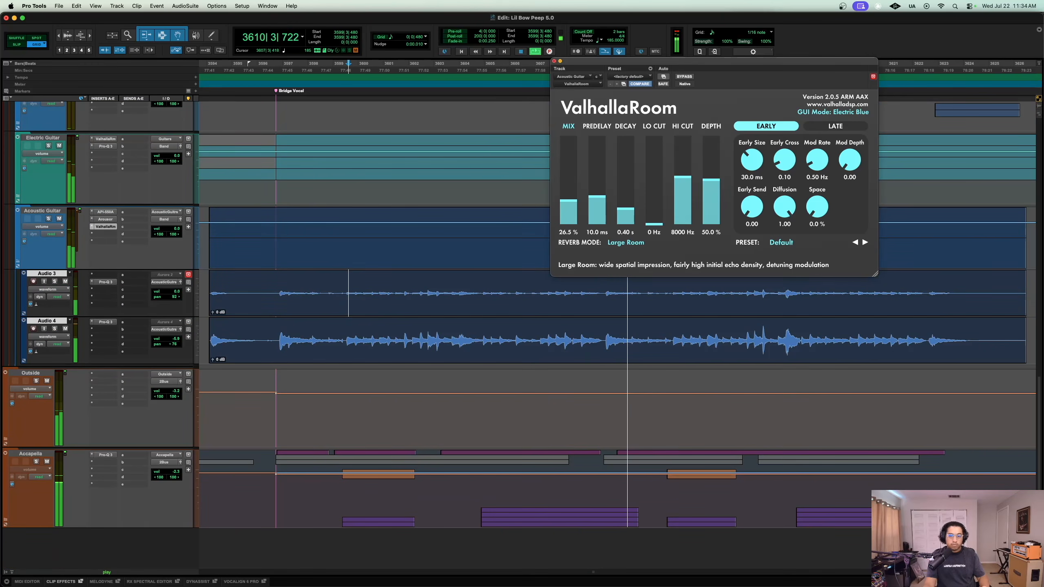
{"action": "left_click", "coordinate": [106, 226]}
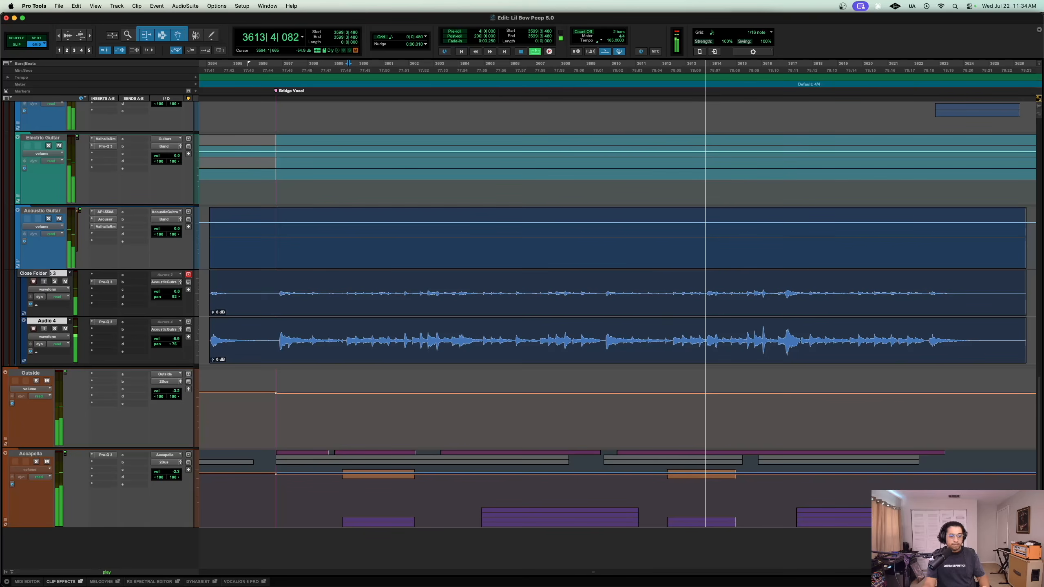
{"action": "left_click", "coordinate": [17, 261]}
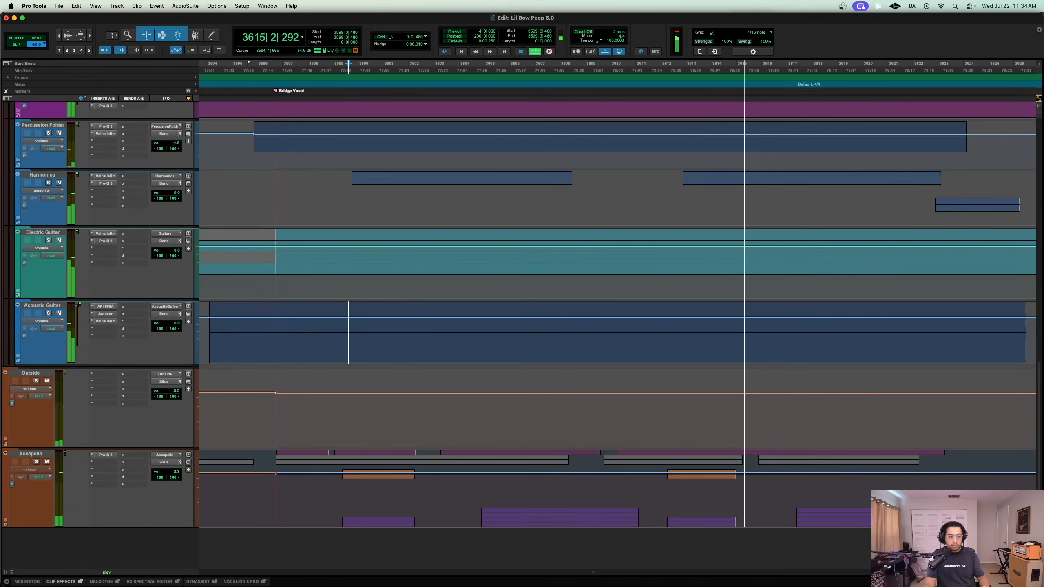
{"action": "scroll", "coordinate": [534, 312], "scroll_direction": "up", "scroll_amount": 2}
{"action": "key", "text": "space"}
{"action": "scroll", "coordinate": [534, 312], "scroll_direction": "down", "scroll_amount": 2}
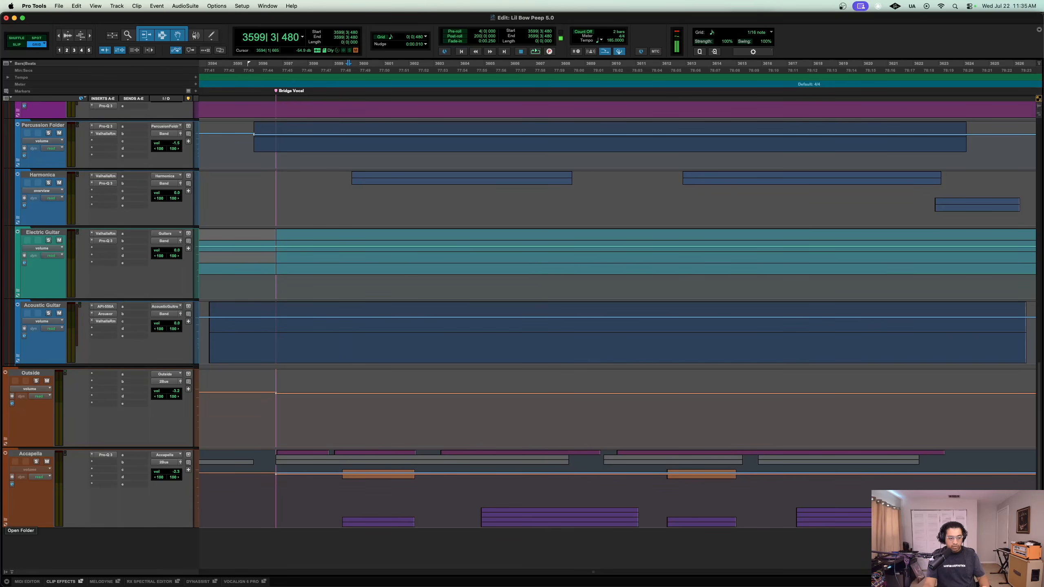
Step: Open the Accapella folder and show its main and backing vocal tracks from the song's start through the bridge
{"action": "left_click", "coordinate": [5, 453]}
{"action": "scroll", "coordinate": [6, 453], "scroll_direction": "down", "scroll_amount": 7}
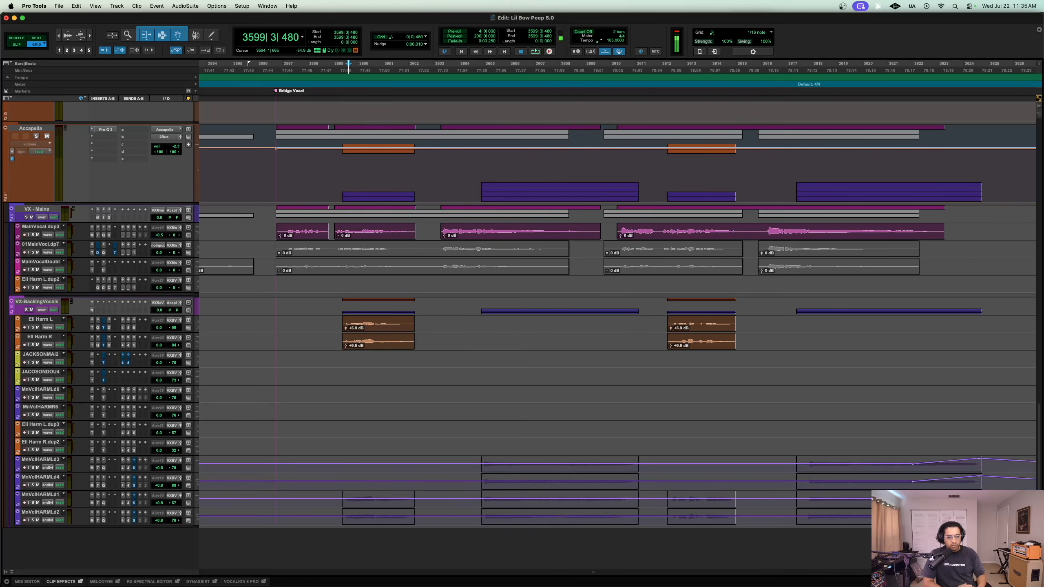
{"action": "key", "text": "r"}
{"action": "key", "text": "r"}
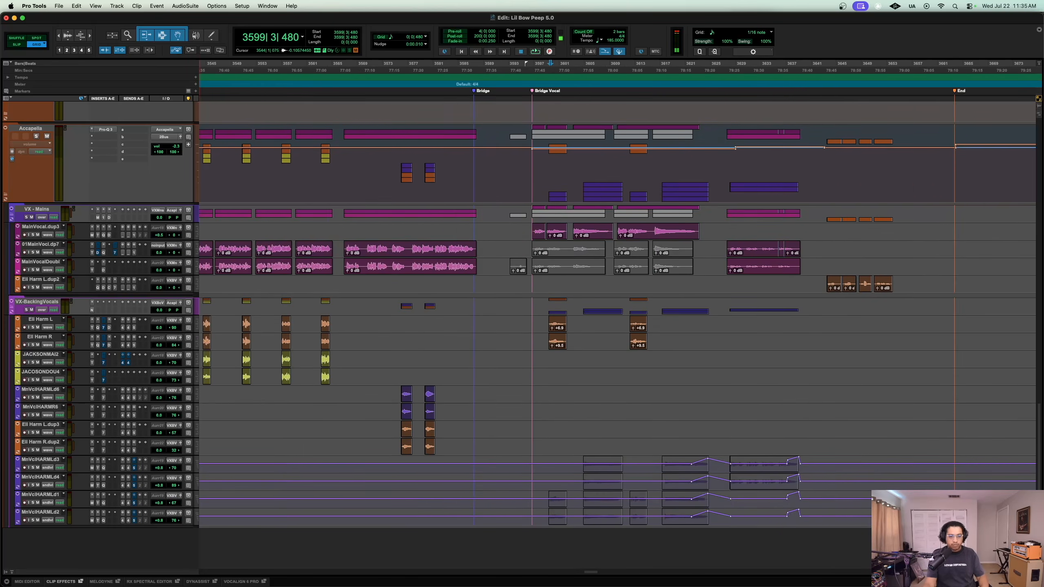
{"action": "scroll", "coordinate": [616, 287], "scroll_direction": "left", "scroll_amount": 15}
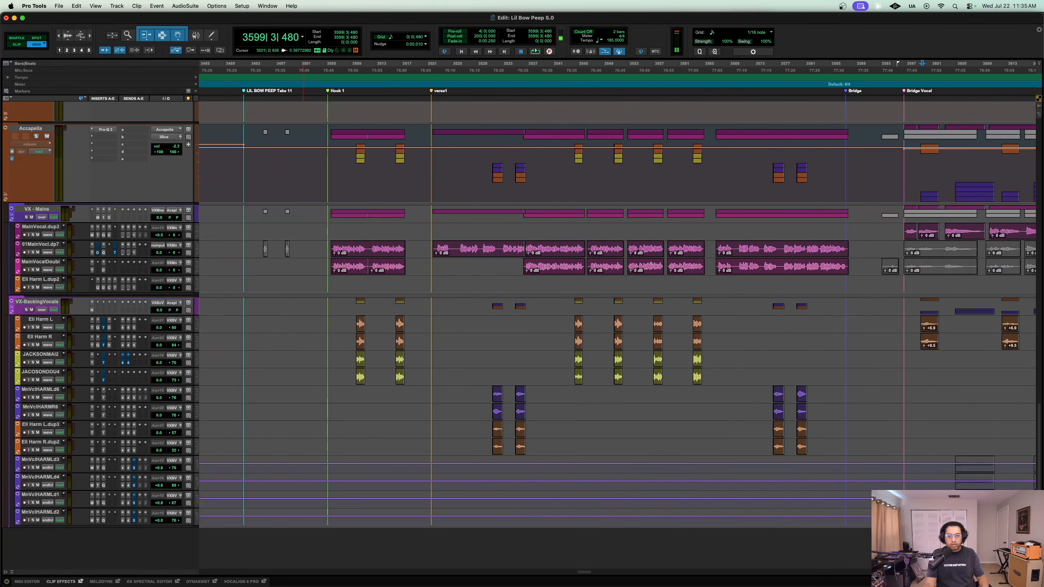
Step: Solo the Accapella folder, play it from the Hook 1 marker and check the Mix window before returning to the Edit window
{"action": "left_click", "coordinate": [328, 91]}
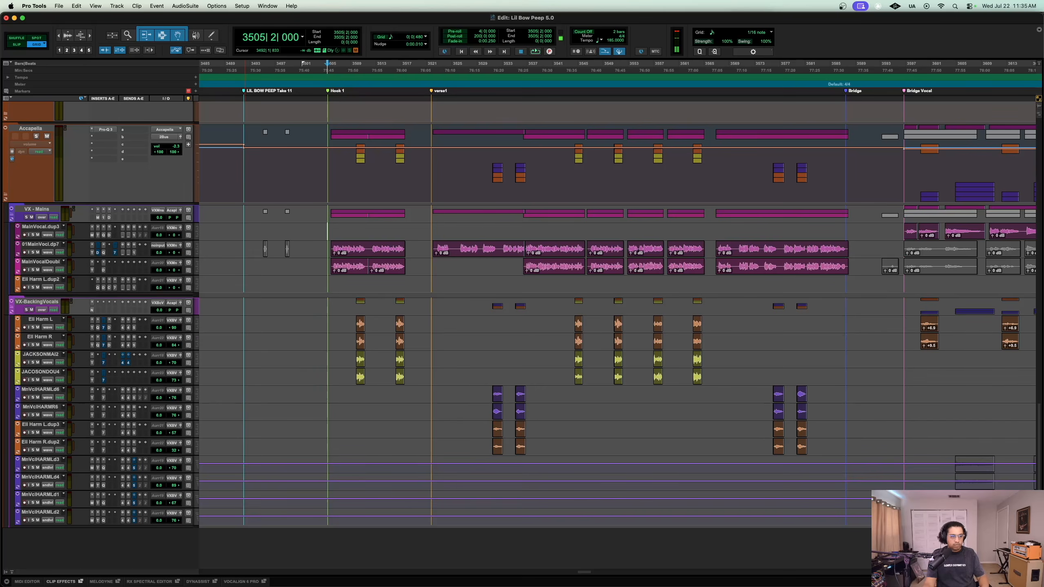
{"action": "scroll", "coordinate": [617, 329], "scroll_direction": "up", "scroll_amount": 3}
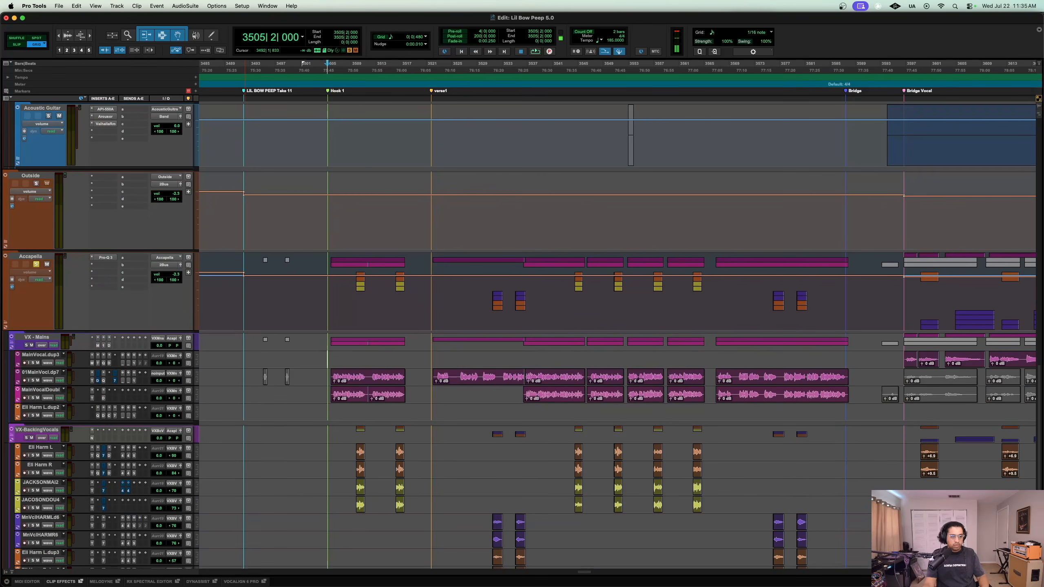
{"action": "key", "text": "space"}
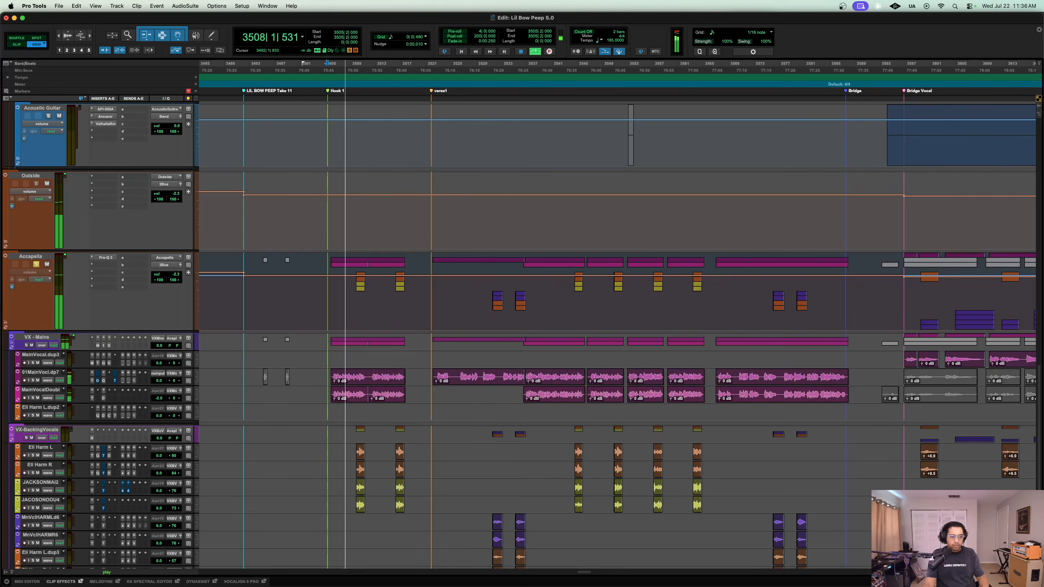
{"action": "key", "text": "super+equal"}
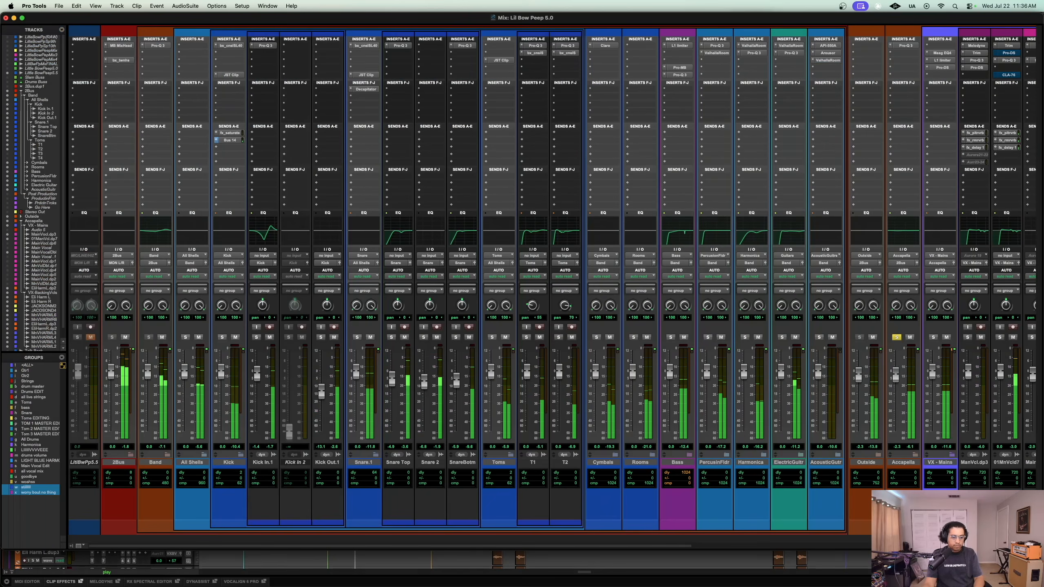
{"action": "key", "text": "super+equal"}
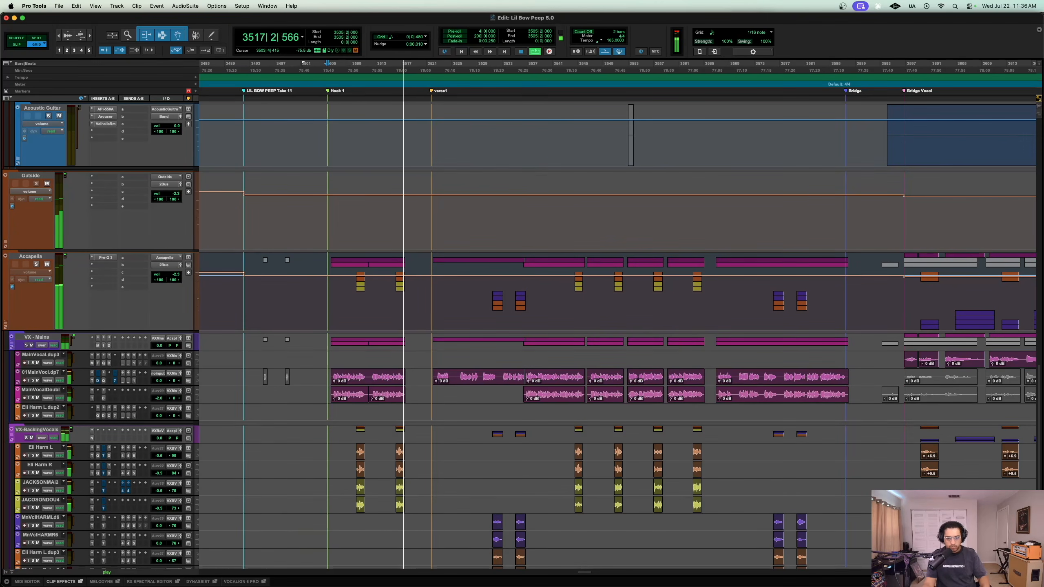
Step: Replay the unsoloed Accapella vocals in the full mix from the Hook 1 marker
{"action": "key", "text": "space"}
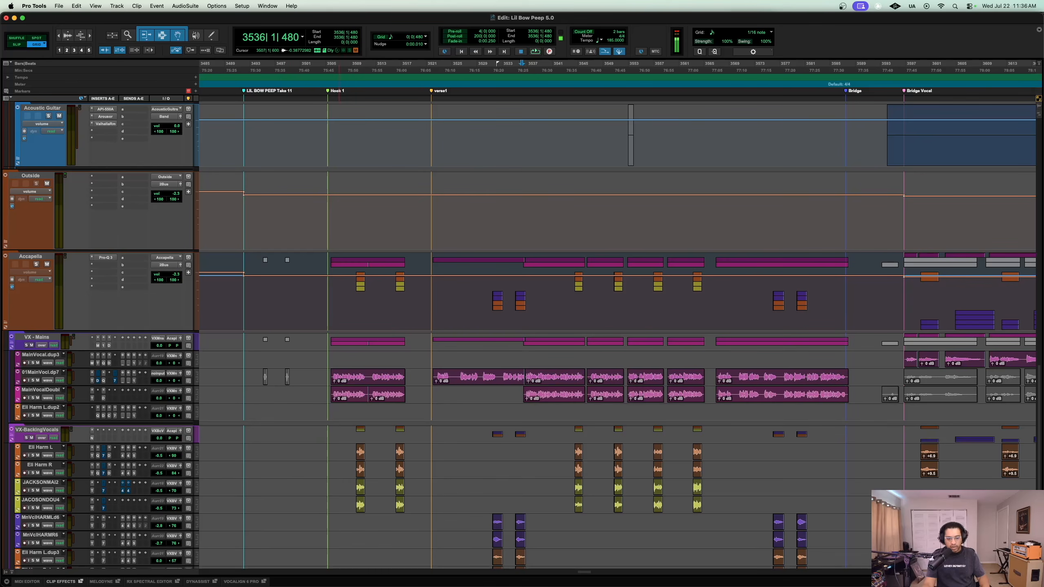
{"action": "left_click", "coordinate": [327, 357]}
{"action": "key", "text": "space"}
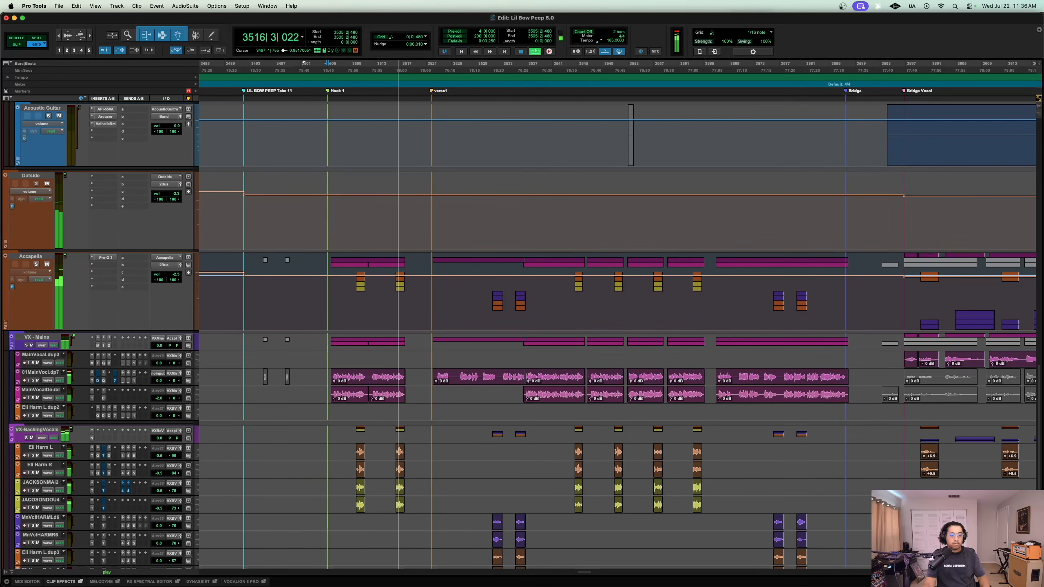
Step: Stop playback and enlarge the VX - Mains folder and its vocal tracks to expose their inserts and sends
{"action": "key", "text": "space"}
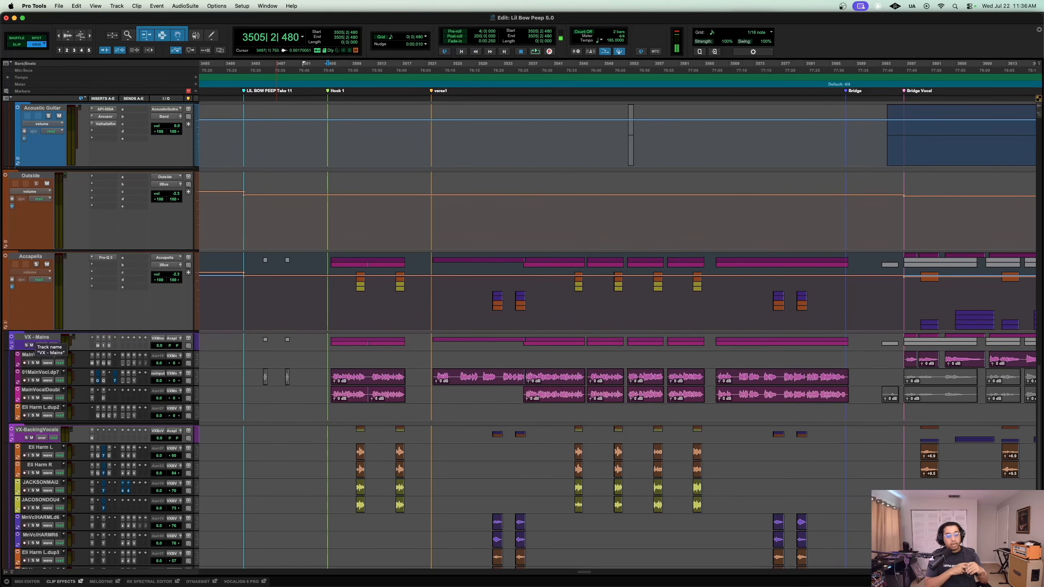
{"action": "left_click", "coordinate": [36, 337]}
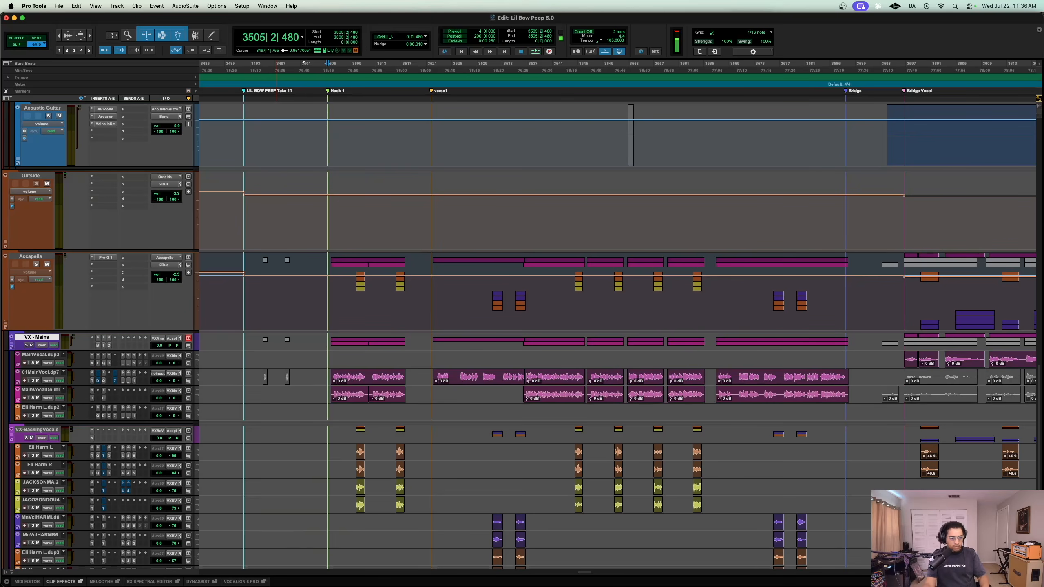
{"action": "left_click", "coordinate": [40, 407], "text": "shift"}
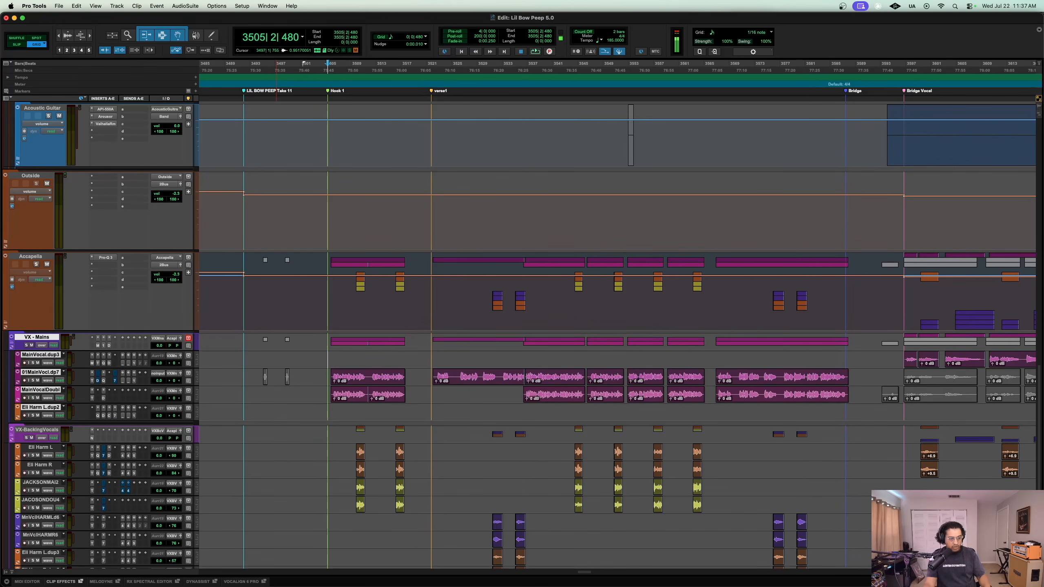
{"action": "key", "text": "ctrl+Up"}
{"action": "key", "text": "ctrl+Up"}
{"action": "key", "text": "ctrl+Up"}
{"action": "key", "text": "ctrl+Down"}
{"action": "key", "text": "ctrl+Down"}
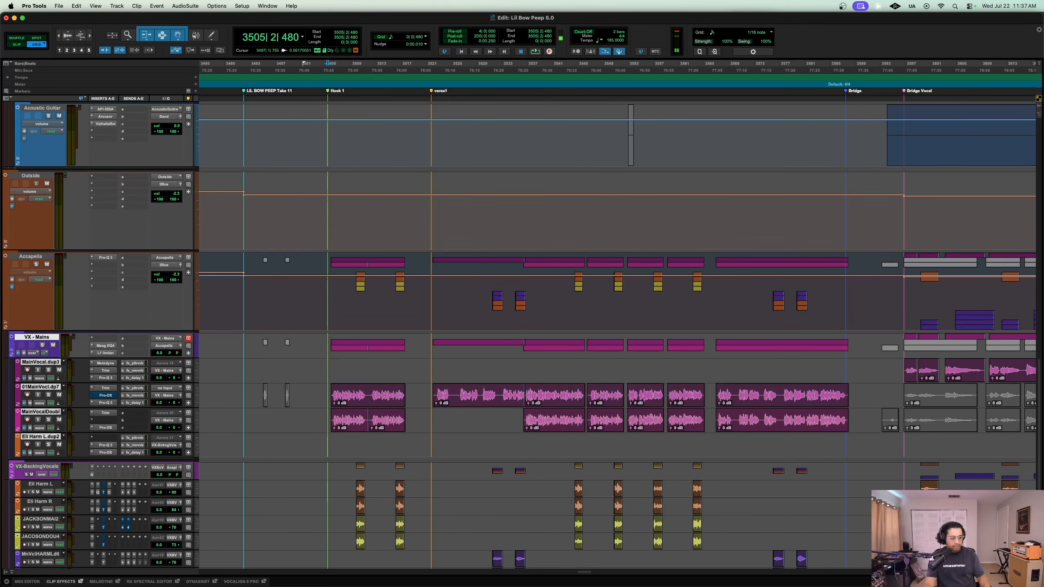
Step: Enlarge and solo the 01MainVocl.dp7 track, play it from the Hook 1 marker and frame the hook and verse clips
{"action": "left_click", "coordinate": [40, 387]}
{"action": "left_click", "coordinate": [40, 387]}
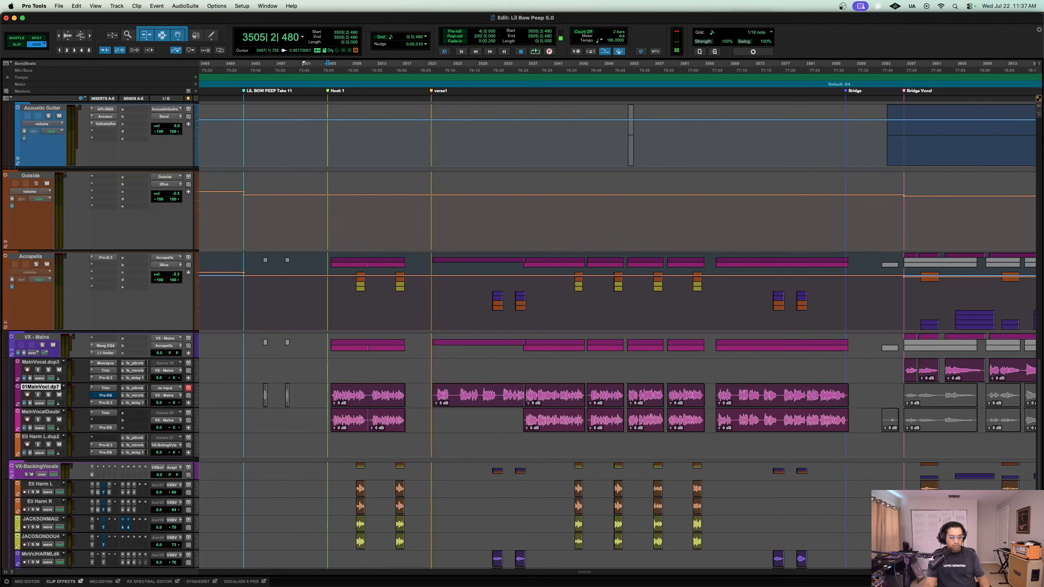
{"action": "key", "text": "ctrl+Up"}
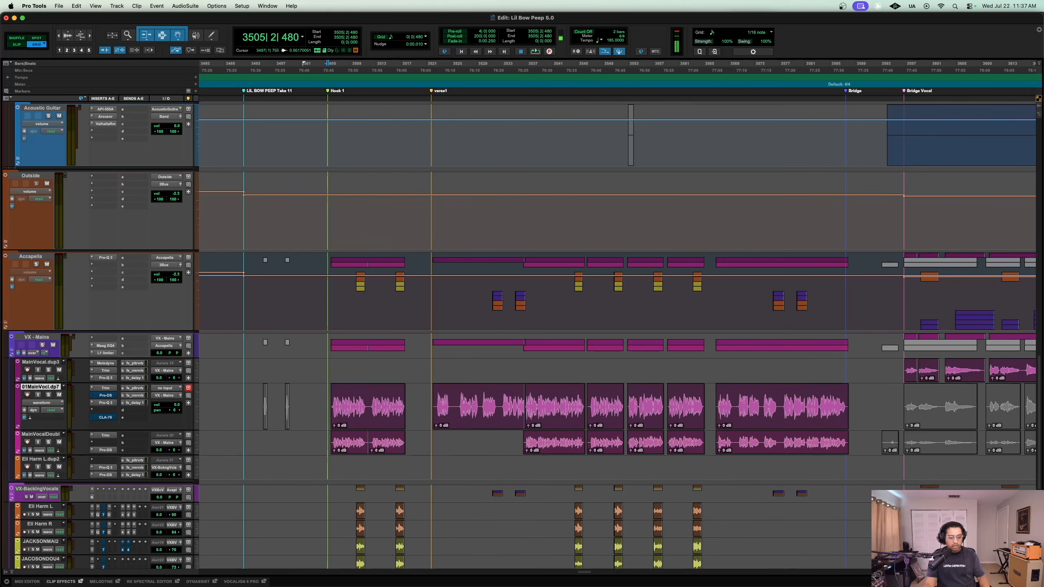
{"action": "key", "text": "shift+s"}
{"action": "key", "text": "space"}
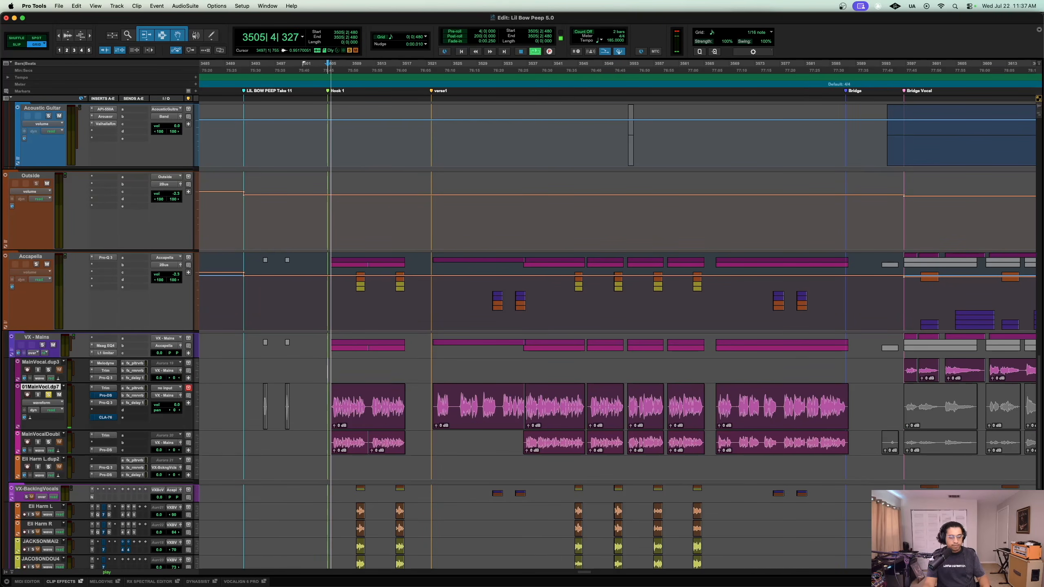
{"action": "key", "text": "t"}
{"action": "key", "text": "t"}
{"action": "scroll", "coordinate": [617, 335], "scroll_direction": "right", "scroll_amount": 6}
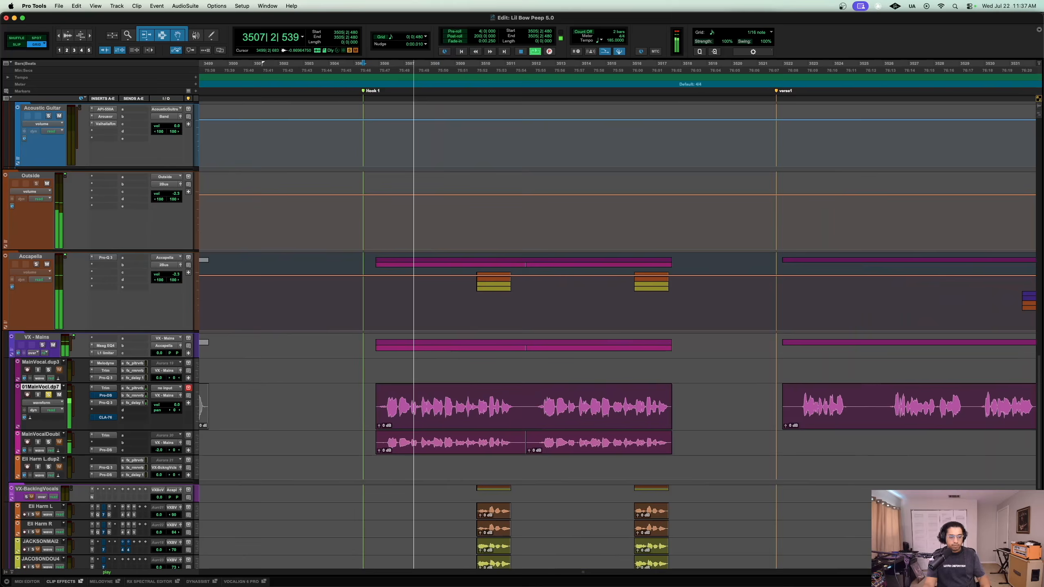
{"action": "key", "text": "r"}
{"action": "scroll", "coordinate": [617, 336], "scroll_direction": "right", "scroll_amount": 3}
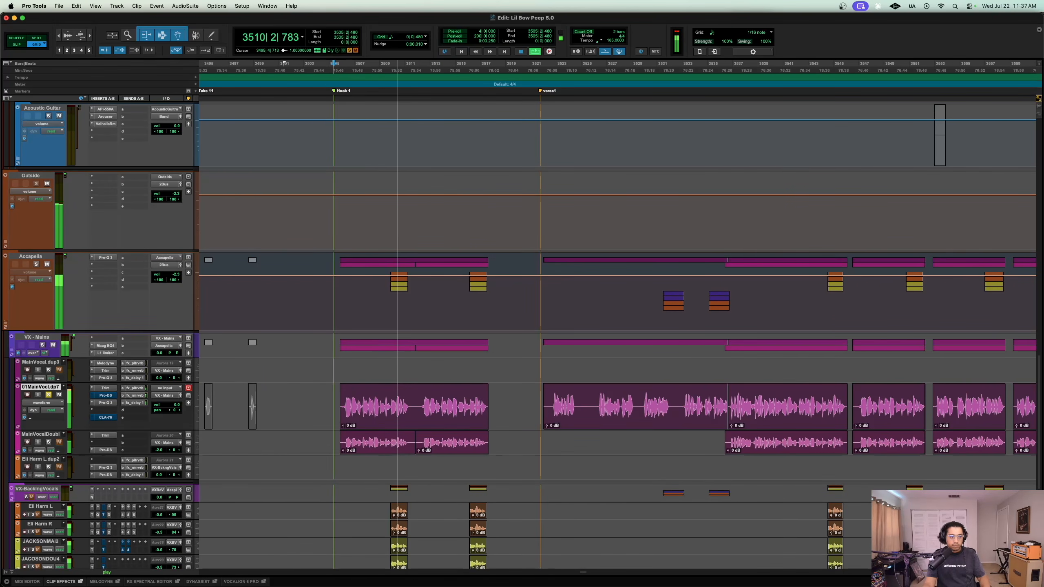
Step: Stop playback, expand the Outside folder to show the FX return tracks, and mute the main vocal's plate, room and delay sends
{"action": "left_click", "coordinate": [5, 241]}
{"action": "key", "text": "space"}
{"action": "scroll", "coordinate": [534, 329], "scroll_direction": "down", "scroll_amount": 5}
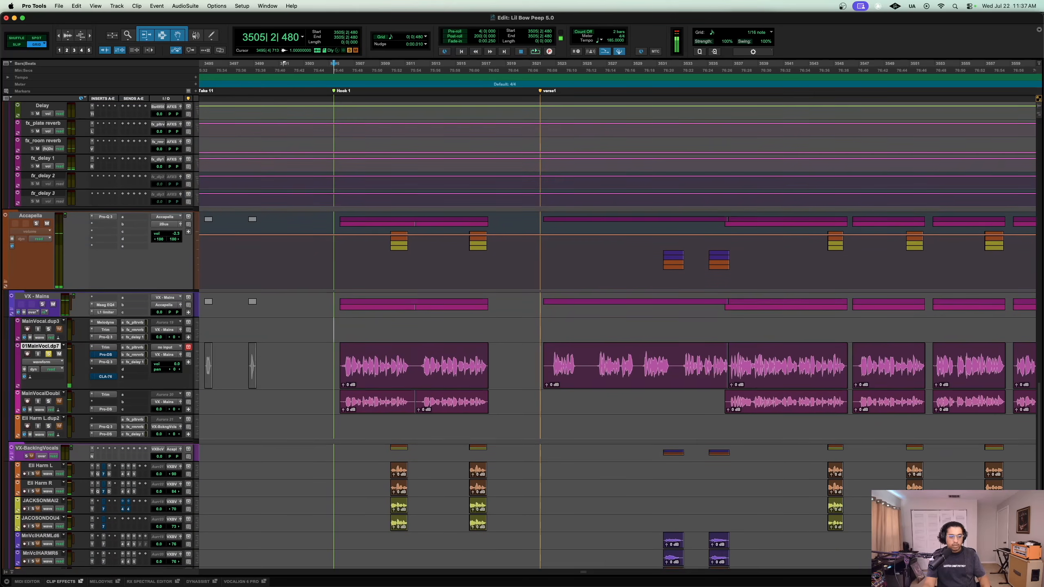
{"action": "left_click", "coordinate": [135, 348], "text": "super"}
{"action": "left_click", "coordinate": [135, 354], "text": "super"}
{"action": "left_click", "coordinate": [135, 362], "text": "super"}
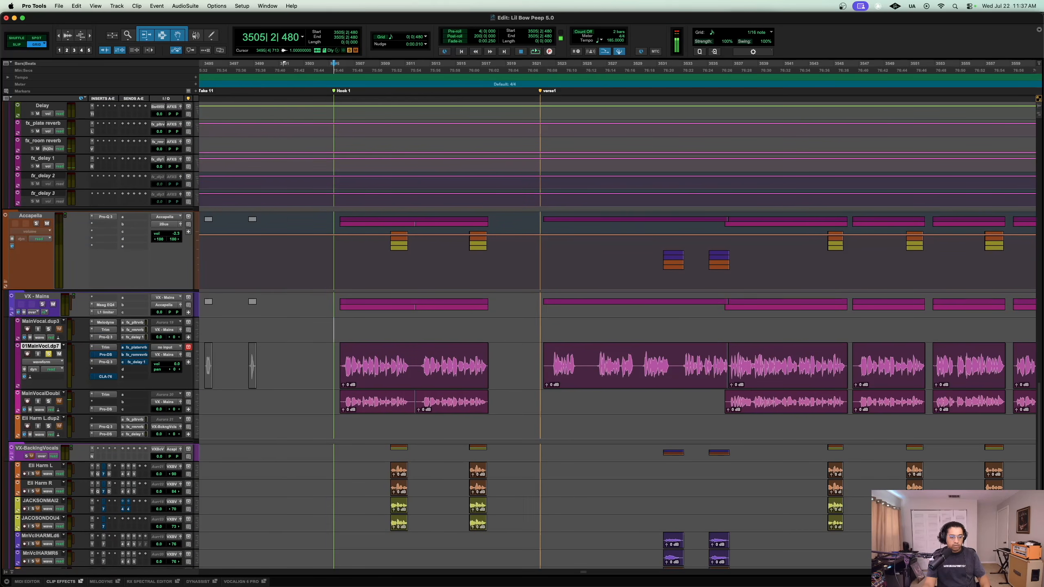
Step: Audition the soloed main vocal with only its plate reverb send active, inspecting Little Plate on the fx_plate reverb track before closing it
{"action": "left_click", "coordinate": [134, 347], "text": "super"}
{"action": "key", "text": "space"}
{"action": "scroll", "coordinate": [534, 329], "scroll_direction": "up", "scroll_amount": 1}
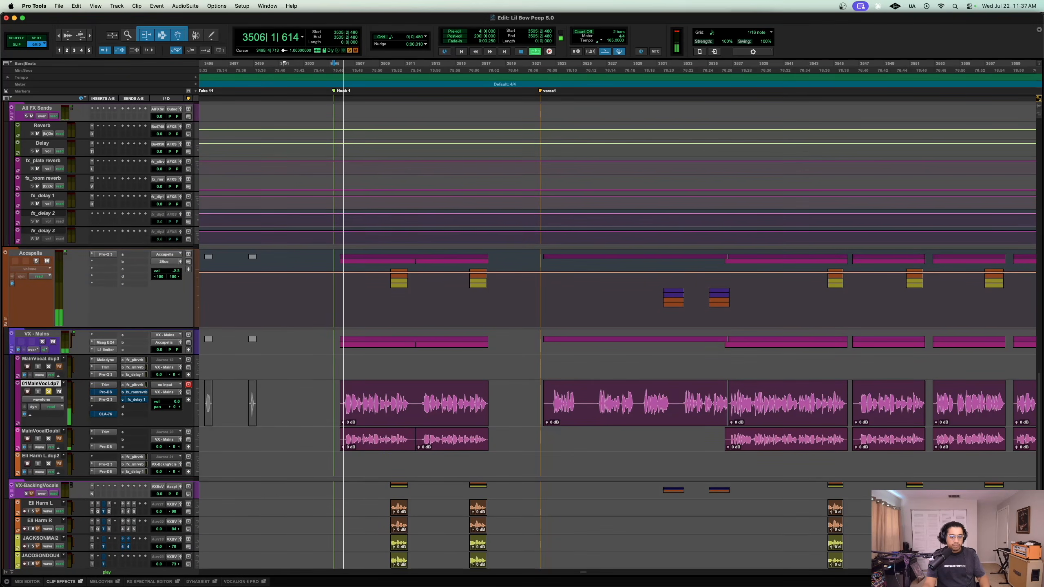
{"action": "left_click", "coordinate": [92, 169]}
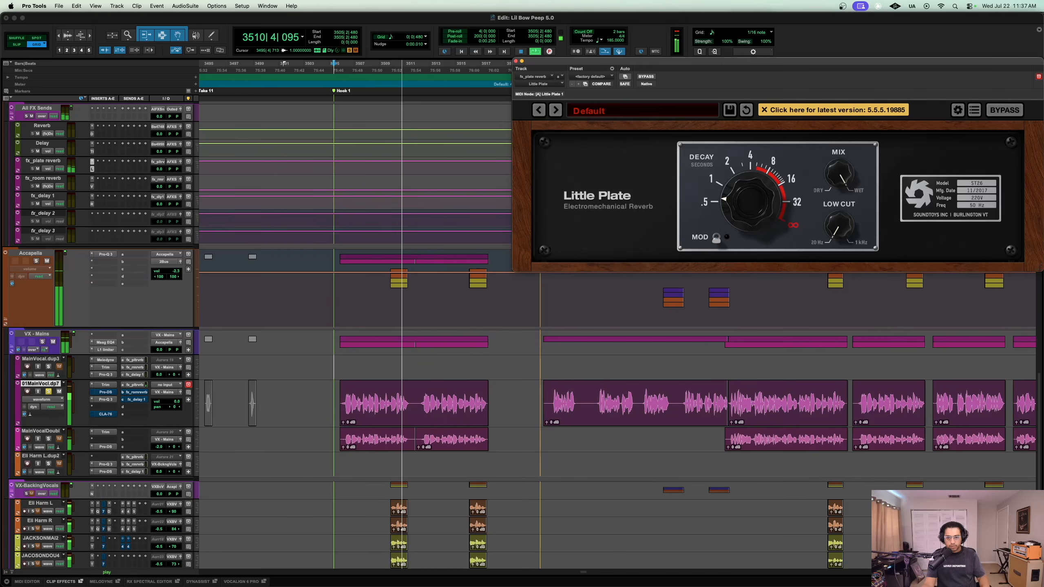
{"action": "key", "text": "space"}
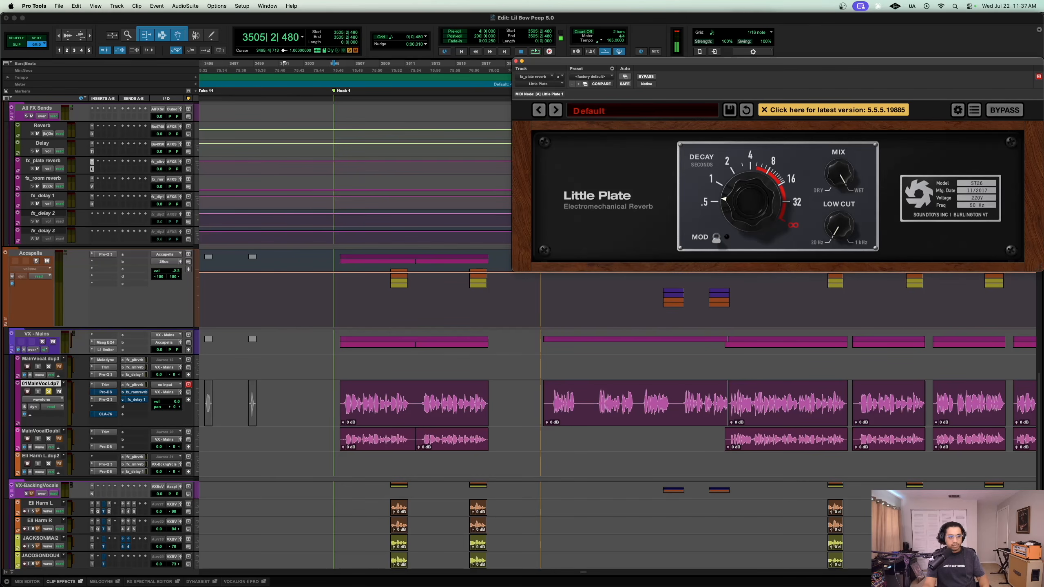
{"action": "key", "text": "super+w"}
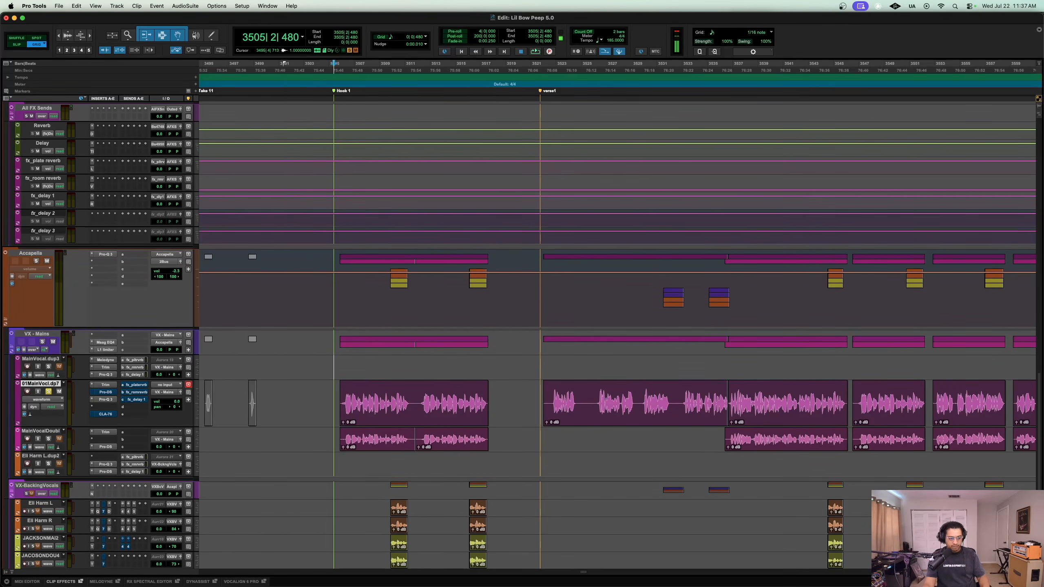
Step: Audition the main vocal with only its room reverb send active, enlarging the fx_room reverb track and inspecting its ValhallaVintageVerb
{"action": "key", "text": "space"}
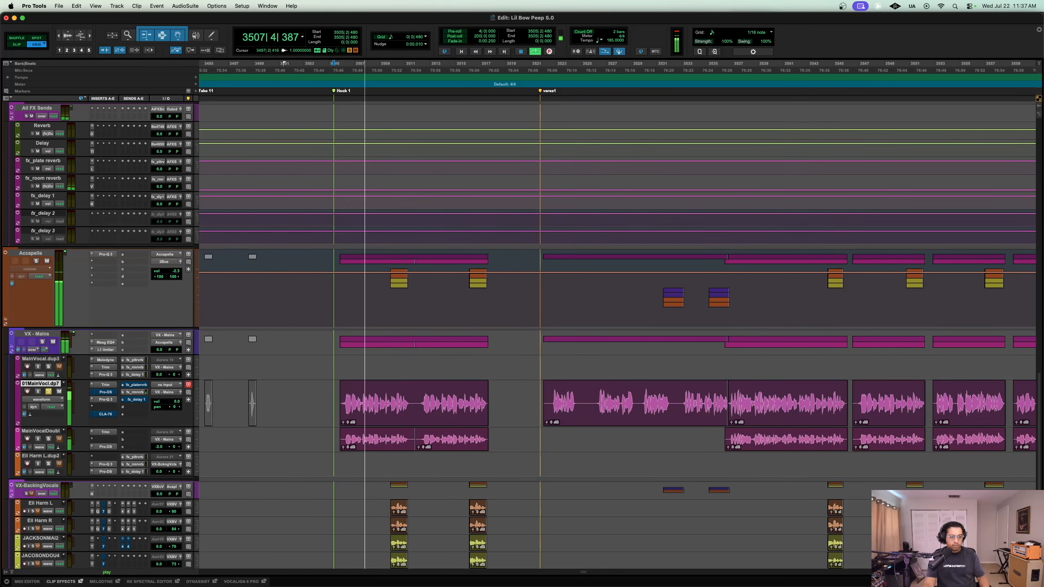
{"action": "key", "text": "ctrl+Up"}
{"action": "key", "text": "ctrl+Up"}
{"action": "key", "text": "space"}
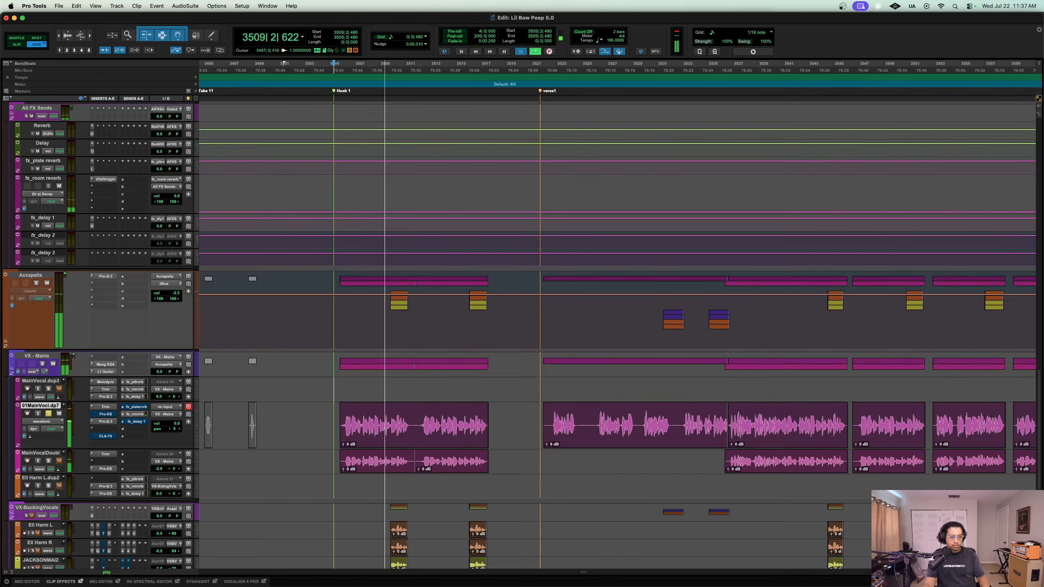
{"action": "left_click", "coordinate": [106, 180]}
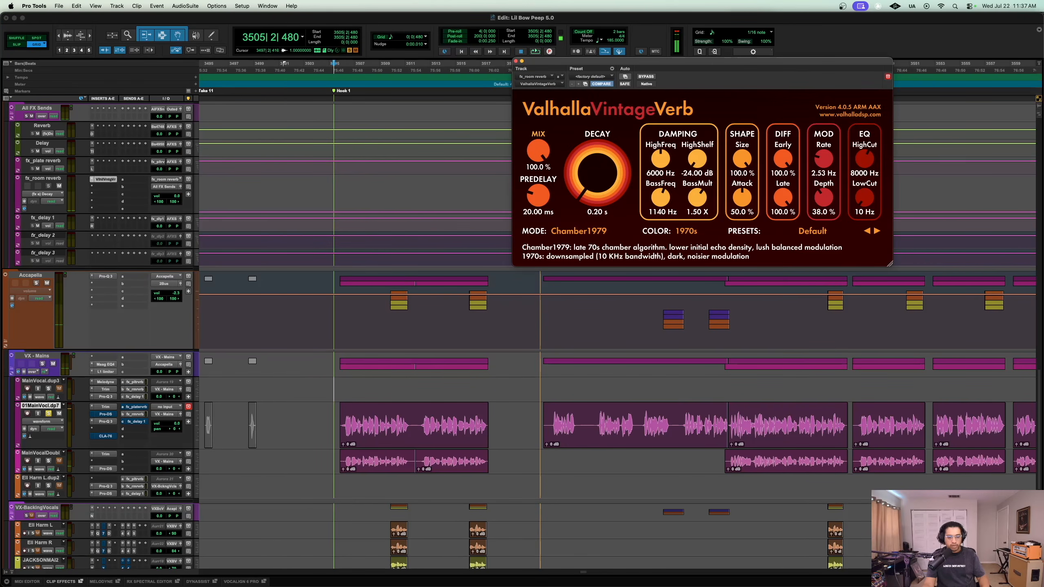
{"action": "left_click", "coordinate": [351, 388]}
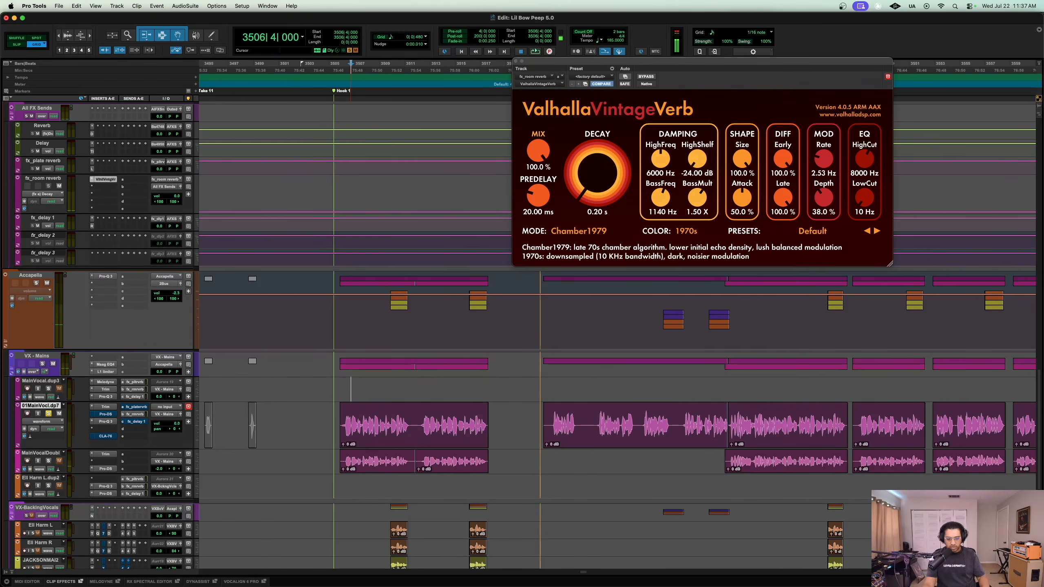
{"action": "key", "text": "space"}
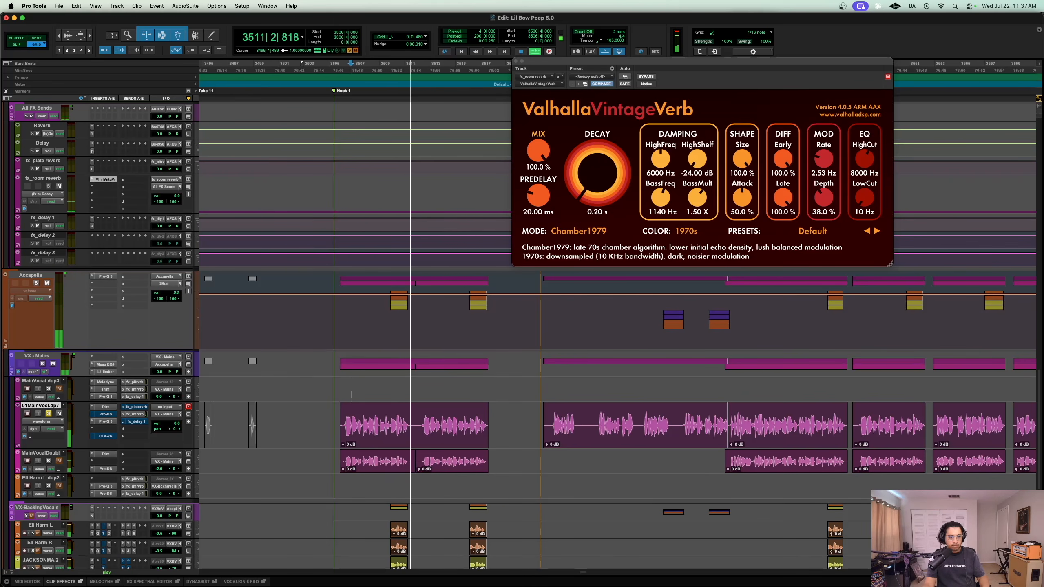
{"action": "key", "text": "space"}
Step: Audition the main vocal with only its delay send active and inspect Reel Tape Delay on the fx_delay 1 track
{"action": "scroll", "coordinate": [534, 329], "scroll_direction": "up", "scroll_amount": 5}
{"action": "scroll", "coordinate": [534, 329], "scroll_direction": "down", "scroll_amount": 6}
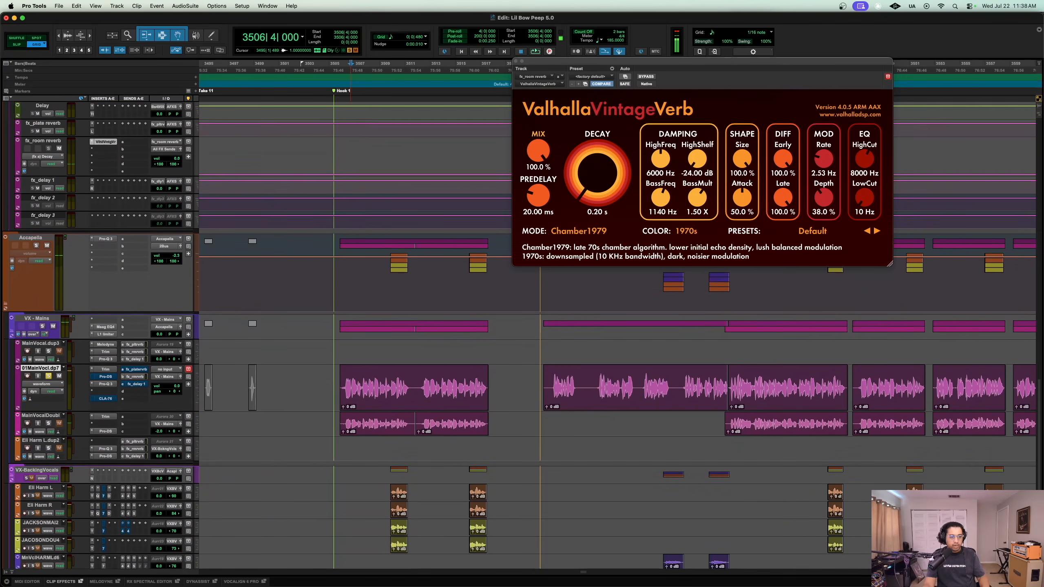
{"action": "key", "text": "space"}
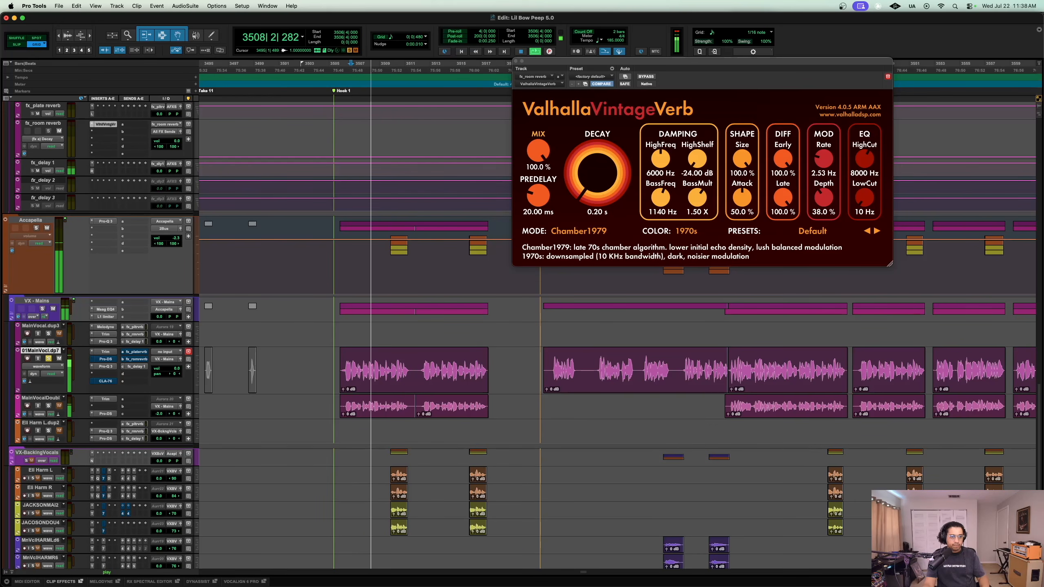
{"action": "left_click", "coordinate": [92, 171]}
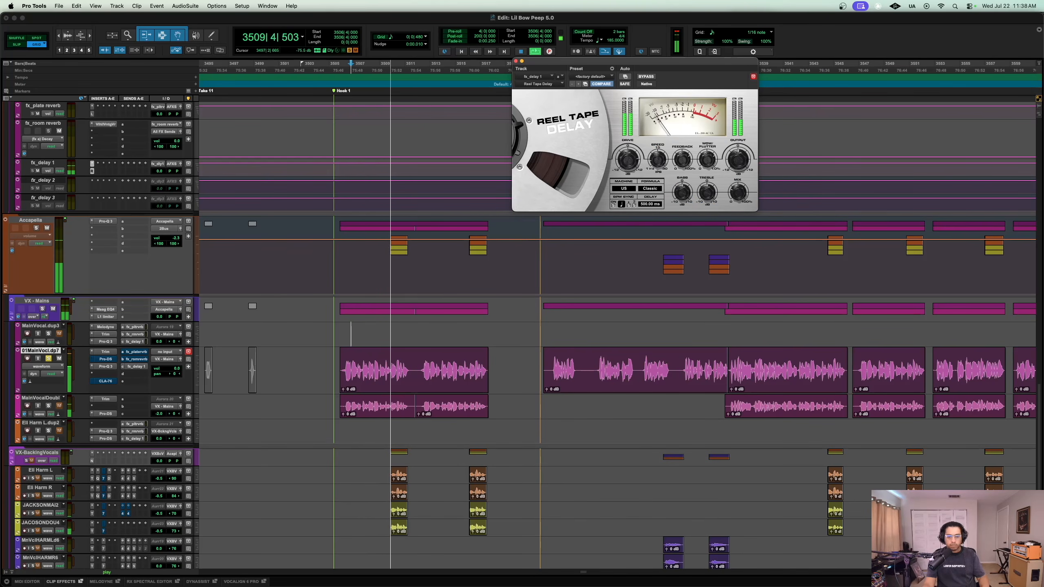
{"action": "key", "text": "space"}
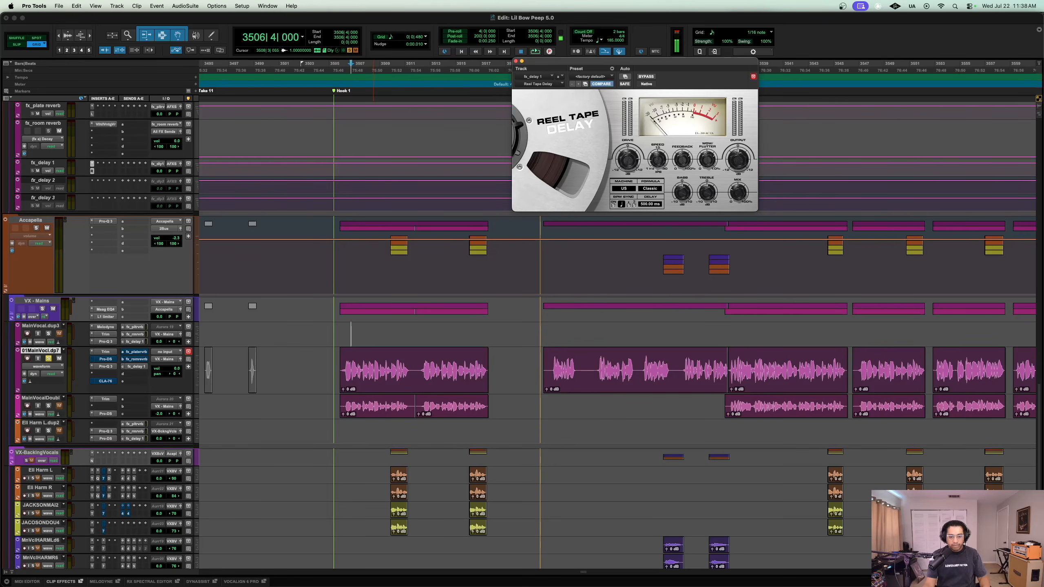
Step: Play the main vocal with all its effect sends from 3506|1|000, open its Trim insert and enlarge the VX - Mains folder track
{"action": "left_click", "coordinate": [346, 334]}
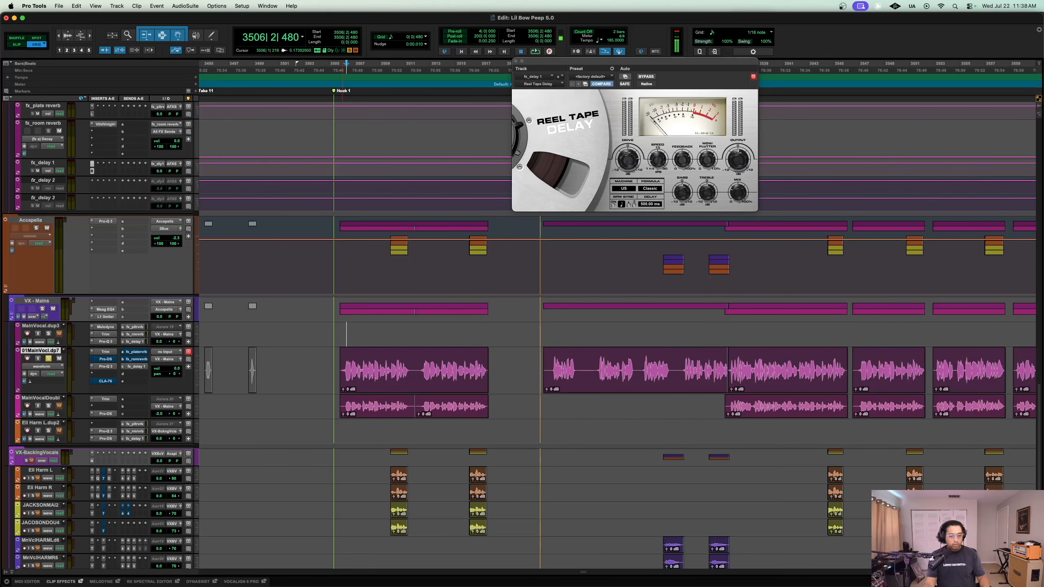
{"action": "left_click", "coordinate": [343, 331]}
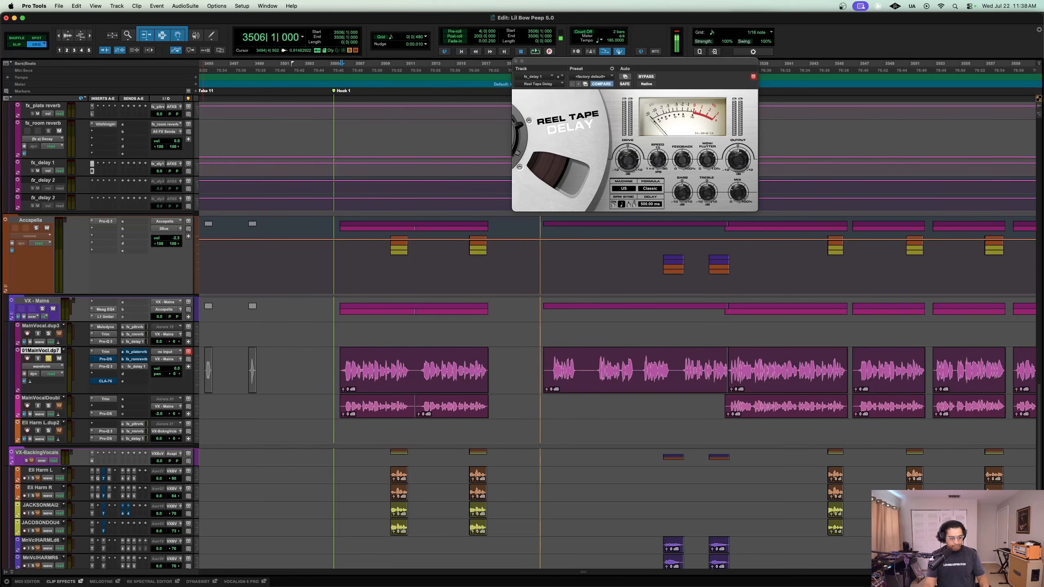
{"action": "key", "text": "space"}
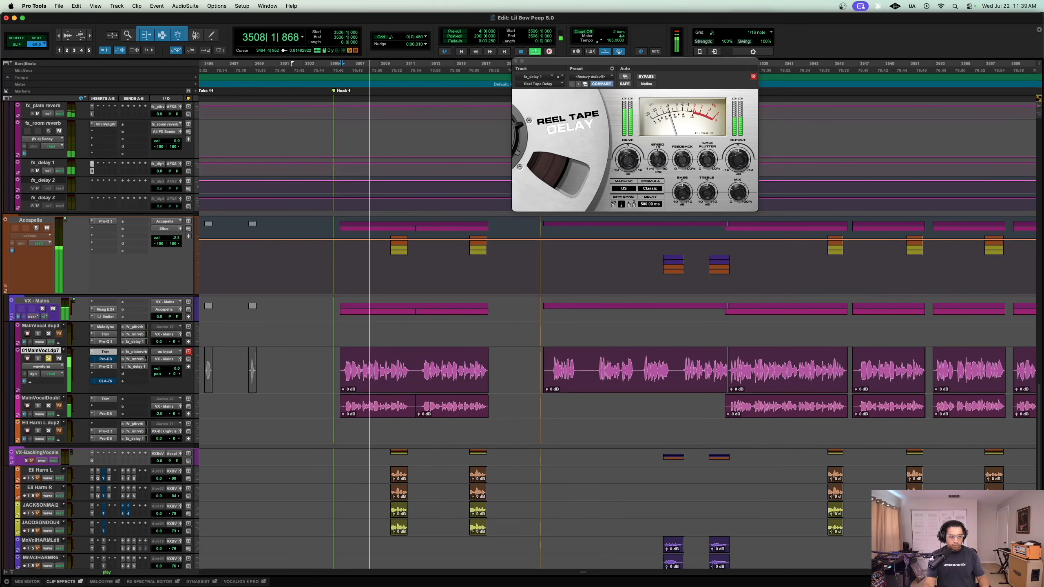
{"action": "left_click", "coordinate": [105, 351]}
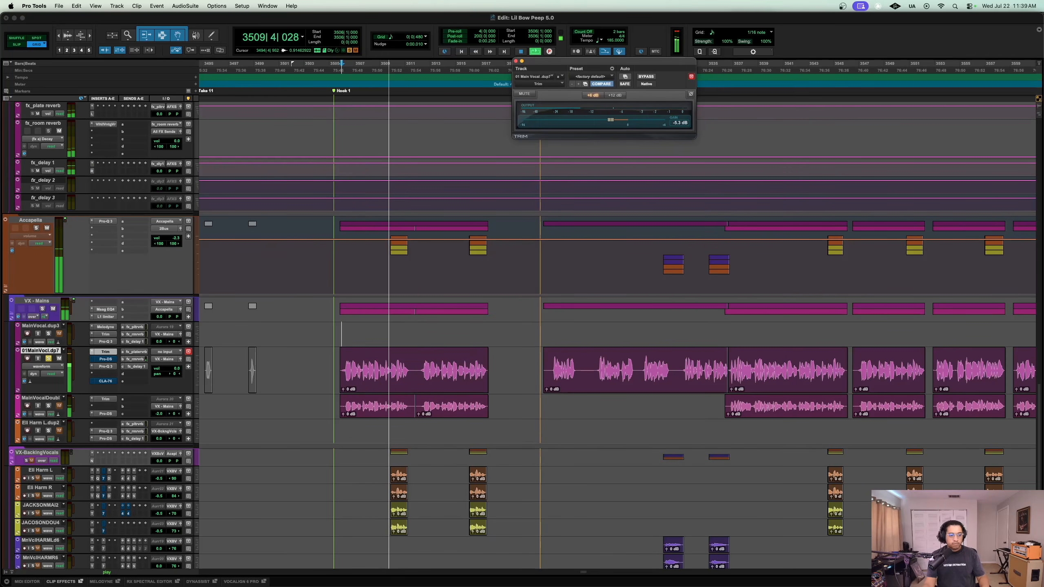
{"action": "mouse_move", "coordinate": [105, 322]}
{"action": "left_mouse_down"}
{"action": "mouse_move", "coordinate": [106, 350]}
{"action": "mouse_move", "coordinate": [105, 337]}
{"action": "left_mouse_up"}
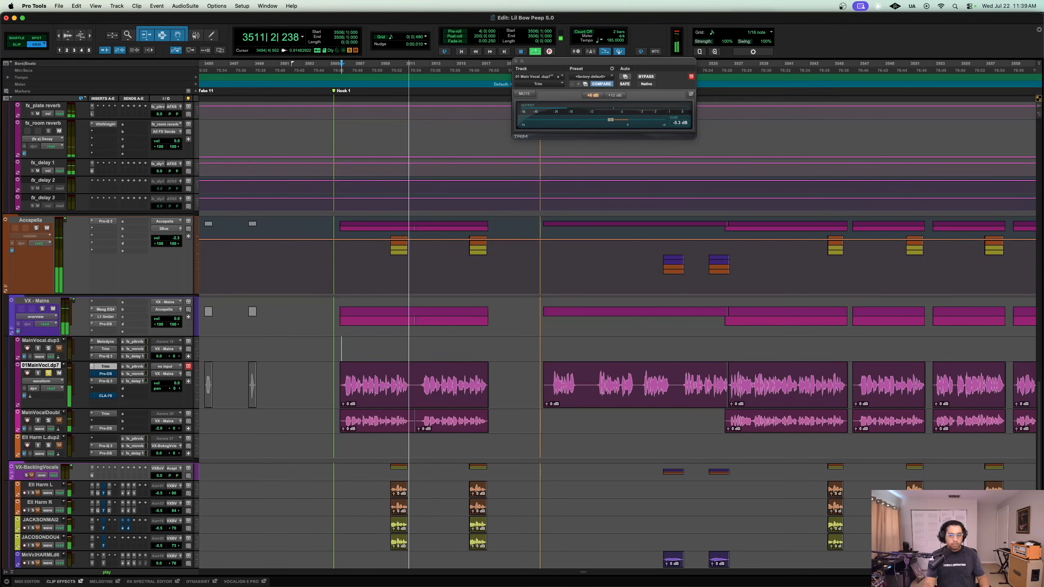
{"action": "key", "text": "space"}
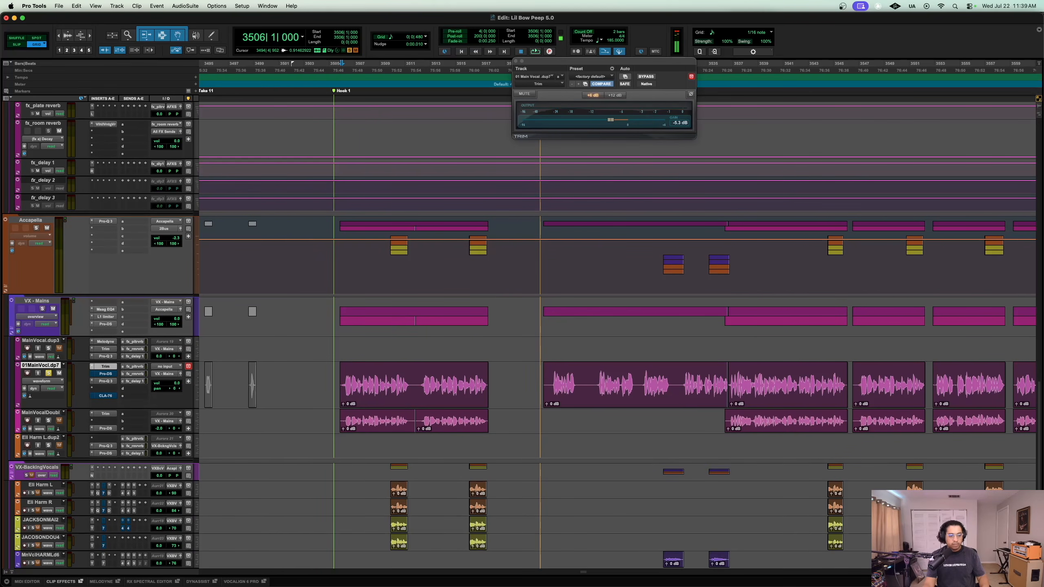
Step: Open the main vocal's FabFilter Pro-Q 3 and audition its low-mid boost band on its own during playback
{"action": "left_click", "coordinate": [105, 381]}
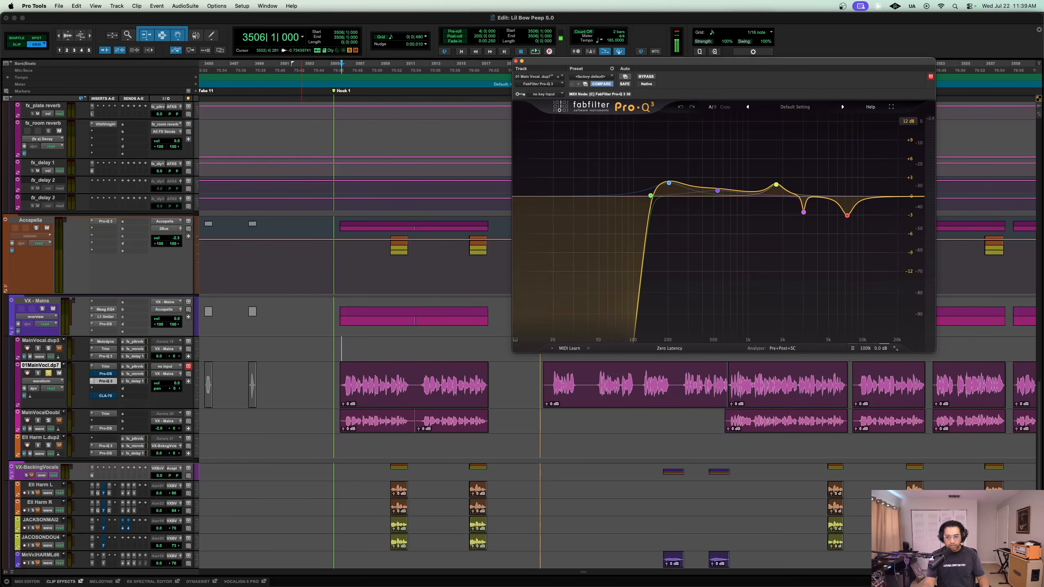
{"action": "mouse_move", "coordinate": [668, 183]}
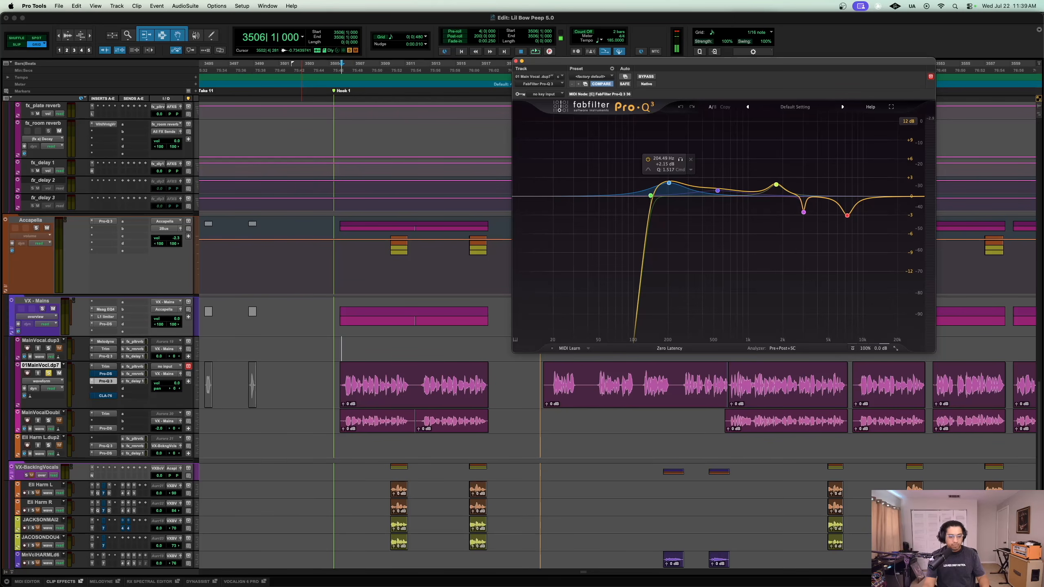
{"action": "key", "text": "space"}
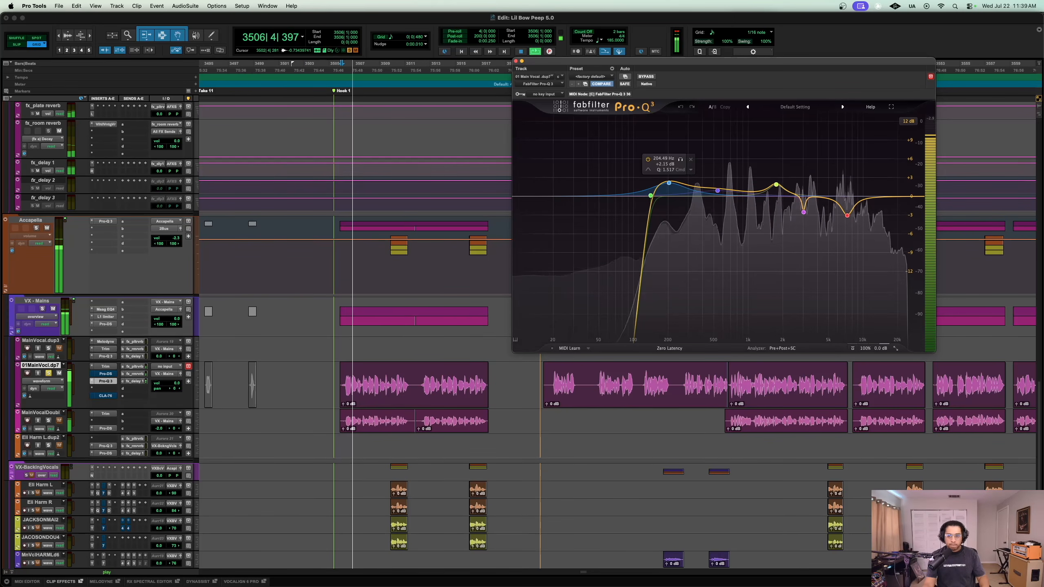
{"action": "left_click", "coordinate": [680, 160]}
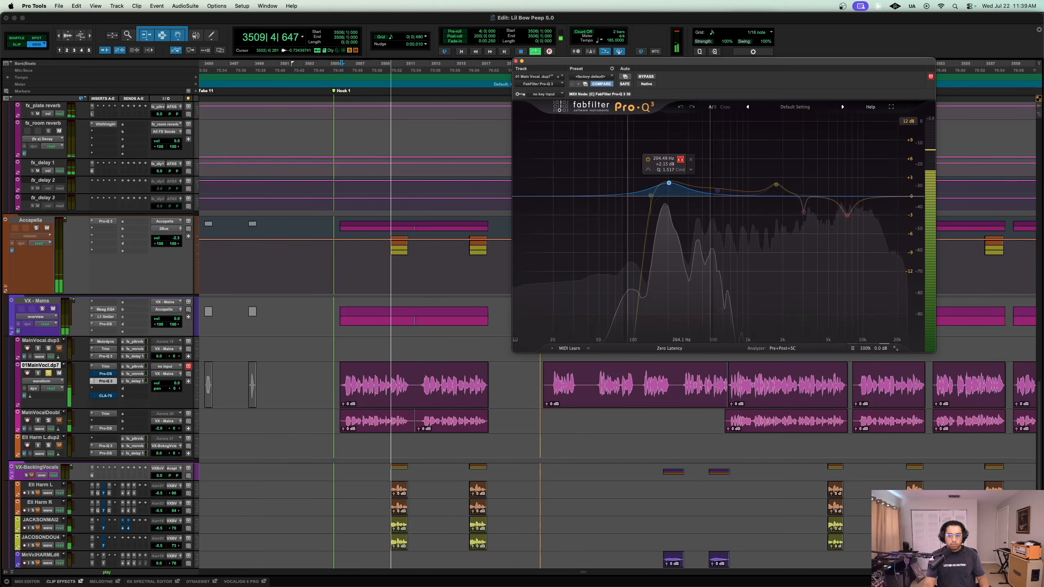
{"action": "left_click", "coordinate": [681, 160]}
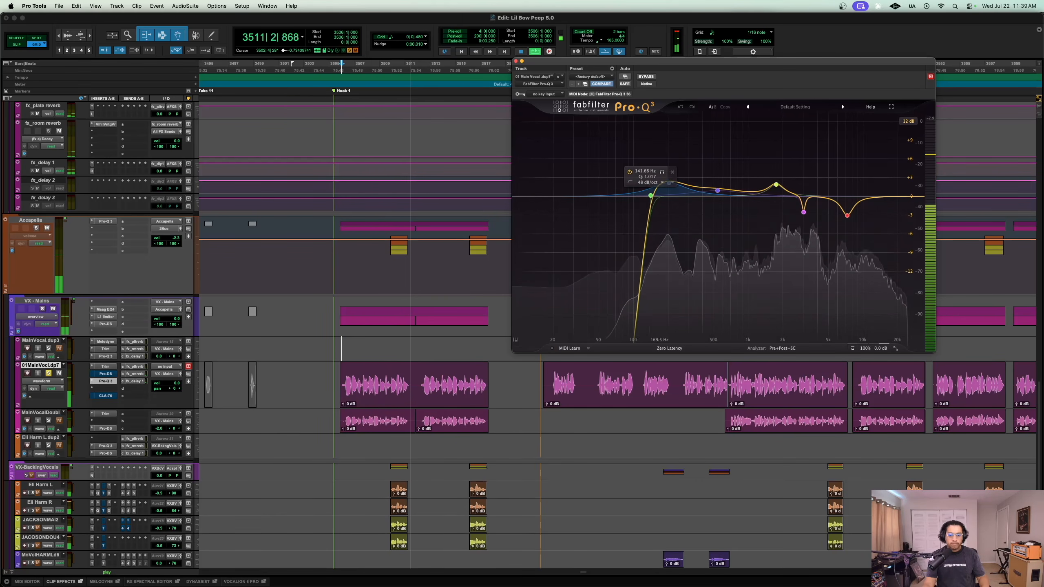
Step: Stop playback and replay the main vocal from 3506|4|000 while checking its Pro-Q 3 band settings
{"action": "key", "text": "space"}
{"action": "mouse_move", "coordinate": [804, 212]}
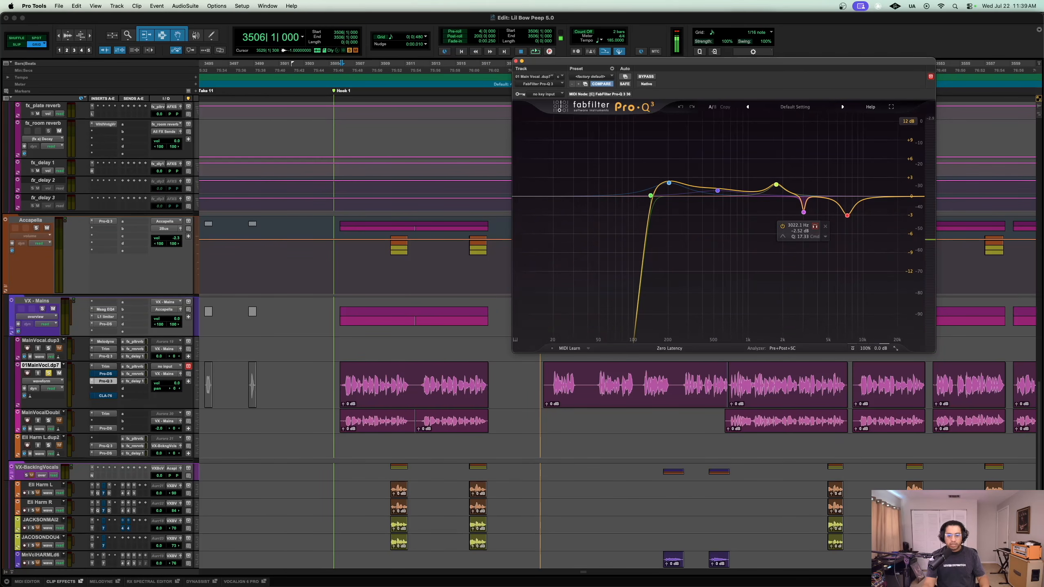
{"action": "left_click", "coordinate": [350, 377]}
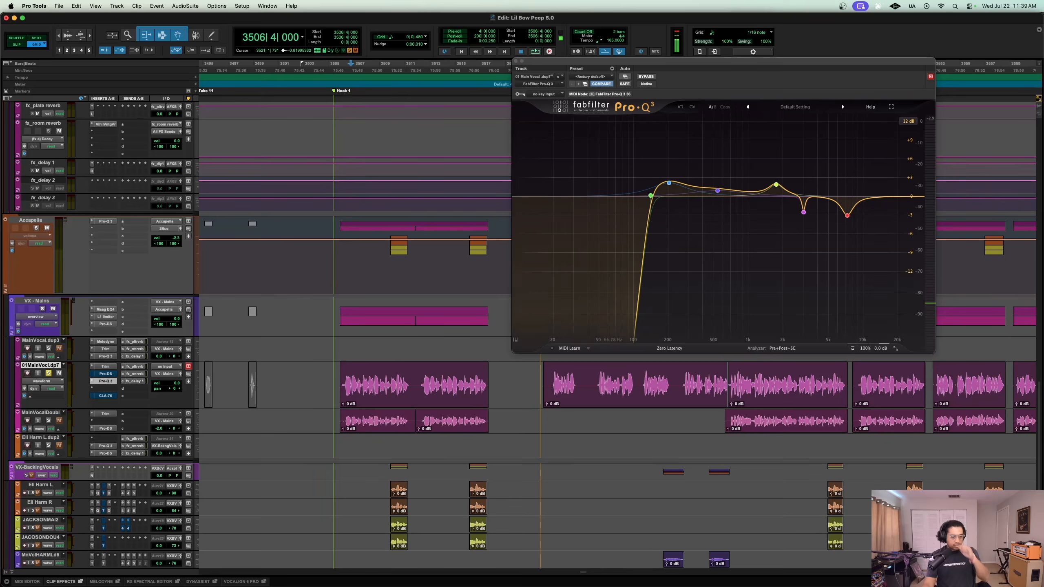
{"action": "mouse_move", "coordinate": [803, 212]}
{"action": "key", "text": "space"}
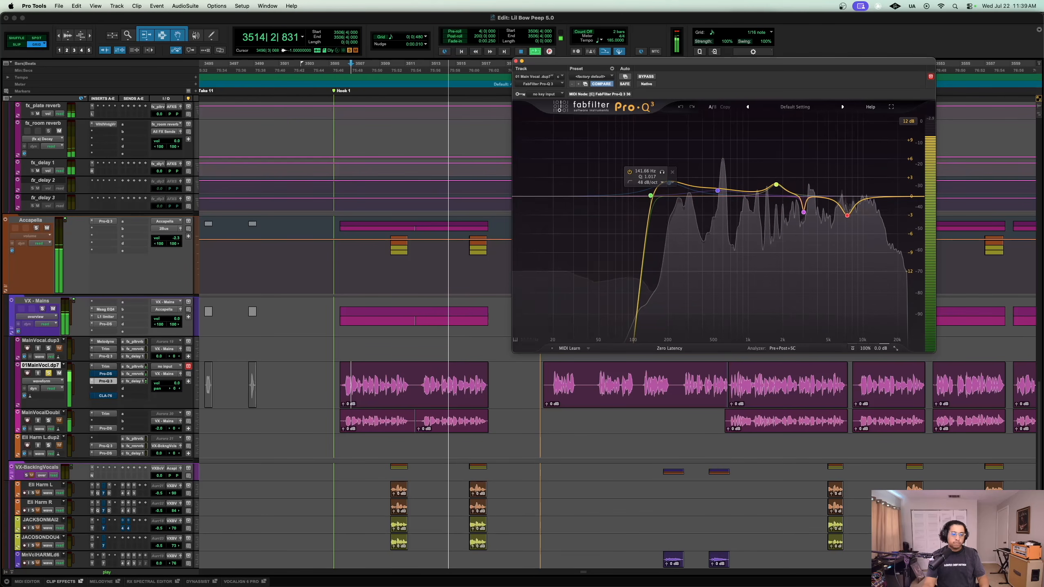
{"action": "key", "text": "space"}
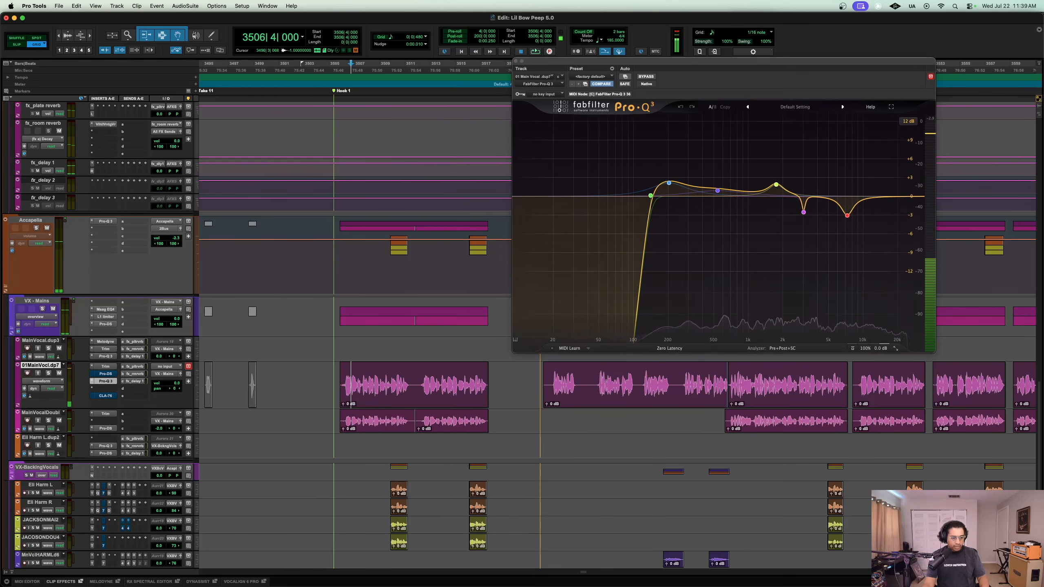
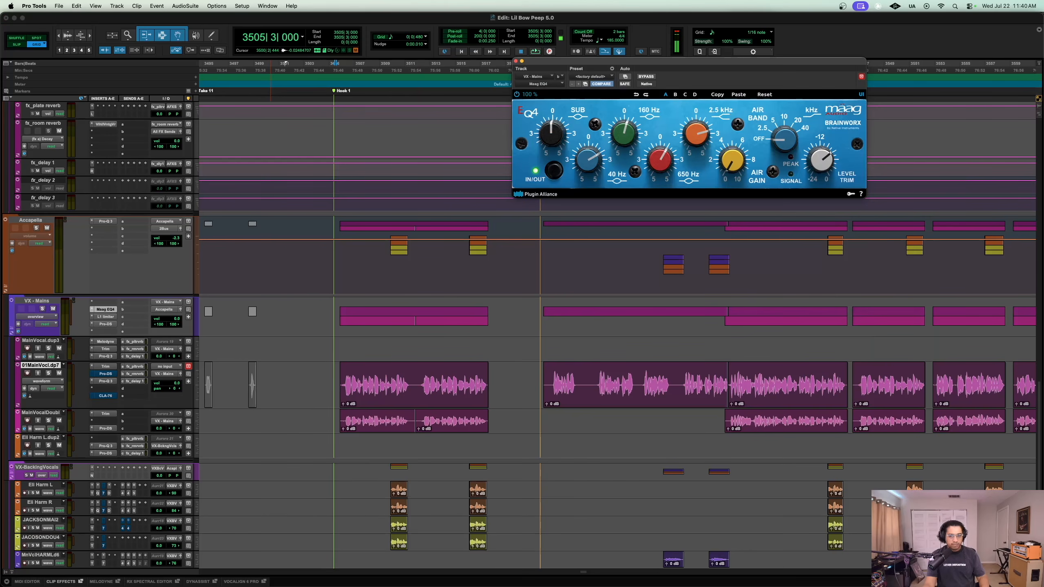
Step: Audition the vocals through the VX - Mains folder's Maag EQ4 from 3505|3|000, restarting playback once to listen again
{"action": "key", "text": "space"}
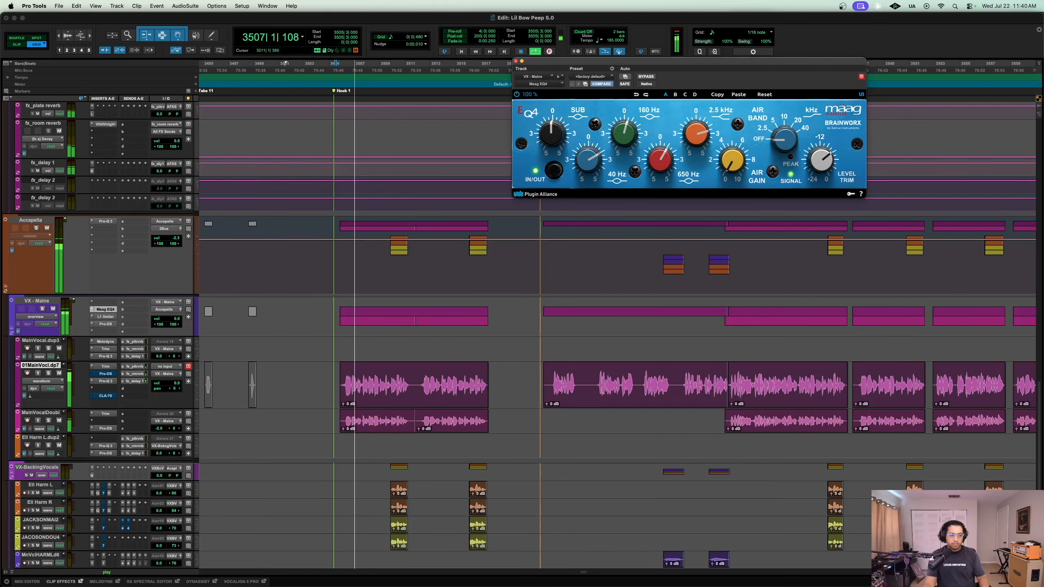
{"action": "scroll", "coordinate": [534, 313], "scroll_direction": "up", "scroll_amount": 5}
{"action": "scroll", "coordinate": [534, 312], "scroll_direction": "down", "scroll_amount": 2}
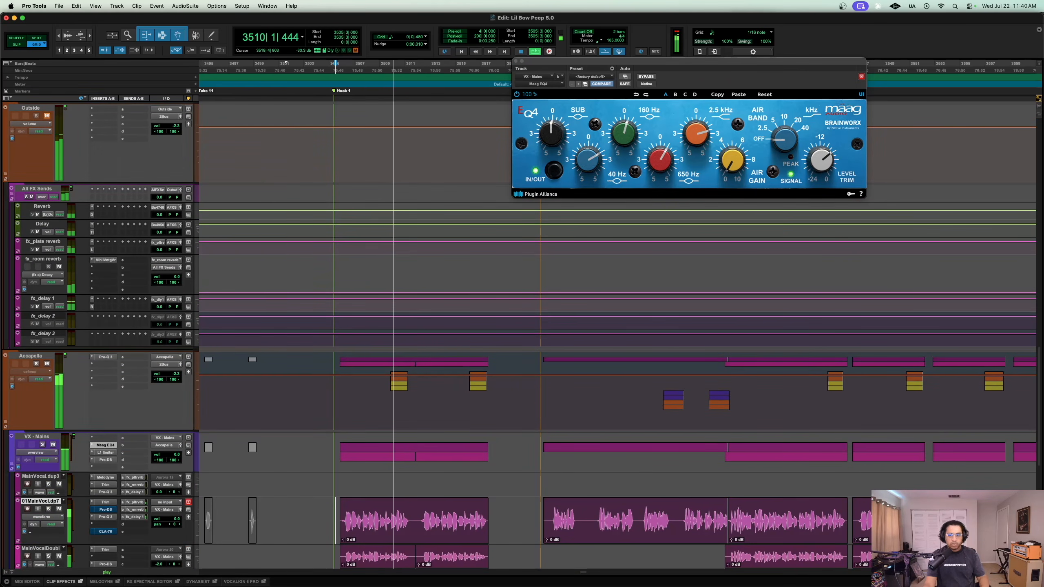
{"action": "key", "text": "space"}
{"action": "key", "text": "space"}
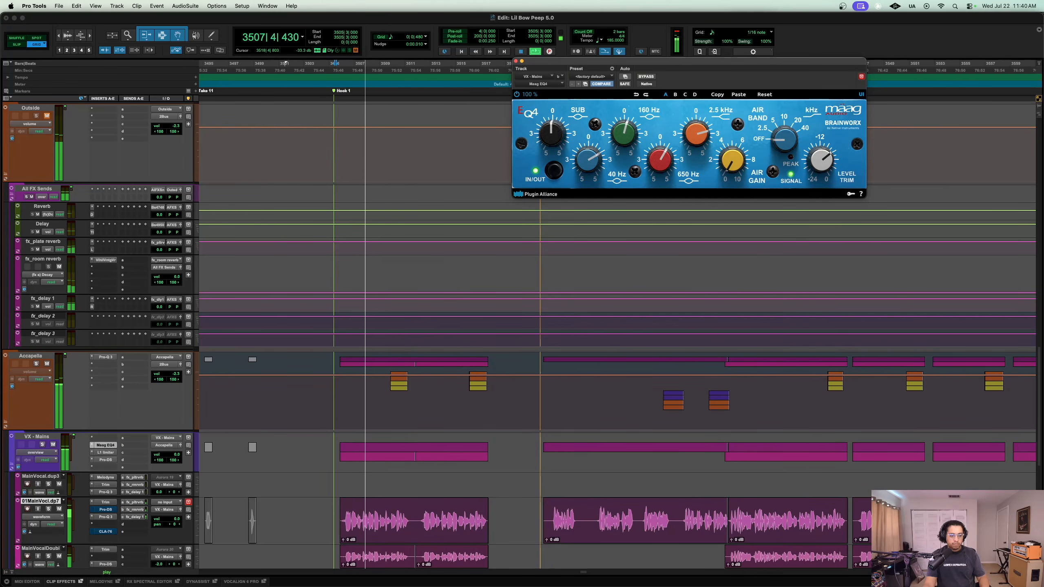
{"action": "key", "text": "space"}
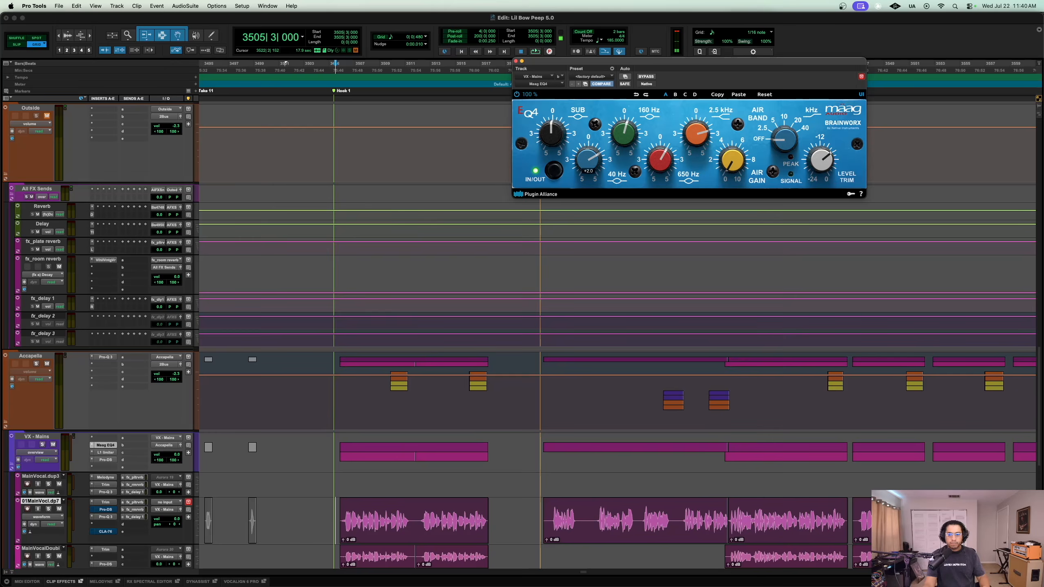
Step: Inspect the L1 limiter and the Pro-DS on the VX - Mains folder, auditioning the vocals with each one open
{"action": "scroll", "coordinate": [522, 335], "scroll_direction": "down", "scroll_amount": 5}
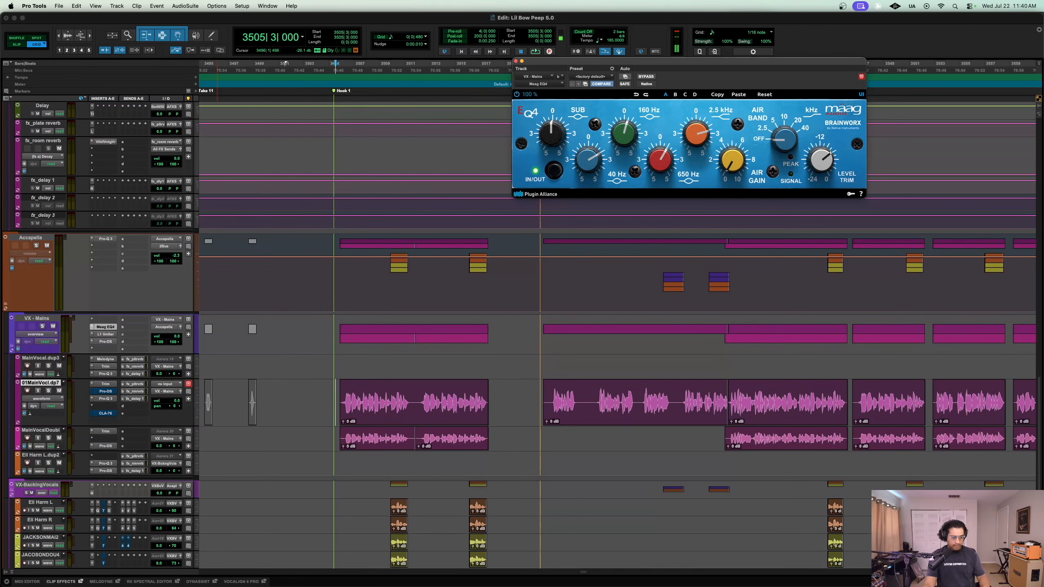
{"action": "left_click", "coordinate": [105, 334]}
{"action": "key", "text": "space"}
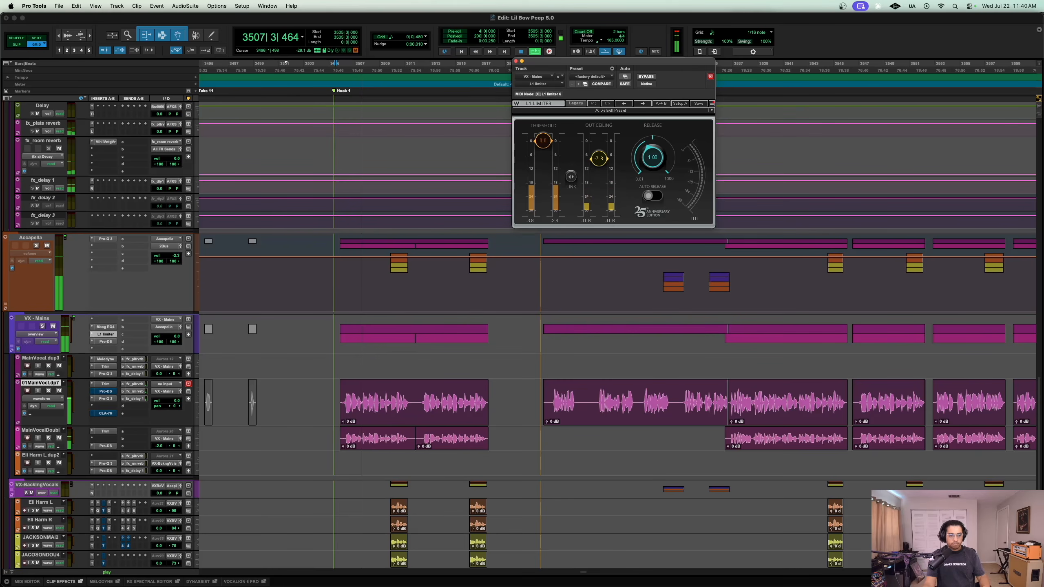
{"action": "key", "text": "space"}
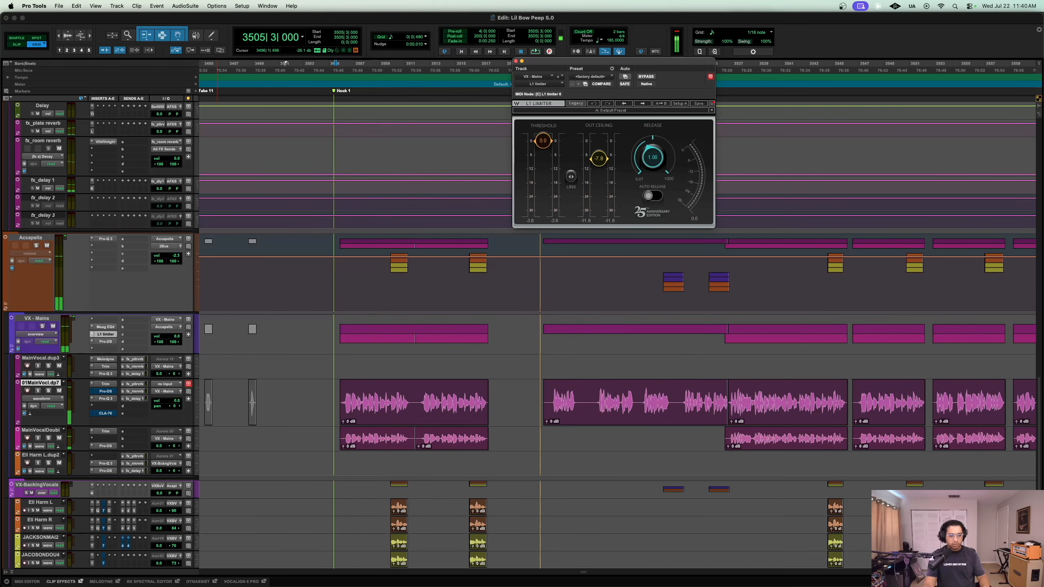
{"action": "left_click", "coordinate": [105, 342]}
{"action": "key", "text": "space"}
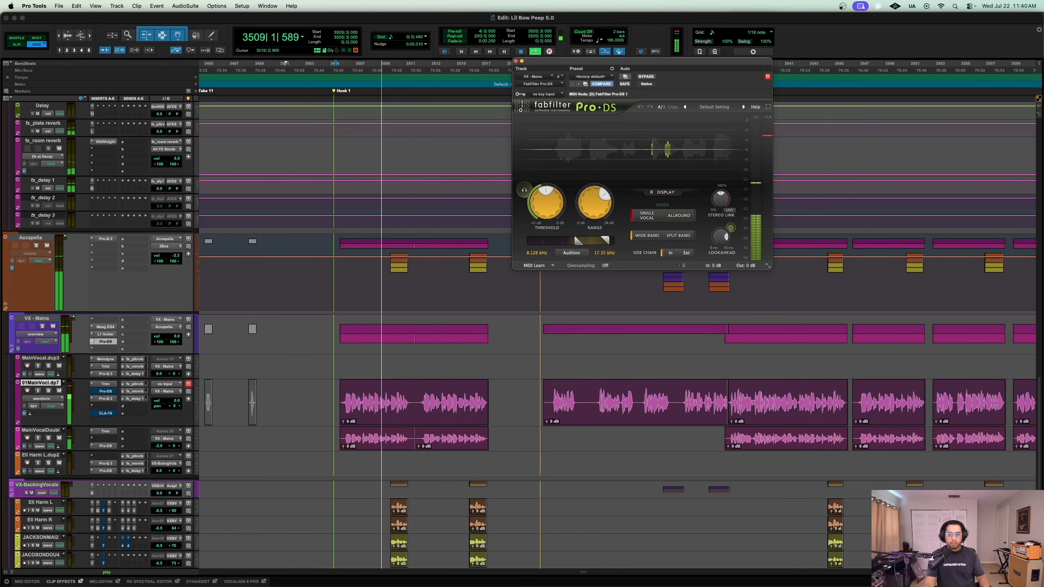
{"action": "key", "text": "space"}
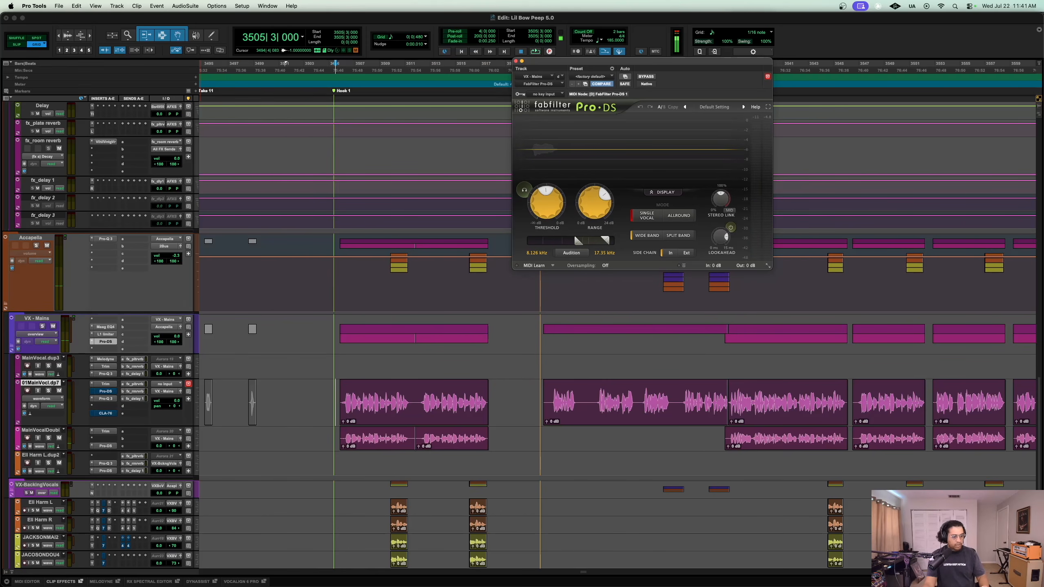
Step: Enlarge the main vocal and its double tracks, zoom in on the hook clips and open the double's Trim insert
{"action": "left_click", "coordinate": [41, 430], "text": "shift"}
{"action": "key", "text": "ctrl+Up"}
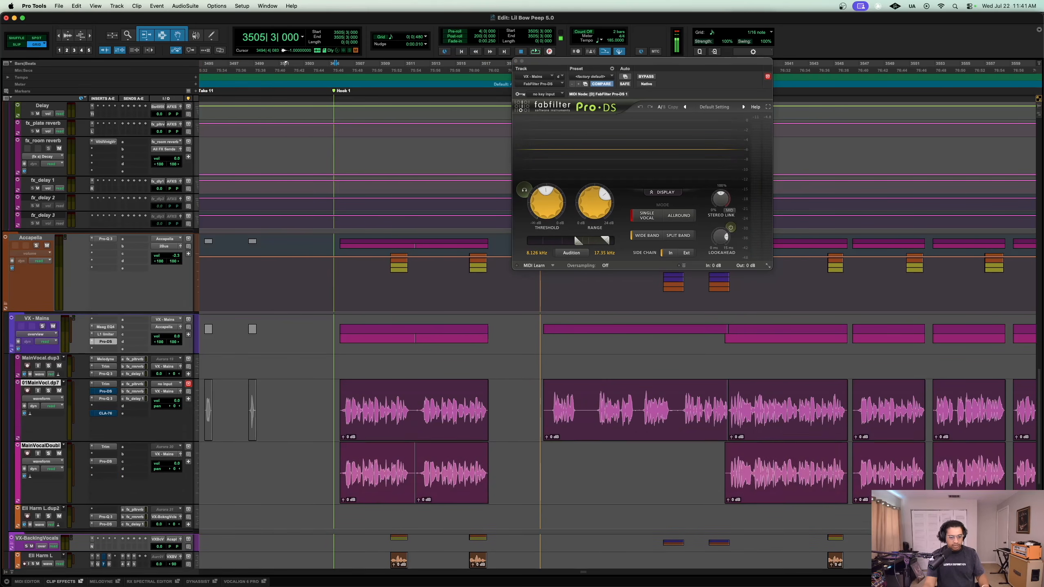
{"action": "scroll", "coordinate": [411, 370], "scroll_direction": "down", "scroll_amount": 4}
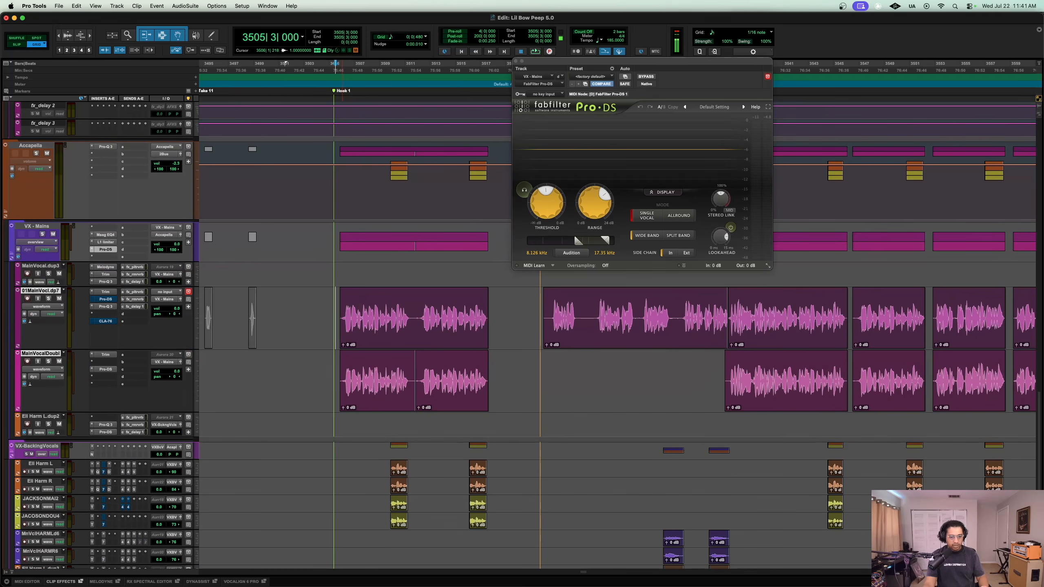
{"action": "key", "text": "super+bracketright"}
{"action": "key", "text": "super+bracketright"}
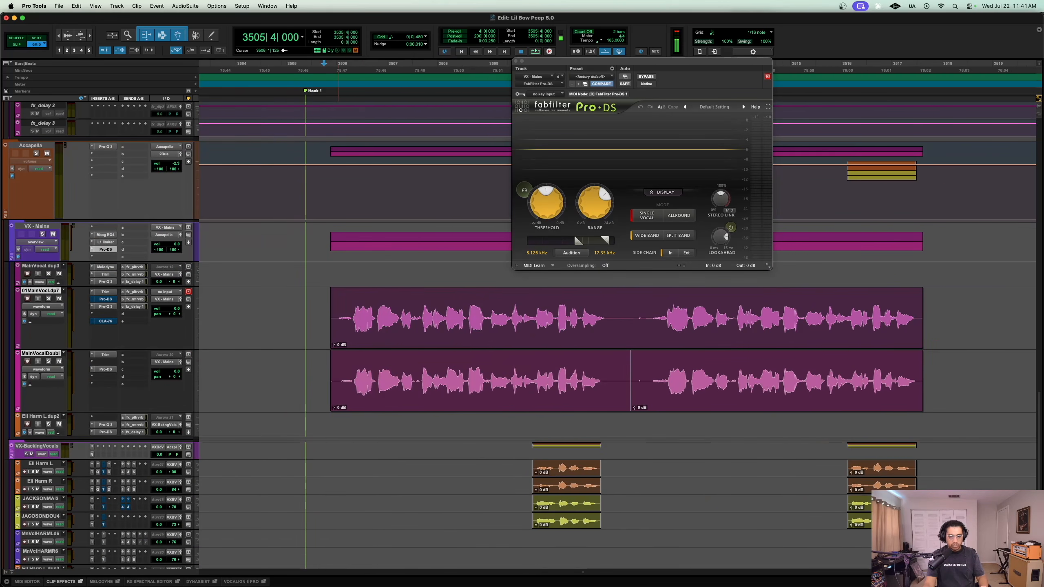
{"action": "scroll", "coordinate": [338, 353], "scroll_direction": "right", "scroll_amount": 3}
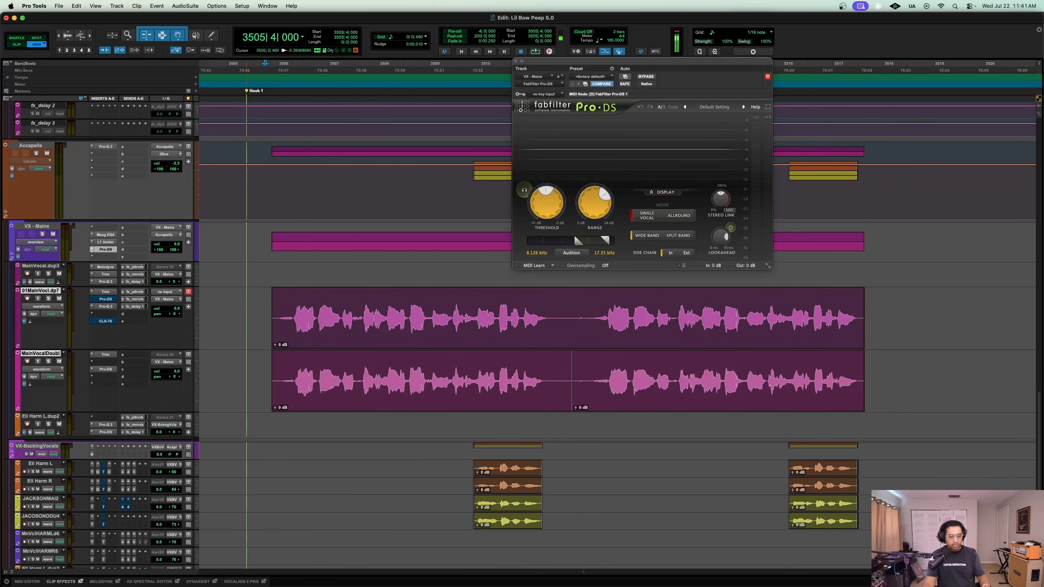
{"action": "left_click", "coordinate": [105, 354]}
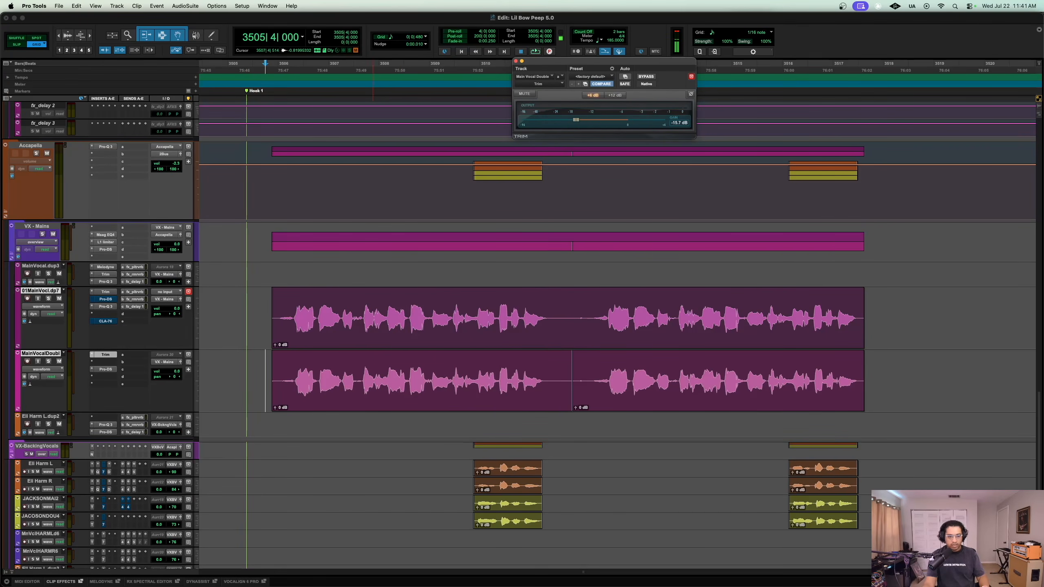
Step: Play the hook from 3506|2|480 and solo the main vocal and its double to compare them
{"action": "left_click", "coordinate": [297, 303]}
{"action": "key", "text": "space"}
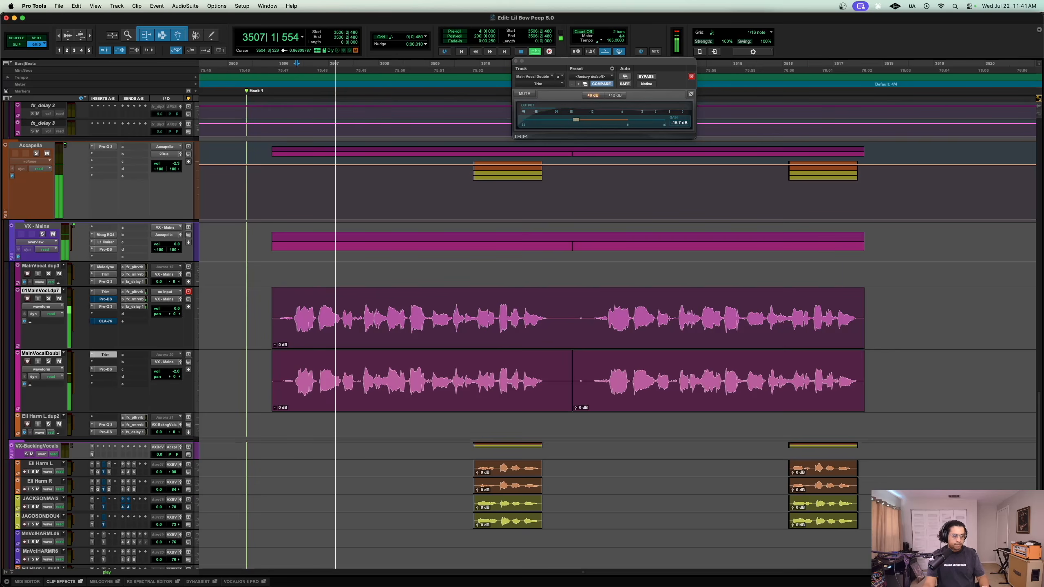
{"action": "key", "text": "shift+s"}
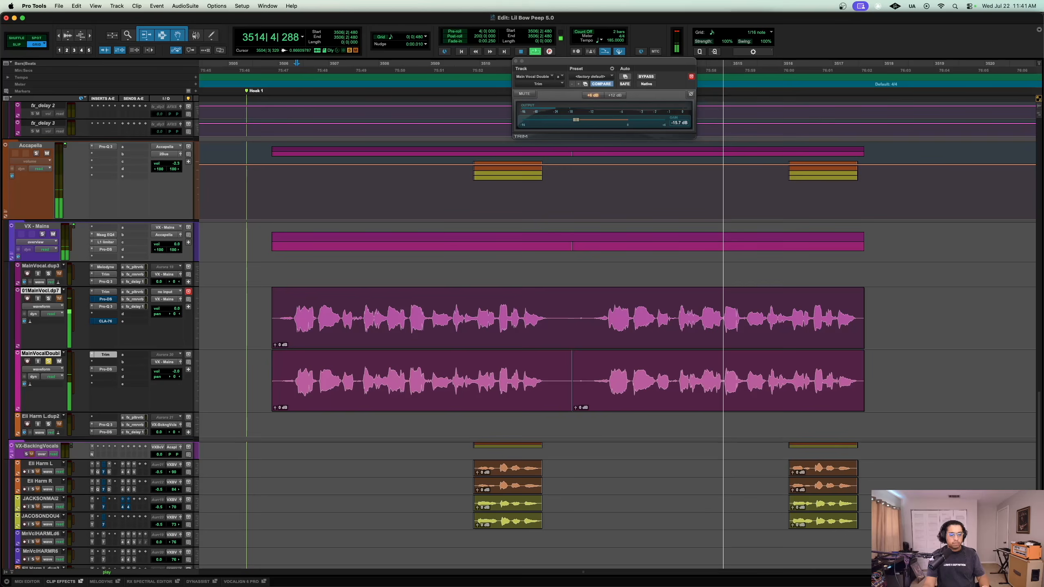
{"action": "key", "text": "r"}
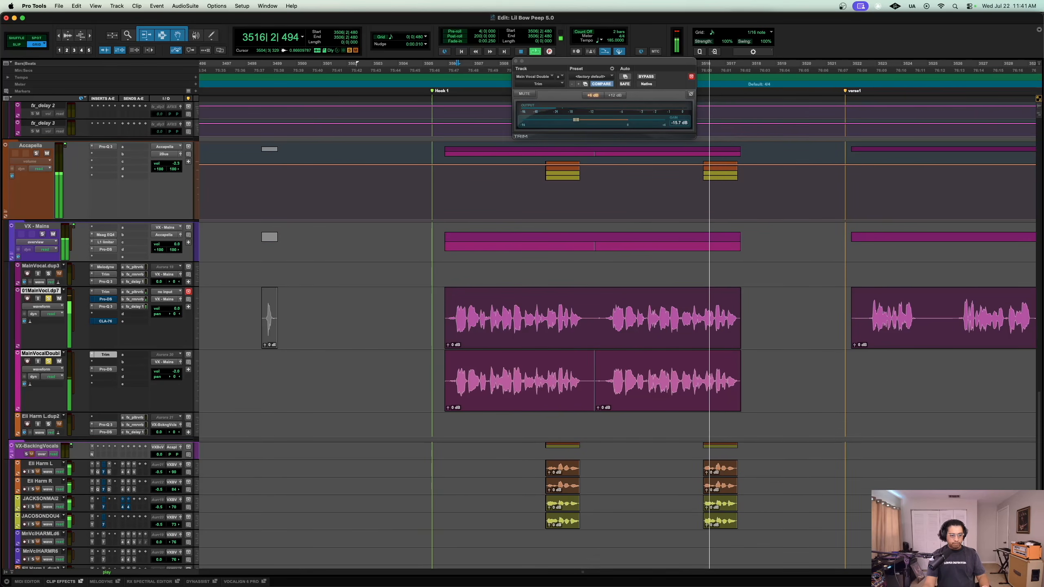
{"action": "key", "text": "space"}
Step: Select all the backing vocal tracks and enlarge them, along with the VX-BackingVocals folder track
{"action": "key", "text": "r"}
{"action": "key", "text": "r"}
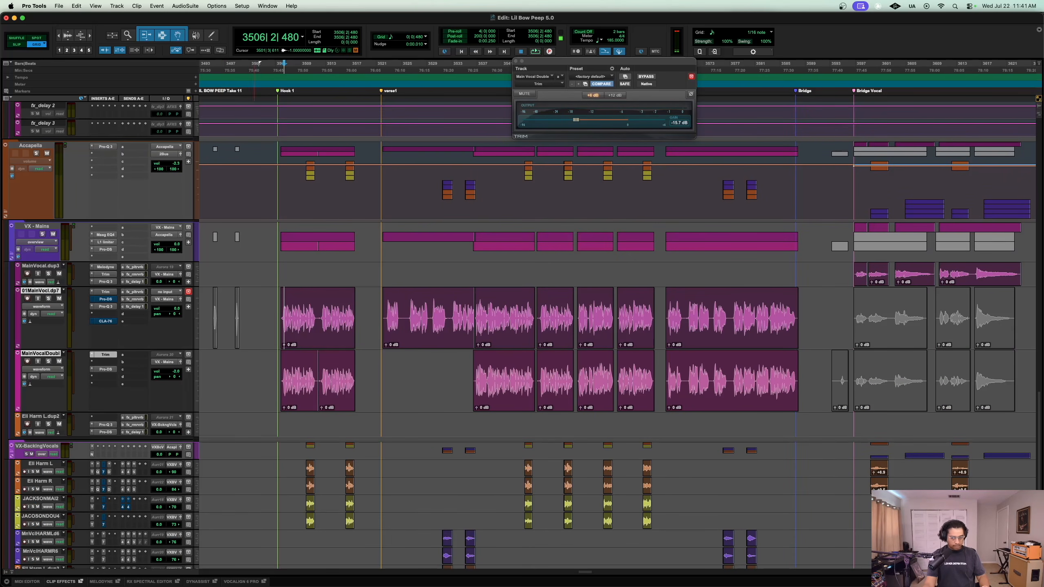
{"action": "scroll", "coordinate": [403, 329], "scroll_direction": "down", "scroll_amount": 5}
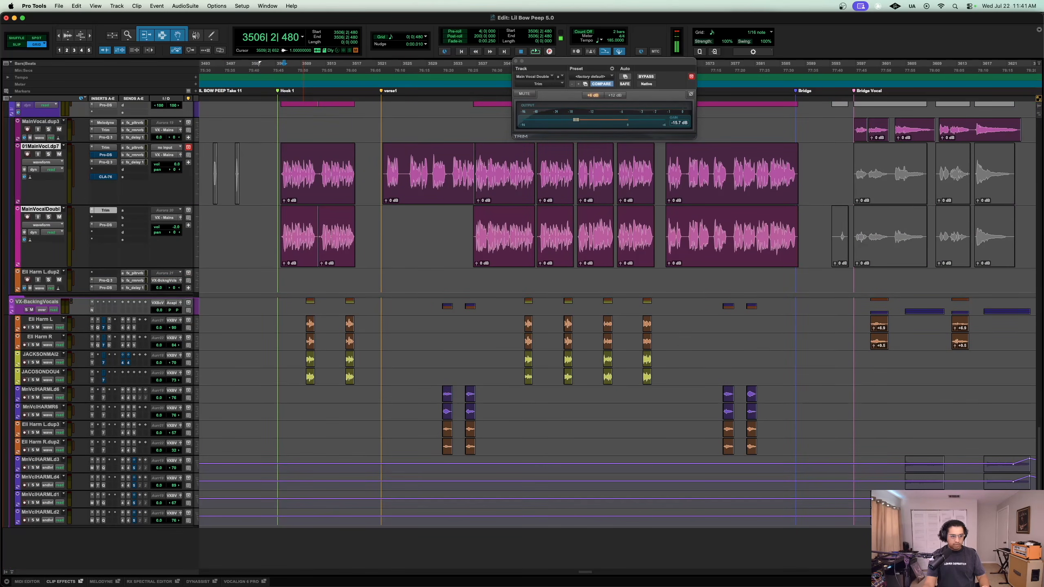
{"action": "left_click", "coordinate": [41, 320]}
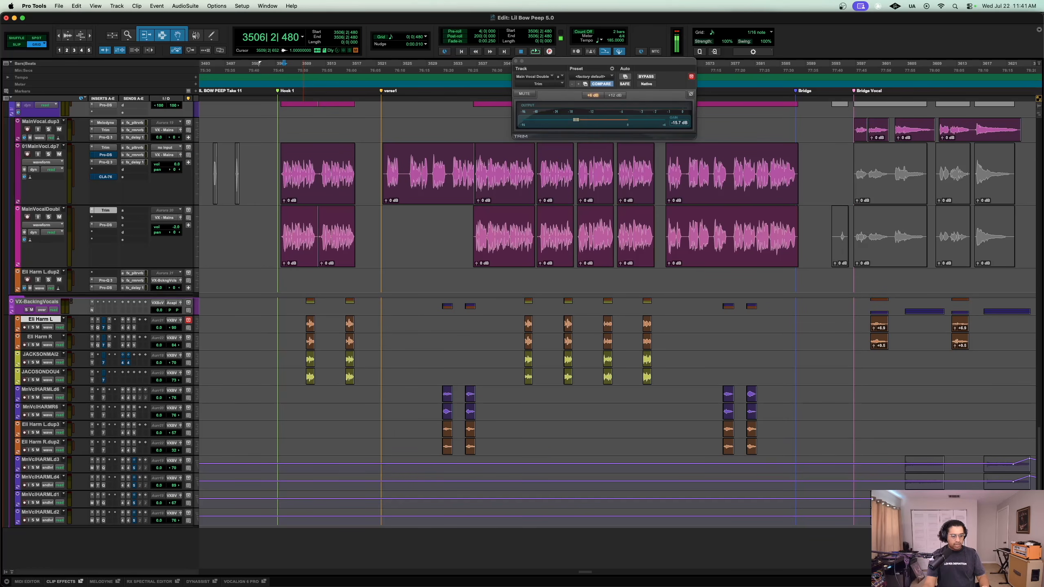
{"action": "left_click", "coordinate": [40, 512], "text": "shift"}
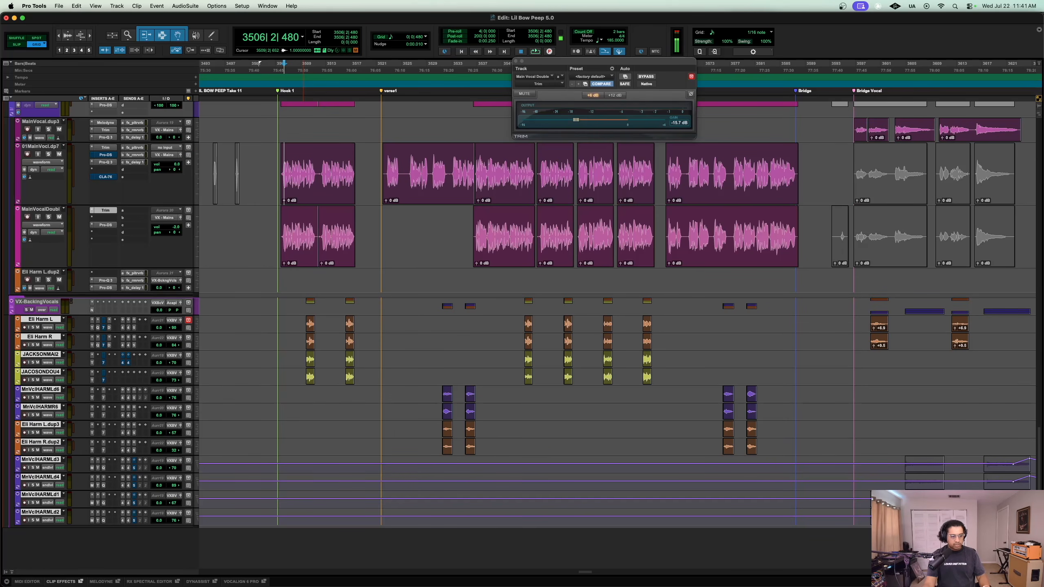
{"action": "key", "text": "ctrl+Up"}
{"action": "key", "text": "ctrl+Up"}
{"action": "left_click_drag", "start_coordinate": [45, 314], "coordinate": [45, 337]}
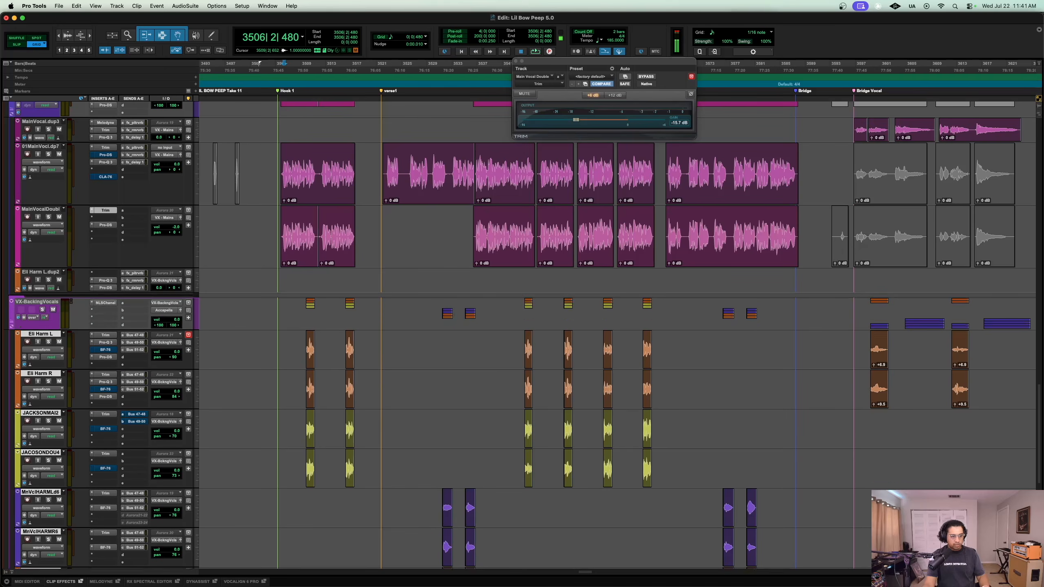
Step: Open the NLS Channel on the VX-BackingVocals folder and play the hook's backing vocals from 3509|3|480
{"action": "left_click", "coordinate": [105, 303]}
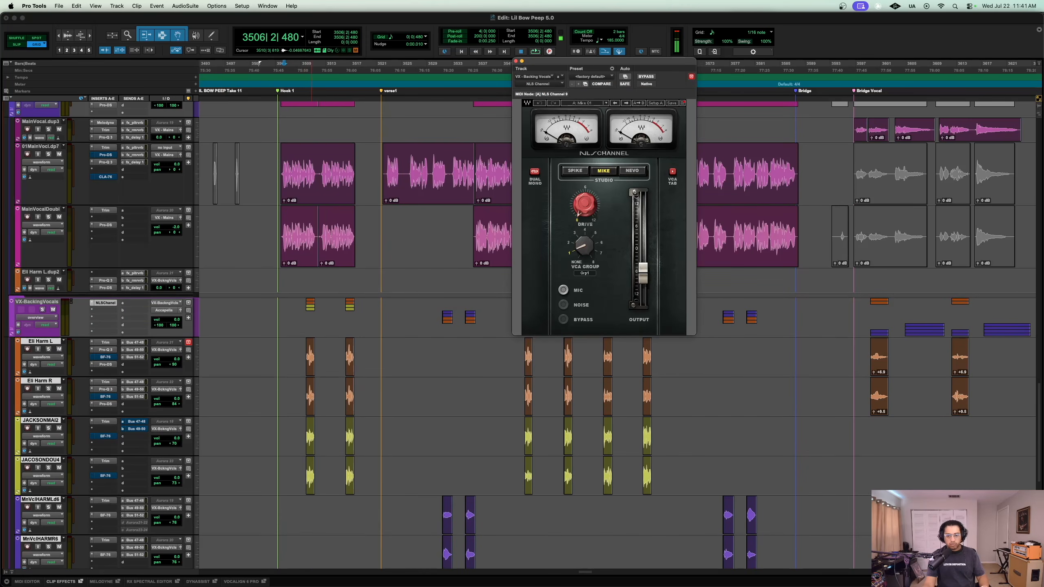
{"action": "left_click", "coordinate": [305, 349]}
{"action": "key", "text": "space"}
{"action": "key", "text": "t"}
{"action": "key", "text": "t"}
{"action": "key", "text": "t"}
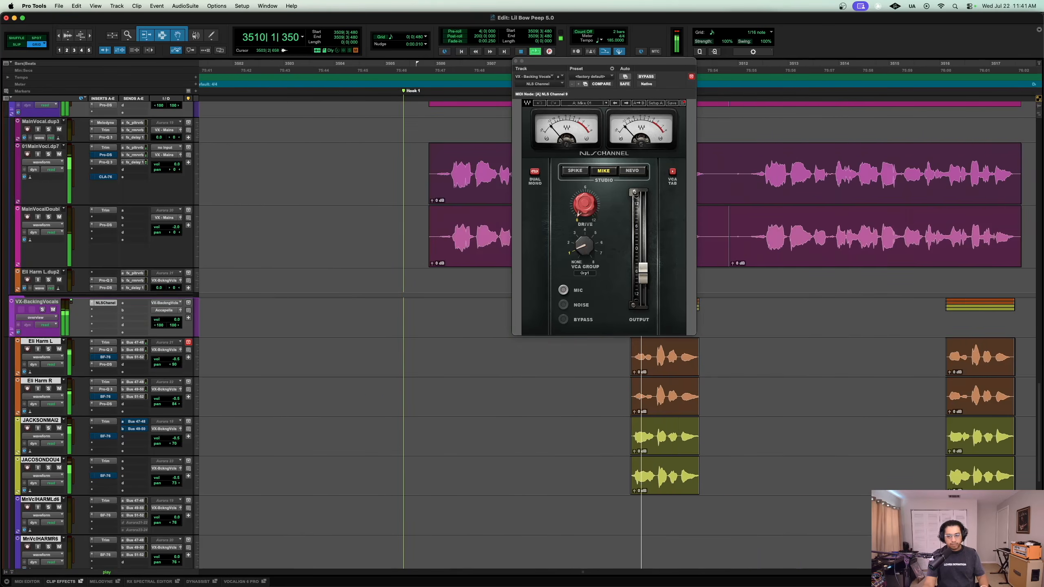
{"action": "scroll", "coordinate": [305, 349], "scroll_direction": "right", "scroll_amount": 5}
{"action": "key", "text": "space"}
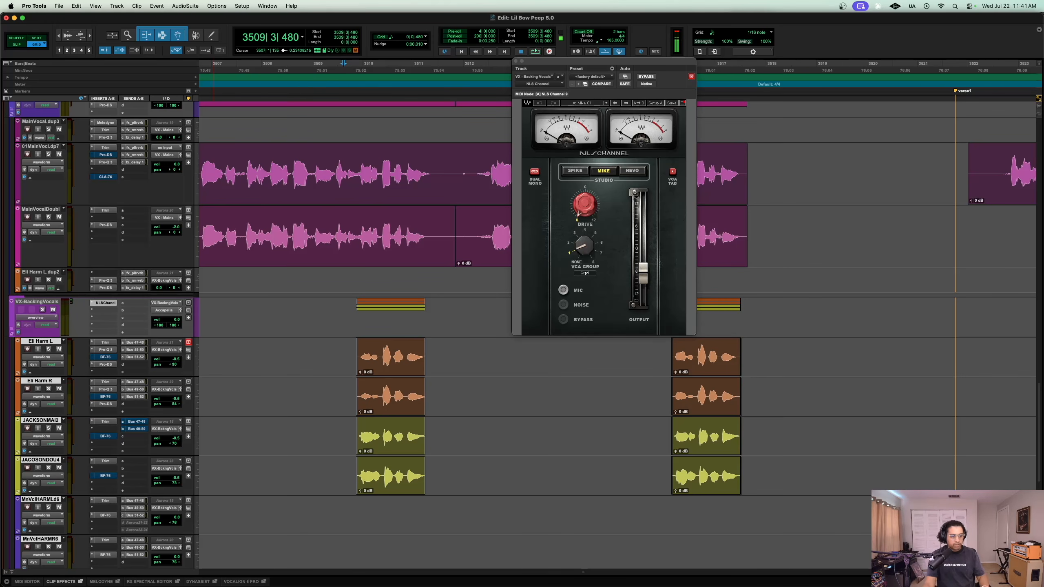
Step: Inspect the Trim, Pro-Q 3 and Pro-DS inserts on the first backing harmony track and close the plug-in window
{"action": "left_click", "coordinate": [106, 343]}
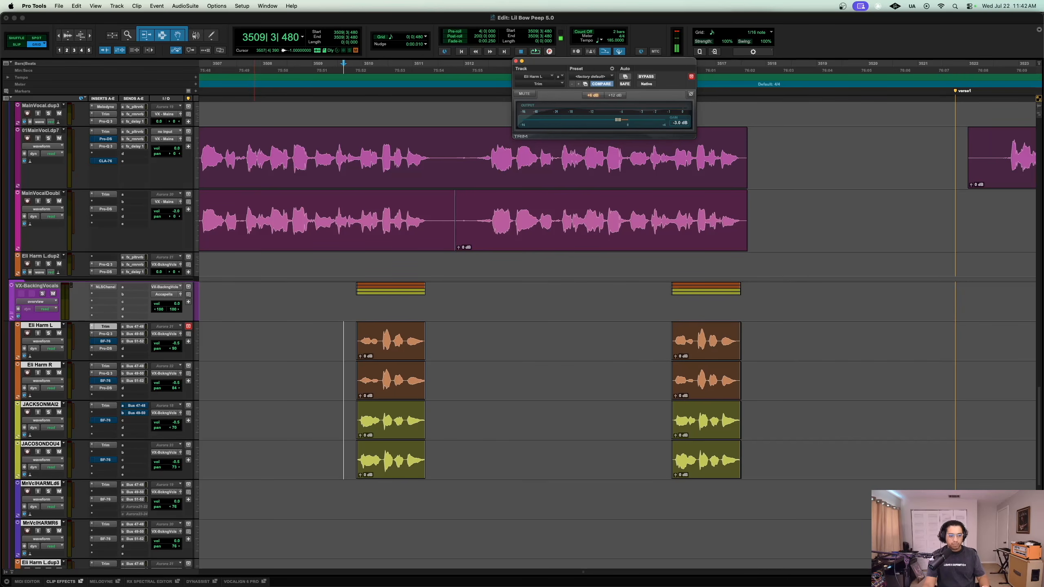
{"action": "left_click", "coordinate": [105, 334]}
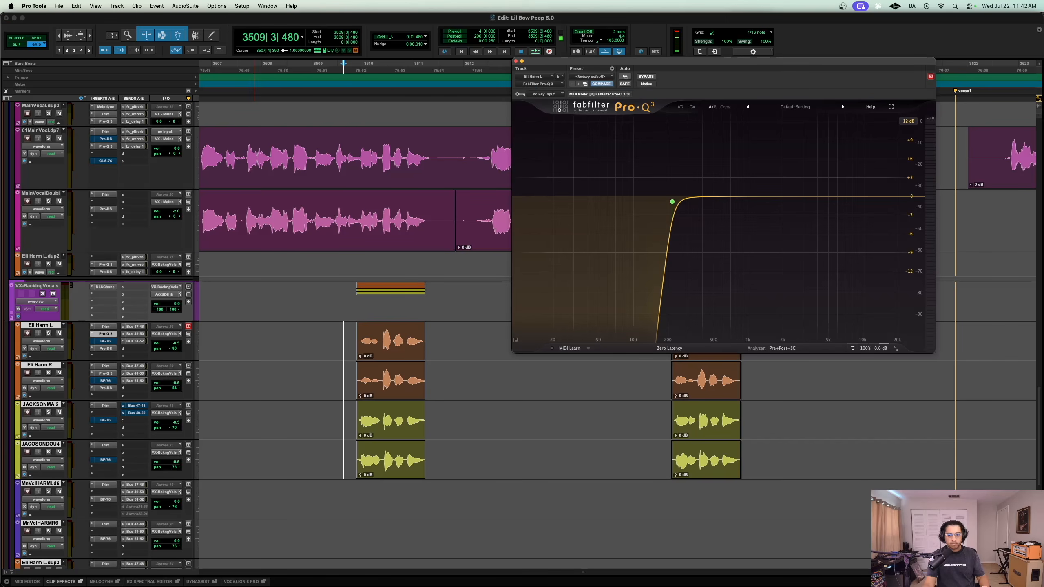
{"action": "left_click", "coordinate": [105, 348]}
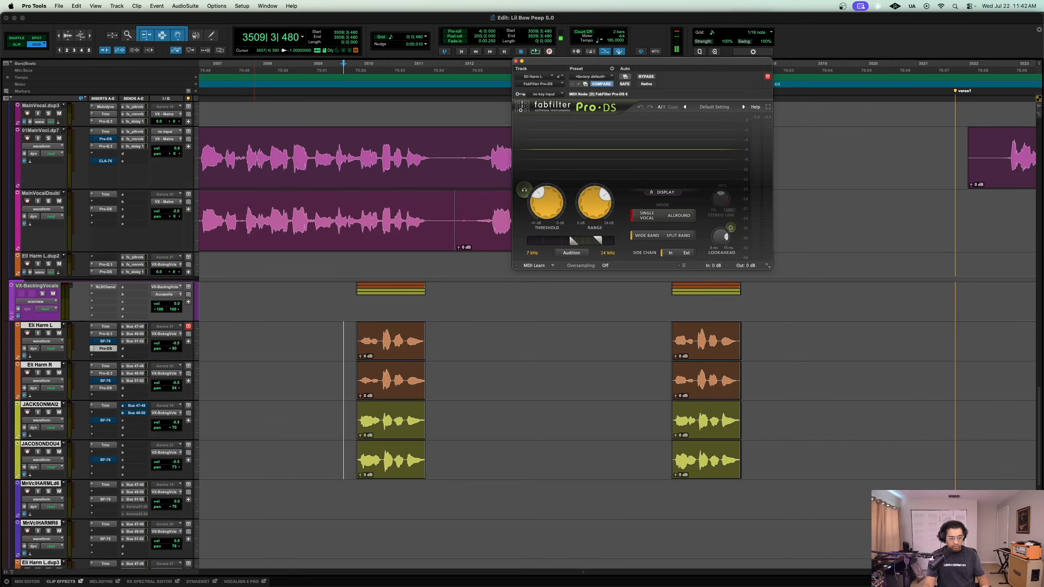
{"action": "left_click", "coordinate": [105, 348]}
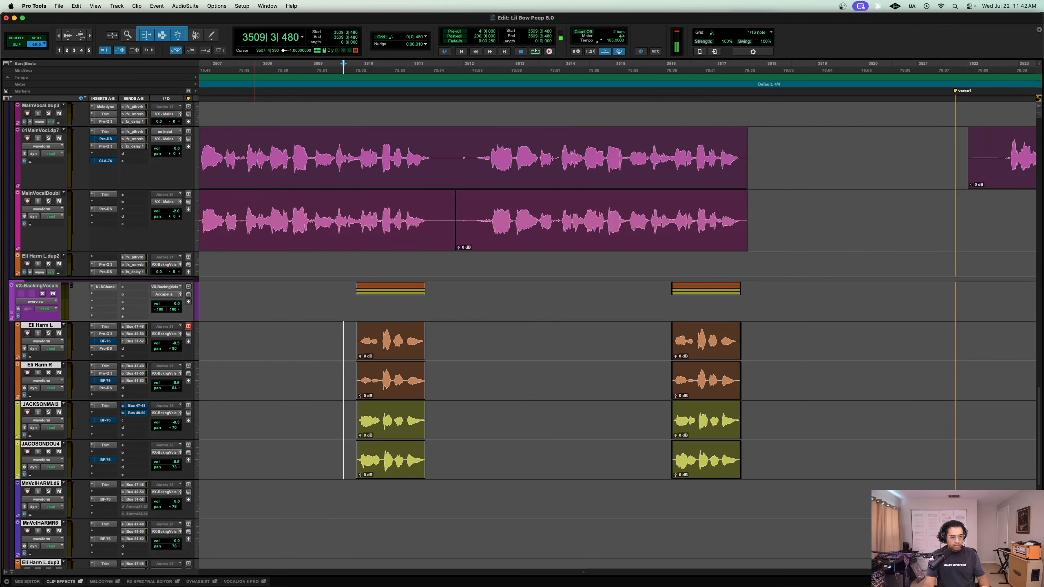
{"action": "key", "text": "r"}
{"action": "key", "text": "r"}
{"action": "key", "text": "r"}
{"action": "scroll", "coordinate": [411, 210], "scroll_direction": "right", "scroll_amount": 6}
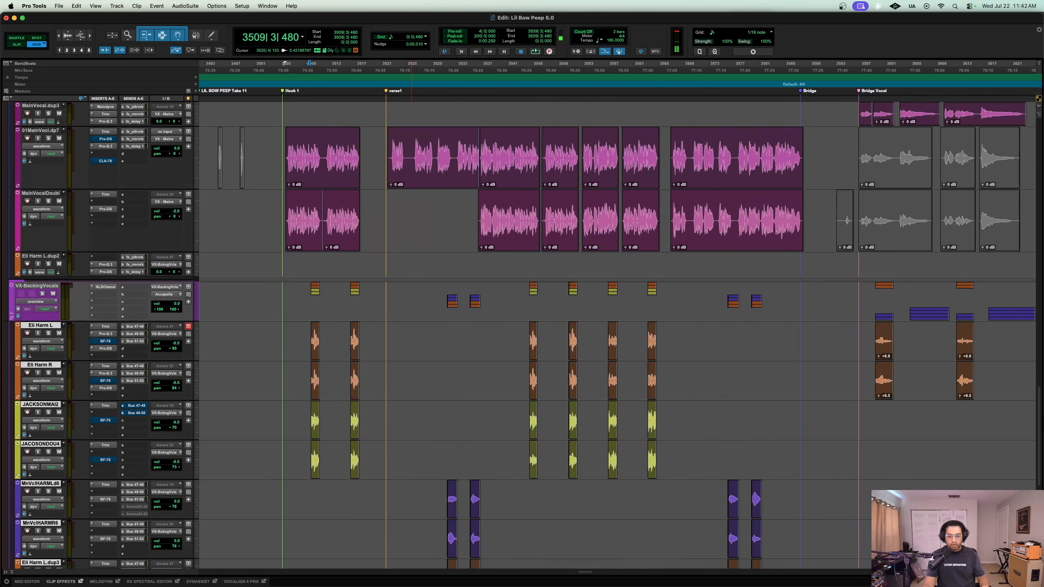
Step: Play the bridge harmonies on the lowest backing vocal tracks from 3604|1|480
{"action": "scroll", "coordinate": [616, 329], "scroll_direction": "down", "scroll_amount": 10}
{"action": "scroll", "coordinate": [617, 329], "scroll_direction": "right", "scroll_amount": 5}
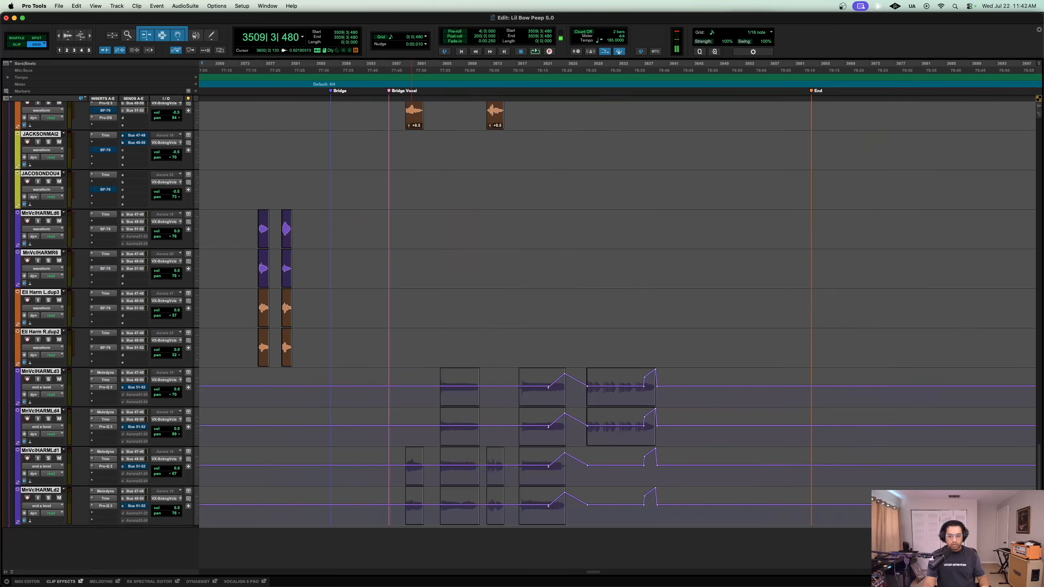
{"action": "left_click", "coordinate": [435, 432]}
{"action": "key", "text": "space"}
{"action": "key", "text": "t"}
{"action": "key", "text": "t"}
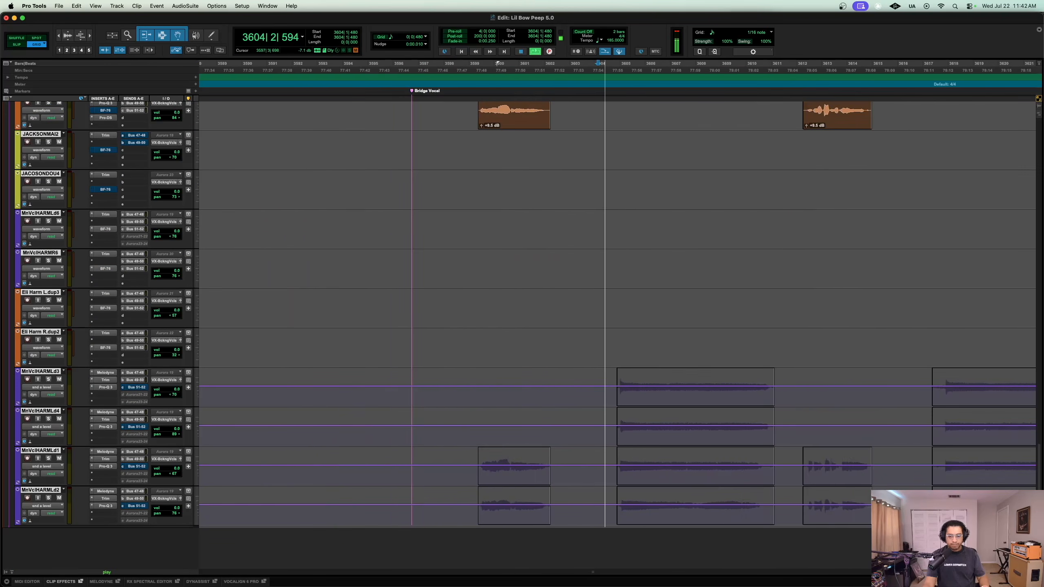
{"action": "scroll", "coordinate": [435, 432], "scroll_direction": "right", "scroll_amount": 6}
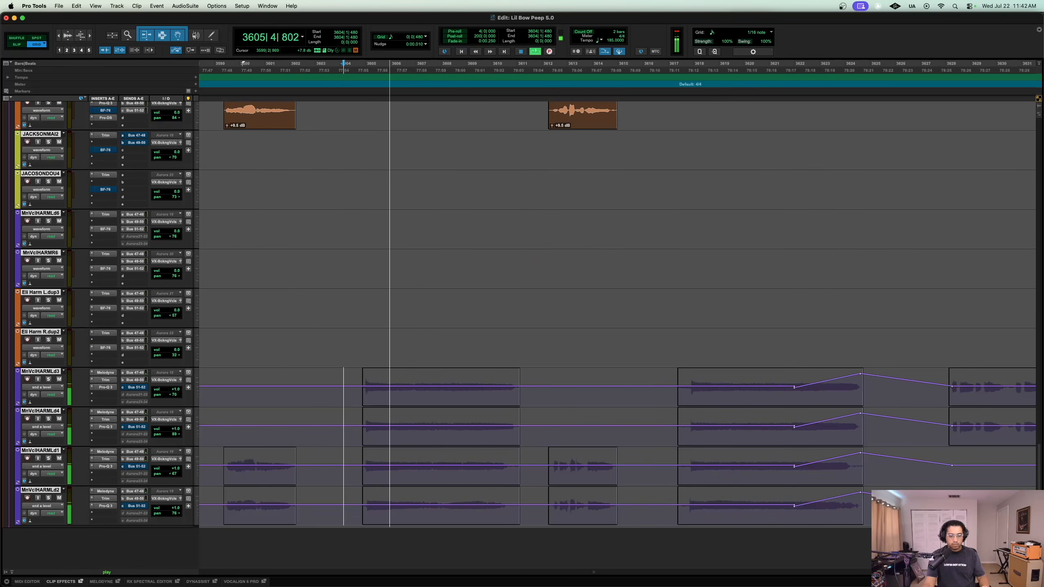
Step: Select the four bridge harmony tracks, MnVclHARMLd3, MnVclHARMLd4, MnVclHARMLd1 and MnVclHARMLd2, and enlarge them
{"action": "left_click", "coordinate": [188, 373]}
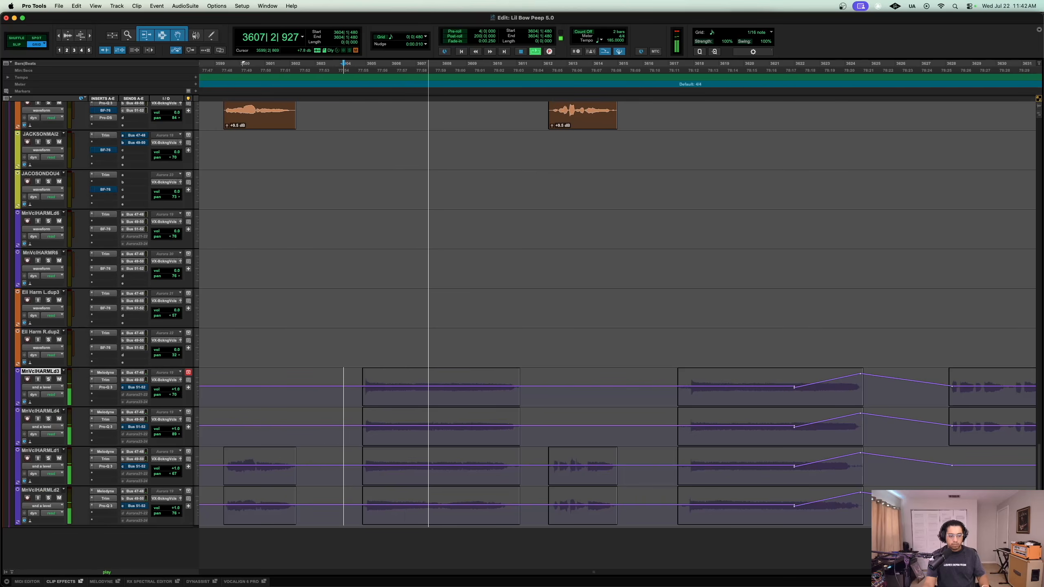
{"action": "left_click", "coordinate": [40, 490], "text": "shift"}
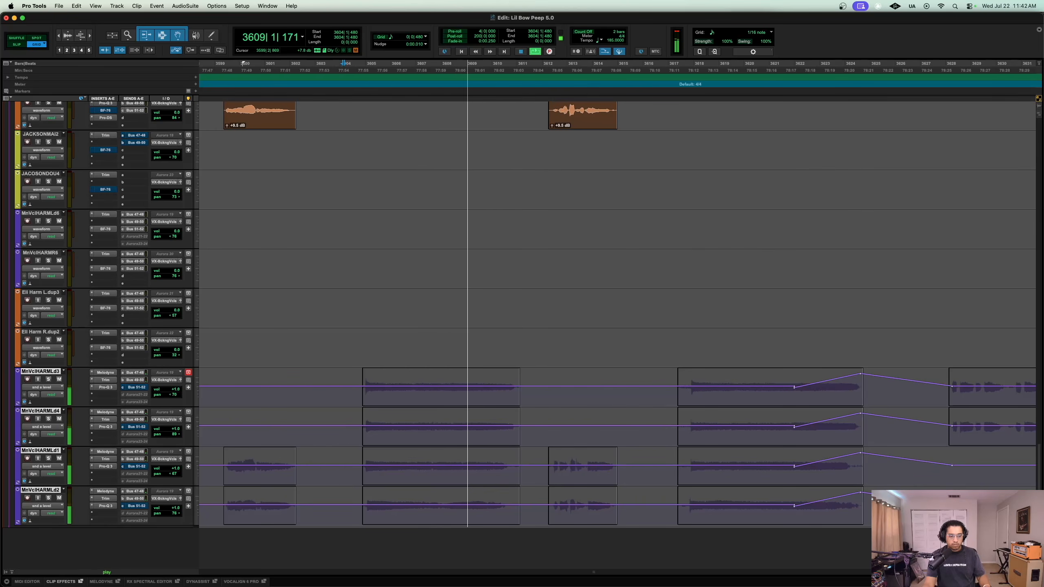
{"action": "key", "text": "ctrl+Up"}
{"action": "key", "text": "ctrl+Up"}
{"action": "key", "text": "ctrl+Up"}
{"action": "key", "text": "ctrl+Up"}
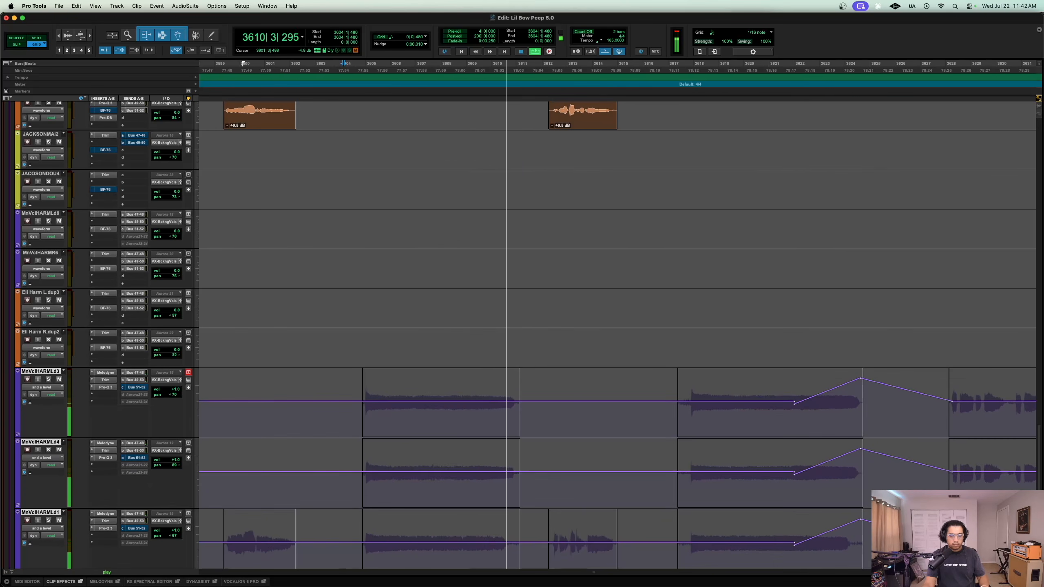
Step: Listen to the four enlarged harmony tracks through about bar 3613 and stop playback
{"action": "key", "text": "r"}
{"action": "key", "text": "r"}
{"action": "scroll", "coordinate": [618, 335], "scroll_direction": "right", "scroll_amount": 2}
{"action": "scroll", "coordinate": [618, 335], "scroll_direction": "down", "scroll_amount": 4}
{"action": "scroll", "coordinate": [345, 335], "scroll_direction": "right", "scroll_amount": 4}
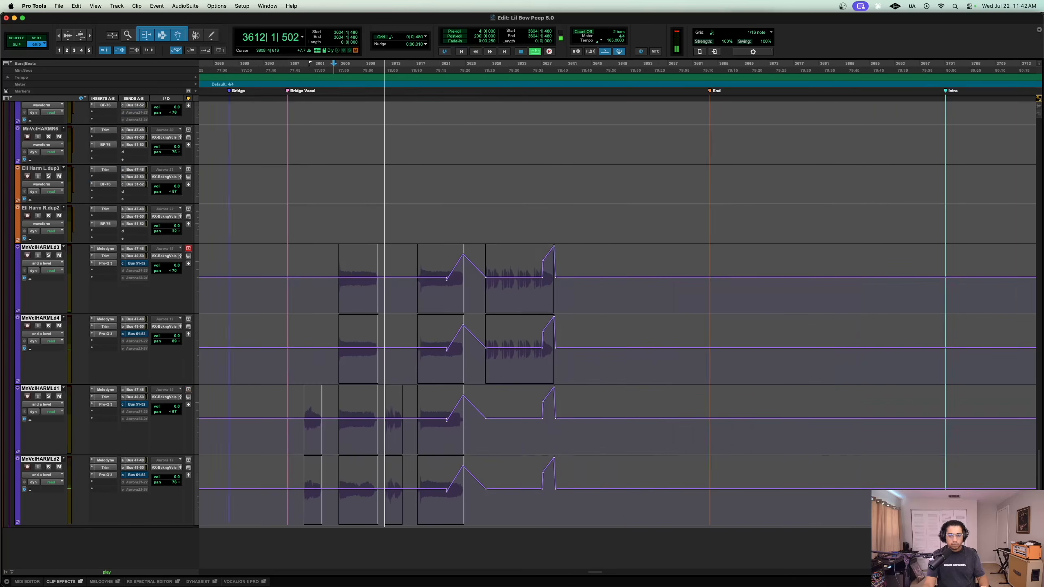
{"action": "key", "text": "t"}
{"action": "key", "text": "t"}
{"action": "scroll", "coordinate": [345, 335], "scroll_direction": "right", "scroll_amount": 3}
{"action": "scroll", "coordinate": [617, 313], "scroll_direction": "right", "scroll_amount": 6}
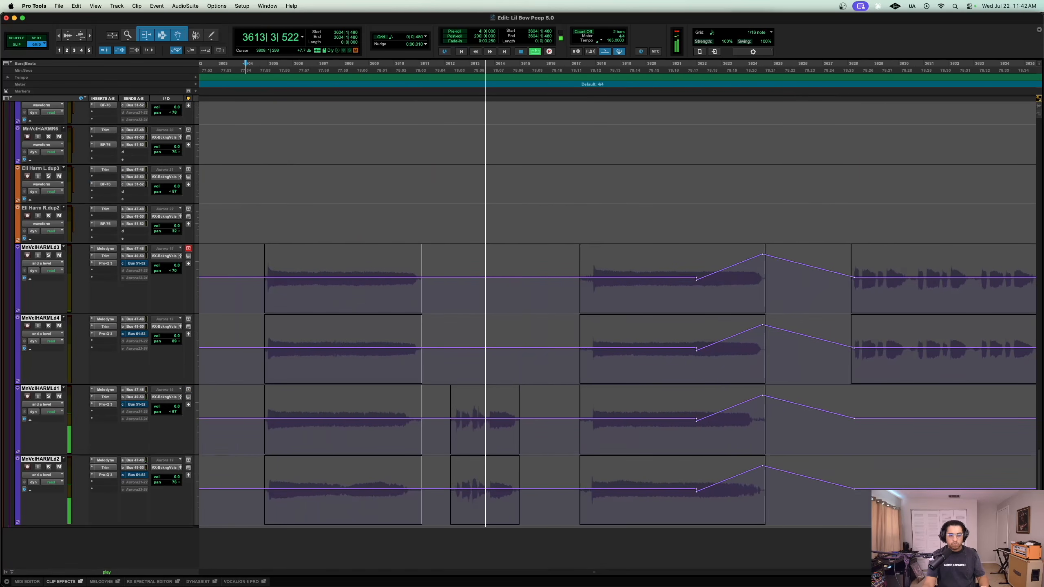
{"action": "key", "text": "space"}
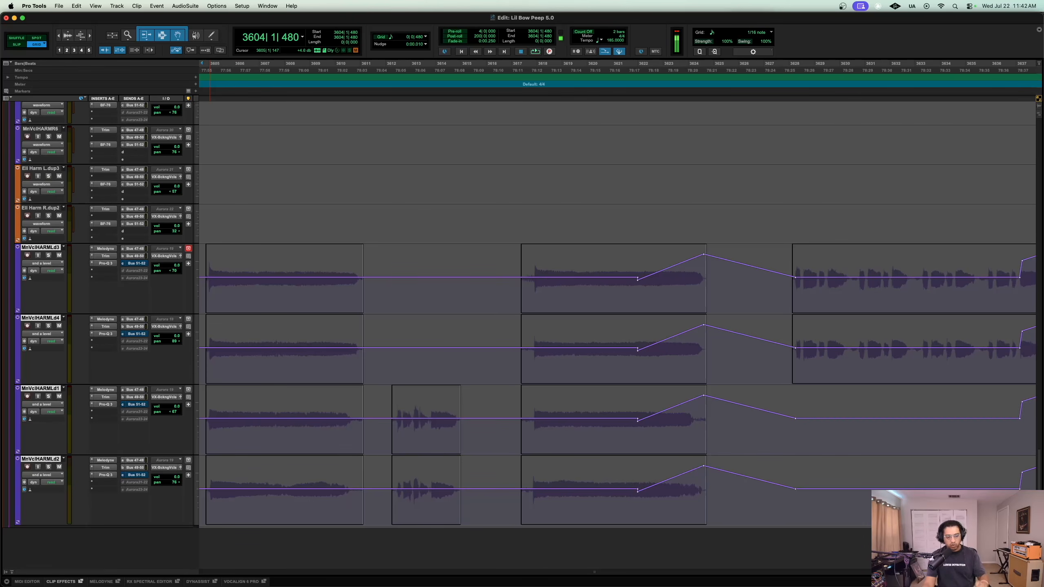
Step: Inspect the Trim and Pro-Q 3 inserts on the MnVclHARMLd3 track and close the plug-in window
{"action": "left_click", "coordinate": [105, 255]}
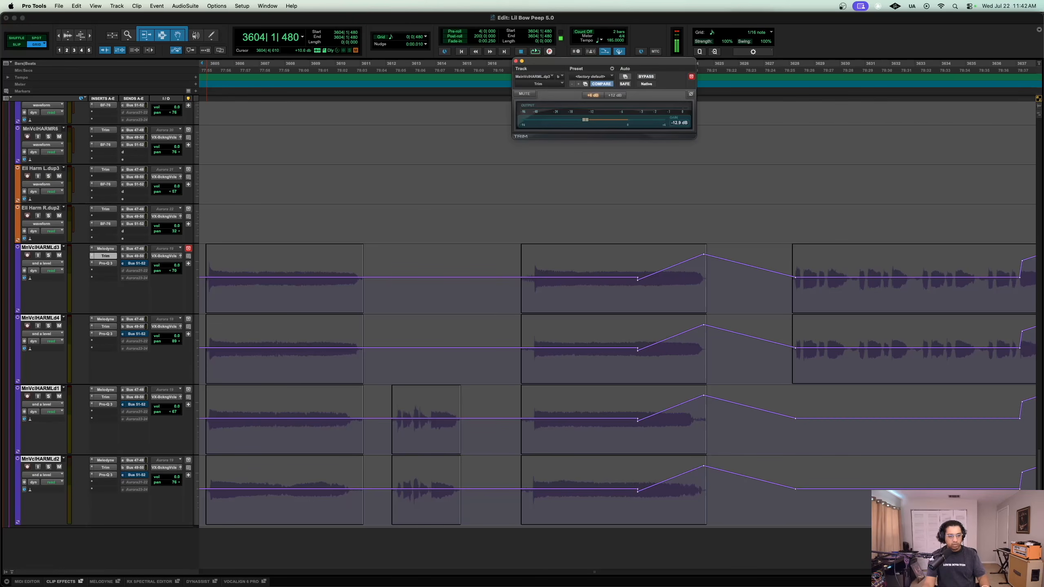
{"action": "left_click", "coordinate": [106, 256]}
{"action": "left_click", "coordinate": [106, 255]}
{"action": "left_click", "coordinate": [105, 256]}
{"action": "left_click", "coordinate": [105, 263]}
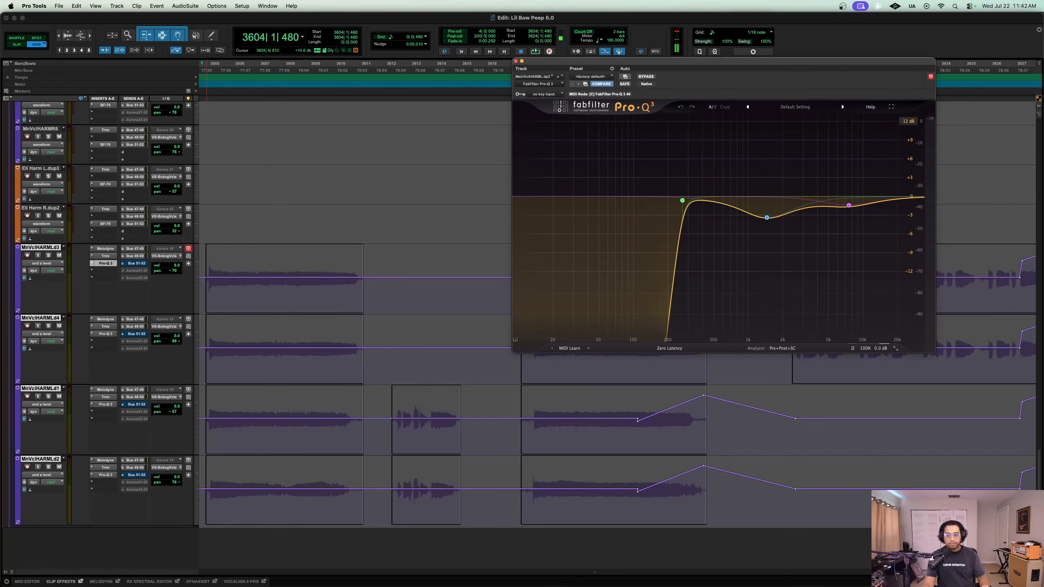
{"action": "left_click", "coordinate": [105, 263]}
Step: Play the bridge harmonies' send level rise from 3621|2|000, compare it with the reverb automation, and stop playback
{"action": "key", "text": "r"}
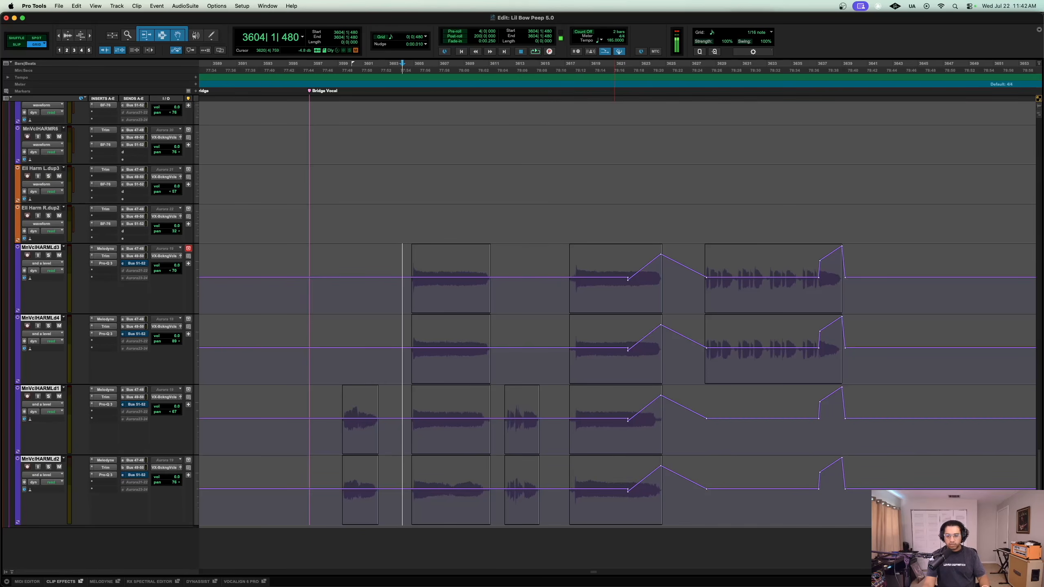
{"action": "left_click", "coordinate": [618, 276]}
{"action": "key", "text": "t"}
{"action": "key", "text": "t"}
{"action": "key", "text": "space"}
{"action": "scroll", "coordinate": [617, 277], "scroll_direction": "right", "scroll_amount": 6}
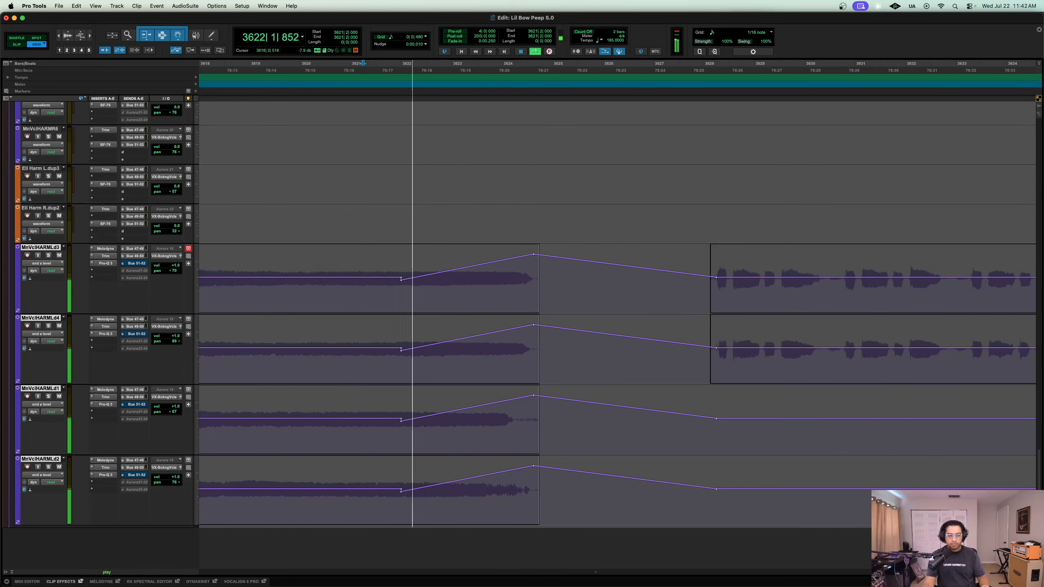
{"action": "scroll", "coordinate": [618, 276], "scroll_direction": "up", "scroll_amount": 6}
{"action": "scroll", "coordinate": [519, 314], "scroll_direction": "up", "scroll_amount": 10}
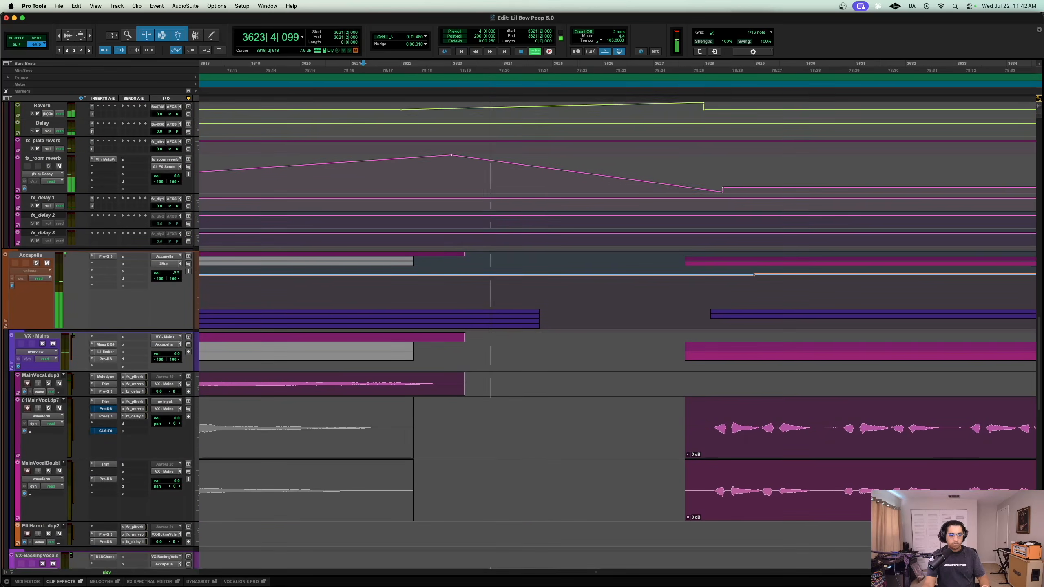
{"action": "key", "text": "space"}
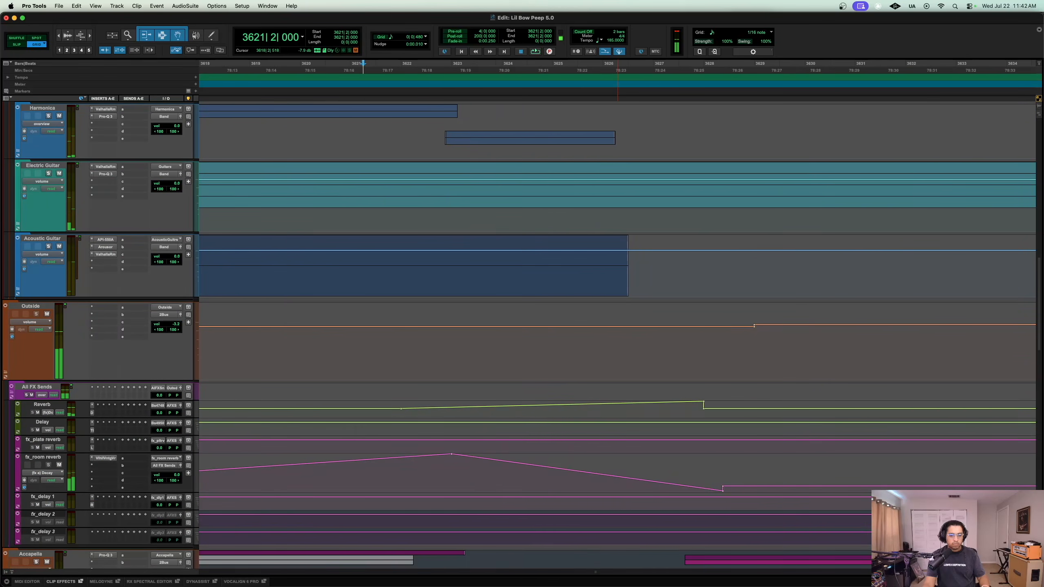
Step: Widen the timeline to the whole song and reduce all track heights so the FX sends and vocals fit together
{"action": "key", "text": "r"}
{"action": "key", "text": "r"}
{"action": "key", "text": "r"}
{"action": "scroll", "coordinate": [216, 341], "scroll_direction": "down", "scroll_amount": 10}
{"action": "scroll", "coordinate": [222, 341], "scroll_direction": "up", "scroll_amount": 10}
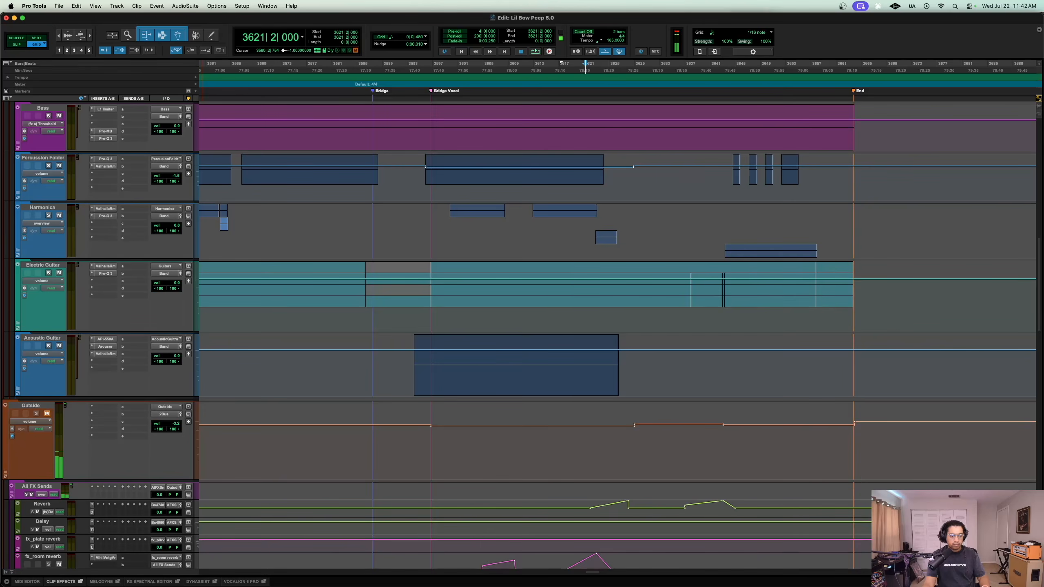
{"action": "key", "text": "r"}
{"action": "scroll", "coordinate": [616, 335], "scroll_direction": "down", "scroll_amount": 4}
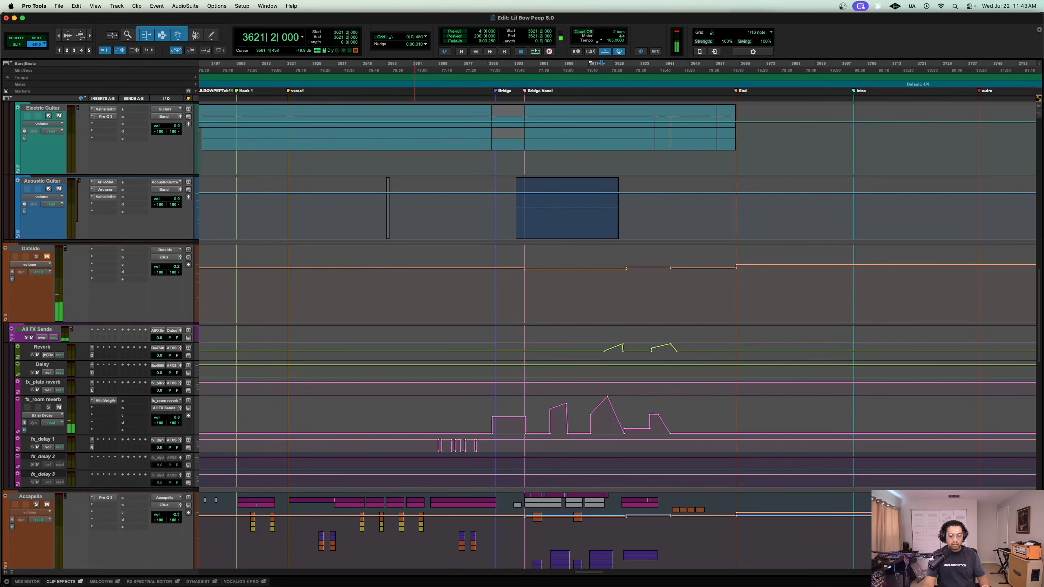
{"action": "key", "text": "ctrl+alt+Down"}
{"action": "key", "text": "ctrl+alt+Down"}
{"action": "key", "text": "ctrl+alt+Down"}
{"action": "key", "text": "ctrl+alt+Down"}
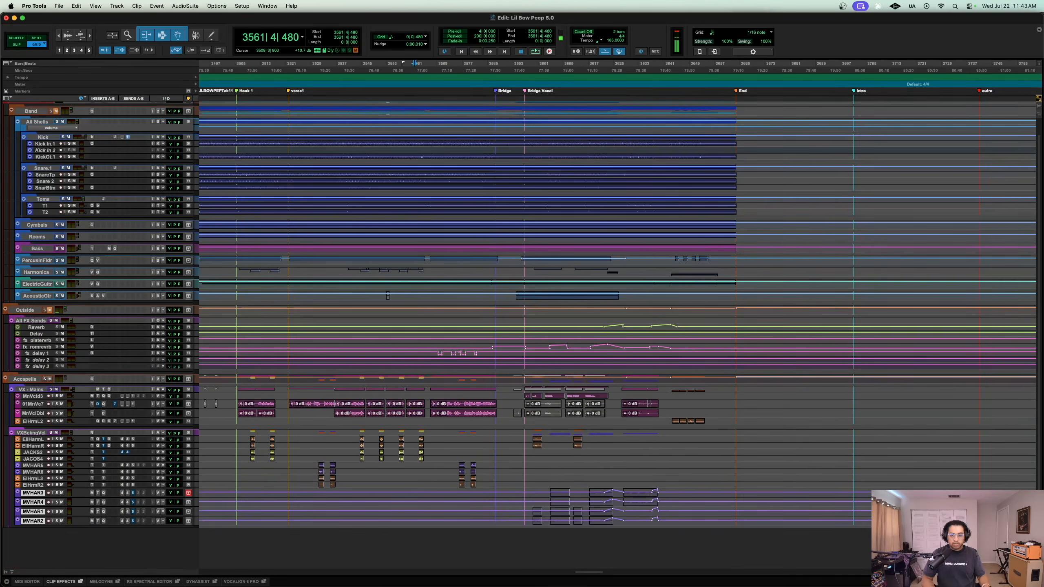
{"action": "key", "text": "ctrl+alt+Up"}
{"action": "key", "text": "ctrl+alt+Up"}
{"action": "scroll", "coordinate": [156, 369], "scroll_direction": "down", "scroll_amount": 10}
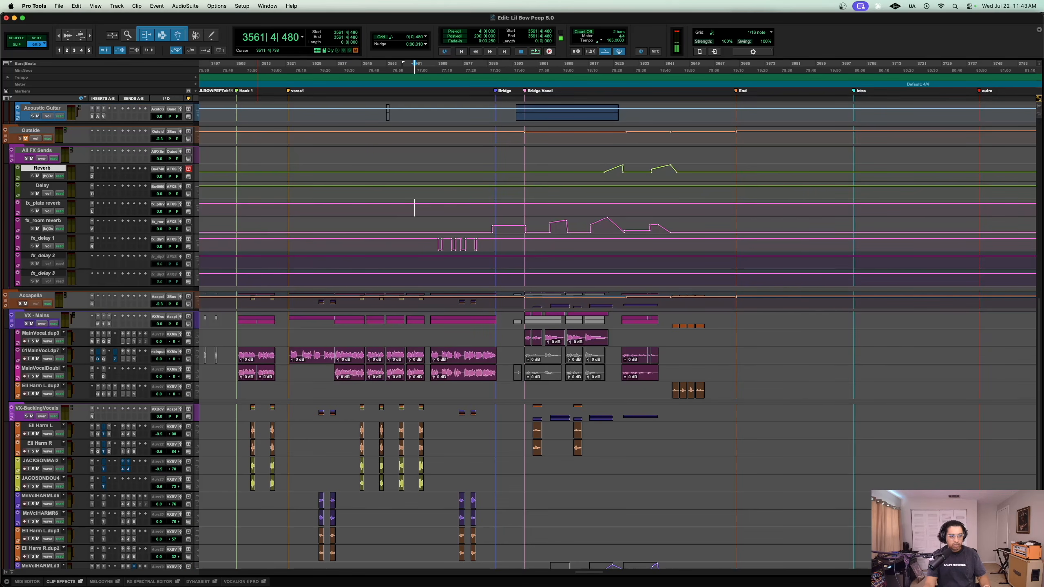
Step: Select the FX send tracks from Reverb through fx_delay 3 and enlarge them
{"action": "left_click", "coordinate": [43, 274], "text": "shift"}
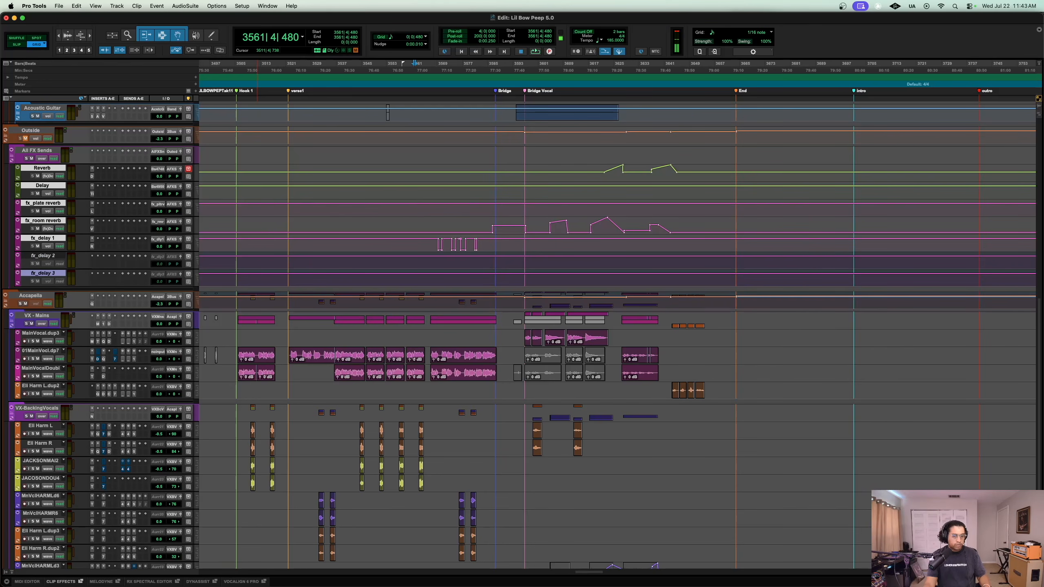
{"action": "key", "text": "ctrl+Up"}
{"action": "key", "text": "ctrl+Up"}
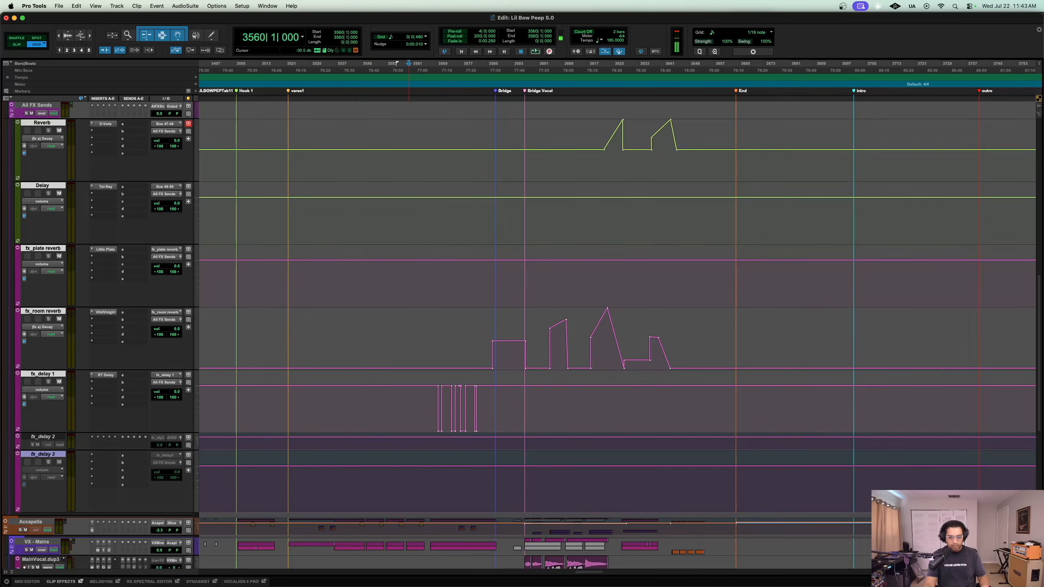
Step: Play the verse vocals from 3567|2|480 to hear the volume automation on fx_delay 1, and stop playback
{"action": "key", "text": "t"}
{"action": "key", "text": "t"}
{"action": "key", "text": "t"}
{"action": "scroll", "coordinate": [408, 336], "scroll_direction": "right", "scroll_amount": 5}
{"action": "scroll", "coordinate": [276, 335], "scroll_direction": "up", "scroll_amount": 2}
{"action": "scroll", "coordinate": [276, 335], "scroll_direction": "down", "scroll_amount": 1}
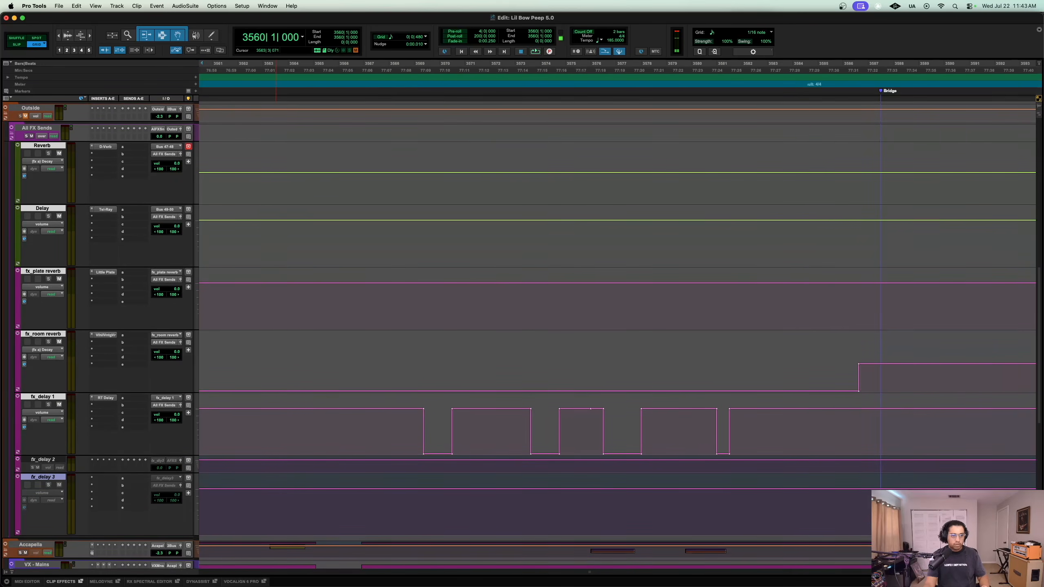
{"action": "scroll", "coordinate": [616, 335], "scroll_direction": "down", "scroll_amount": 5}
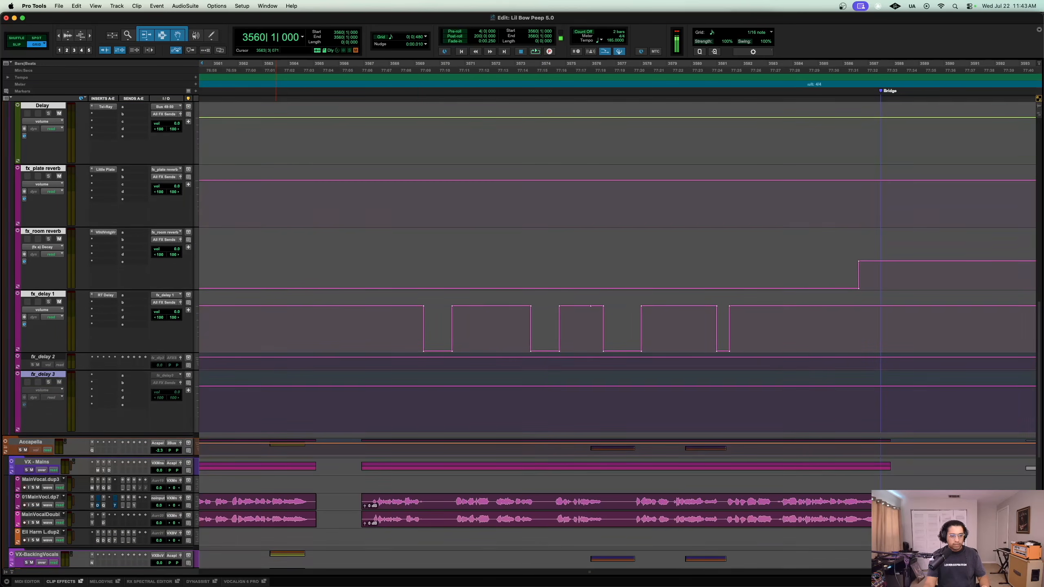
{"action": "scroll", "coordinate": [616, 335], "scroll_direction": "down", "scroll_amount": 10}
{"action": "scroll", "coordinate": [616, 335], "scroll_direction": "up", "scroll_amount": 7}
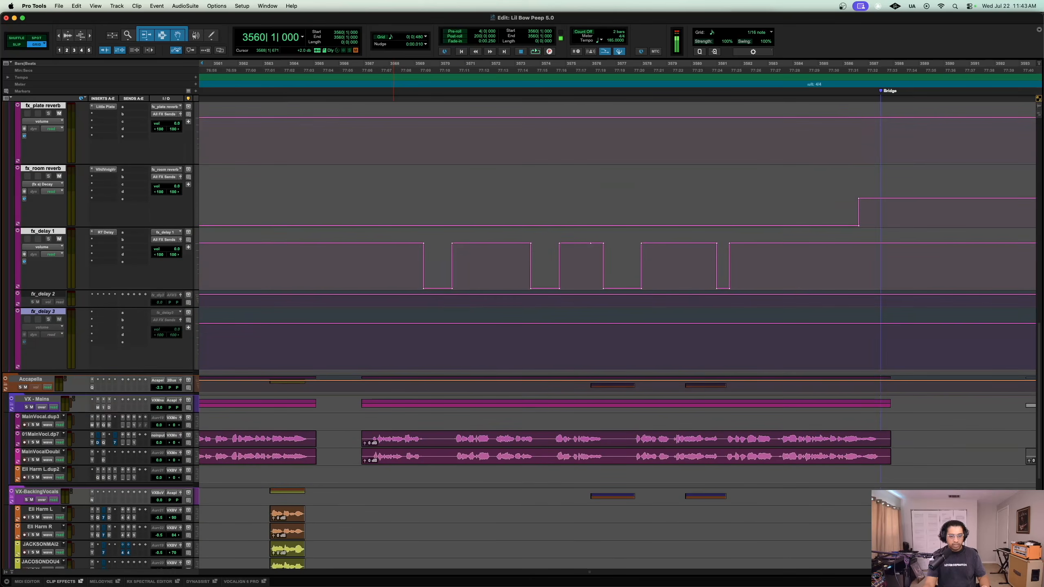
{"action": "key", "text": "space"}
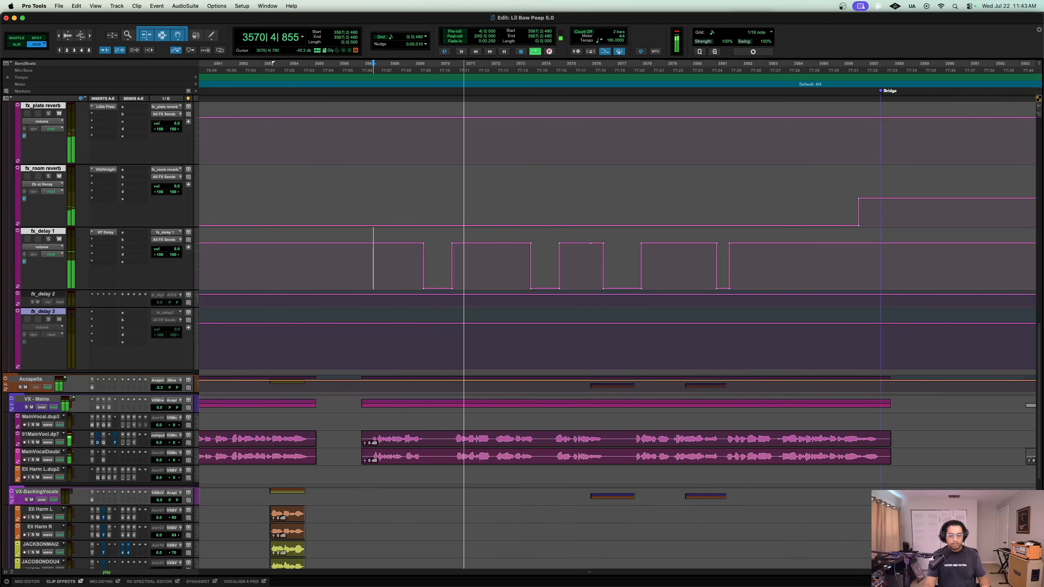
{"action": "key", "text": "space"}
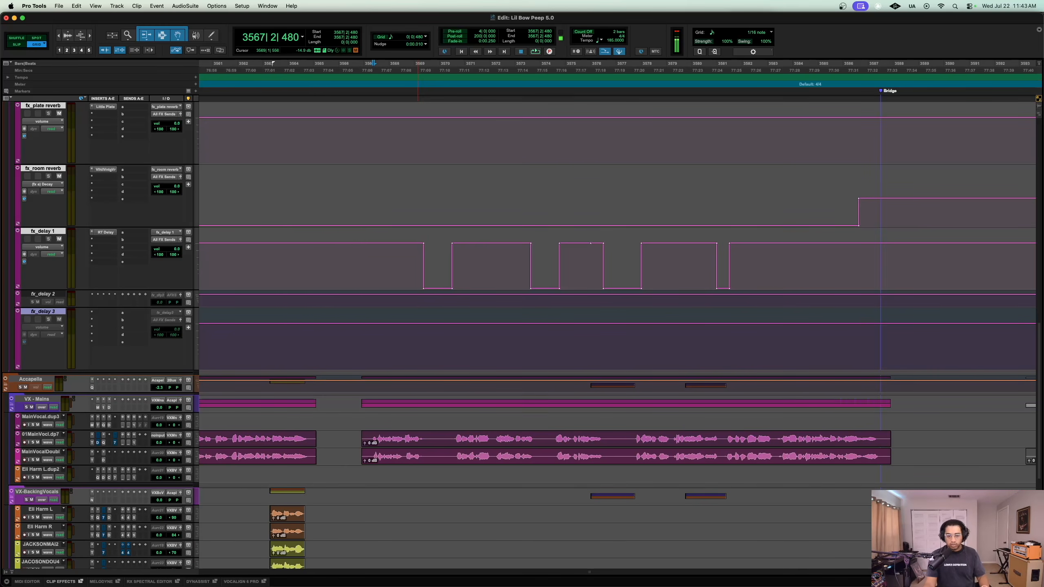
Step: Play the fx_delay 1 volume automation from 3569|1|480 and examine its continuation towards the bridge
{"action": "key", "text": "space"}
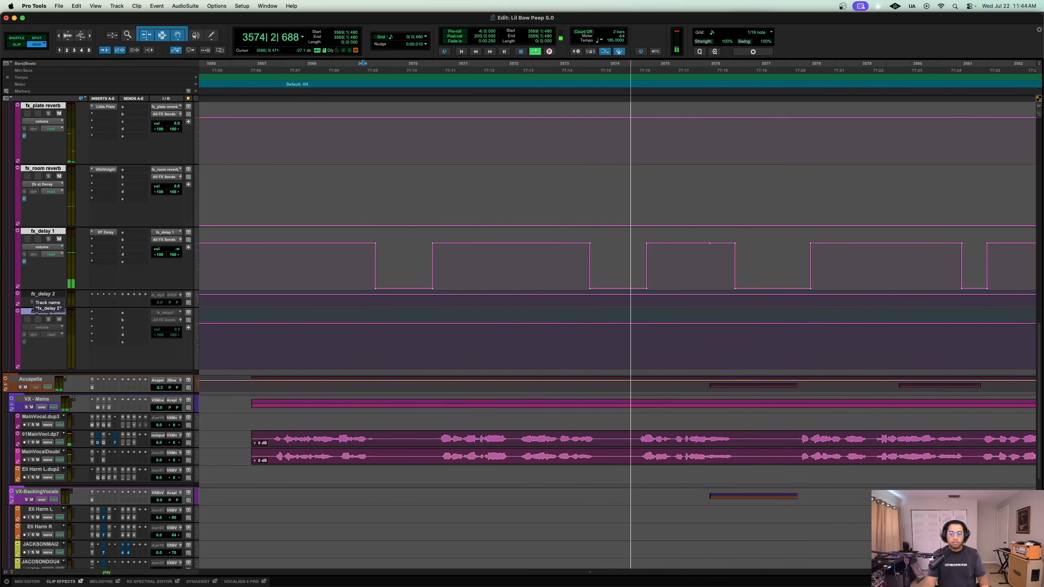
{"action": "key", "text": "r"}
{"action": "scroll", "coordinate": [618, 314], "scroll_direction": "right", "scroll_amount": 8}
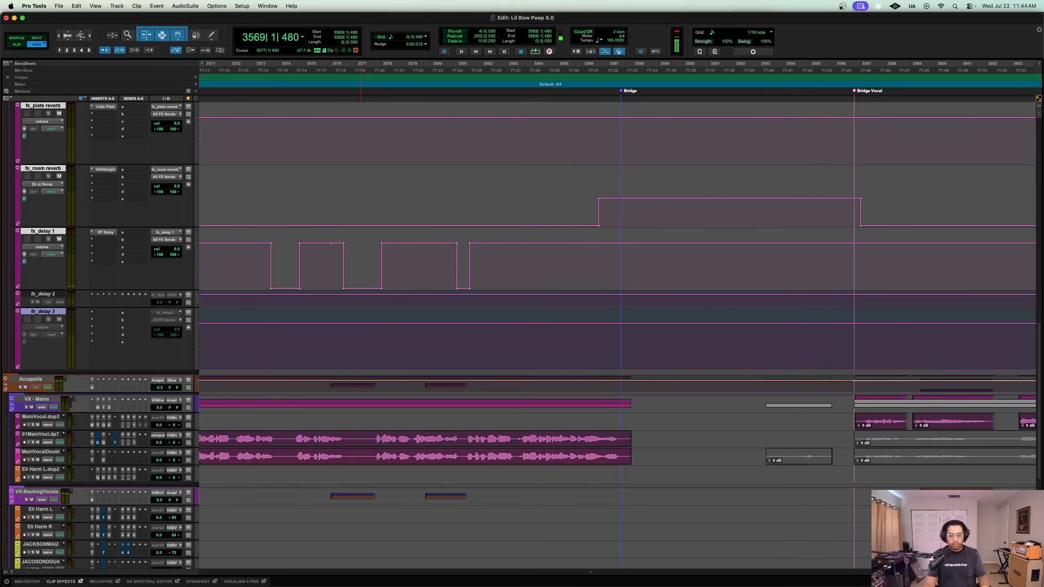
Step: Play from bar 3579 and follow the fx_delay 1 and fx_room reverb automation against the main vocals into the bridge
{"action": "key", "text": "t"}
{"action": "key", "text": "t"}
{"action": "key", "text": "space"}
{"action": "scroll", "coordinate": [414, 329], "scroll_direction": "right", "scroll_amount": 6}
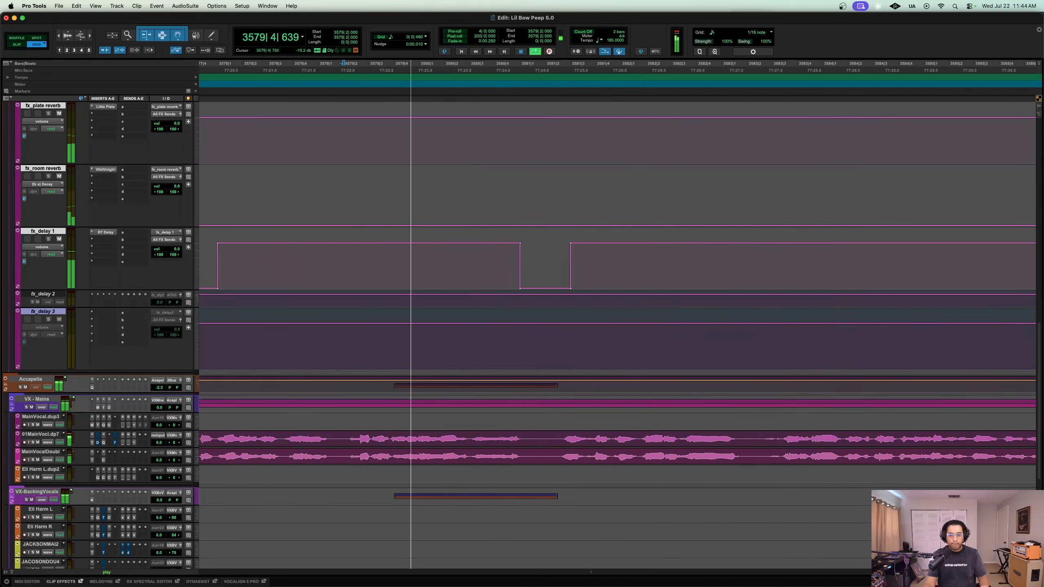
{"action": "scroll", "coordinate": [414, 329], "scroll_direction": "down", "scroll_amount": 2}
{"action": "scroll", "coordinate": [414, 329], "scroll_direction": "right", "scroll_amount": 2}
{"action": "scroll", "coordinate": [413, 329], "scroll_direction": "up", "scroll_amount": 3}
{"action": "scroll", "coordinate": [414, 329], "scroll_direction": "up", "scroll_amount": 2}
{"action": "key", "text": "r"}
{"action": "key", "text": "r"}
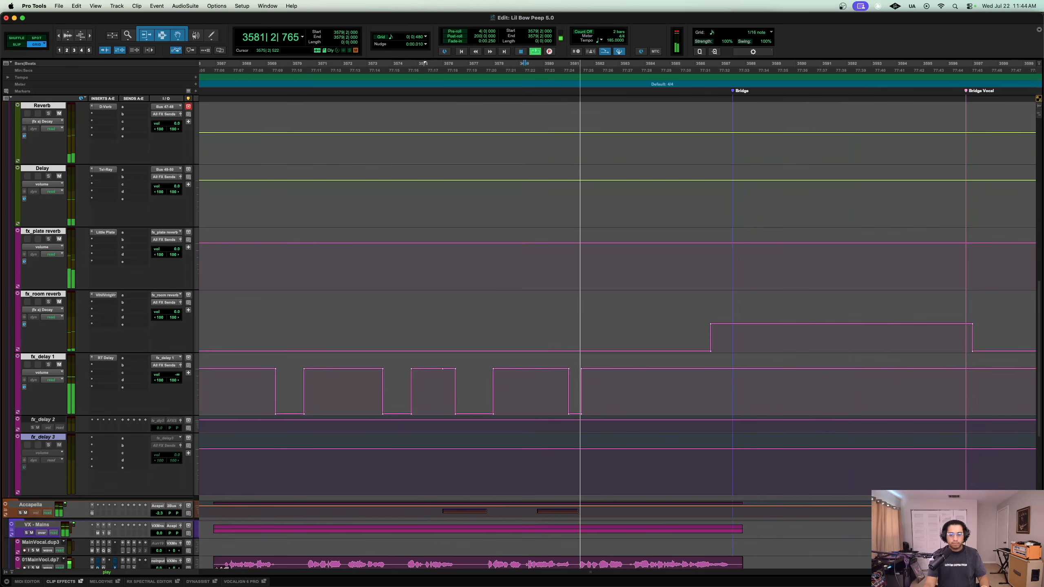
{"action": "scroll", "coordinate": [414, 329], "scroll_direction": "right", "scroll_amount": 5}
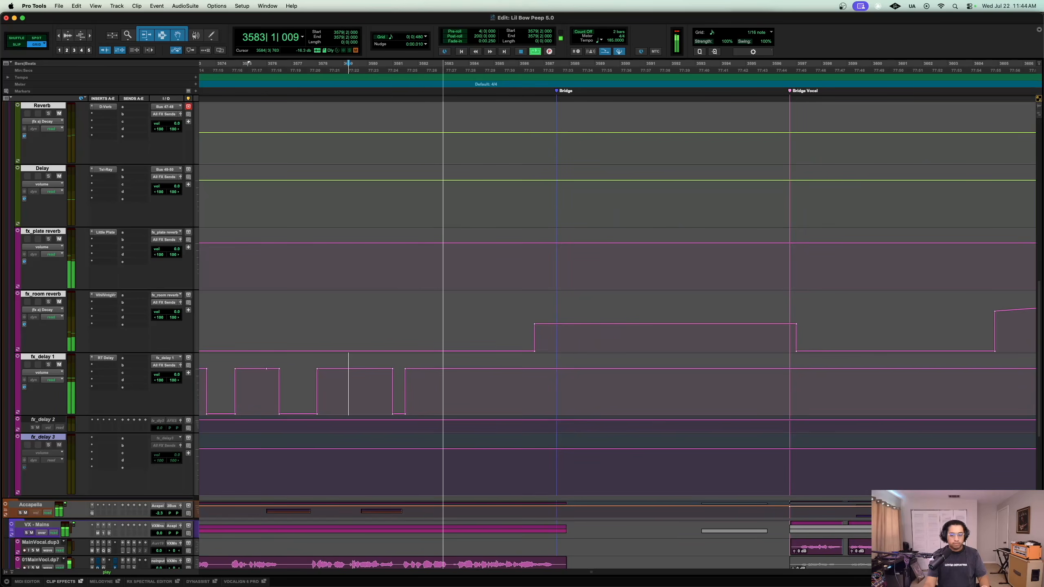
{"action": "scroll", "coordinate": [414, 329], "scroll_direction": "down", "scroll_amount": 8}
{"action": "scroll", "coordinate": [414, 329], "scroll_direction": "up", "scroll_amount": 4}
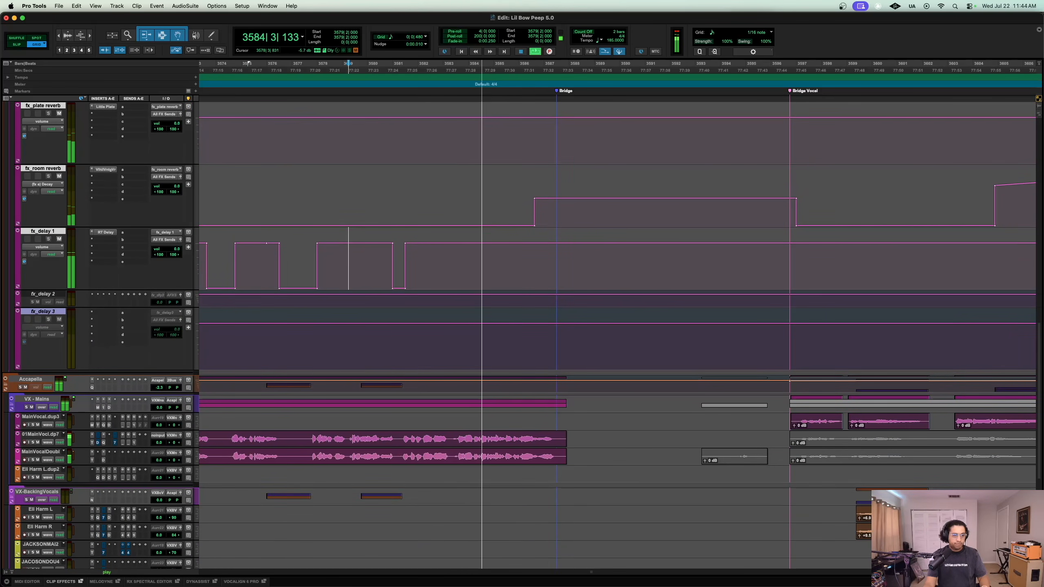
Step: Open ValhallaVintageVerb on fx_room reverb, move its window clear of the bridge automation, and examine the Decay setting
{"action": "left_click", "coordinate": [105, 169]}
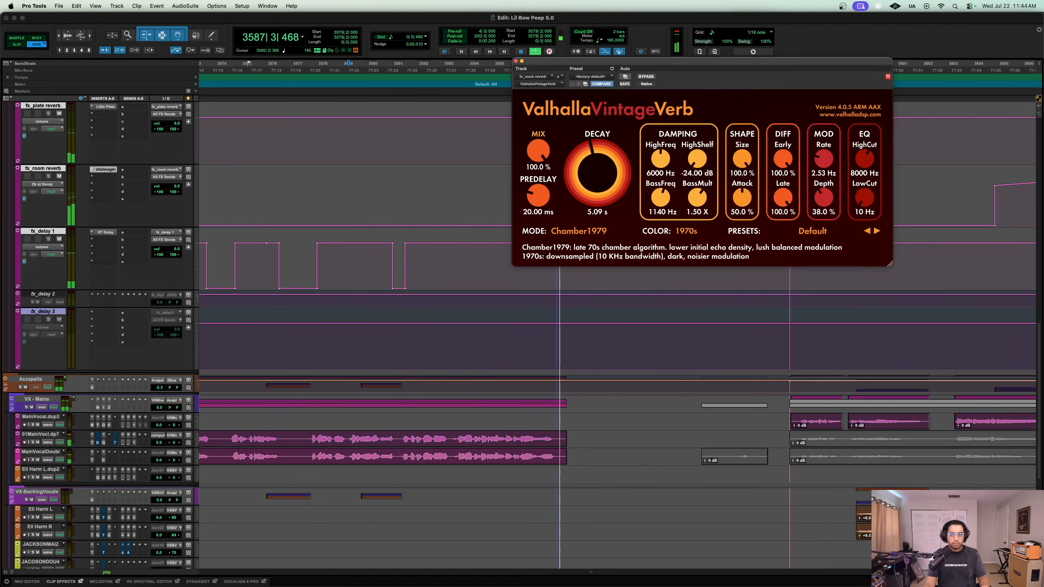
{"action": "left_click_drag", "start_coordinate": [649, 60], "coordinate": [151, 65]}
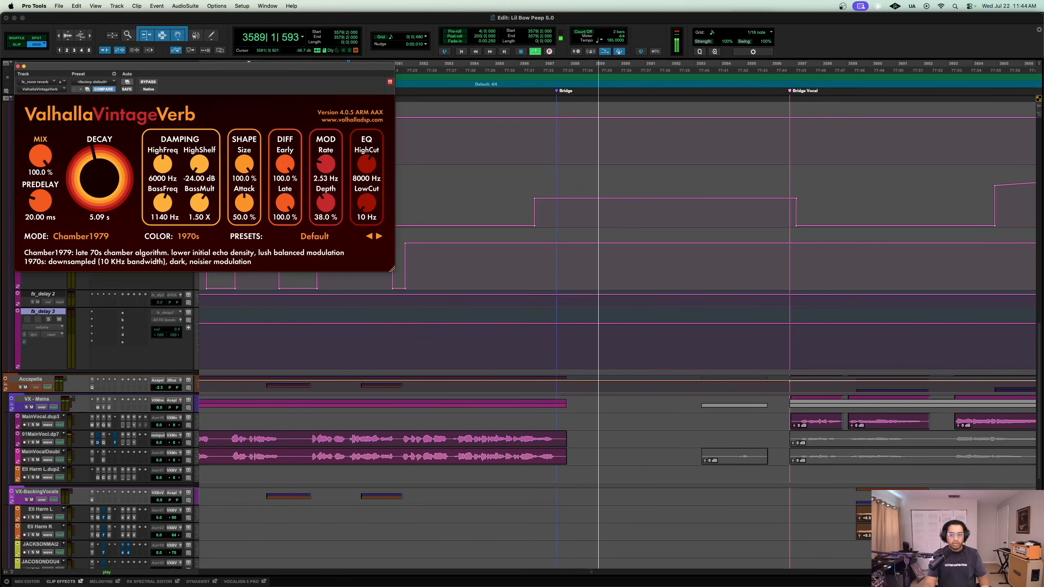
{"action": "key", "text": "space"}
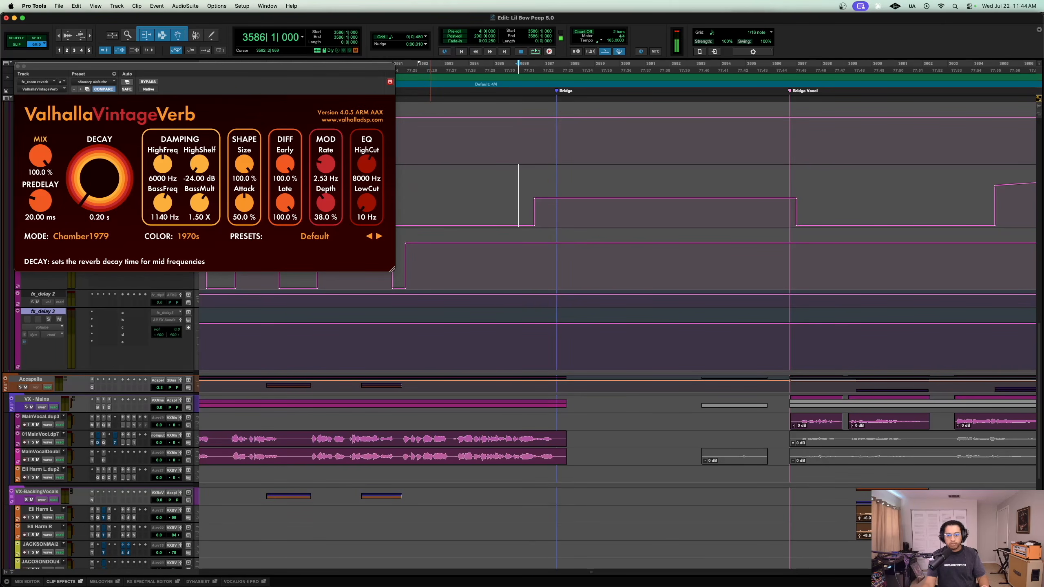
Step: Play from bar 3586 into the bridge to follow the fx_room reverb Decay automation, and stop playback
{"action": "key", "text": "space"}
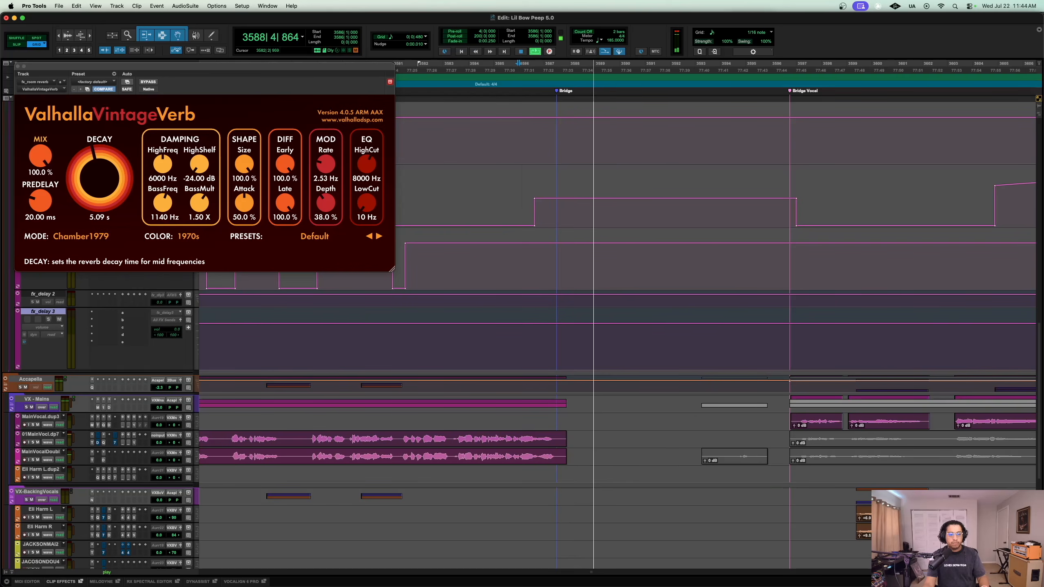
{"action": "key", "text": "r"}
{"action": "key", "text": "r"}
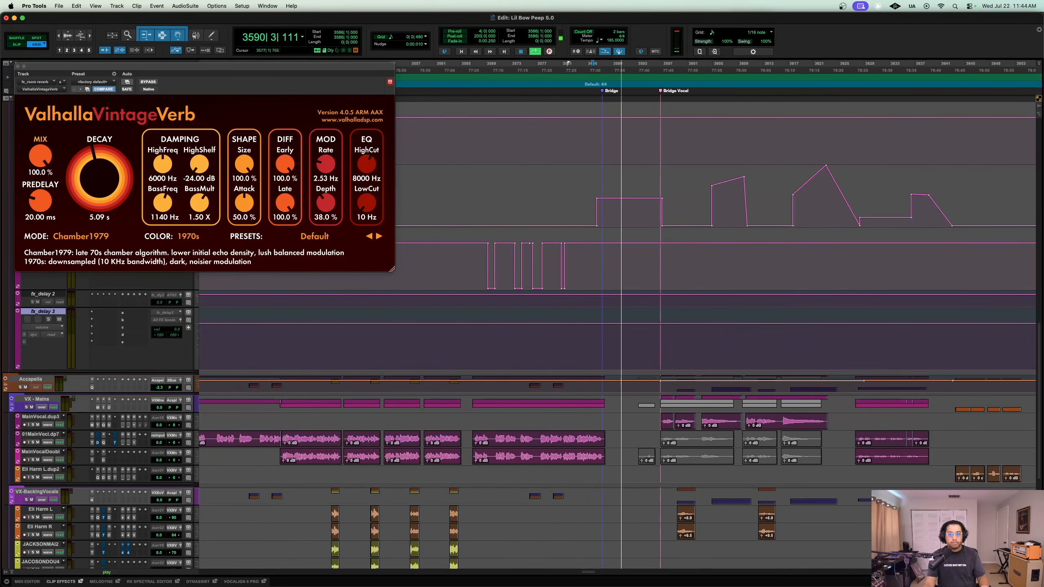
{"action": "key", "text": "space"}
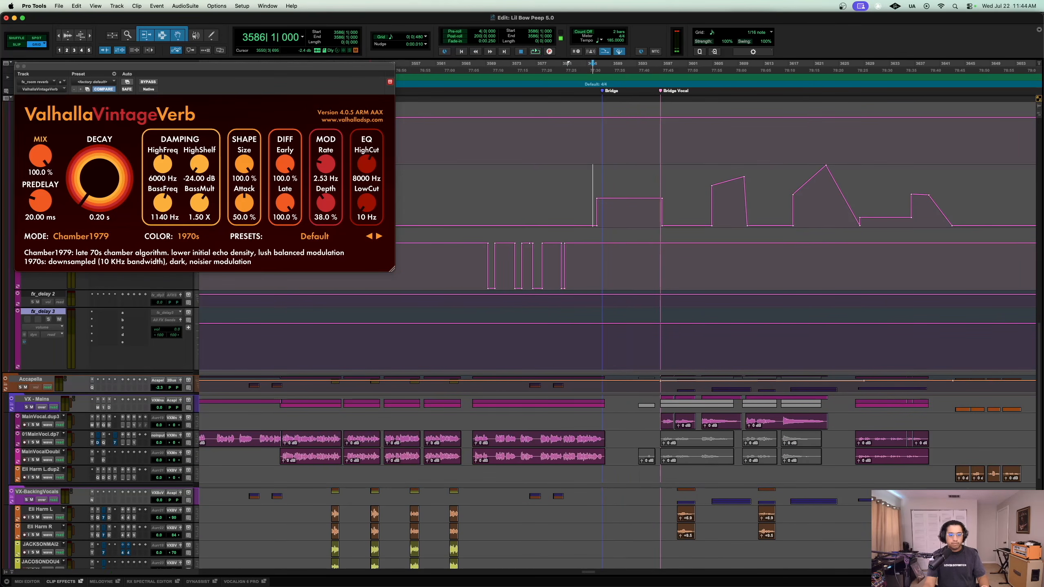
Step: Check the mixer channels, replay the start of the bridge, and set the playback start at 3594|4, ahead of the Bridge Vocal marker
{"action": "key", "text": "super+equal"}
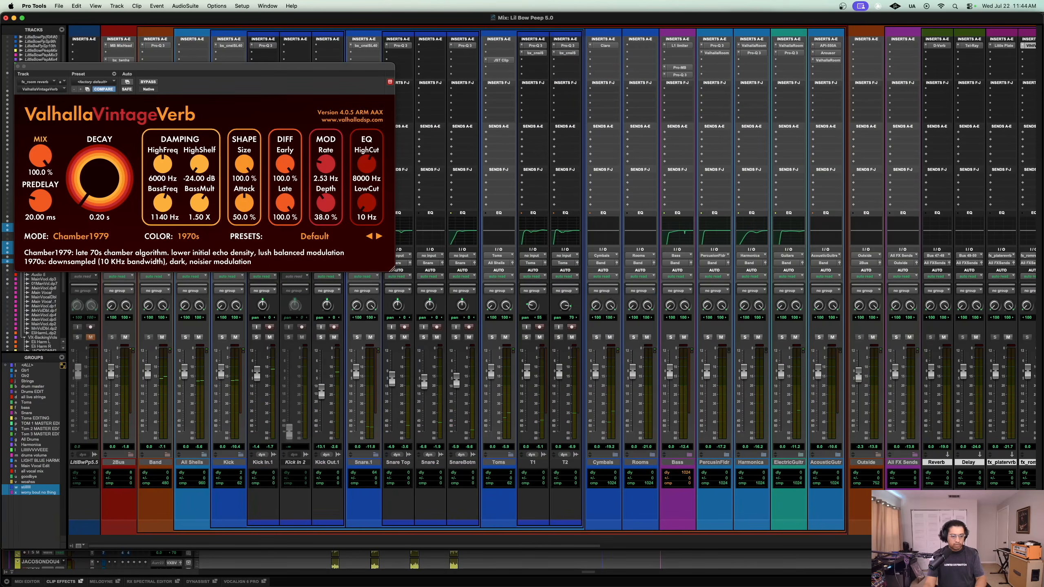
{"action": "key", "text": "super+equal"}
{"action": "key", "text": "space"}
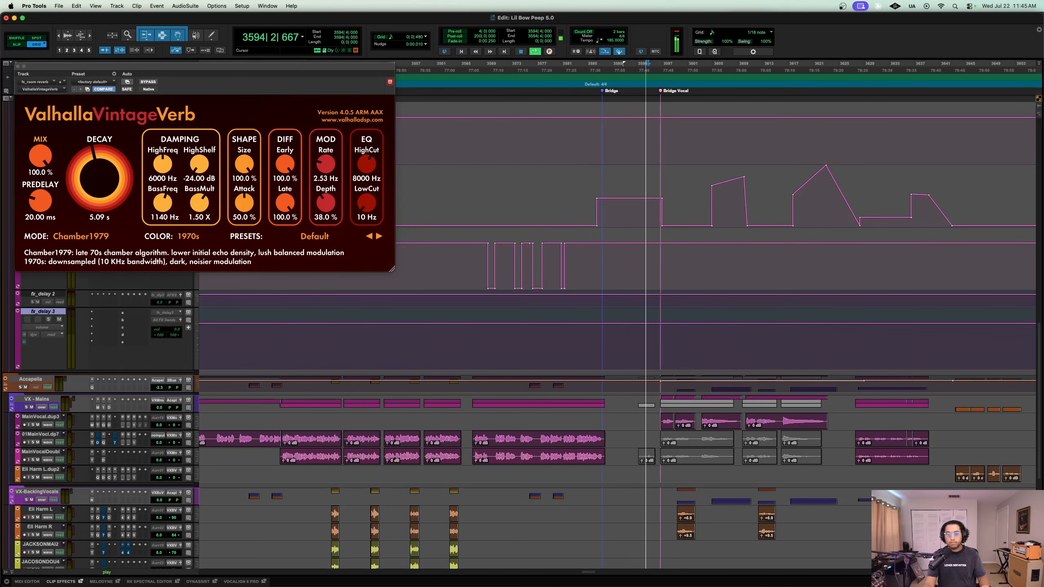
{"action": "left_click", "coordinate": [647, 209]}
{"action": "key", "text": "t"}
{"action": "key", "text": "t"}
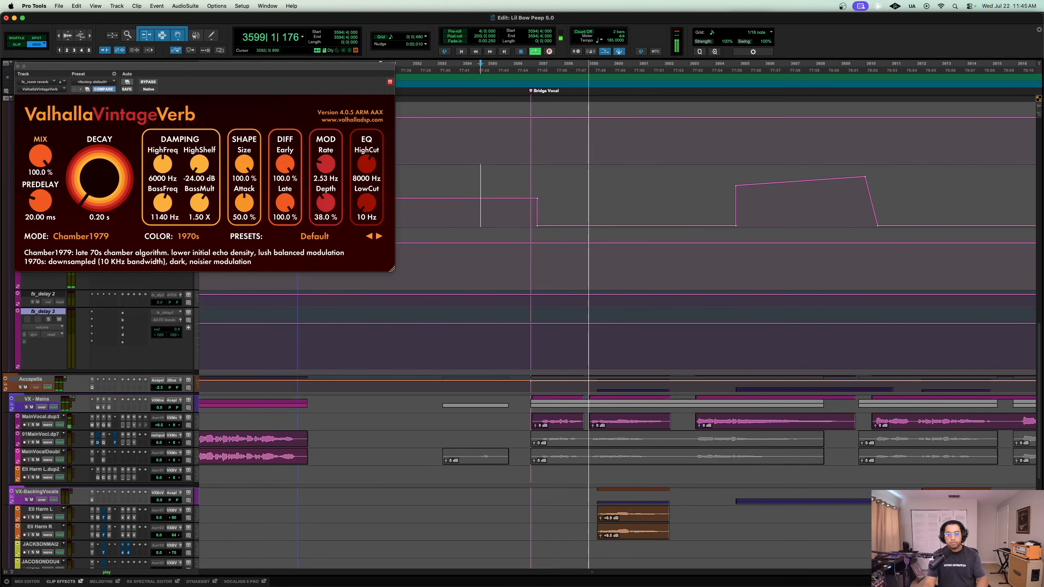
Step: Toggle the Band channel's mute during the bridge vocal, follow the room reverb's Decay rise, and stop playback
{"action": "key", "text": "super+equal"}
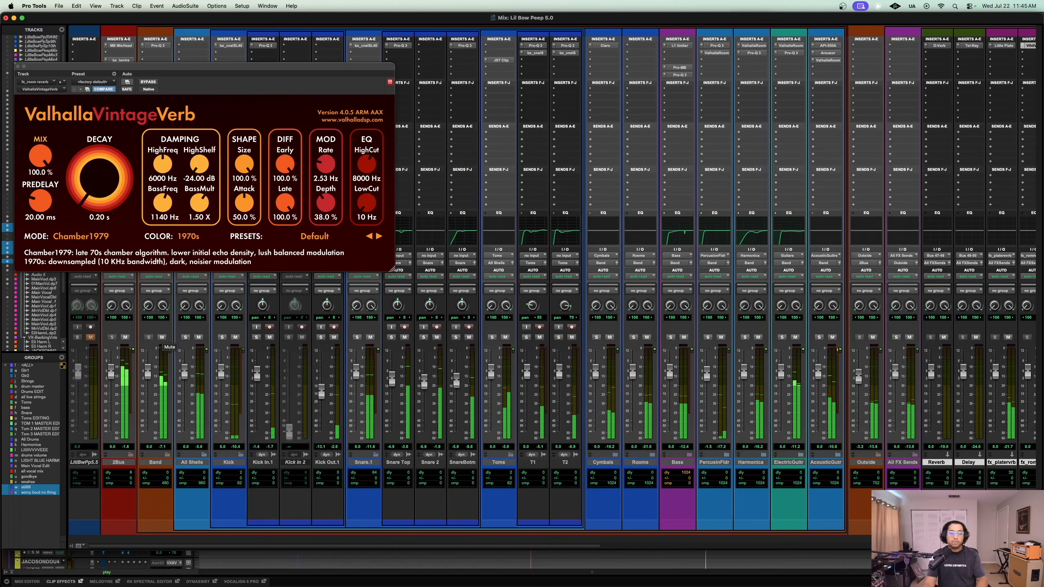
{"action": "key", "text": "super+equal"}
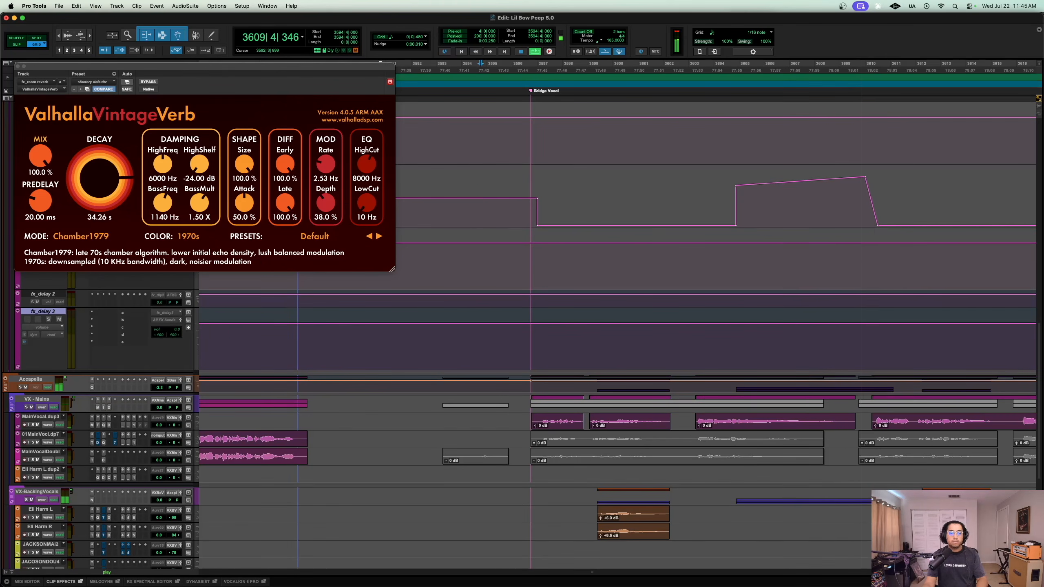
{"action": "key", "text": "space"}
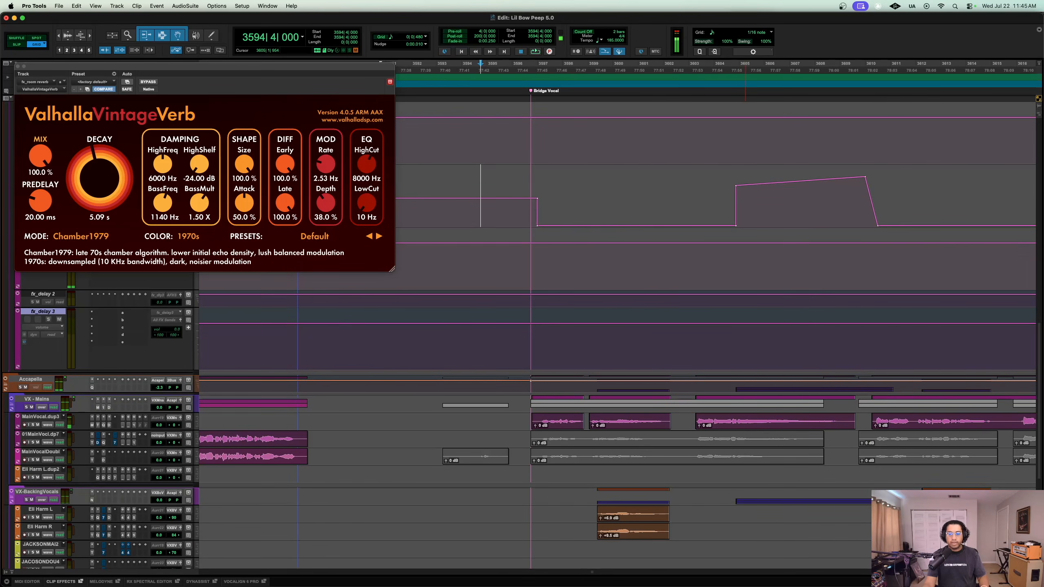
Step: Play the bridge vocal from 3604|4 and again from 3603|4|480 to hear the first ramp in the reverb Decay automation
{"action": "scroll", "coordinate": [738, 193], "scroll_direction": "right", "scroll_amount": 5}
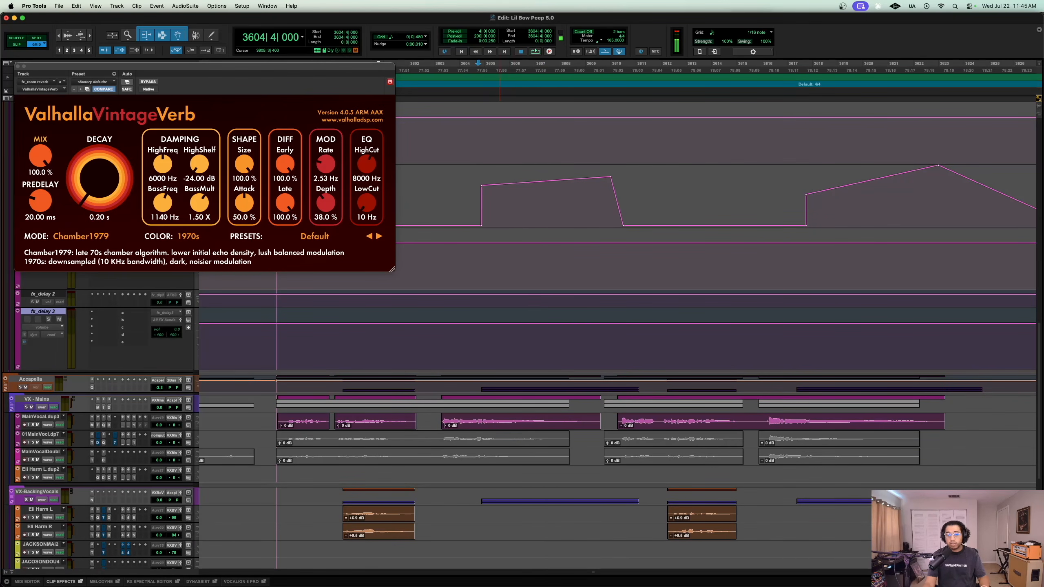
{"action": "key", "text": "space"}
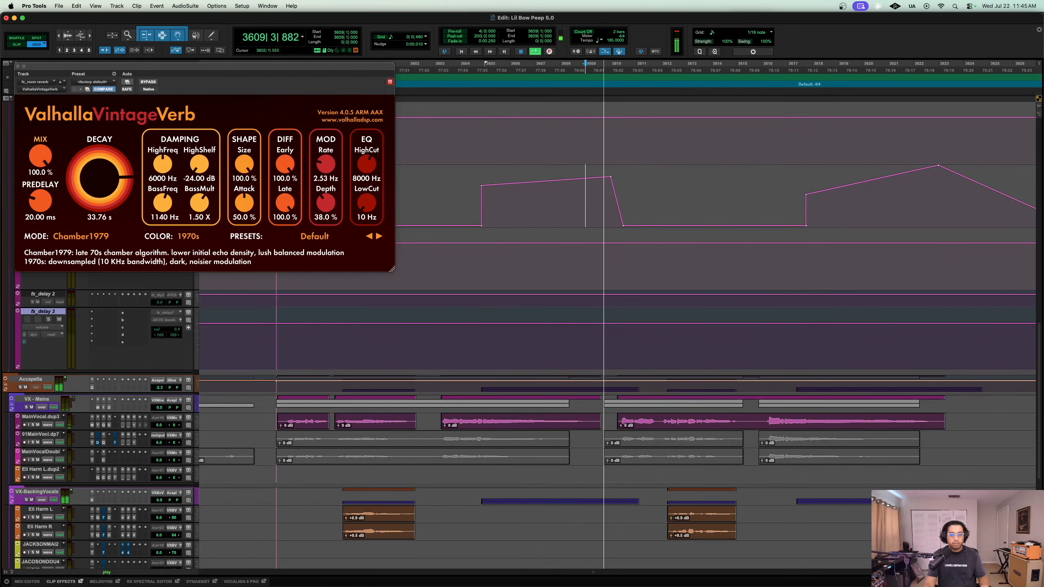
{"action": "left_click", "coordinate": [456, 201]}
{"action": "key", "text": "space"}
{"action": "key", "text": "space"}
{"action": "key", "text": "t"}
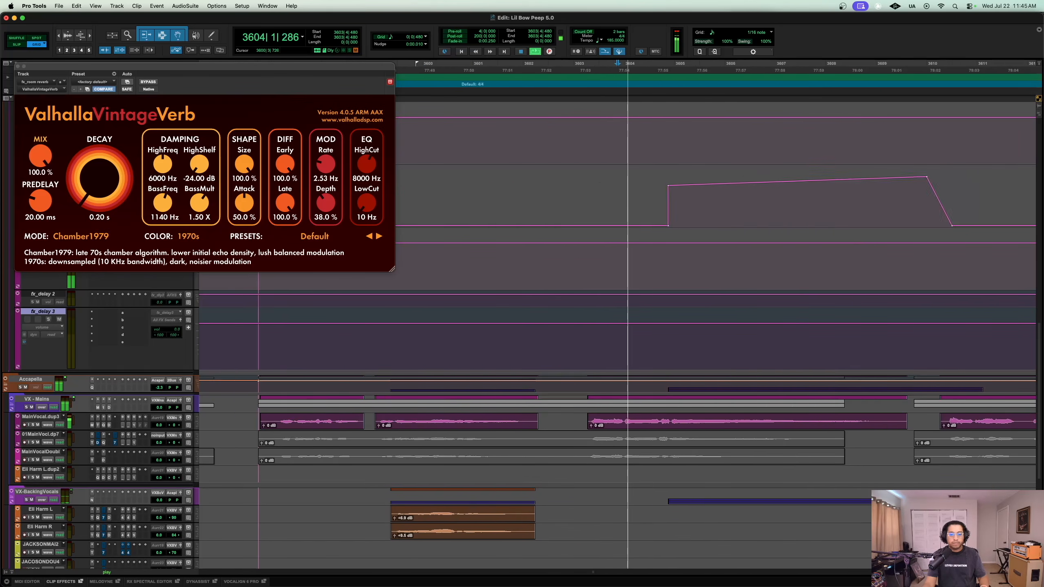
{"action": "scroll", "coordinate": [438, 202], "scroll_direction": "right", "scroll_amount": 4}
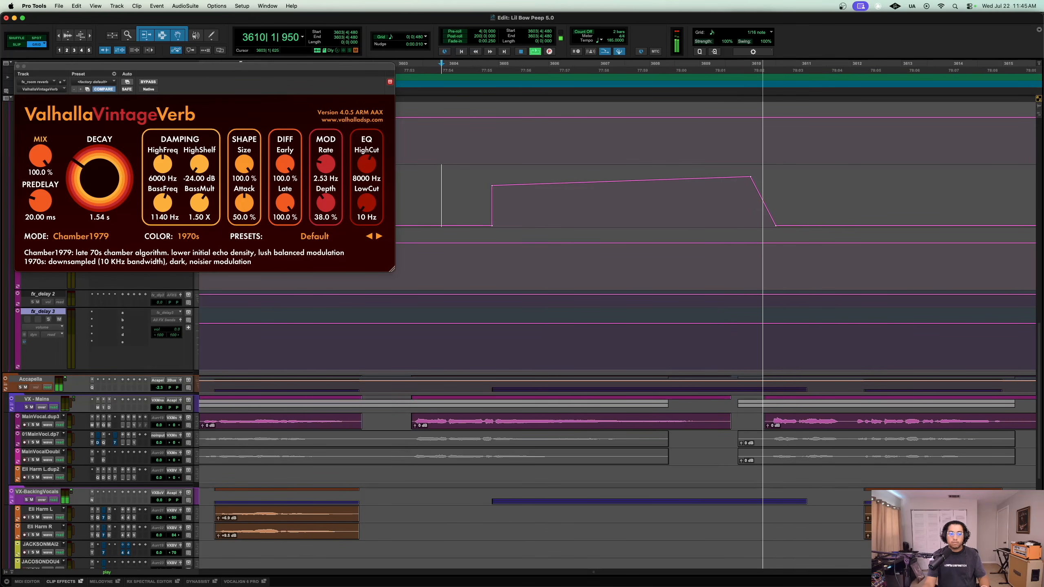
Step: Follow the Decay automation across the rest of the bridge, listening with the Band channel muted and unmuting it
{"action": "key", "text": "r"}
{"action": "key", "text": "r"}
{"action": "key", "text": "r"}
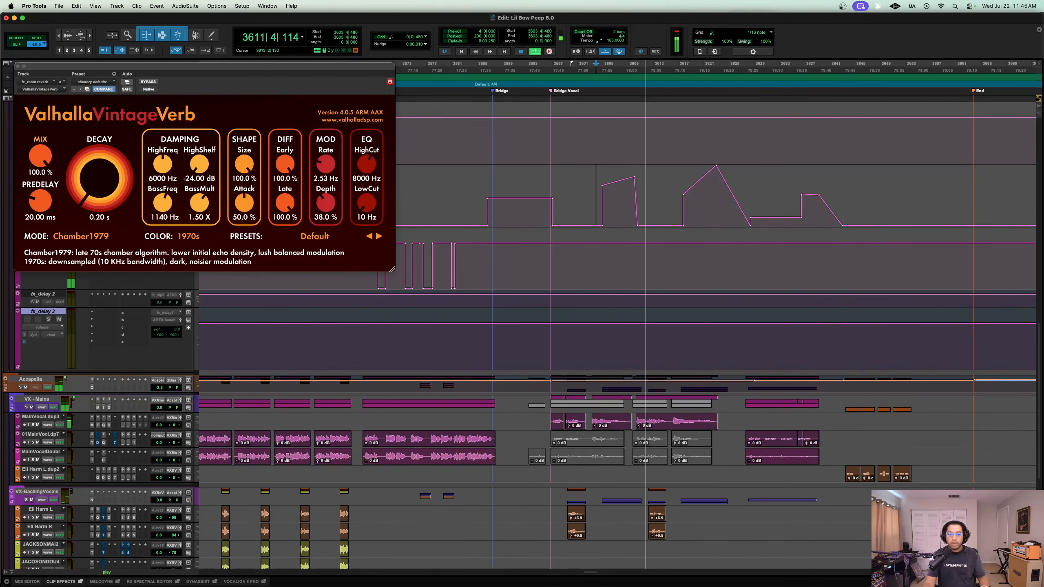
{"action": "scroll", "coordinate": [616, 411], "scroll_direction": "up", "scroll_amount": 3}
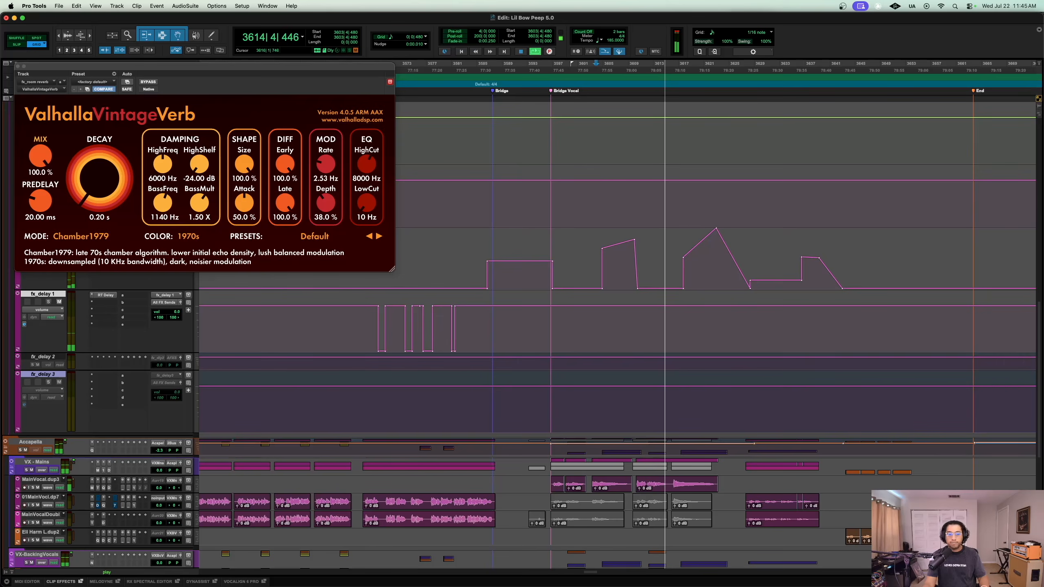
{"action": "key", "text": "super+equal"}
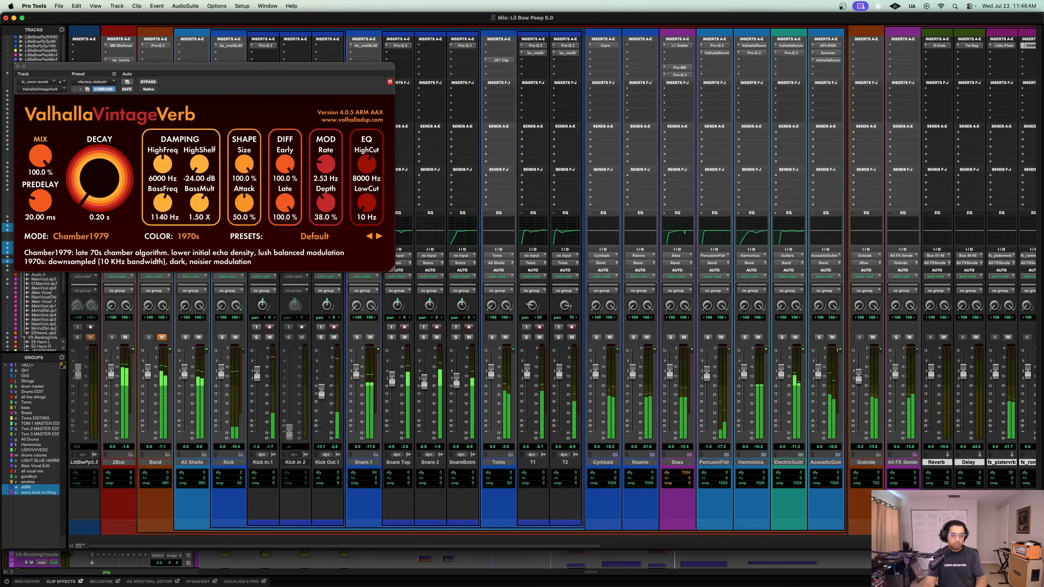
{"action": "key", "text": "super+equal"}
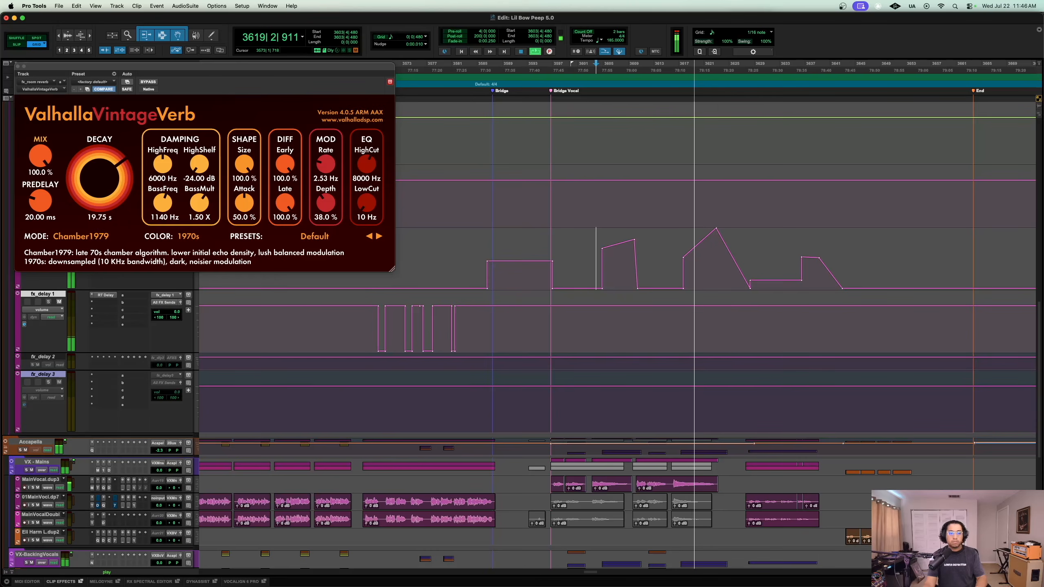
{"action": "key", "text": "super+equal"}
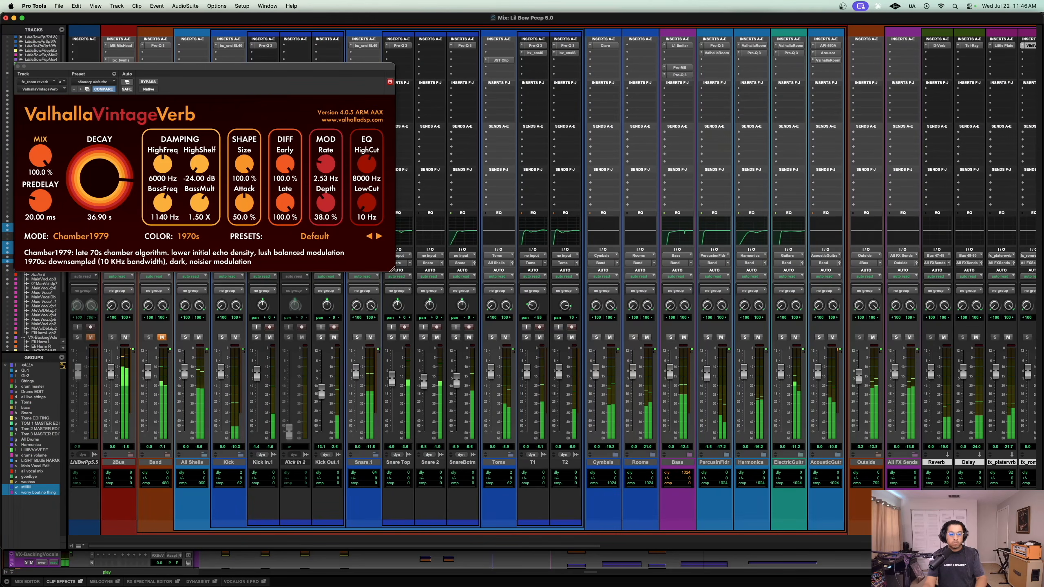
{"action": "key", "text": "super+equal"}
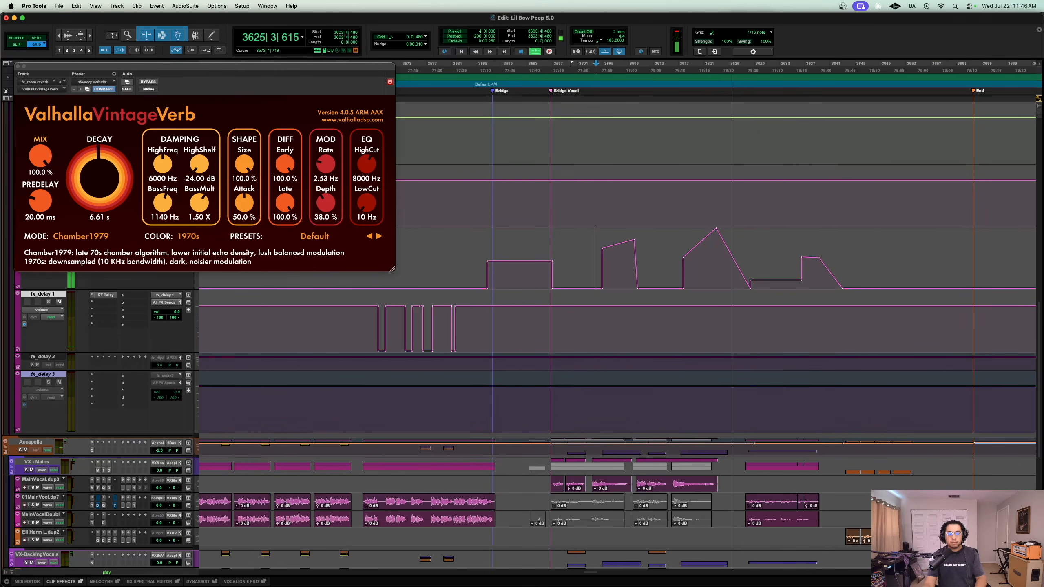
Step: Compare the Reverb and fx_room reverb Decay automation with the harmony tracks as the bridge plays, and stop playback
{"action": "key", "text": "super+equal"}
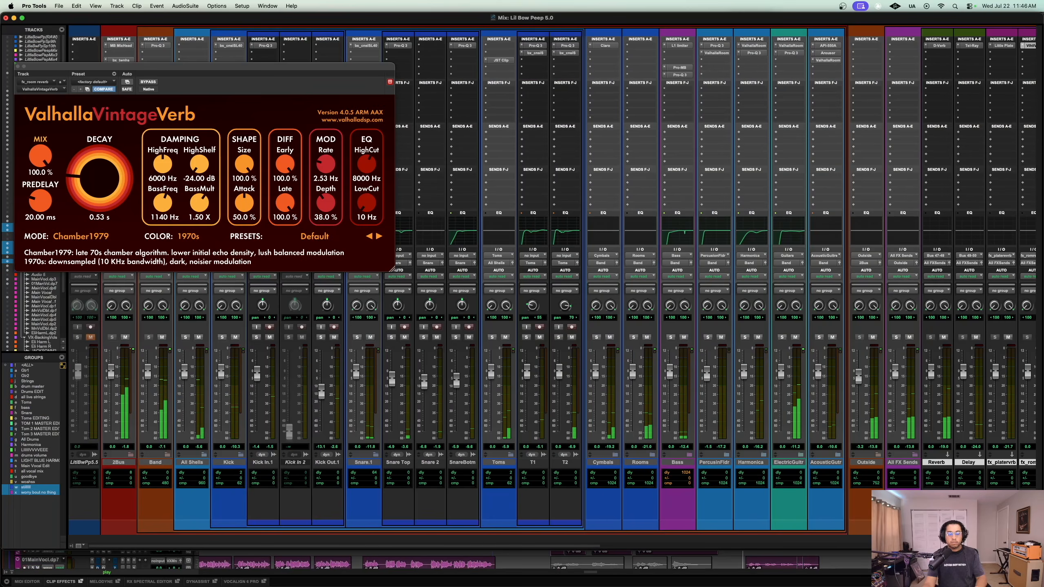
{"action": "key", "text": "super+equal"}
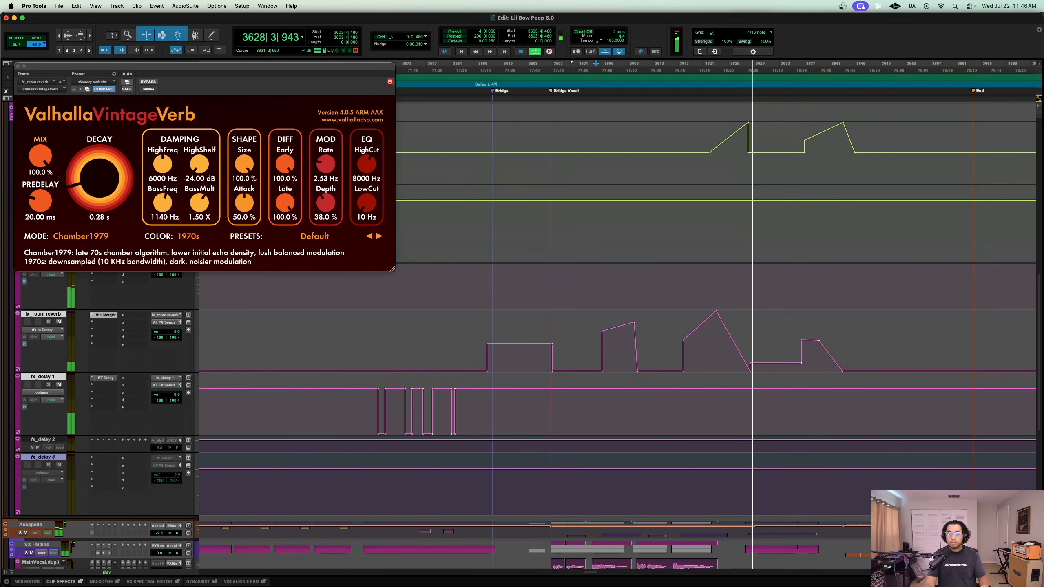
{"action": "scroll", "coordinate": [616, 312], "scroll_direction": "down", "scroll_amount": 10}
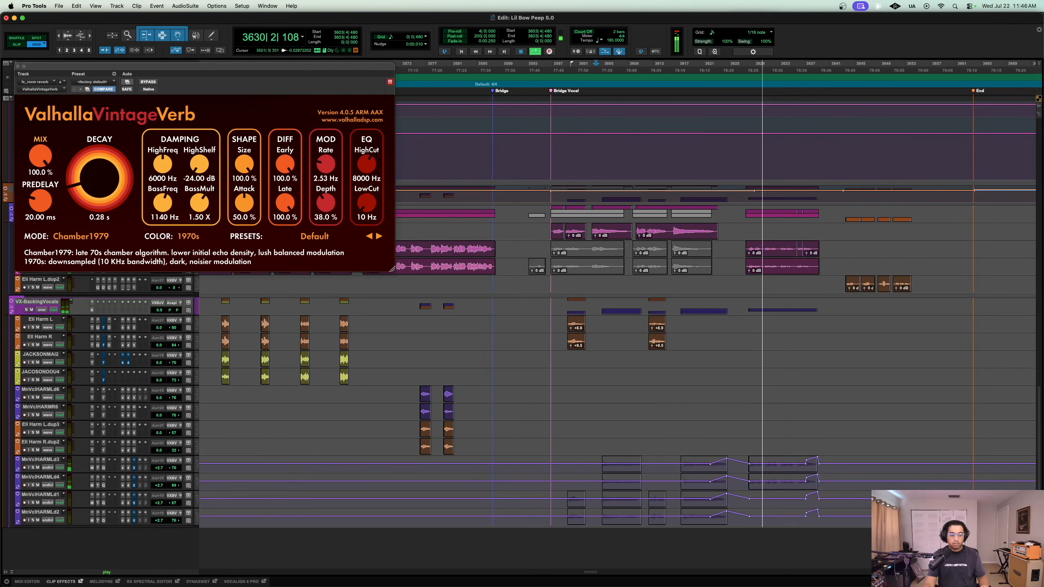
{"action": "scroll", "coordinate": [616, 313], "scroll_direction": "down", "scroll_amount": 5}
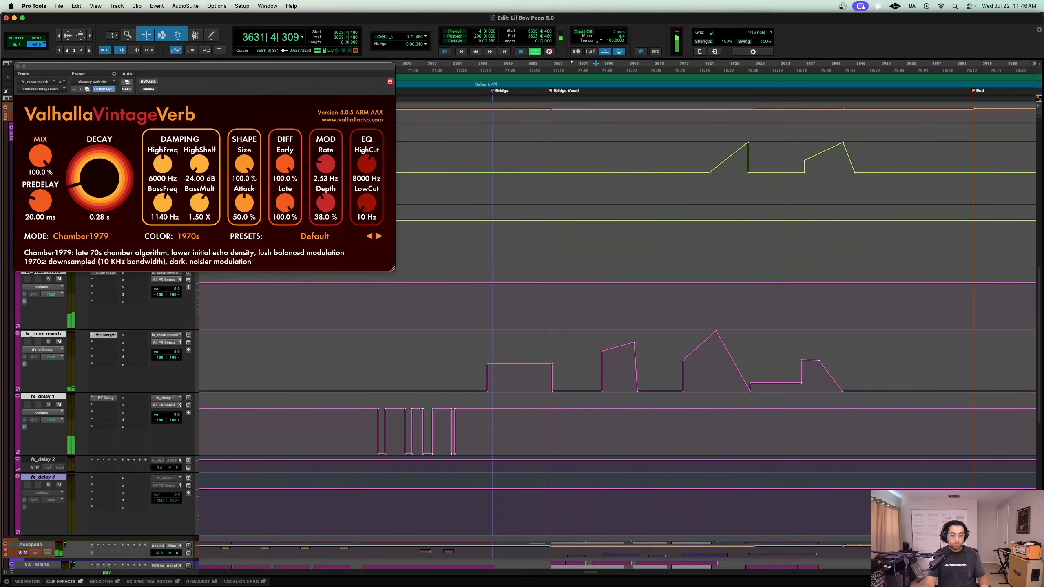
{"action": "scroll", "coordinate": [30, 541], "scroll_direction": "down", "scroll_amount": 12}
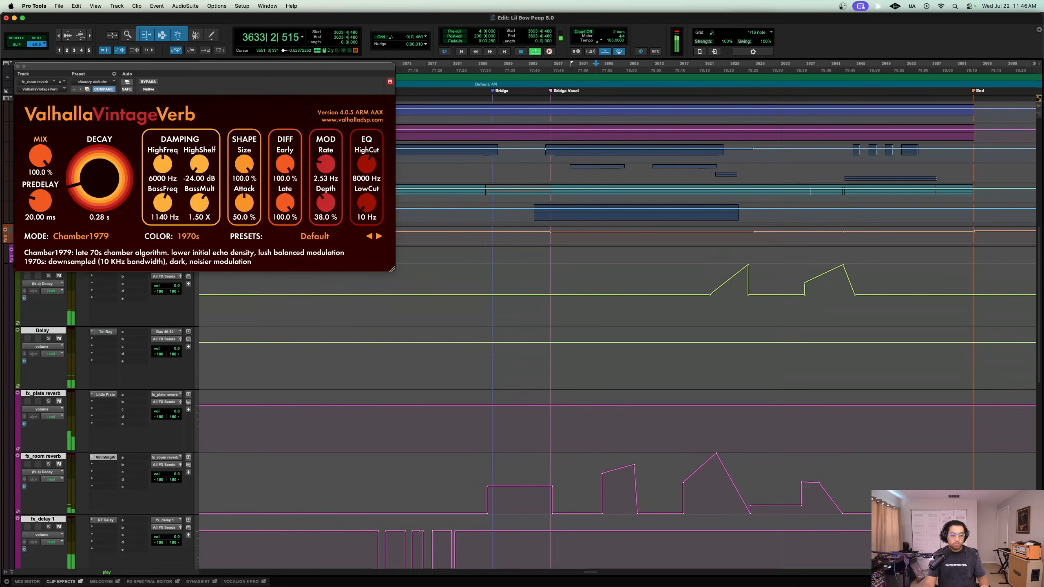
{"action": "scroll", "coordinate": [30, 541], "scroll_direction": "up", "scroll_amount": 6}
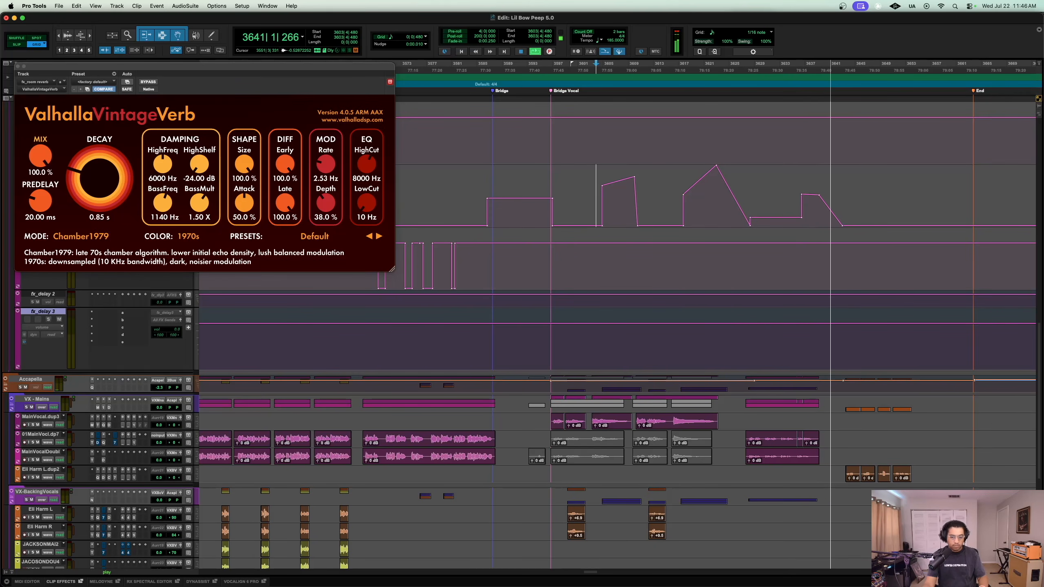
{"action": "key", "text": "super+equal"}
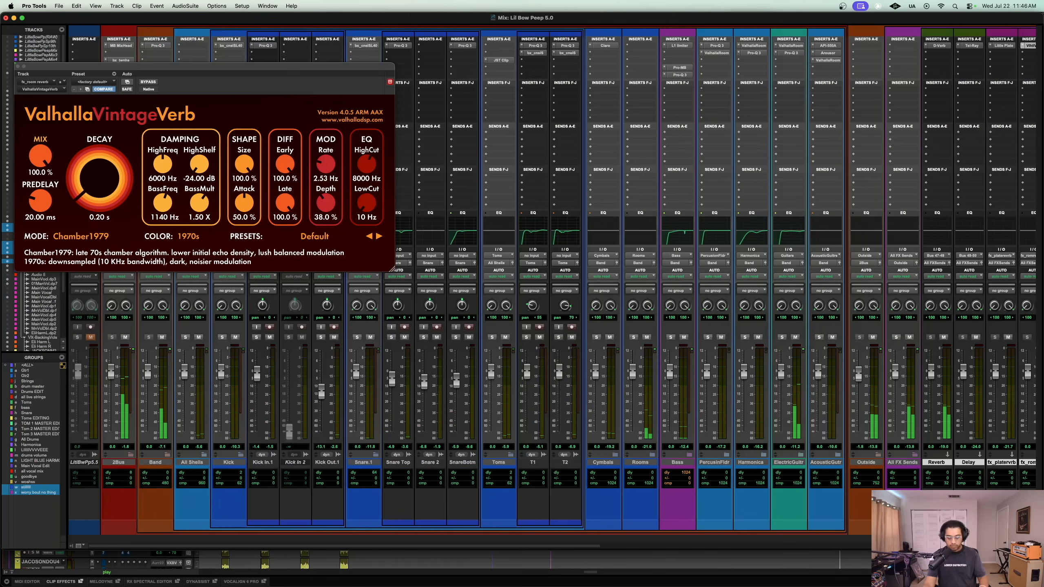
{"action": "key", "text": "super+equal"}
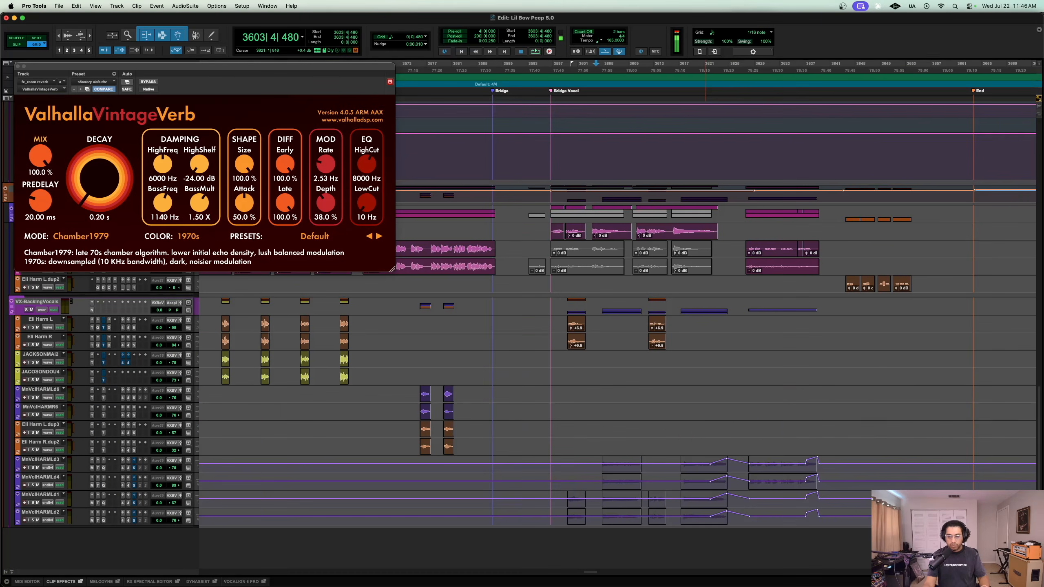
Step: Select the volume automation on the four lowest MnVclHARM tracks from 3621|1|480, play it, and clear the range selection
{"action": "left_click_drag", "start_coordinate": [703, 460], "coordinate": [830, 520]}
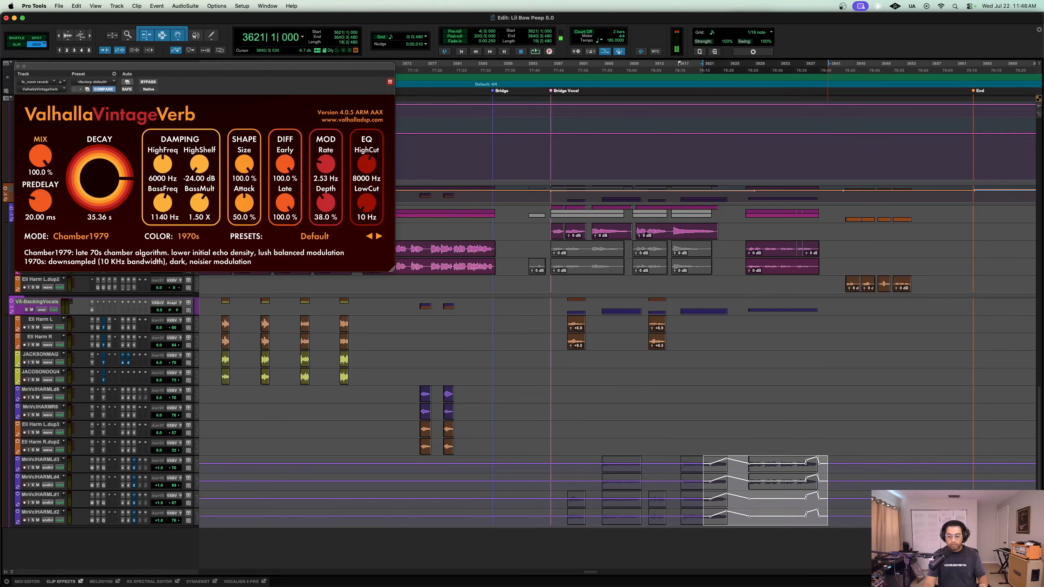
{"action": "key", "text": "alt+f"}
{"action": "key", "text": "space"}
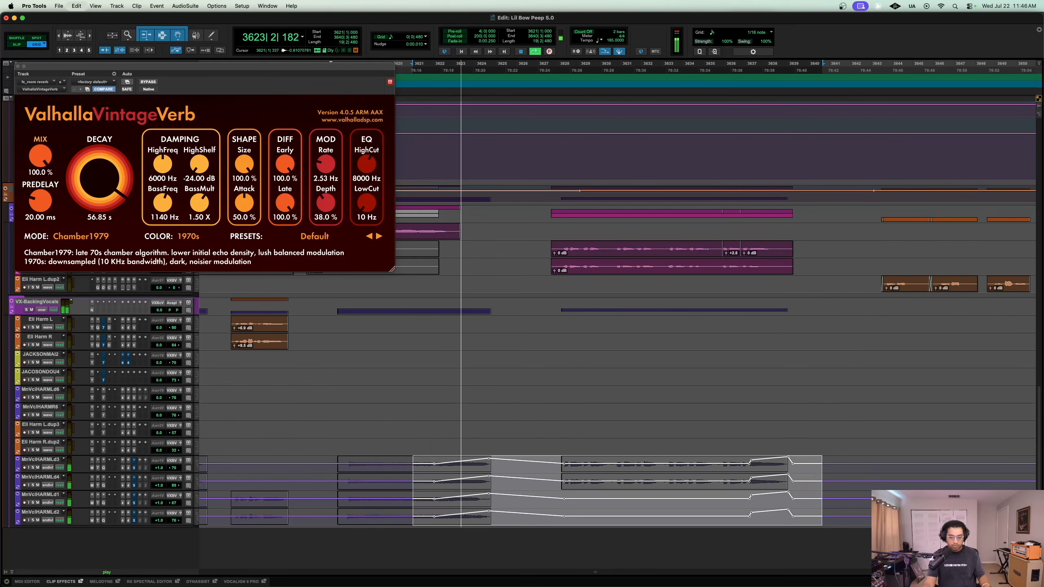
{"action": "left_click", "coordinate": [415, 365]}
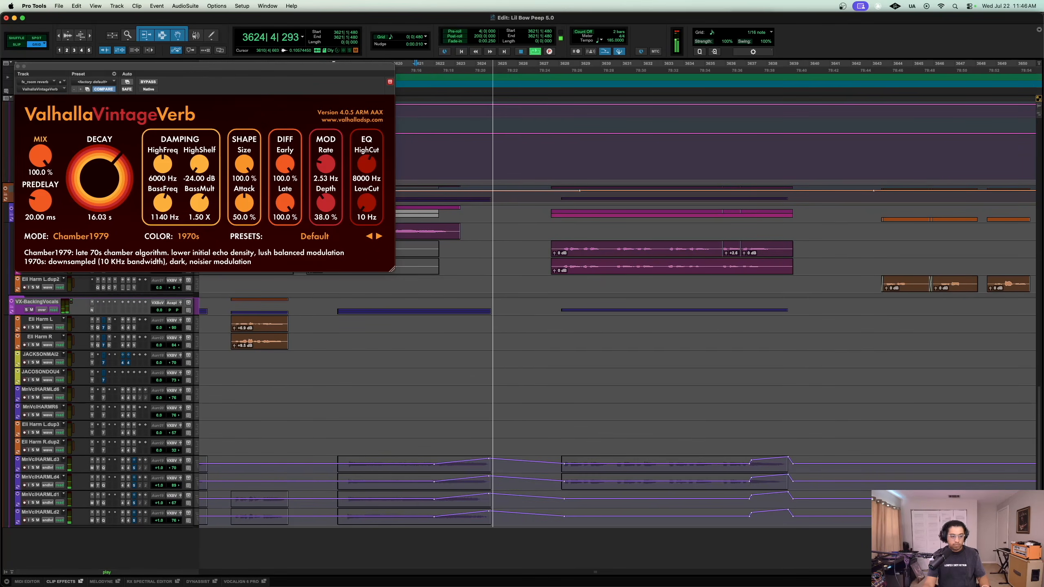
Step: Select the main vocal tracks under VX - Mains, and open D-Verb on the Reverb track to examine its automated Decay
{"action": "scroll", "coordinate": [616, 313], "scroll_direction": "up", "scroll_amount": 5}
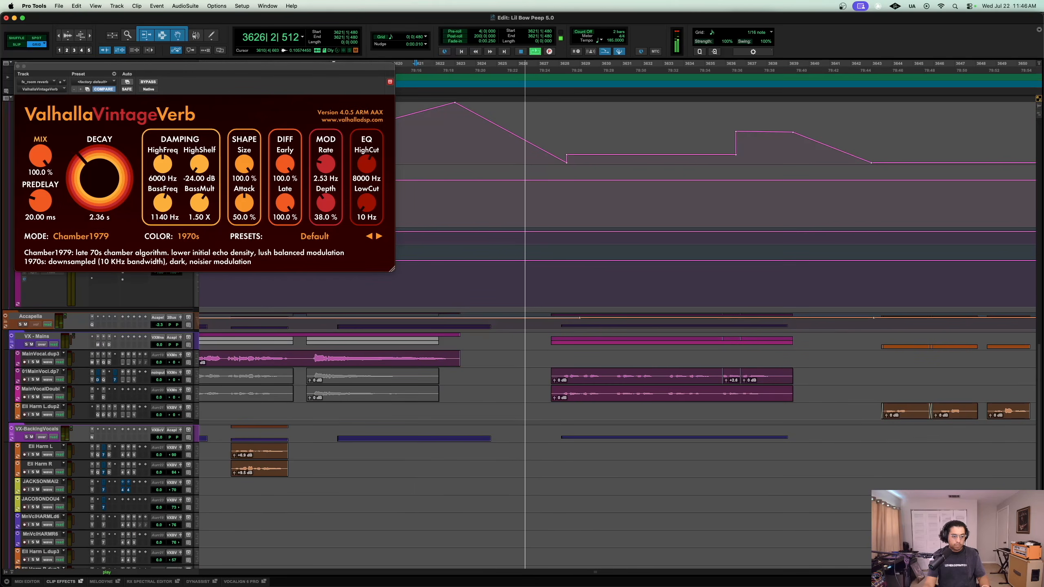
{"action": "left_click", "coordinate": [41, 354]}
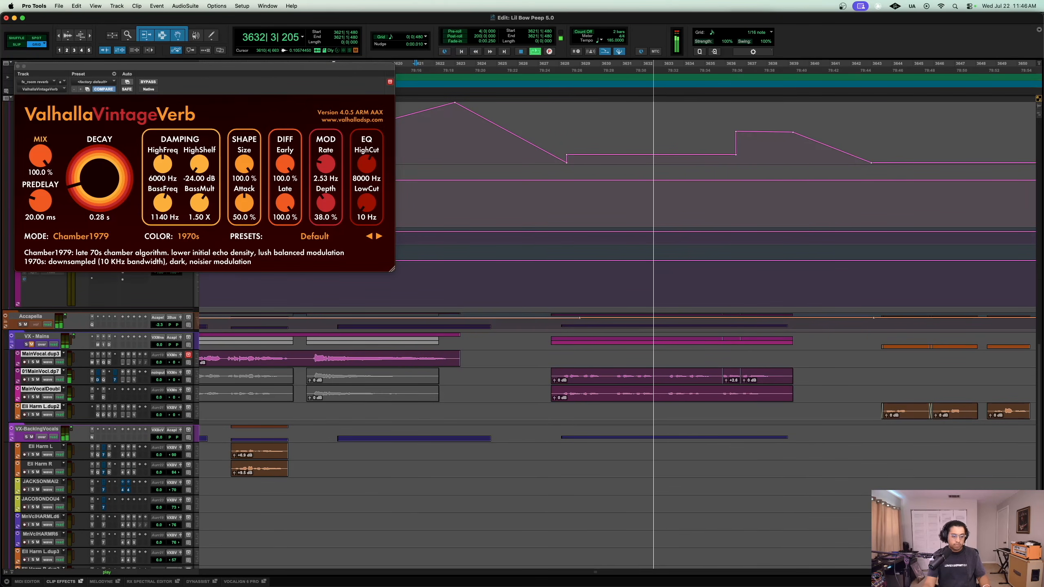
{"action": "scroll", "coordinate": [617, 329], "scroll_direction": "down", "scroll_amount": 5}
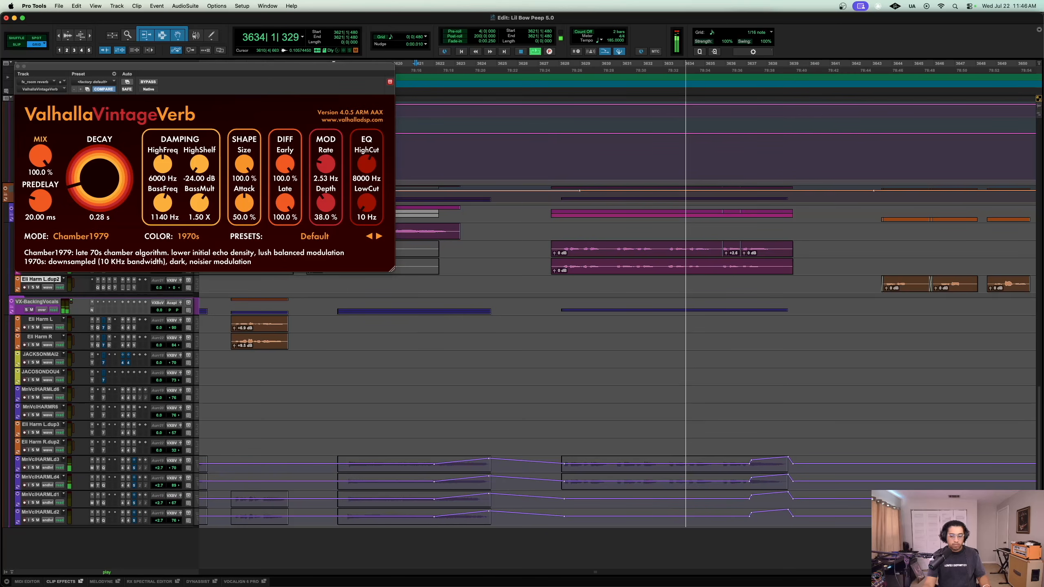
{"action": "scroll", "coordinate": [616, 329], "scroll_direction": "down", "scroll_amount": 10}
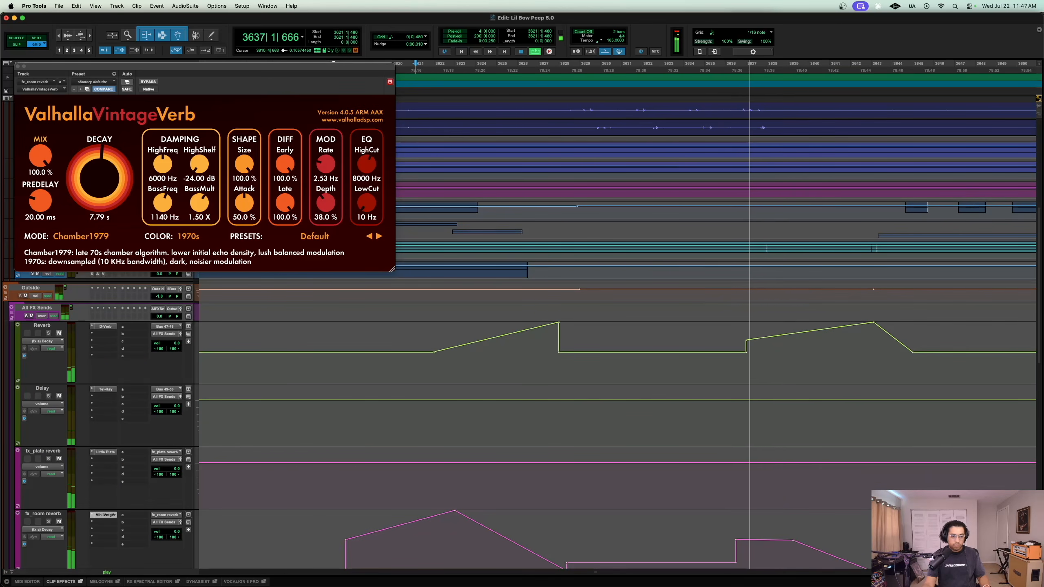
{"action": "left_click", "coordinate": [106, 326]}
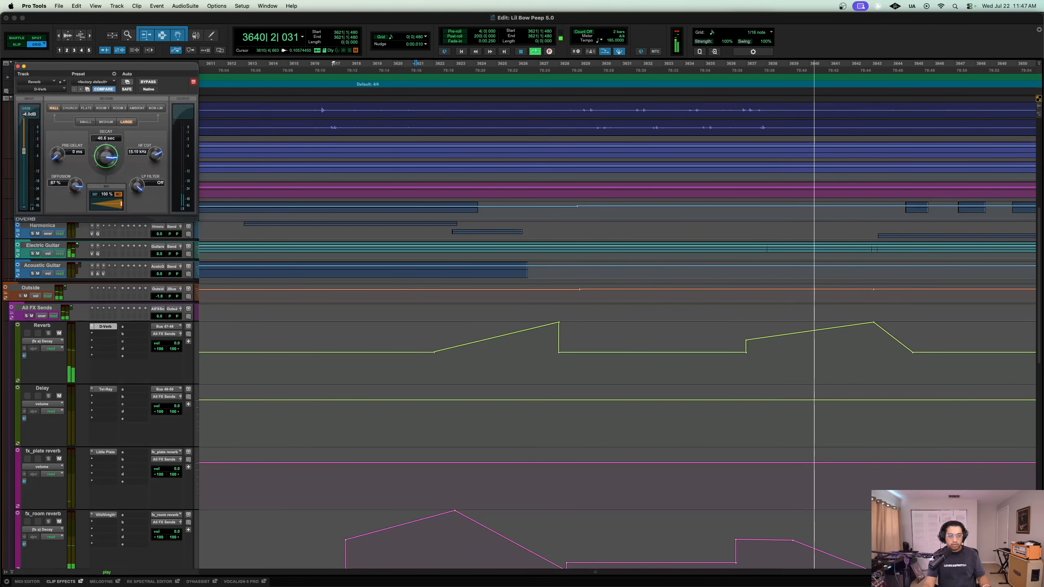
Step: Stop the bridge playback, locate the vocal clips between Bridge Vocal and End, and play from 3634|4|480
{"action": "key", "text": "space"}
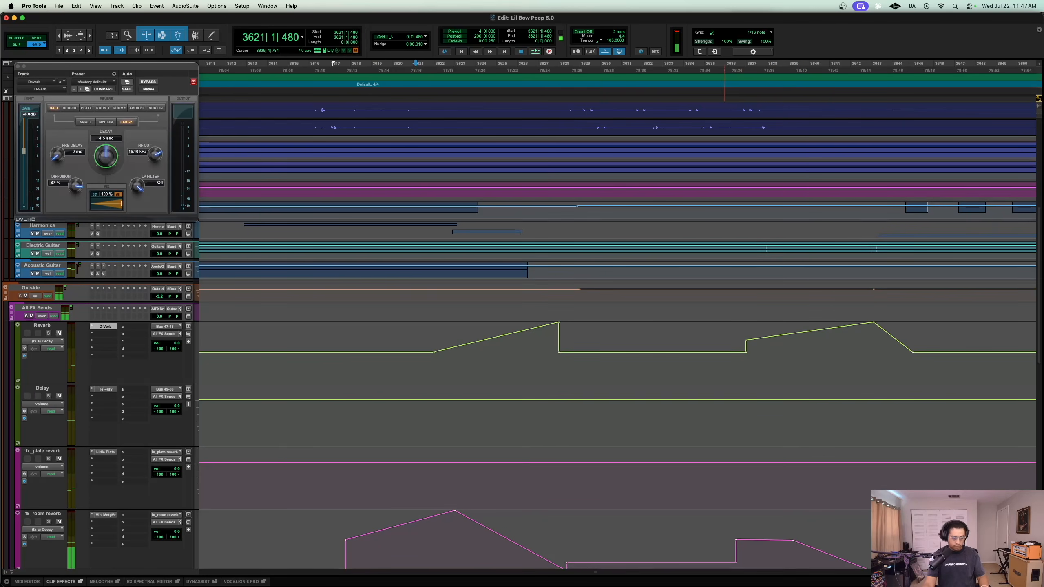
{"action": "scroll", "coordinate": [657, 329], "scroll_direction": "down", "scroll_amount": 5}
{"action": "key", "text": "r"}
{"action": "key", "text": "r"}
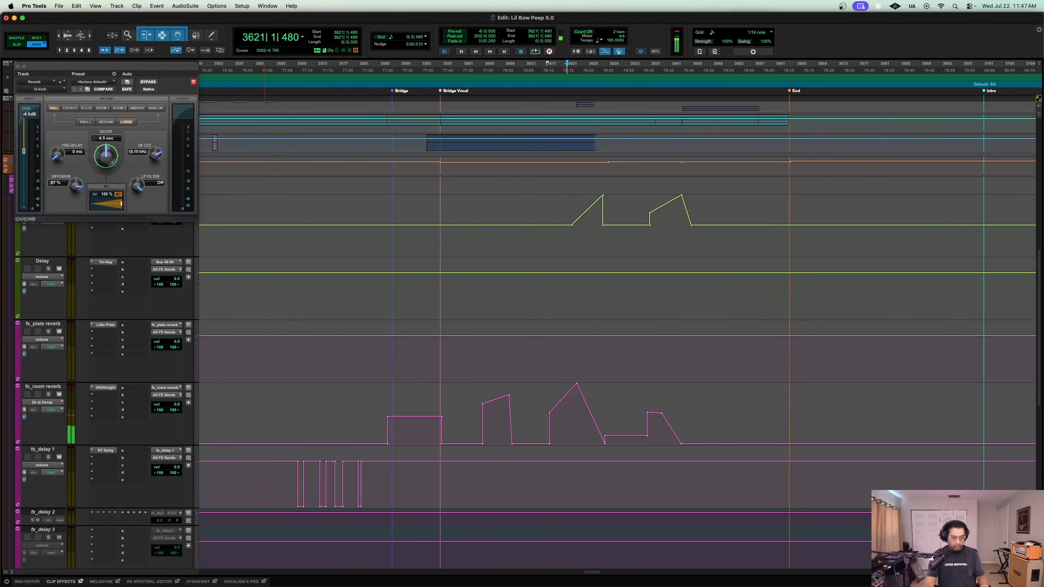
{"action": "scroll", "coordinate": [616, 329], "scroll_direction": "up", "scroll_amount": 3}
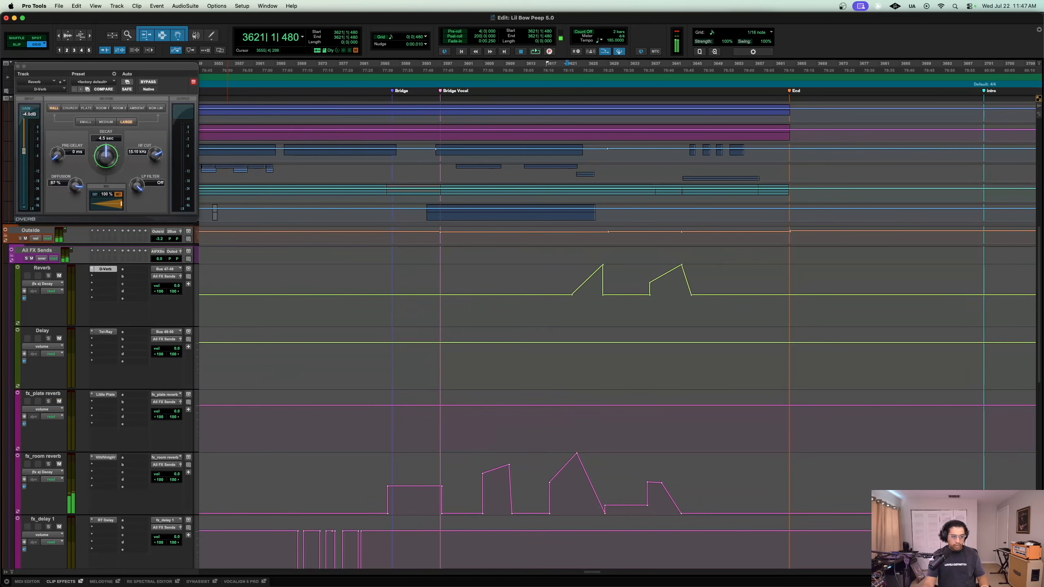
{"action": "key", "text": "r"}
{"action": "key", "text": "r"}
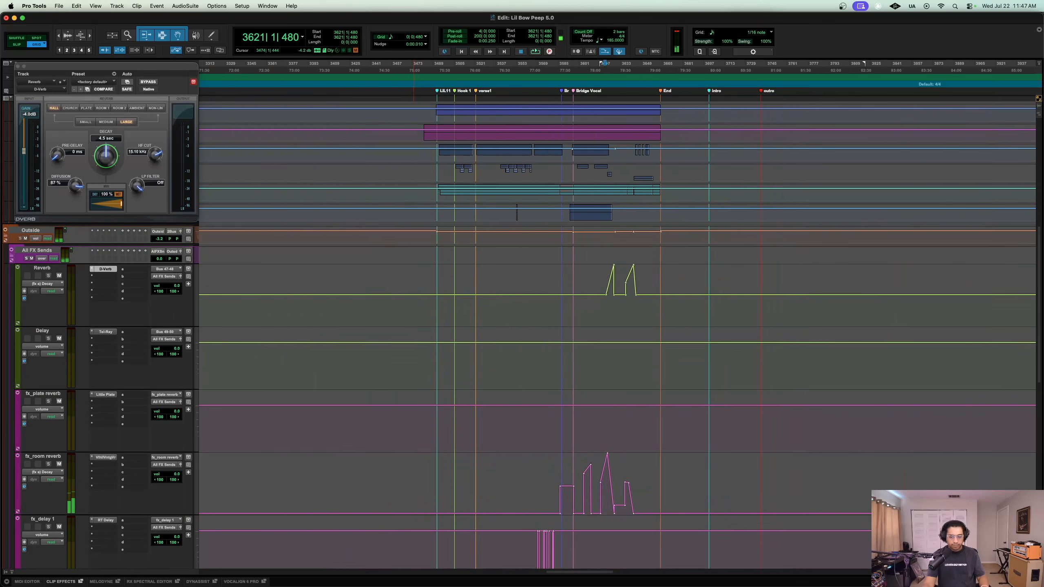
{"action": "scroll", "coordinate": [418, 329], "scroll_direction": "down", "scroll_amount": 15}
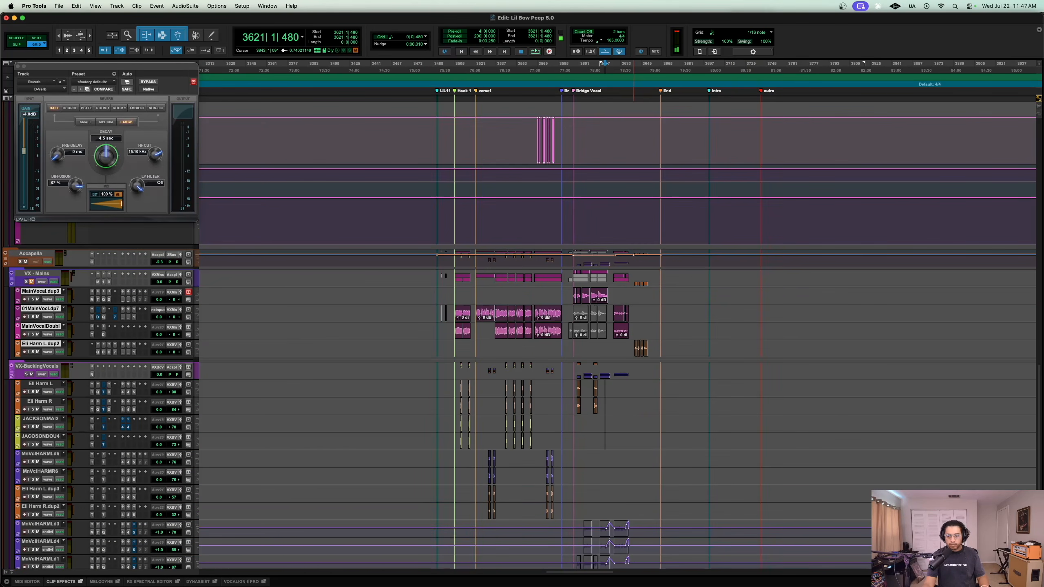
{"action": "key", "text": "t"}
{"action": "key", "text": "t"}
{"action": "key", "text": "t"}
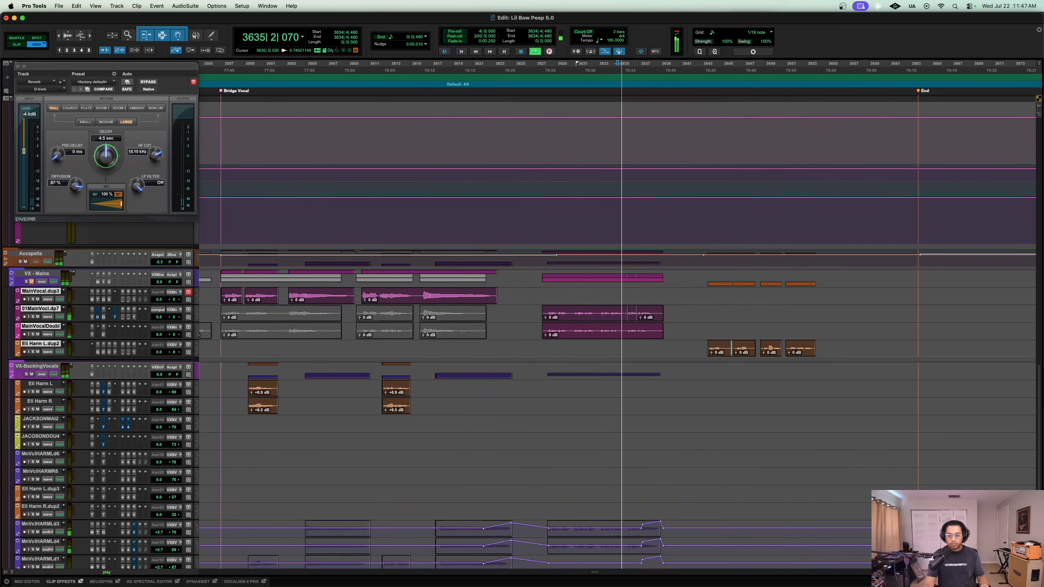
Step: Reduce the height of all tracks, and enlarge the last harmony track under VX - Mains to show its clips before End
{"action": "key", "text": "ctrl+alt+Down"}
{"action": "key", "text": "ctrl+alt+Down"}
{"action": "key", "text": "ctrl+alt+Down"}
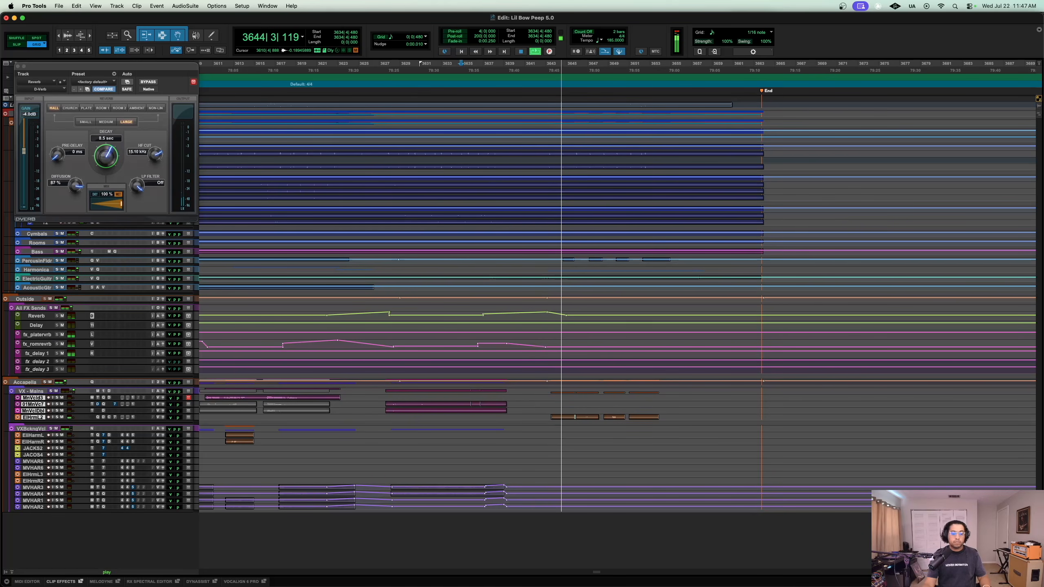
{"action": "left_click_drag", "start_coordinate": [177, 420], "coordinate": [177, 452]}
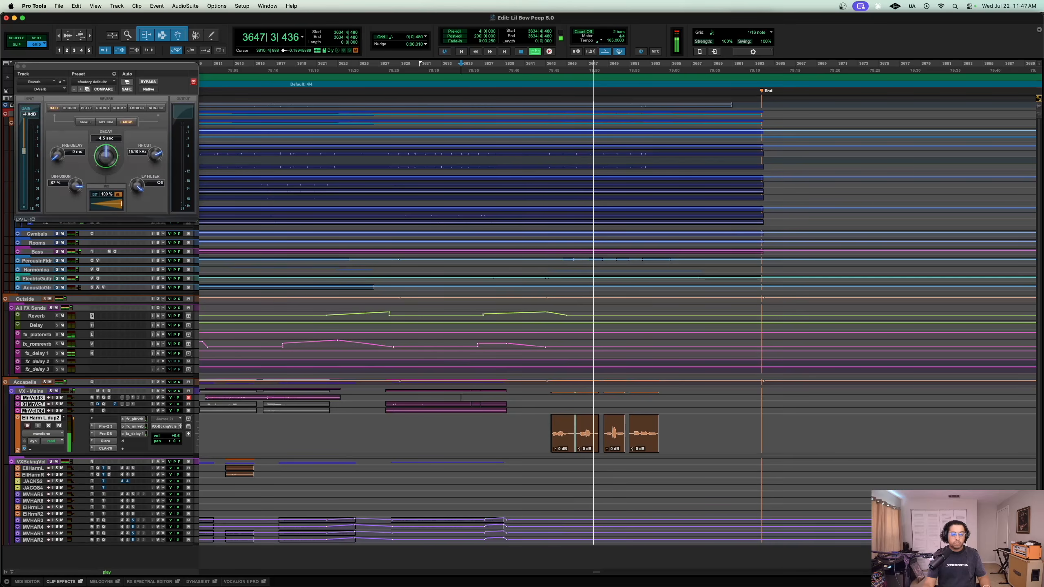
Step: Mute the Band channel in the mixer during playback, and return to the Edit window to follow the vocals and effects
{"action": "key", "text": "shift+s"}
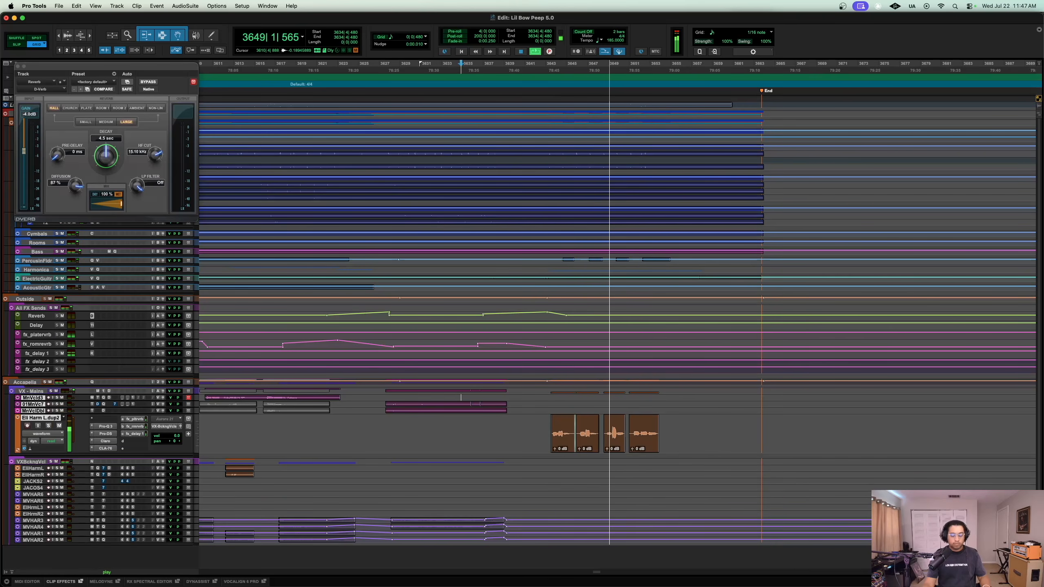
{"action": "key", "text": "super+equal"}
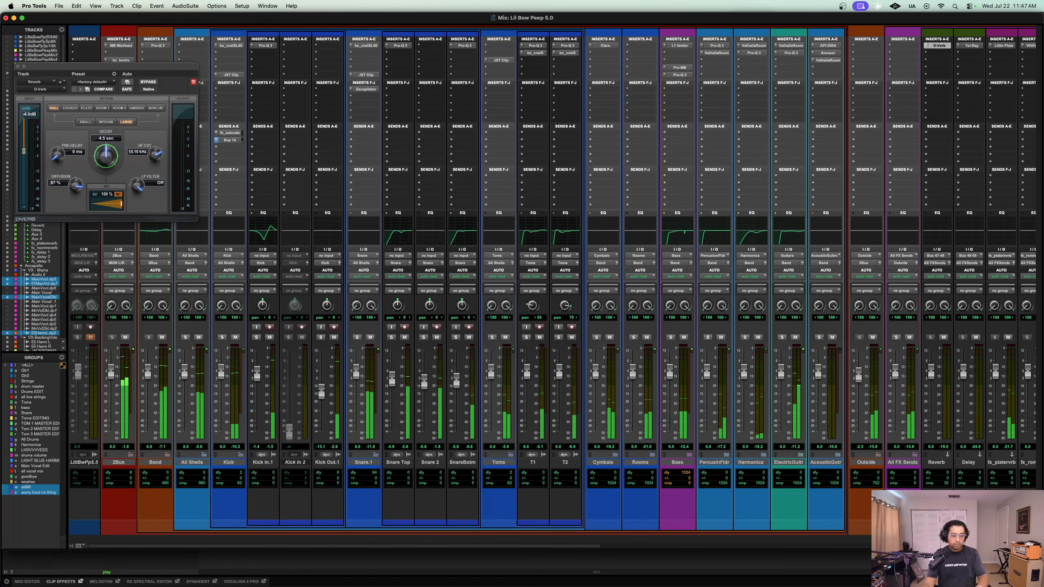
{"action": "left_click", "coordinate": [162, 337]}
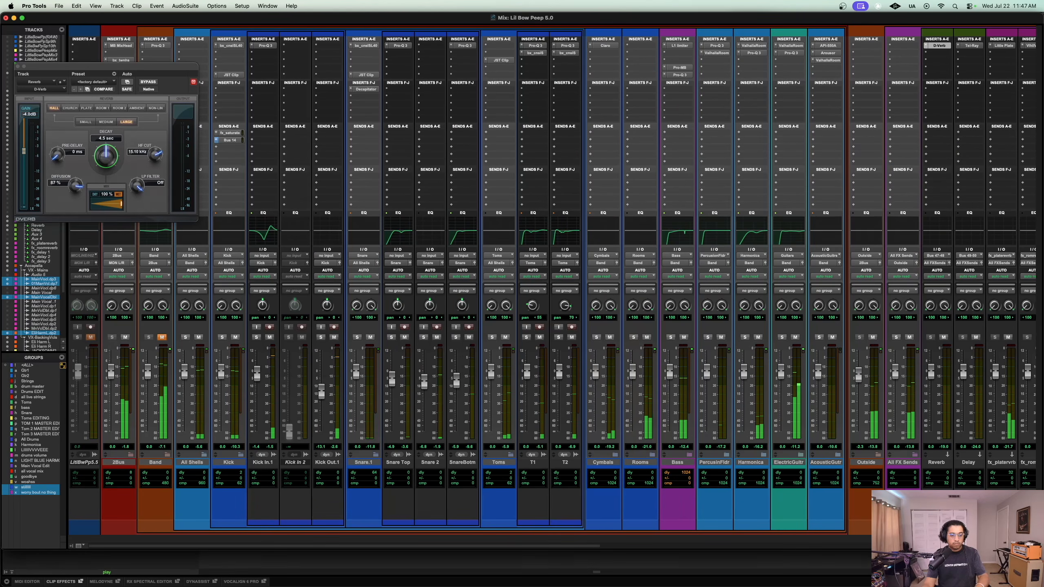
{"action": "key", "text": "super+equal"}
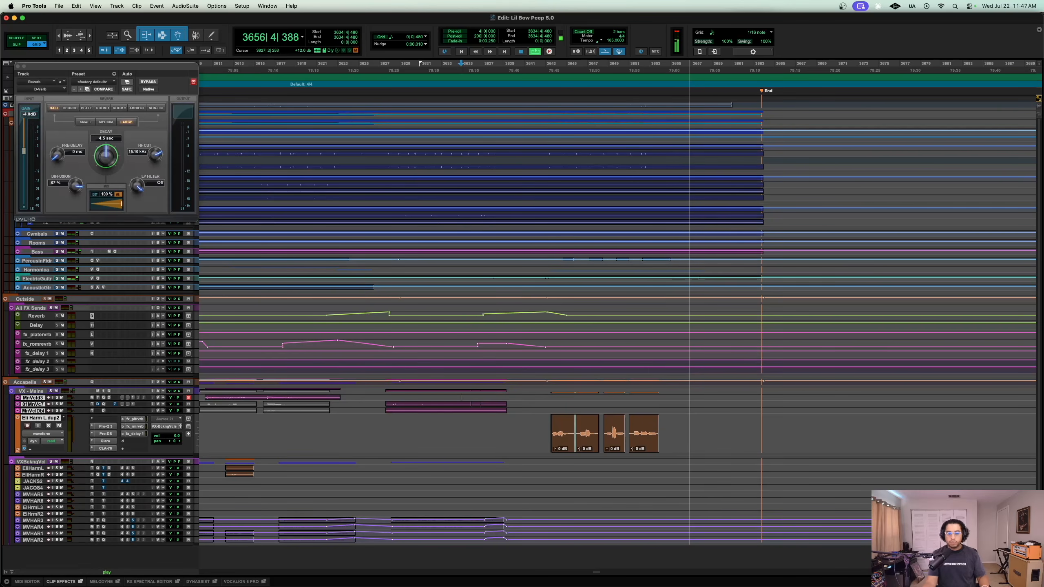
{"action": "scroll", "coordinate": [518, 302], "scroll_direction": "down", "scroll_amount": 1}
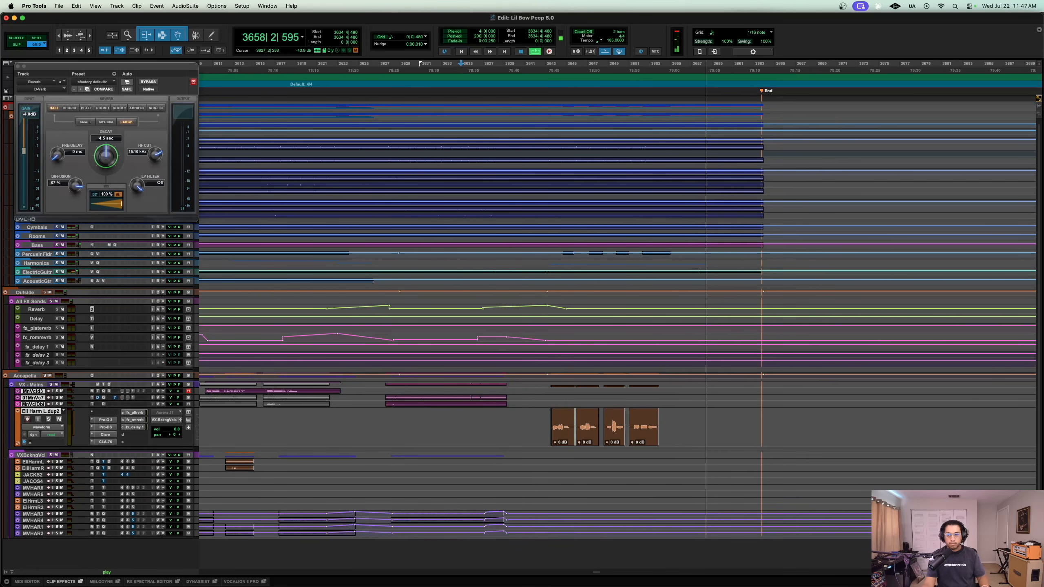